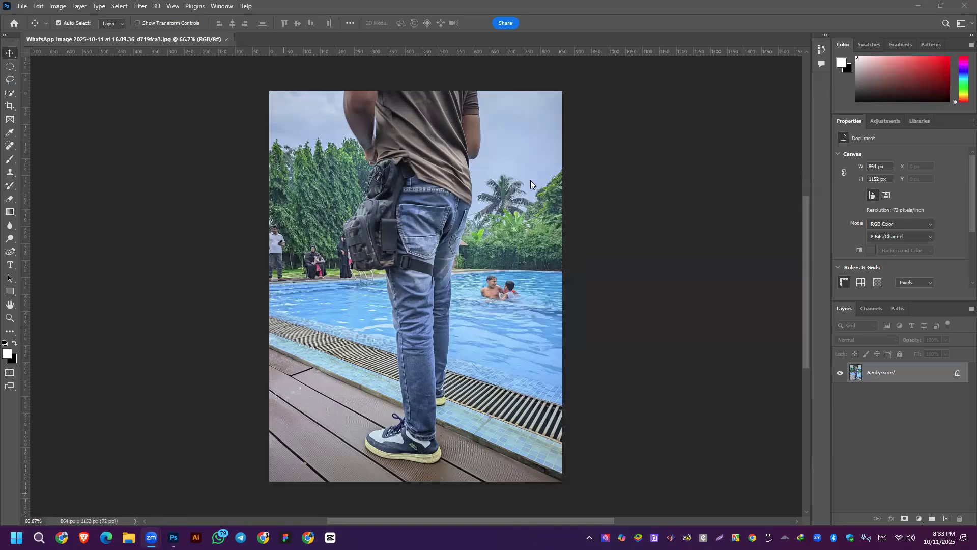
# Unlock the background layer and remove the two swimmers from the pool using the Spot Healing Brush at size 100.
pyautogui.rightClick(957, 377)
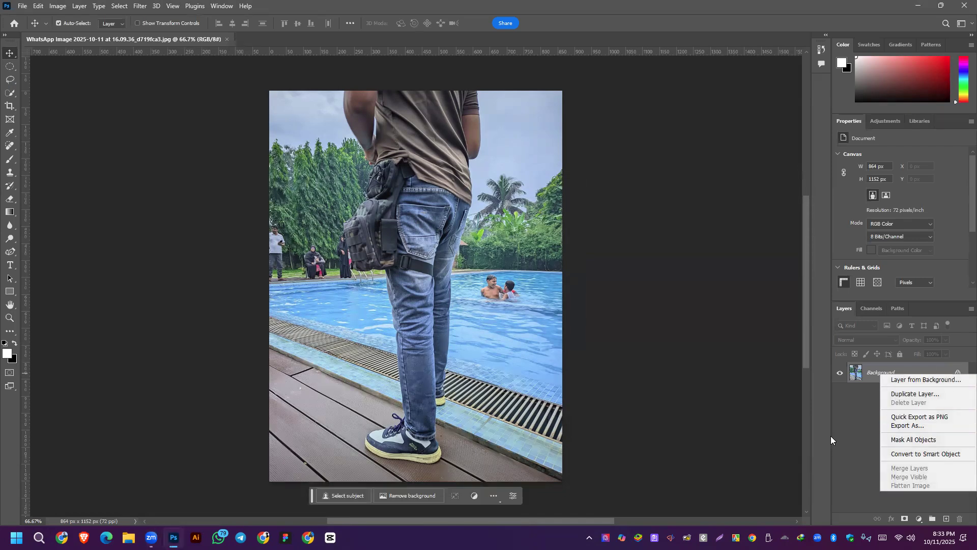
pyautogui.click(959, 370)
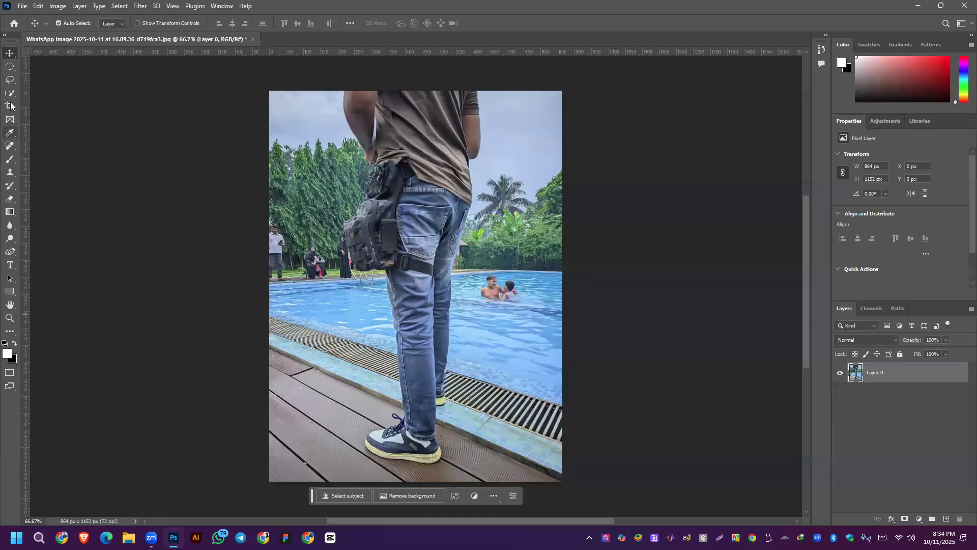
pyautogui.click(8, 147)
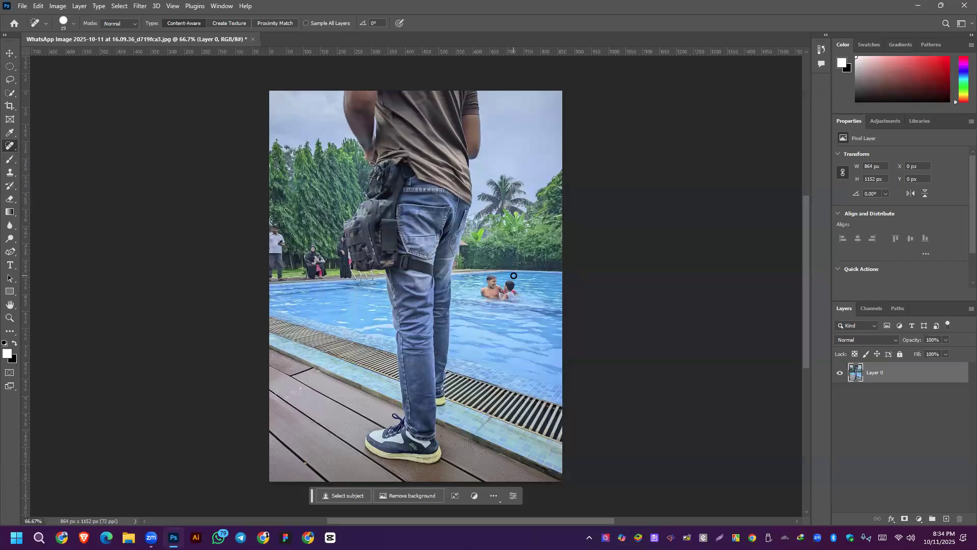
pyautogui.press(']')
pyautogui.press(']')
pyautogui.press(']')
pyautogui.press(']')
pyautogui.press(']')
pyautogui.press(']')
pyautogui.press(']')
pyautogui.press(']')
pyautogui.click(493, 288)
pyautogui.click(501, 292)
pyautogui.click(514, 302)
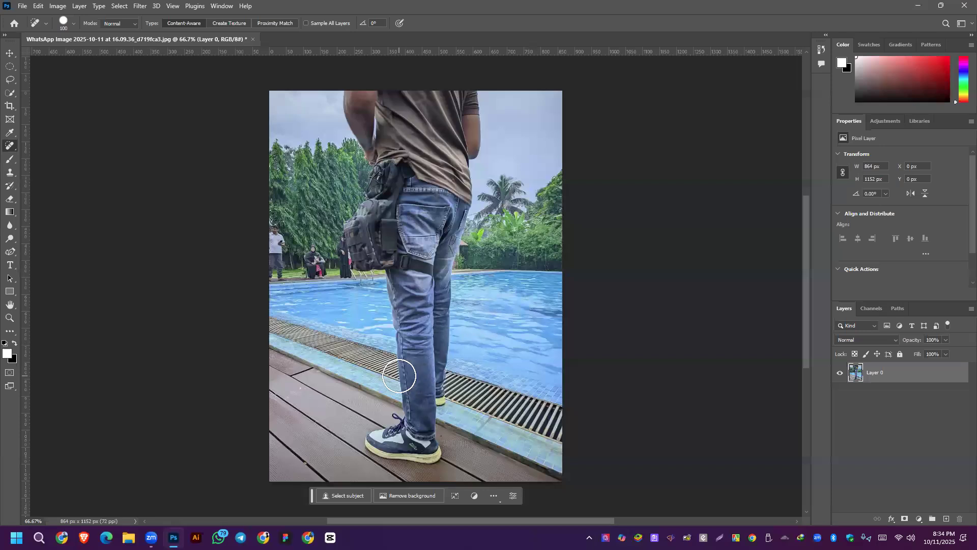
pyautogui.click(22, 6)
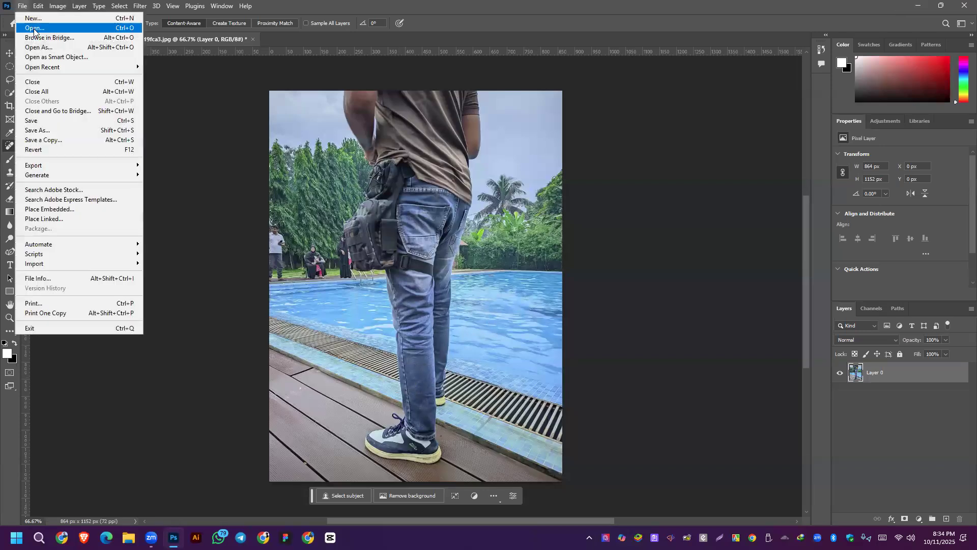
pyautogui.click(35, 28)
pyautogui.scroll(-5, 274, 220)
pyautogui.scroll(5, 273, 219)
pyautogui.doubleClick(349, 254)
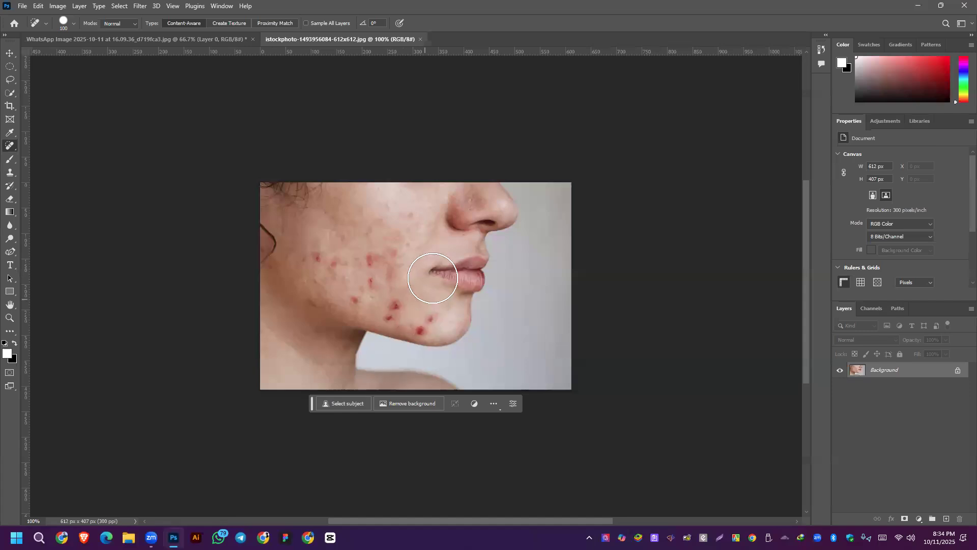
# Reduce the Spot Healing Brush to size 25 and heal the faint marks on the upper cheek beside the nose.
pyautogui.press('[')
pyautogui.press('[')
pyautogui.press('[')
pyautogui.press('[')
pyautogui.press('[')
pyautogui.press('[')
pyautogui.press('[')
pyautogui.press('[')
pyautogui.moveTo(389, 216); pyautogui.dragTo(397, 216)
pyautogui.click(399, 215)
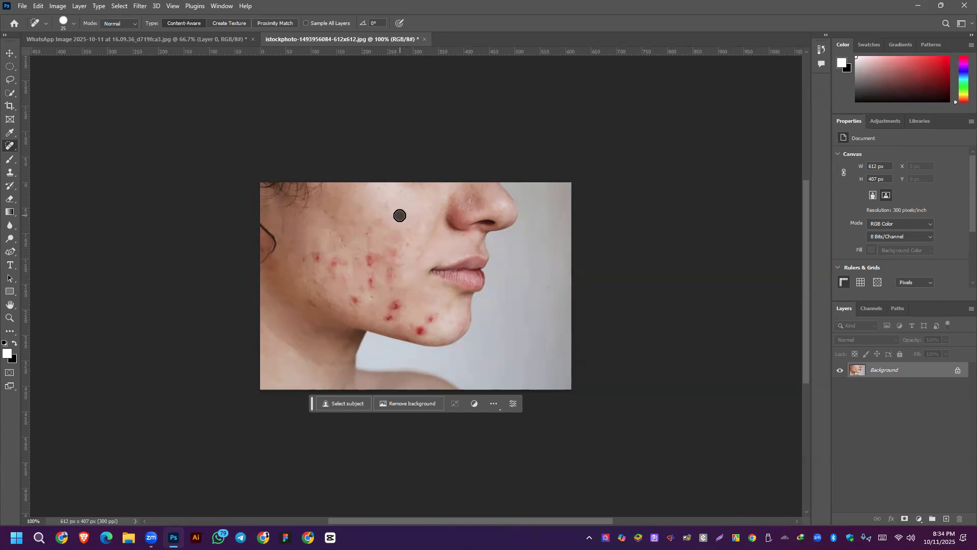
# Heal the red spots across the middle of the cheek and undo the last healing stroke.
pyautogui.click(367, 262)
pyautogui.click(341, 263)
pyautogui.moveTo(514, 229); pyautogui.dragTo(267, 281)
pyautogui.moveTo(381, 255); pyautogui.dragTo(367, 260)
pyautogui.moveTo(416, 238); pyautogui.dragTo(386, 268)
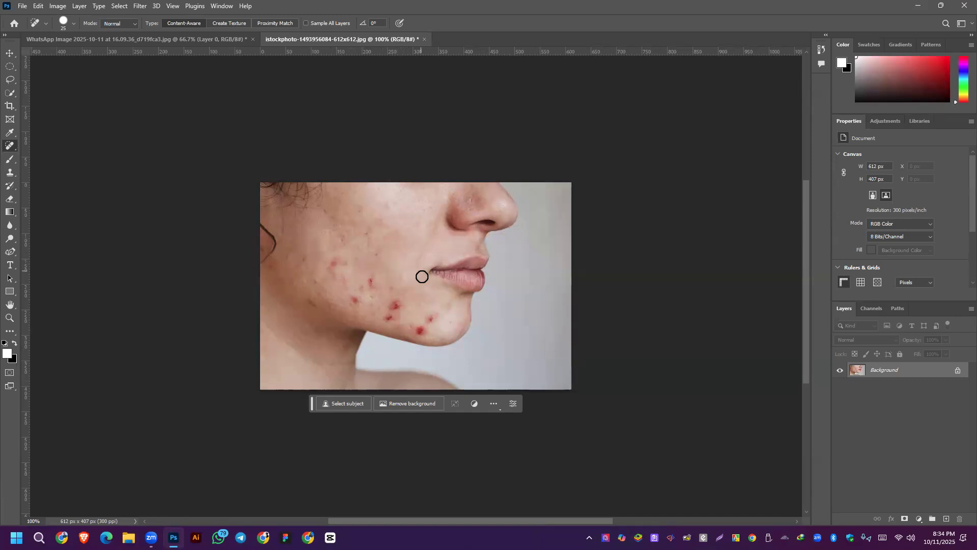
pyautogui.hotkey('ctrl', 'z')
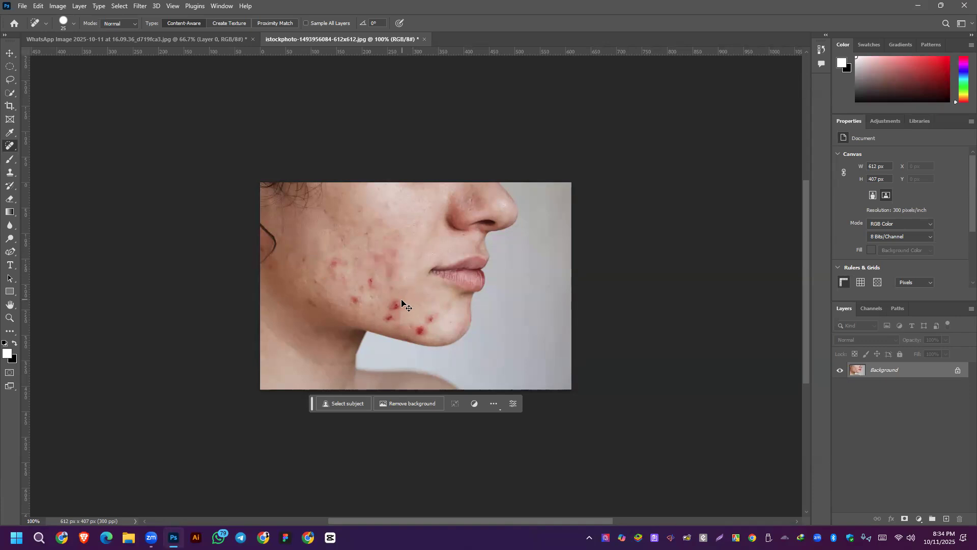
# Heal the remaining red blemishes beside the mouth, on the chin, along the jaw and on the lower cheek.
pyautogui.moveTo(413, 227); pyautogui.dragTo(406, 257)
pyautogui.moveTo(401, 245); pyautogui.dragTo(396, 254)
pyautogui.moveTo(388, 318); pyautogui.dragTo(391, 307)
pyautogui.moveTo(423, 335); pyautogui.dragTo(418, 328)
pyautogui.click(431, 319)
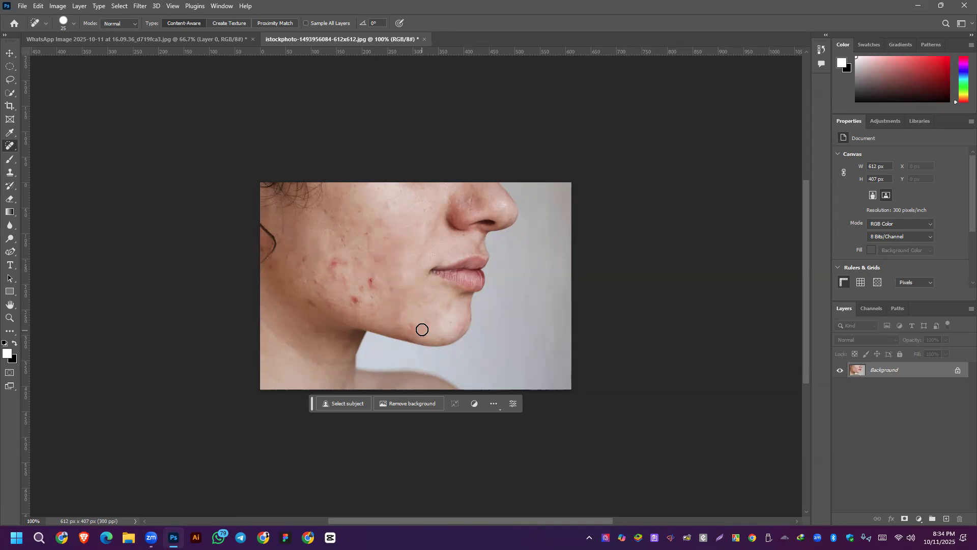
pyautogui.click(335, 264)
pyautogui.click(372, 283)
pyautogui.click(355, 300)
pyautogui.rightClick(8, 151)
pyautogui.click(50, 166)
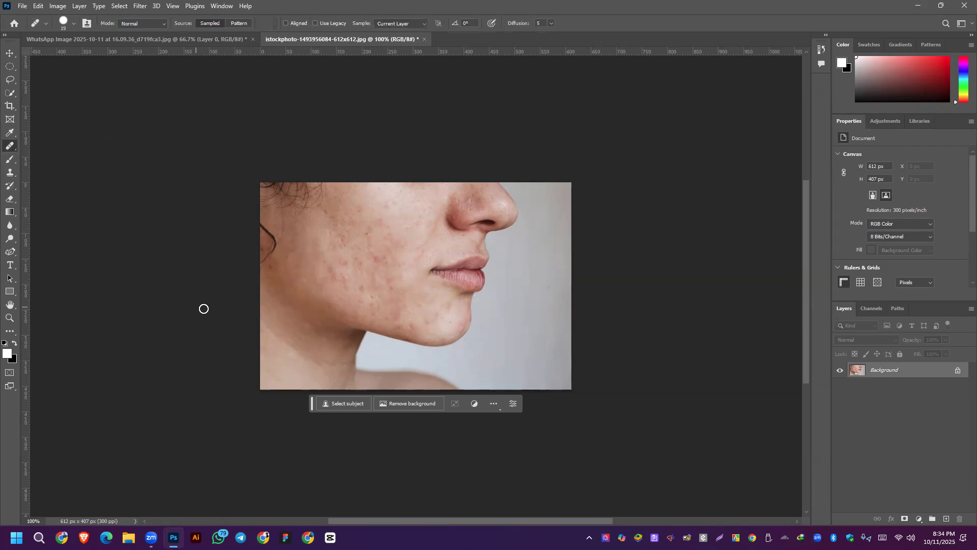
pyautogui.rightClick(8, 146)
pyautogui.click(8, 146)
pyautogui.rightClick(8, 146)
pyautogui.click(43, 148)
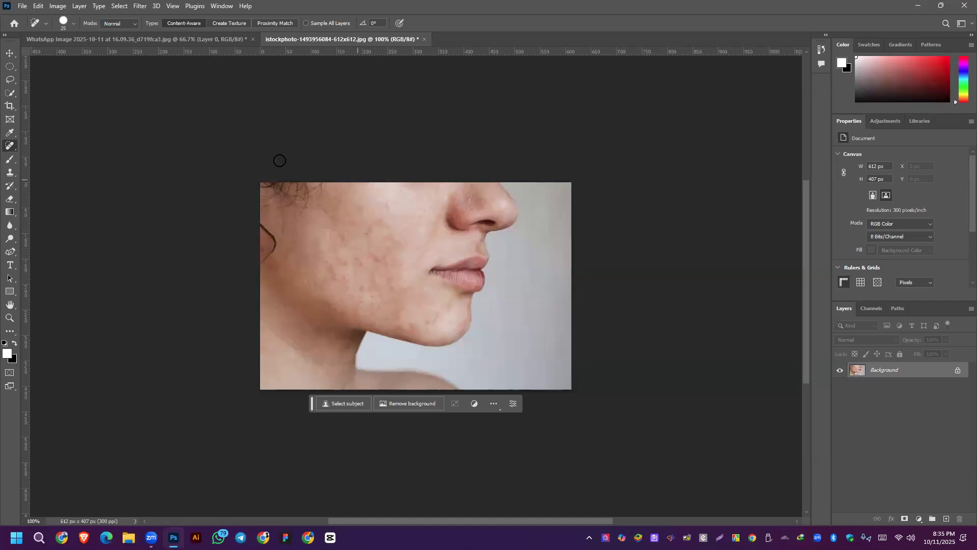
# Switch to the Healing Brush Tool and try to paint on the cheek without defining a source point.
pyautogui.rightClick(10, 147)
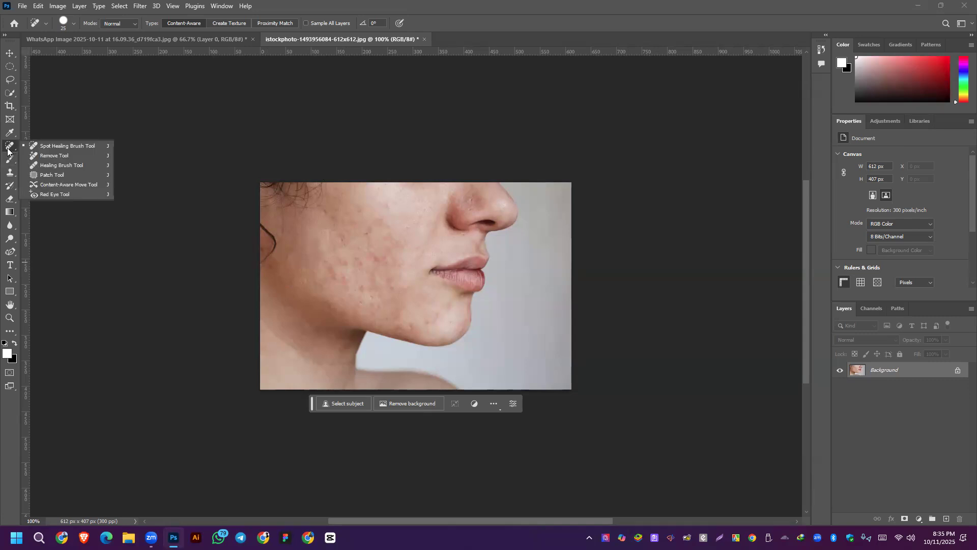
pyautogui.click(42, 166)
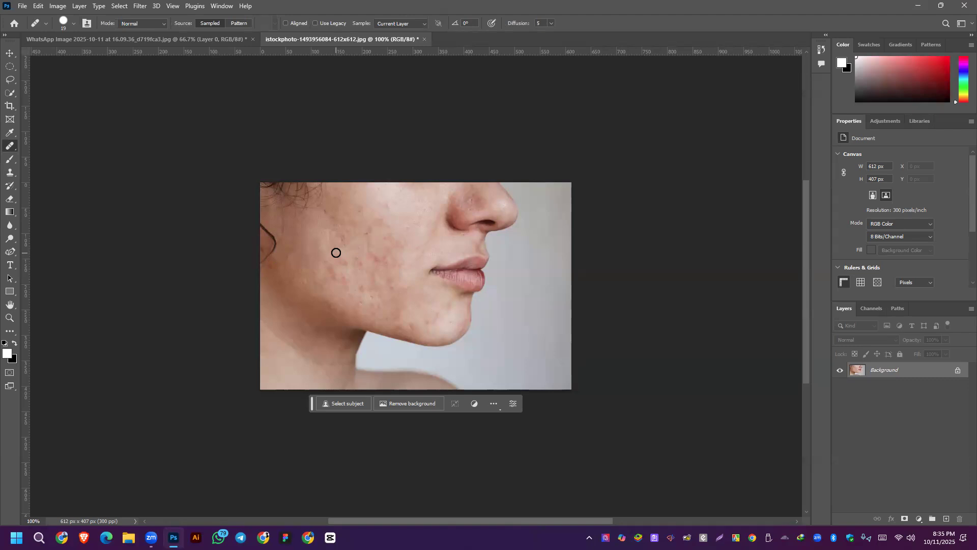
pyautogui.rightClick(4, 148)
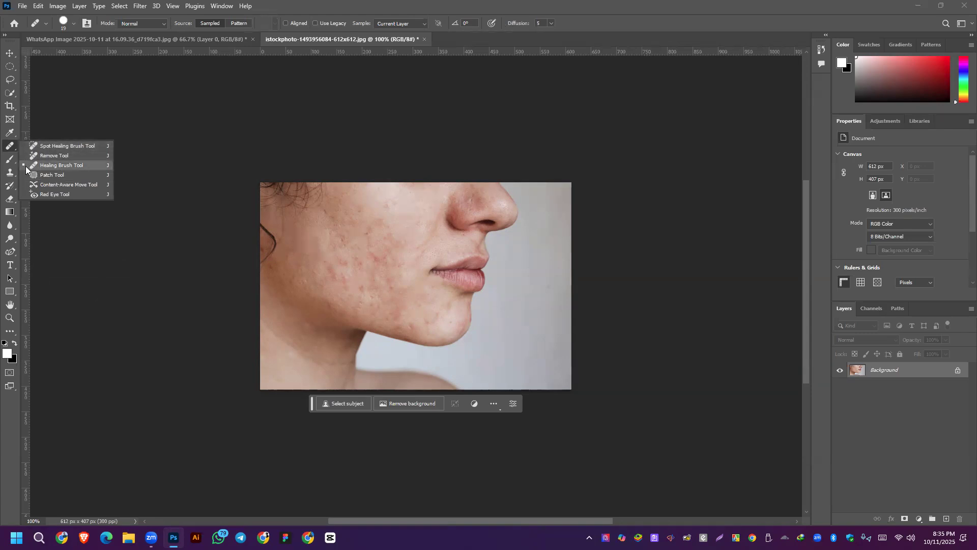
pyautogui.click(363, 246)
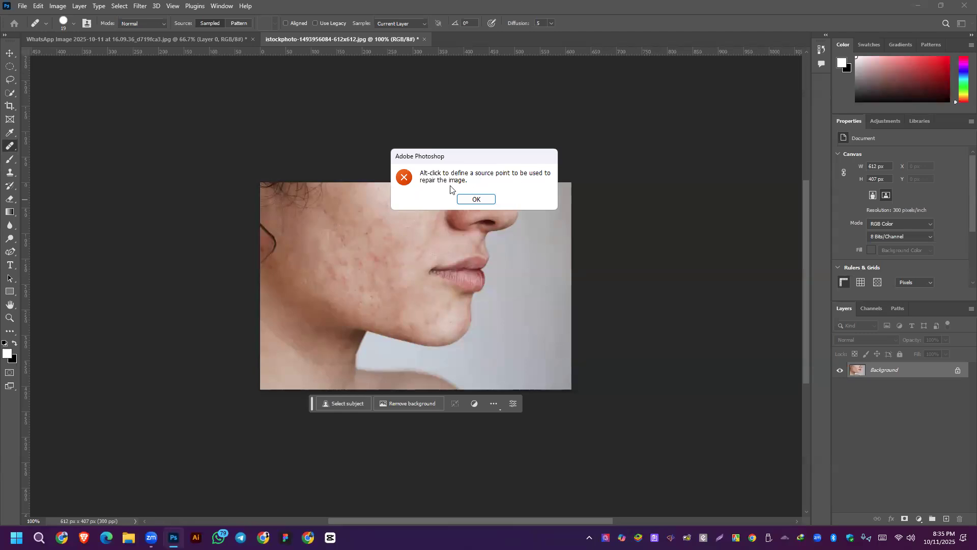
pyautogui.click(476, 199)
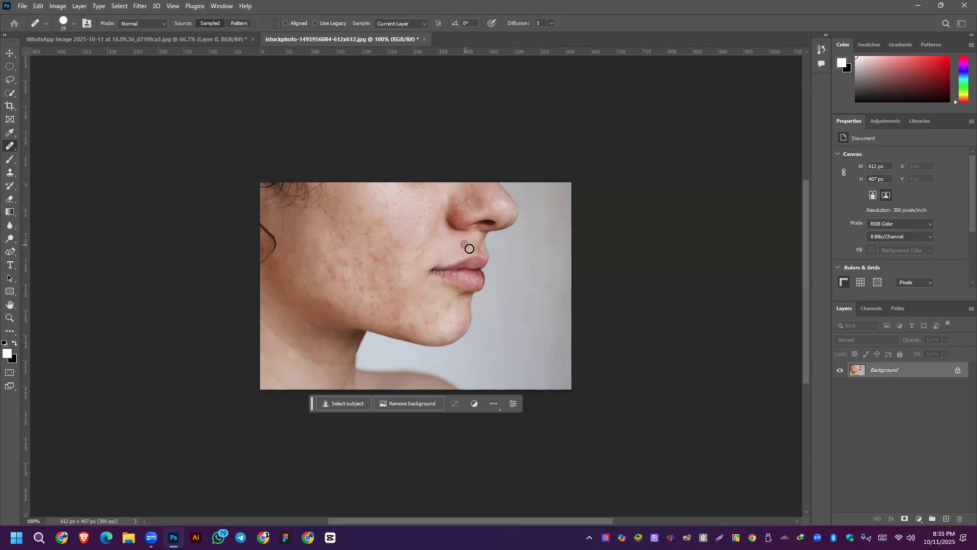
# Sample clean skin and paint over the uneven patches on the cheek and chin with the Healing Brush, undoing the last stroke.
pyautogui.click(533, 290)
pyautogui.click(390, 261)
pyautogui.click(390, 243)
pyautogui.click(389, 242)
pyautogui.moveTo(385, 246)
pyautogui.mouseDown()
pyautogui.moveTo(353, 274)
pyautogui.moveTo(343, 265)
pyautogui.moveTo(389, 319)
pyautogui.mouseUp()
pyautogui.moveTo(351, 270)
pyautogui.mouseDown()
pyautogui.moveTo(326, 268)
pyautogui.moveTo(337, 290)
pyautogui.moveTo(366, 264)
pyautogui.moveTo(339, 245)
pyautogui.moveTo(341, 235)
pyautogui.moveTo(327, 248)
pyautogui.moveTo(339, 247)
pyautogui.moveTo(322, 216)
pyautogui.mouseUp()
pyautogui.moveTo(378, 234)
pyautogui.mouseDown()
pyautogui.moveTo(415, 299)
pyautogui.moveTo(378, 291)
pyautogui.moveTo(360, 311)
pyautogui.moveTo(375, 306)
pyautogui.moveTo(383, 324)
pyautogui.moveTo(345, 301)
pyautogui.moveTo(391, 315)
pyautogui.moveTo(368, 292)
pyautogui.moveTo(387, 297)
pyautogui.moveTo(372, 277)
pyautogui.moveTo(388, 289)
pyautogui.moveTo(386, 277)
pyautogui.moveTo(384, 308)
pyautogui.moveTo(377, 263)
pyautogui.moveTo(358, 257)
pyautogui.moveTo(382, 276)
pyautogui.moveTo(370, 296)
pyautogui.moveTo(425, 309)
pyautogui.mouseUp()
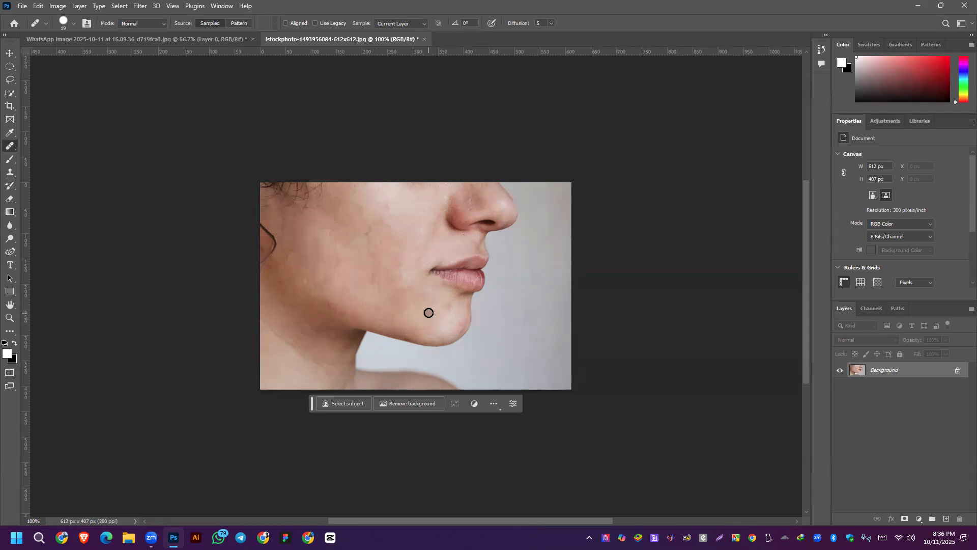
pyautogui.hotkey('ctrl', 'z')
pyautogui.scroll(5, 326, 264)
pyautogui.scroll(-3, 427, 157)
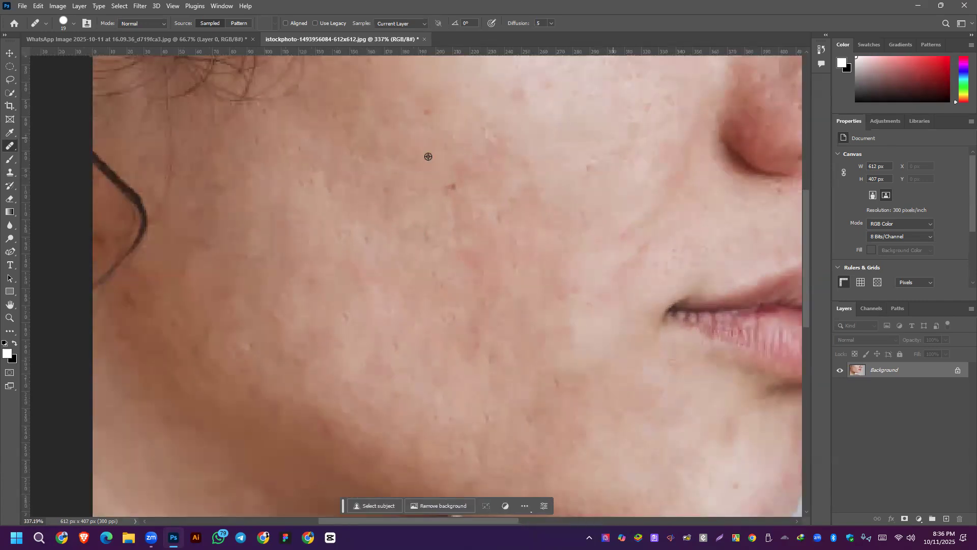
pyautogui.scroll(-3, 503, 182)
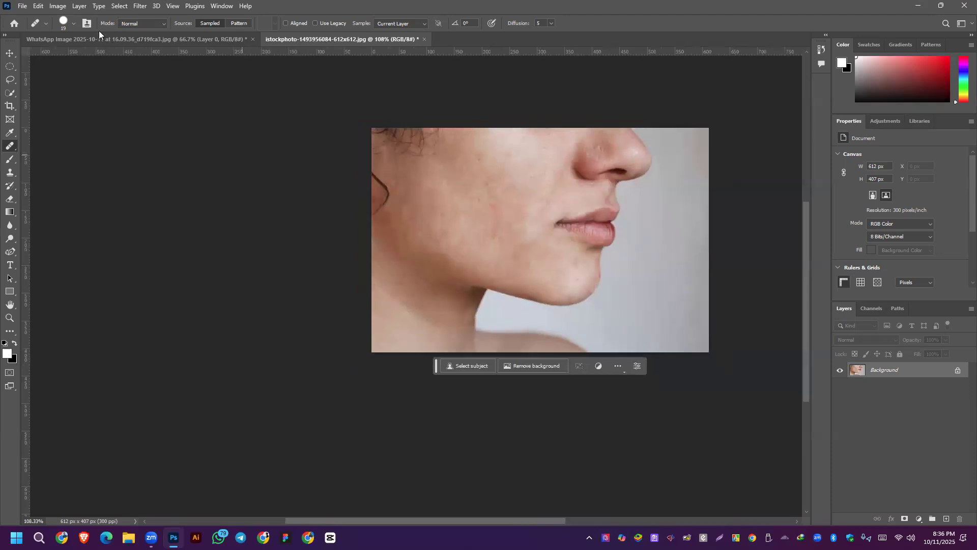
# In the Camera Raw Filter, set Sharpening to 50 and raise Noise Reduction and Color Noise Reduction to around mid-range.
pyautogui.click(141, 6)
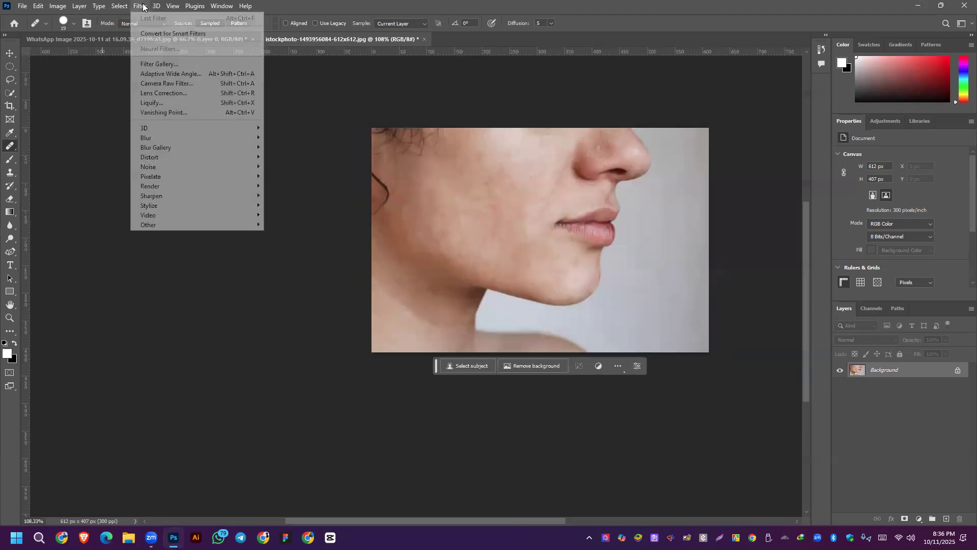
pyautogui.click(158, 83)
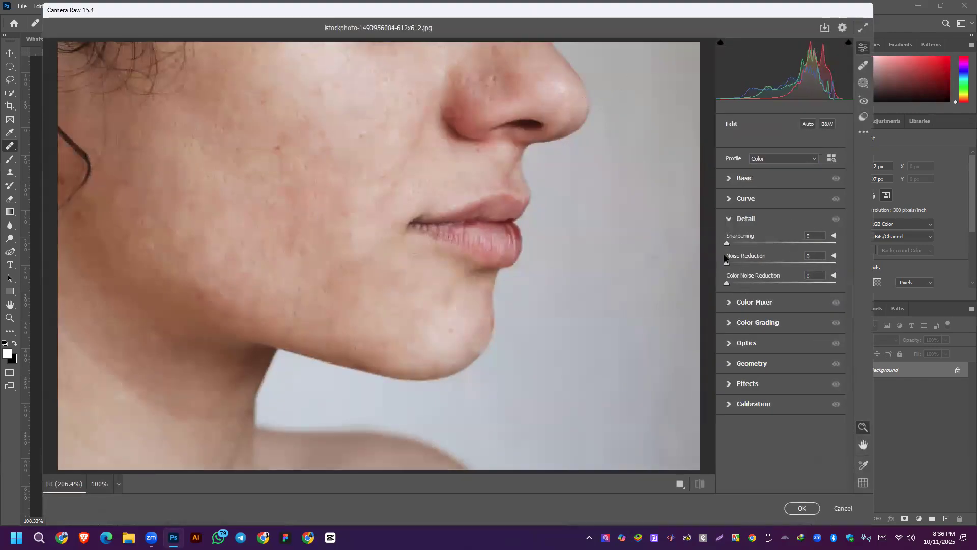
pyautogui.moveTo(737, 246); pyautogui.dragTo(761, 247)
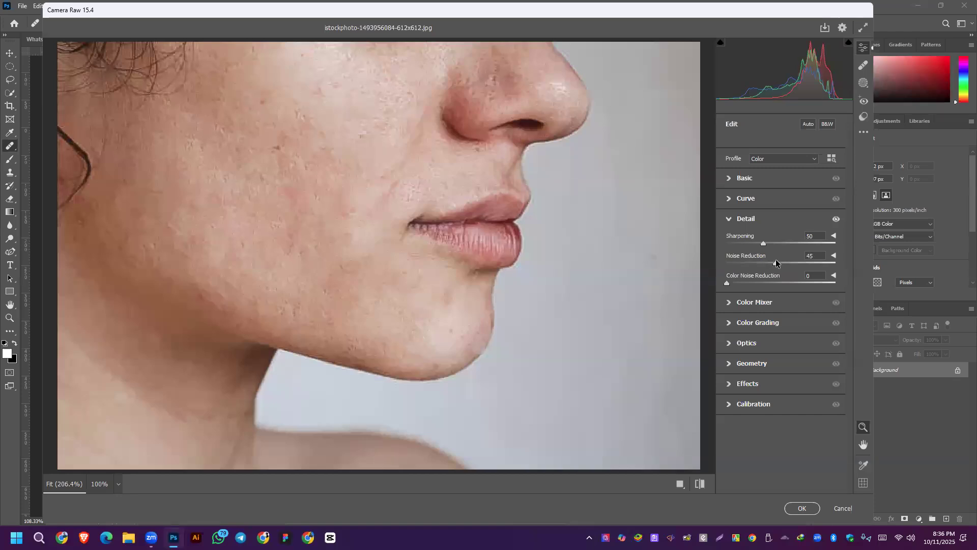
pyautogui.moveTo(779, 258); pyautogui.dragTo(780, 258)
pyautogui.moveTo(727, 283); pyautogui.dragTo(781, 284)
# In the Basic adjustments, set Exposure to +0.20, Contrast to +7, Clarity to +26 and Dehaze to -1.
pyautogui.click(730, 179)
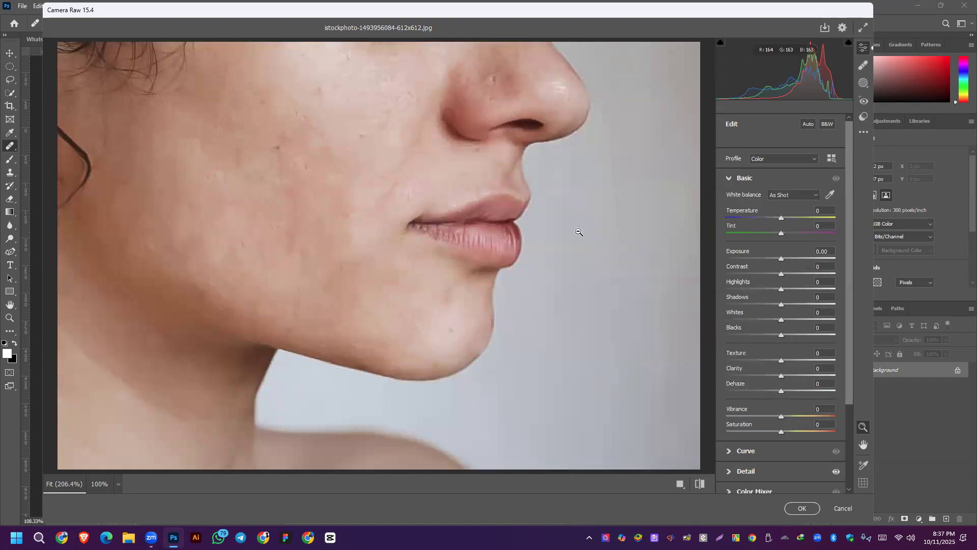
pyautogui.keyDown('alt'); pyautogui.click(442, 214); pyautogui.keyUp('alt')
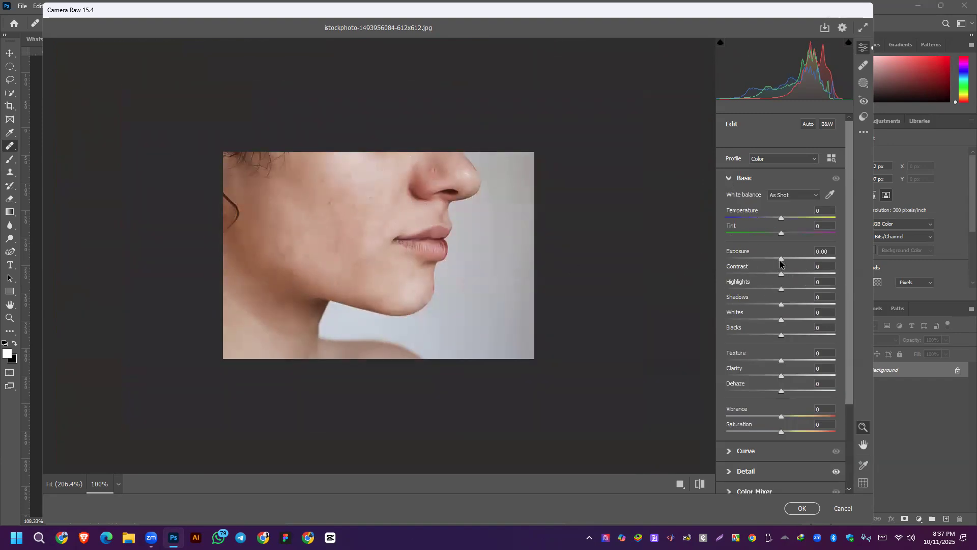
pyautogui.moveTo(781, 259); pyautogui.dragTo(786, 276)
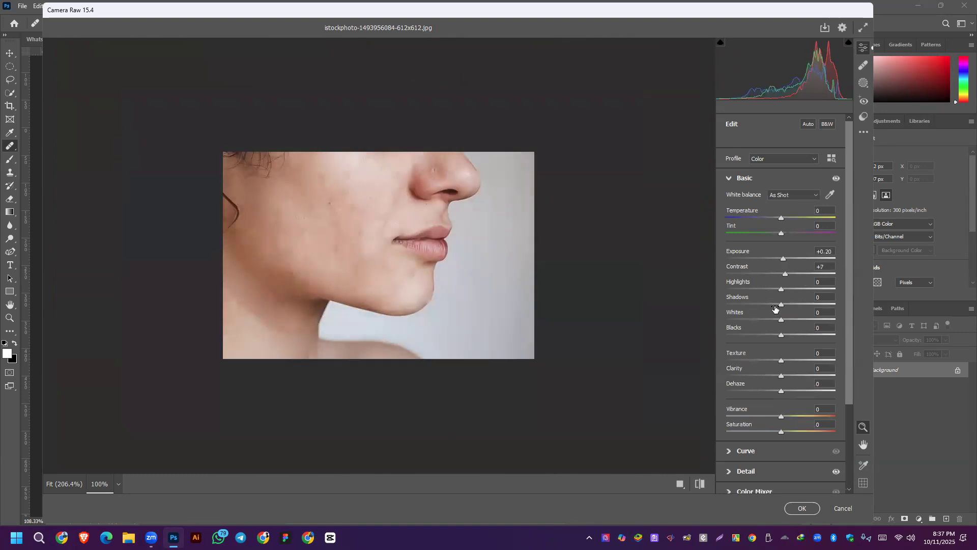
pyautogui.moveTo(782, 377)
pyautogui.mouseDown()
pyautogui.moveTo(795, 378)
pyautogui.moveTo(780, 393)
pyautogui.mouseUp()
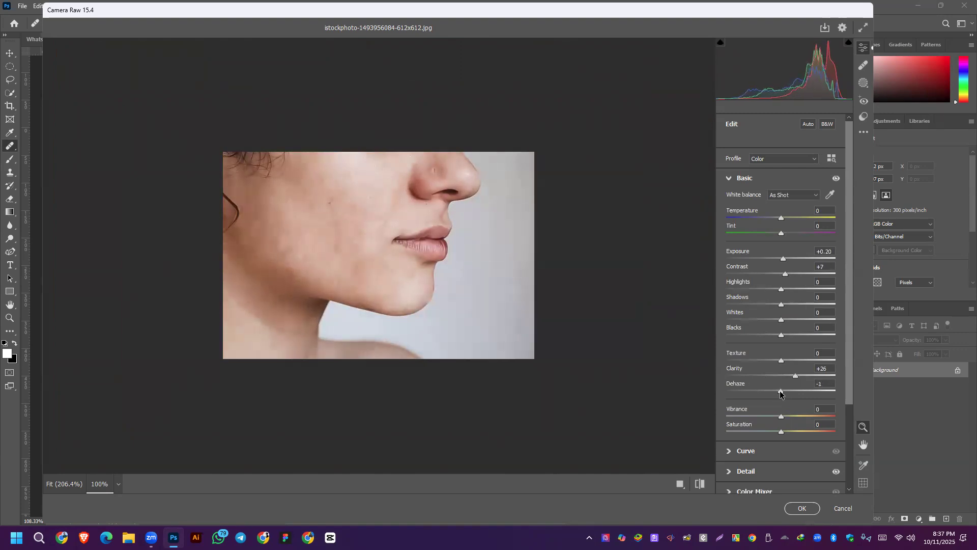
# Set Texture to -67 and Saturation to +10, and apply the Camera Raw filter to the portrait.
pyautogui.moveTo(790, 363)
pyautogui.mouseDown()
pyautogui.moveTo(780, 362)
pyautogui.moveTo(824, 359)
pyautogui.moveTo(776, 366)
pyautogui.mouseUp()
pyautogui.press('\\')
pyautogui.scroll(-3, 789, 394)
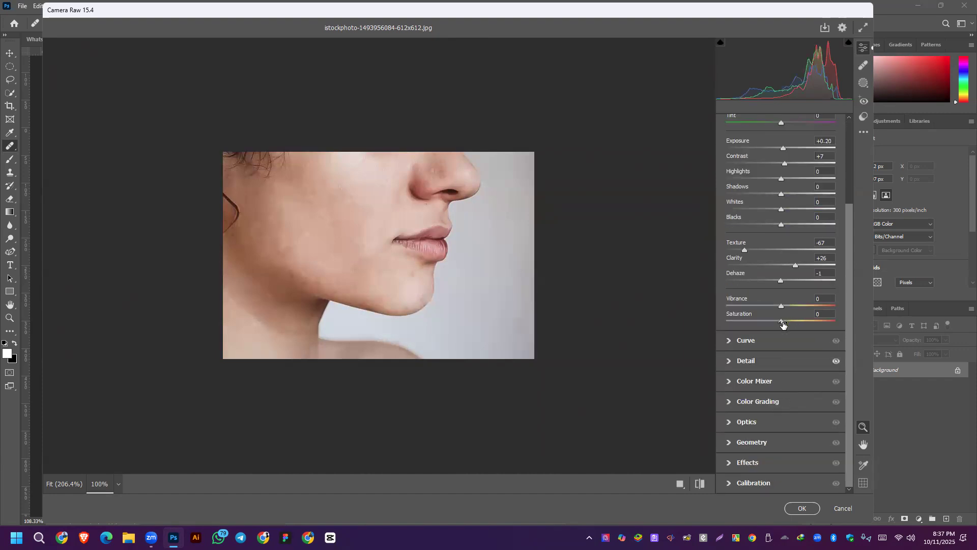
pyautogui.moveTo(783, 324); pyautogui.dragTo(788, 324)
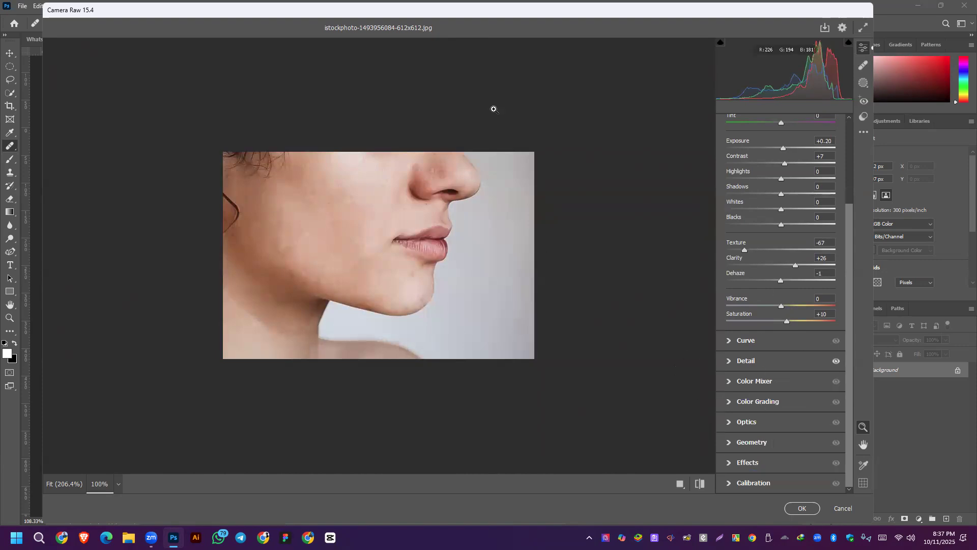
pyautogui.click(805, 510)
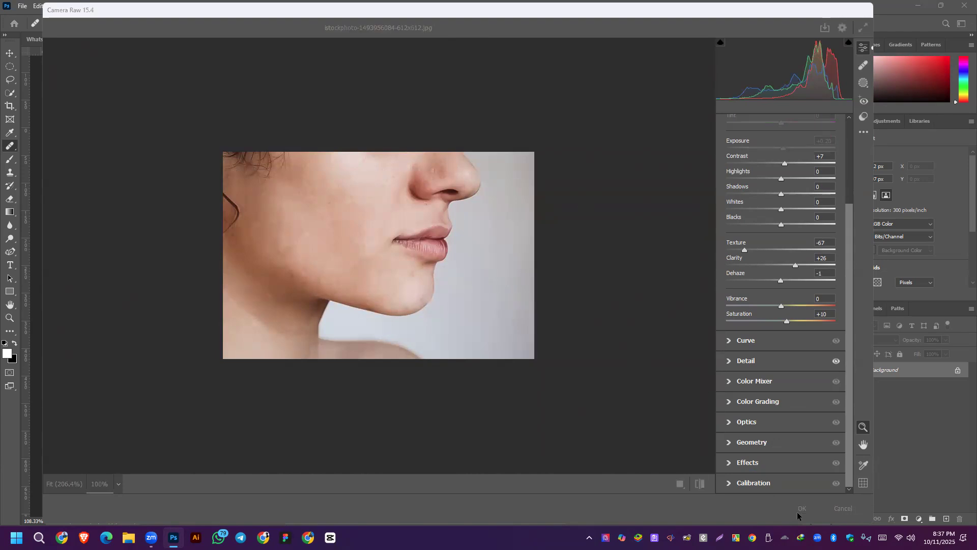
# Undo and redo the Camera Raw filter to compare the skin before and after.
pyautogui.click(957, 371)
pyautogui.hotkey('ctrl', 'z')
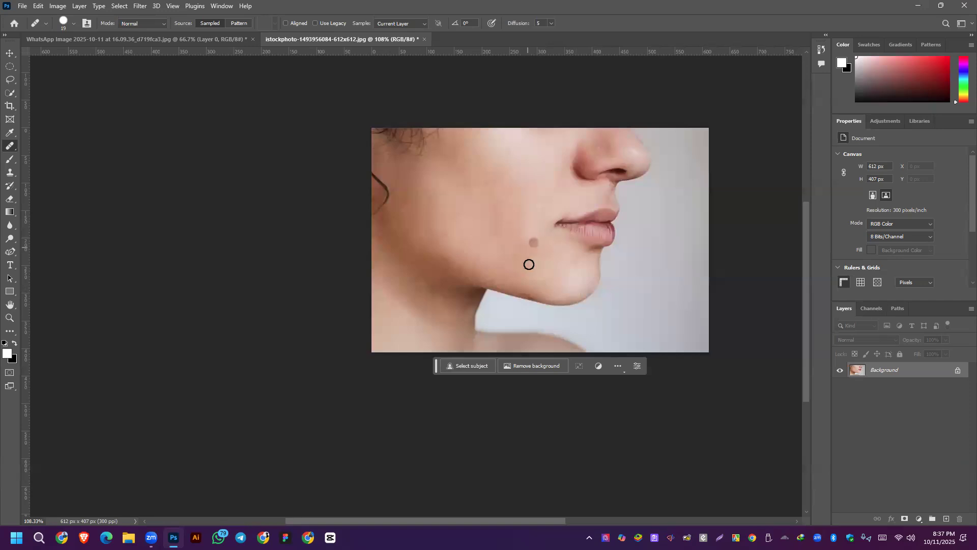
pyautogui.hotkey('ctrl', 'z')
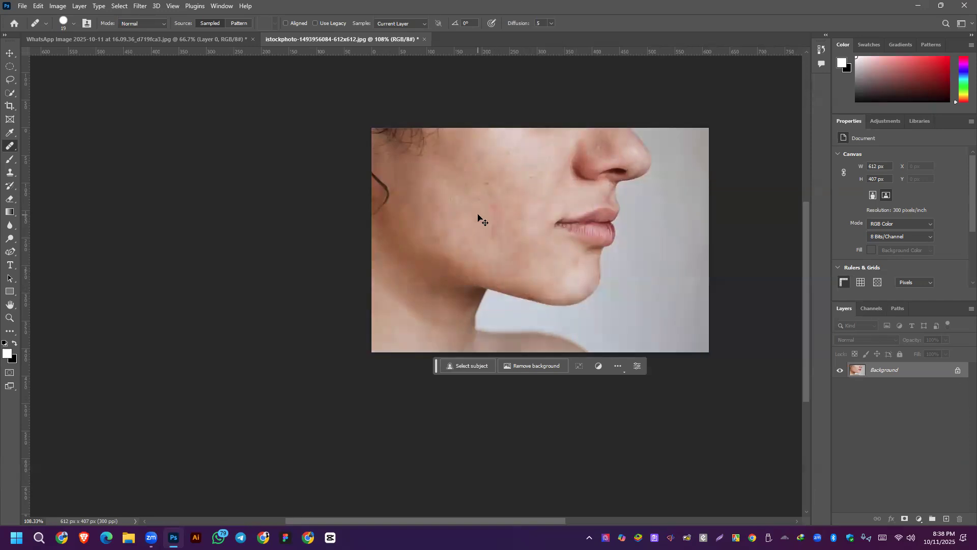
pyautogui.hotkey('ctrl', 'shift', 'z')
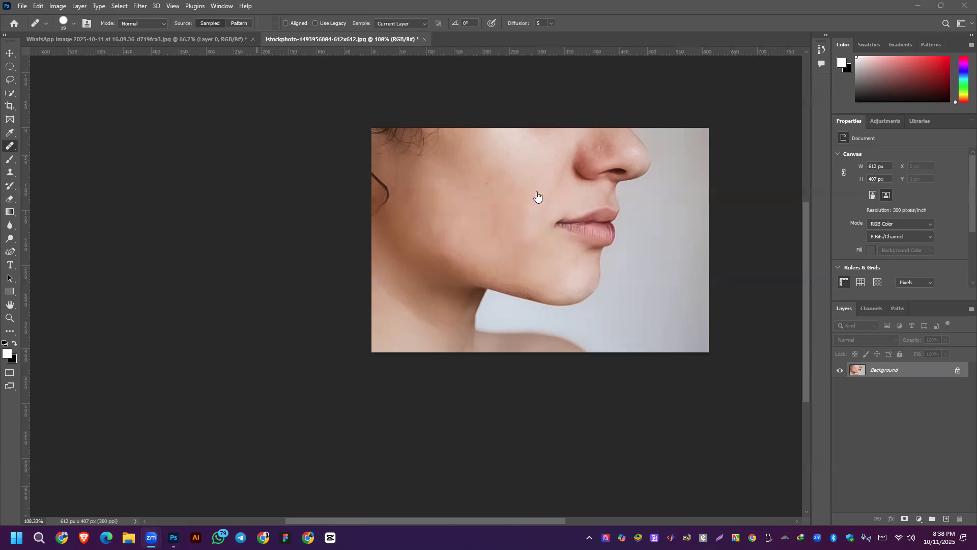
# Open the beach photo Content-Aware-Before-1200px from the Desktop folder.
pyautogui.click(12, 148)
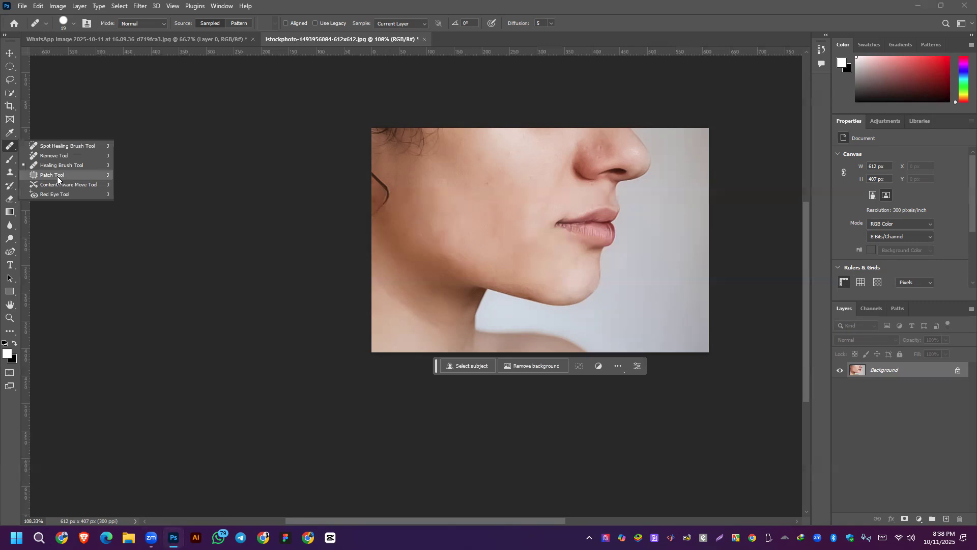
pyautogui.click(23, 5)
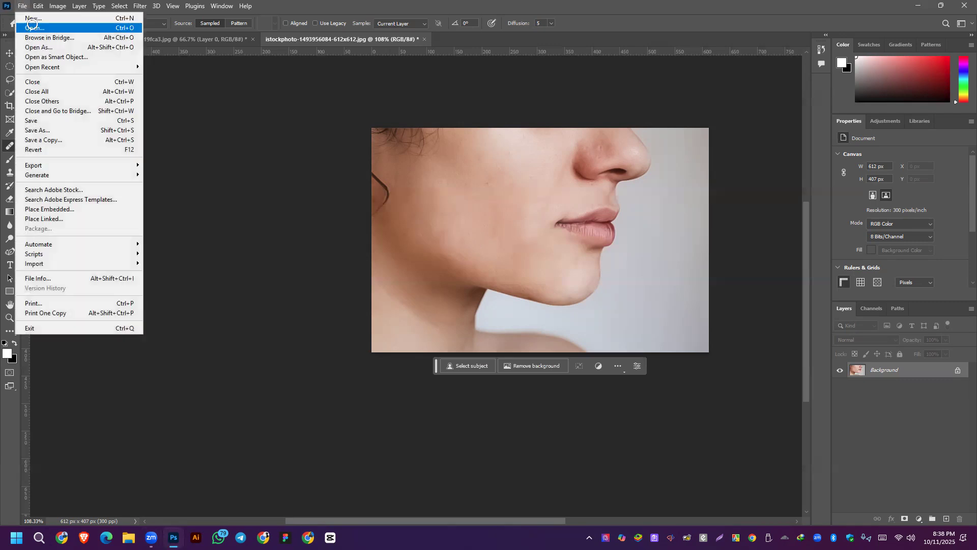
pyautogui.click(33, 26)
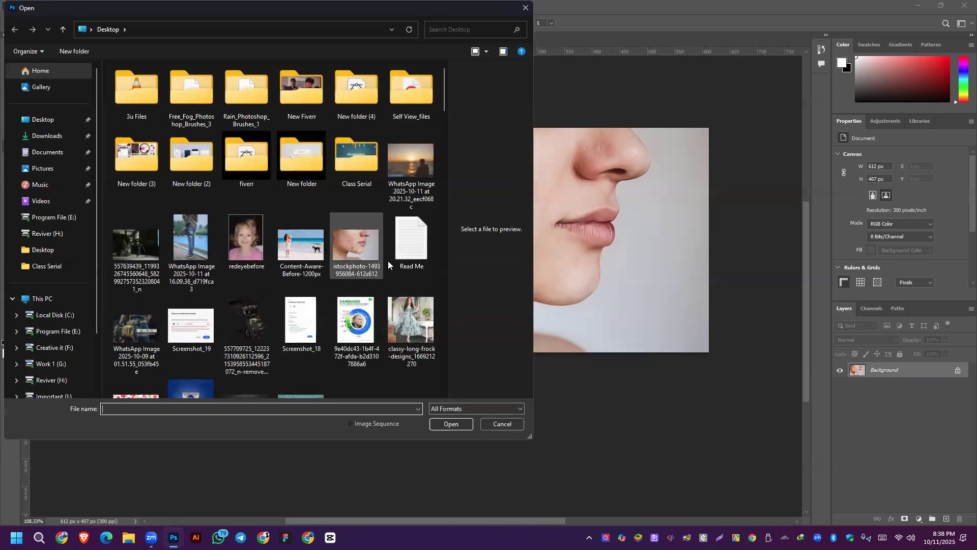
pyautogui.scroll(-15, 387, 263)
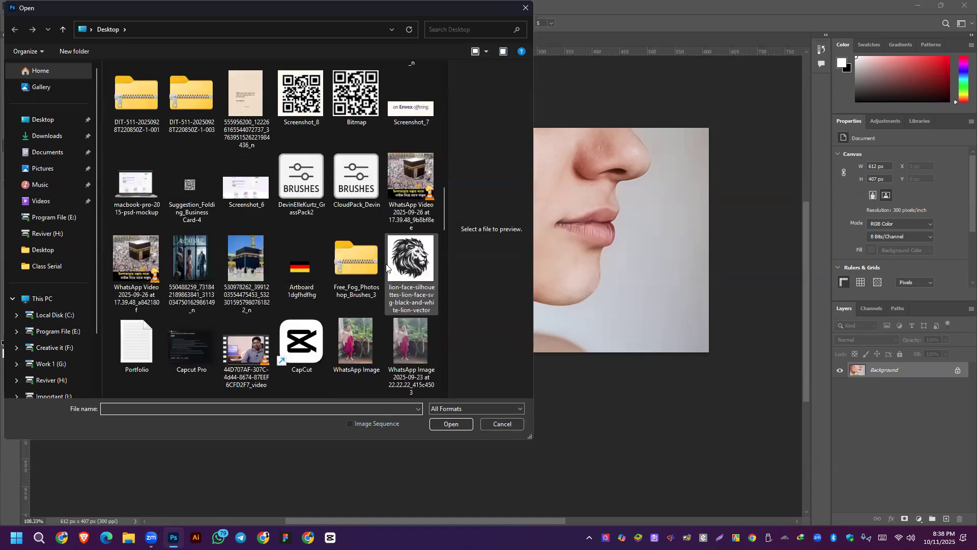
pyautogui.scroll(-5, 386, 264)
pyautogui.scroll(-5, 385, 264)
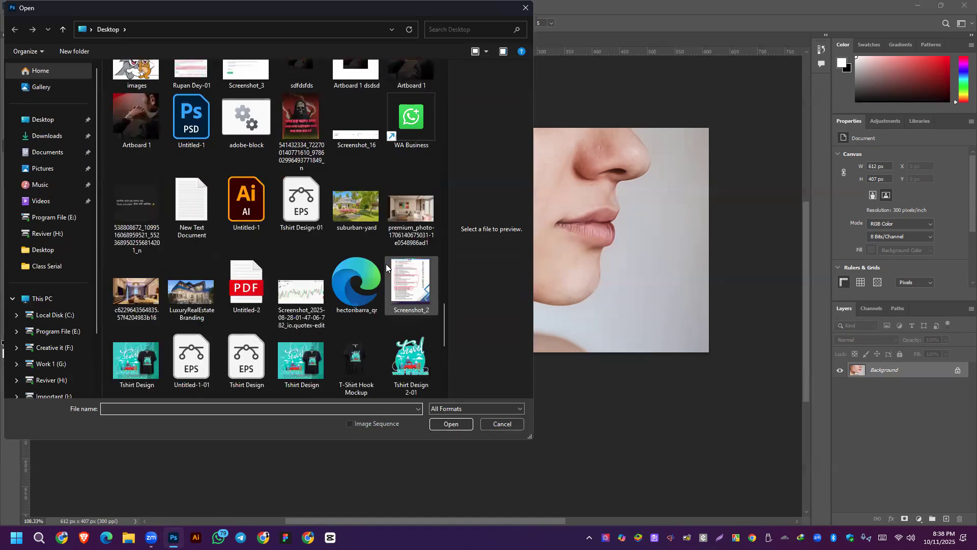
pyautogui.scroll(-5, 385, 263)
pyautogui.scroll(2, 386, 263)
pyautogui.scroll(-3, 386, 263)
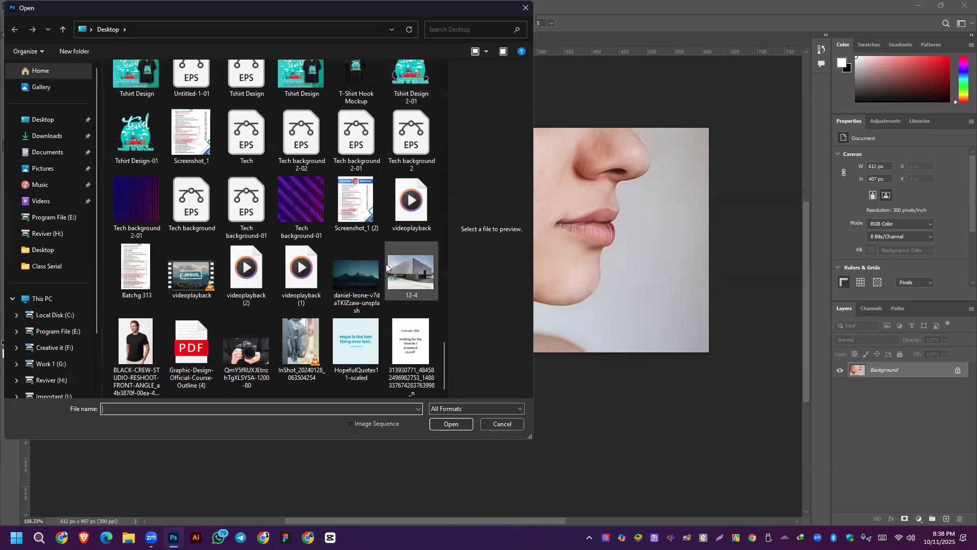
pyautogui.scroll(5, 358, 258)
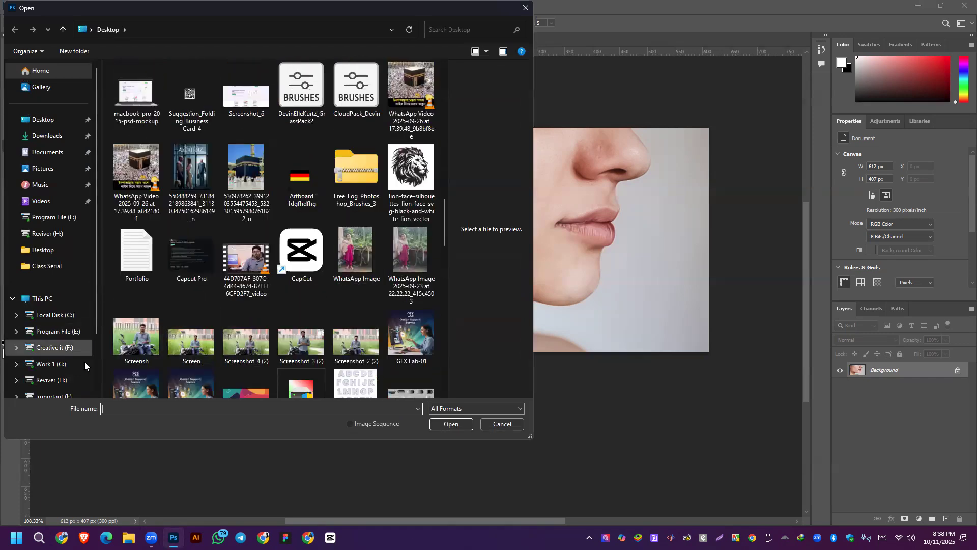
pyautogui.scroll(-2, 84, 361)
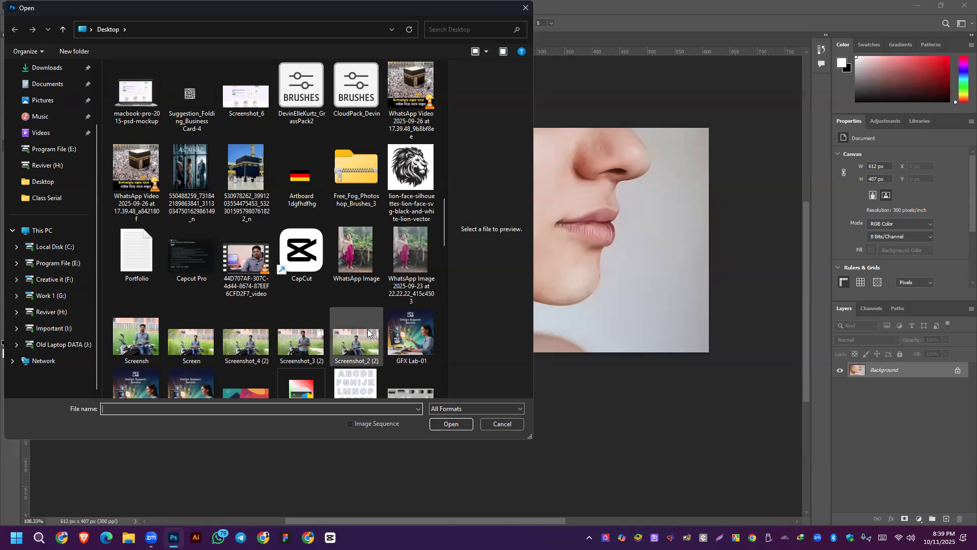
pyautogui.scroll(10, 262, 234)
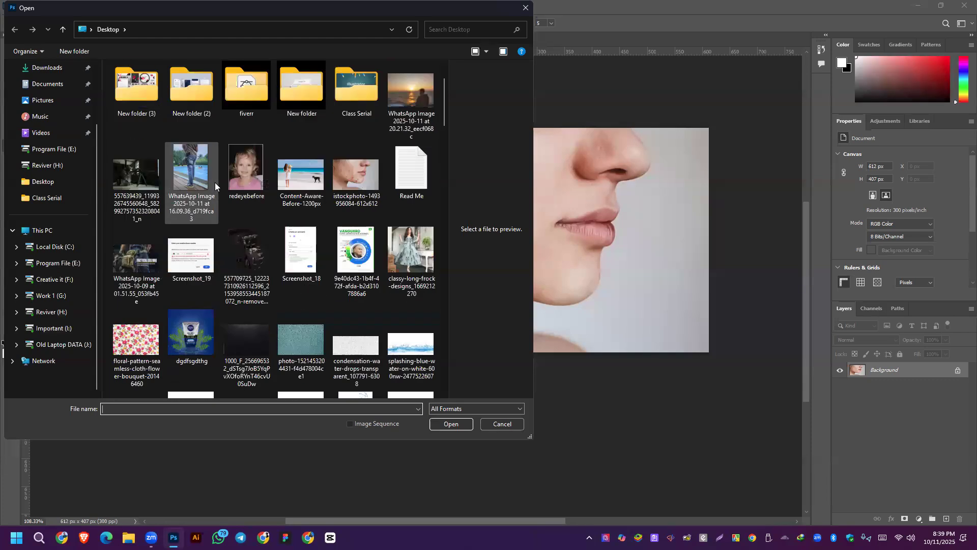
pyautogui.doubleClick(288, 246)
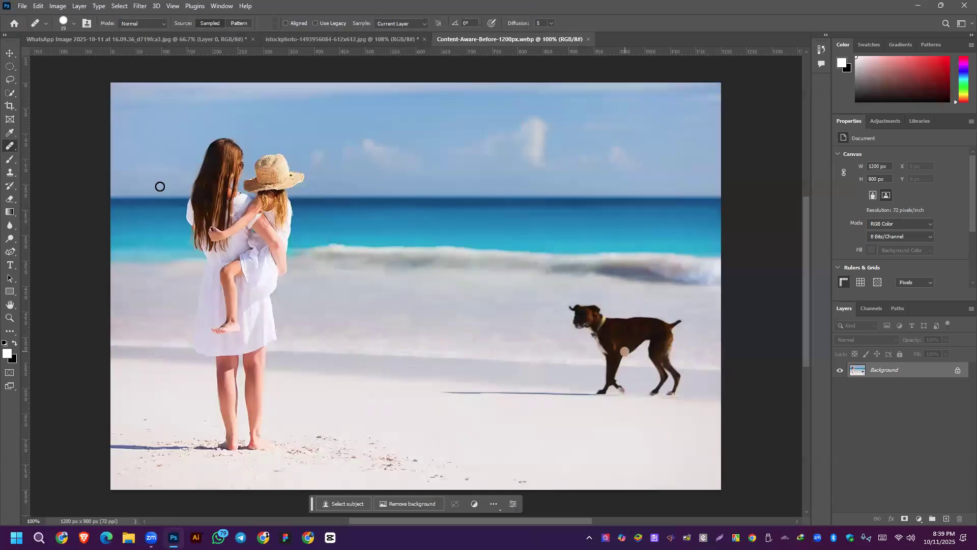
# Activate the Patch Tool and switch to the pool photo document.
pyautogui.click(9, 53)
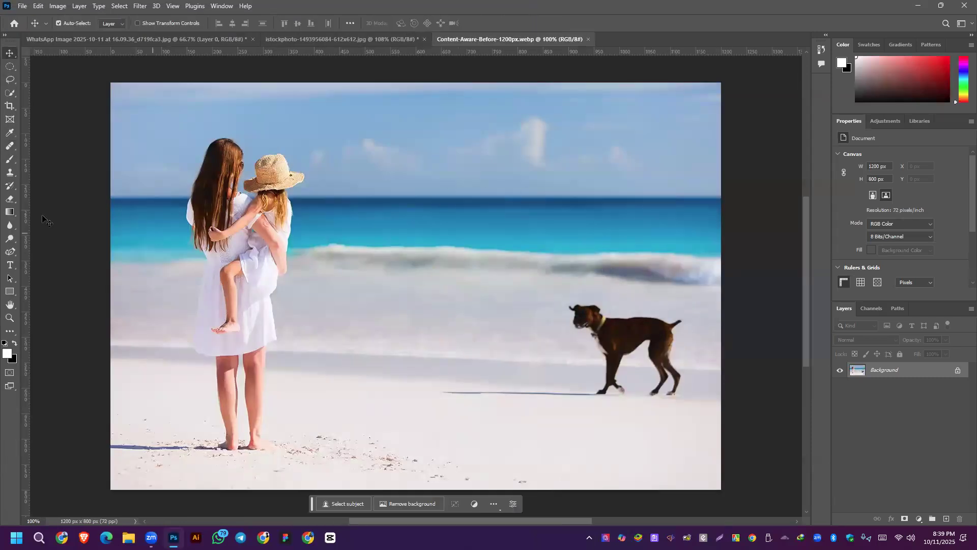
pyautogui.click(10, 187)
pyautogui.click(10, 172)
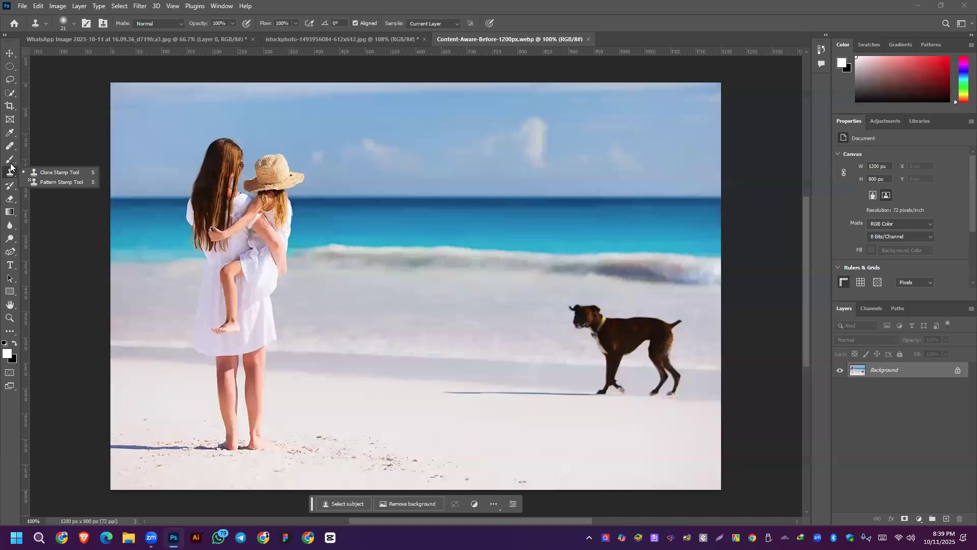
pyautogui.click(10, 159)
pyautogui.click(10, 146)
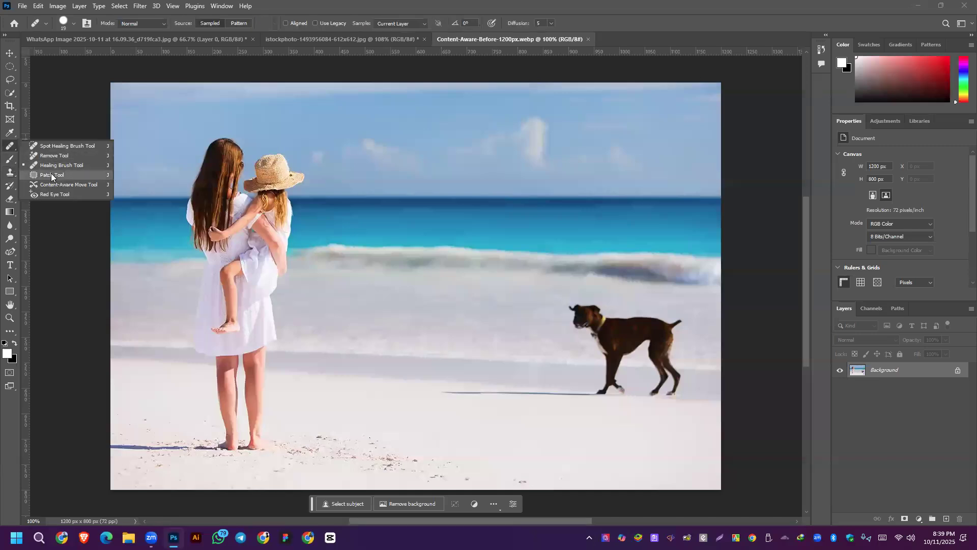
pyautogui.click(51, 174)
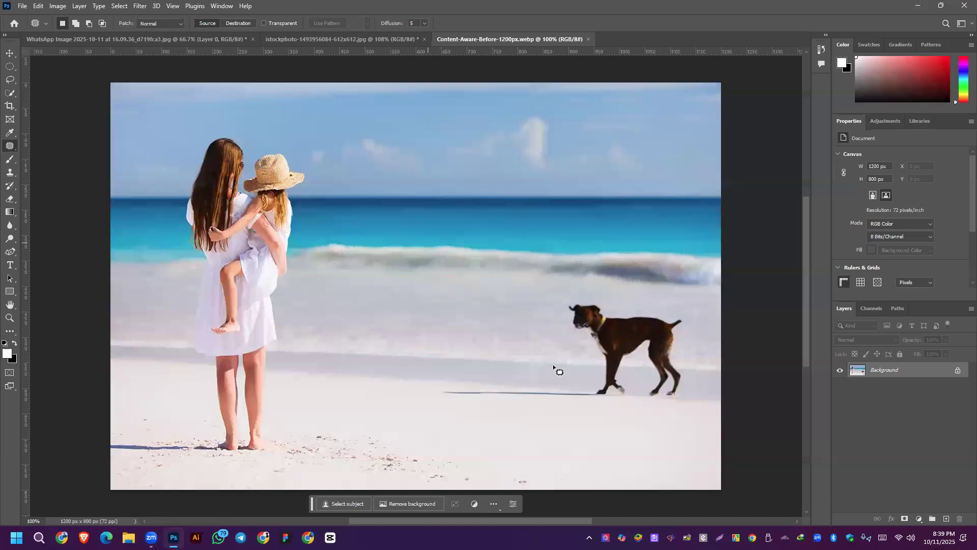
pyautogui.click(103, 40)
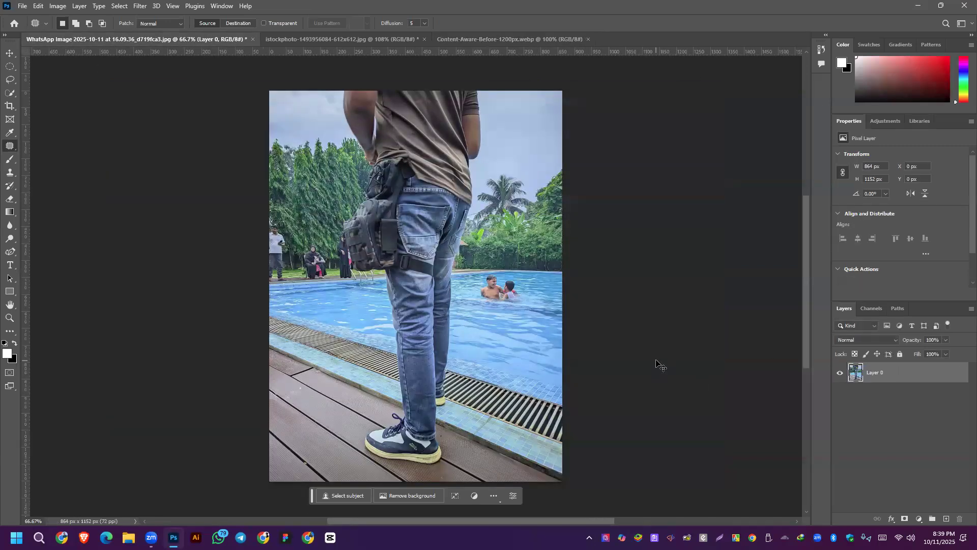
# Outline the two swimmers in the pool with a Patch selection of about 156 by 108 px.
pyautogui.scroll(4, 495, 282)
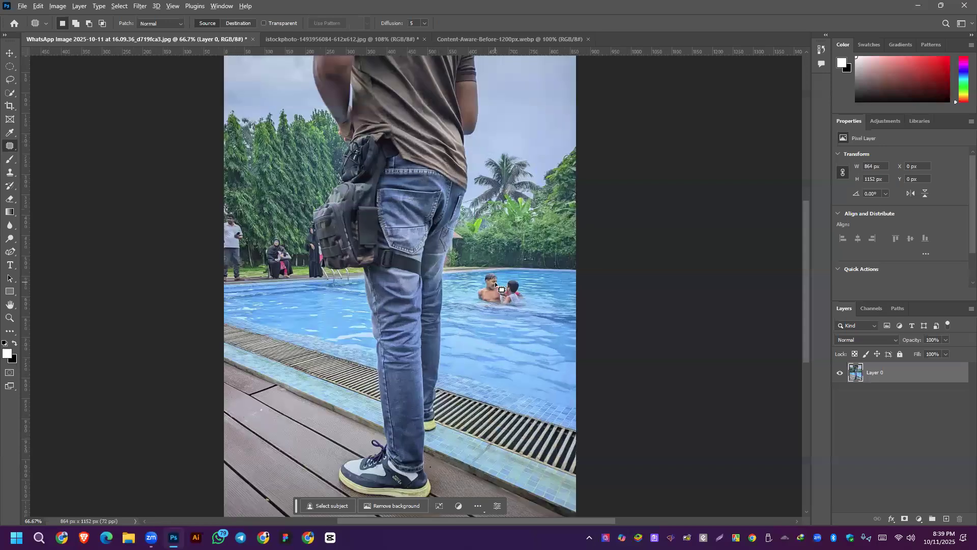
pyautogui.scroll(4, 542, 293)
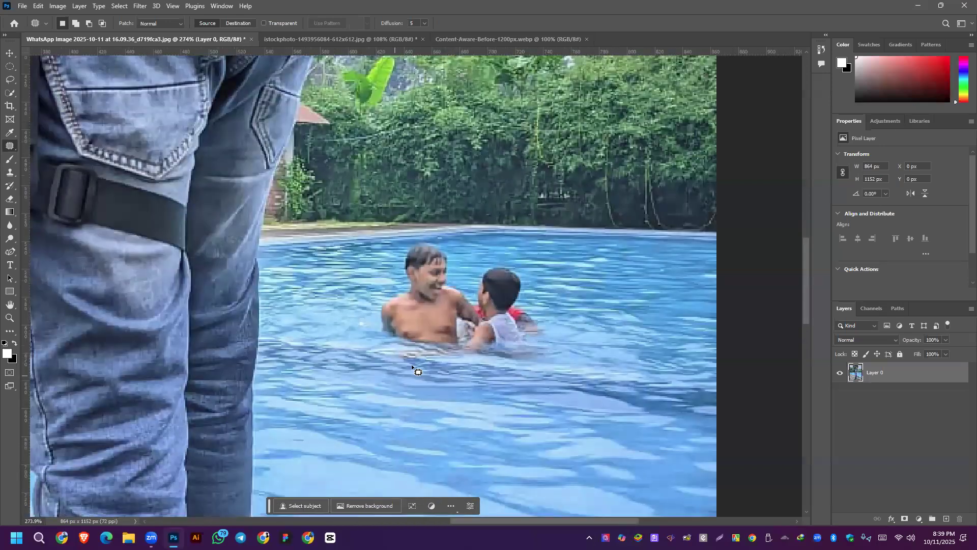
pyautogui.moveTo(411, 363)
pyautogui.mouseDown()
pyautogui.moveTo(507, 386)
pyautogui.moveTo(563, 368)
pyautogui.moveTo(581, 325)
pyautogui.moveTo(552, 274)
pyautogui.moveTo(433, 245)
pyautogui.mouseUp()
pyautogui.moveTo(381, 289)
pyautogui.mouseDown()
pyautogui.moveTo(371, 353)
pyautogui.moveTo(438, 377)
pyautogui.mouseUp()
pyautogui.click(76, 23)
pyautogui.moveTo(406, 256); pyautogui.dragTo(395, 230)
pyautogui.moveTo(478, 243)
pyautogui.mouseDown()
pyautogui.moveTo(389, 253)
pyautogui.moveTo(398, 240)
pyautogui.moveTo(496, 247)
pyautogui.moveTo(485, 246)
pyautogui.mouseUp()
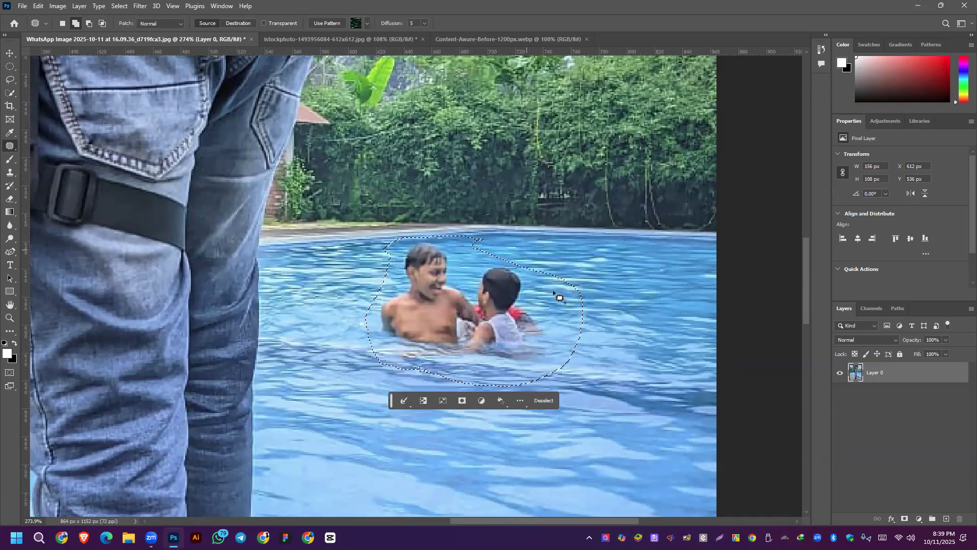
# Patch the selected swimmers with the clean water beside them and clear the selection.
pyautogui.scroll(-3, 440, 310)
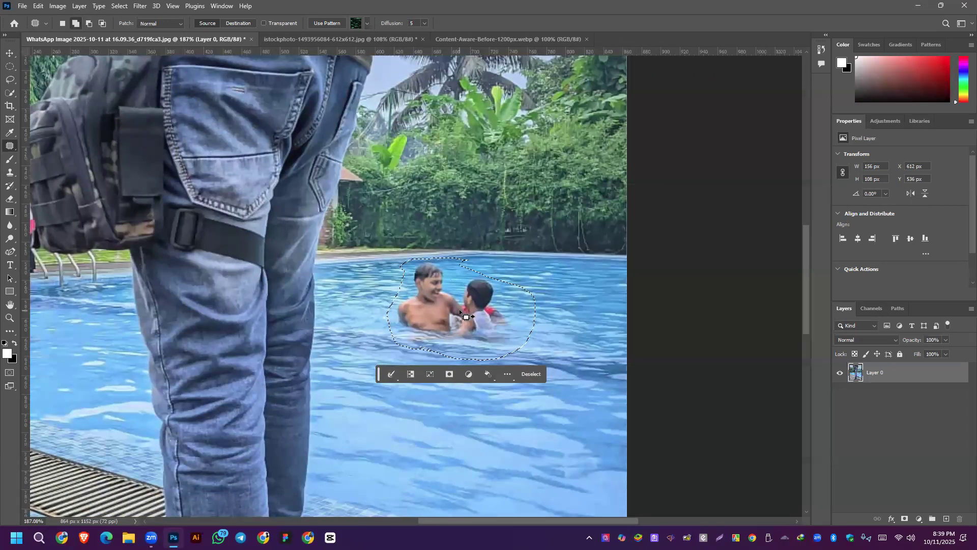
pyautogui.moveTo(461, 318); pyautogui.dragTo(501, 324)
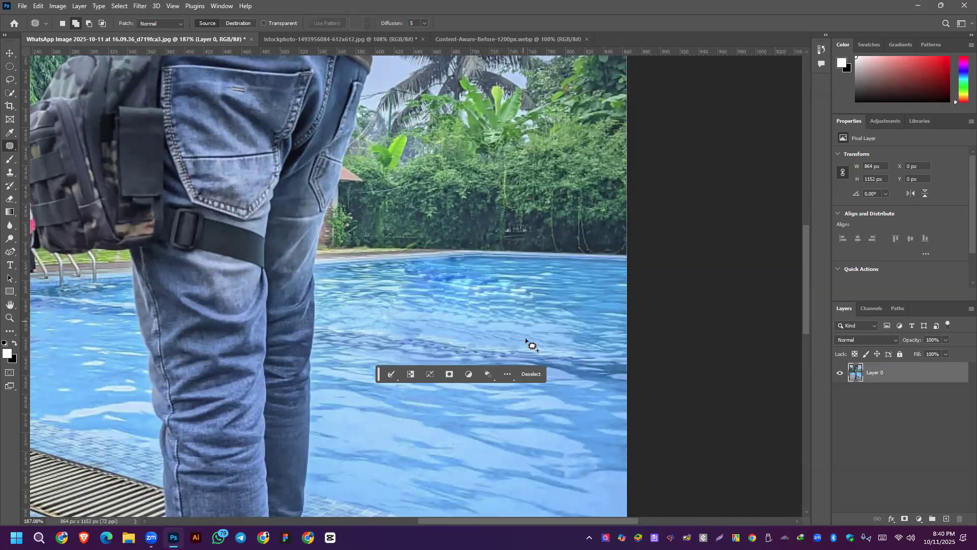
pyautogui.click(531, 373)
pyautogui.scroll(-3, 523, 299)
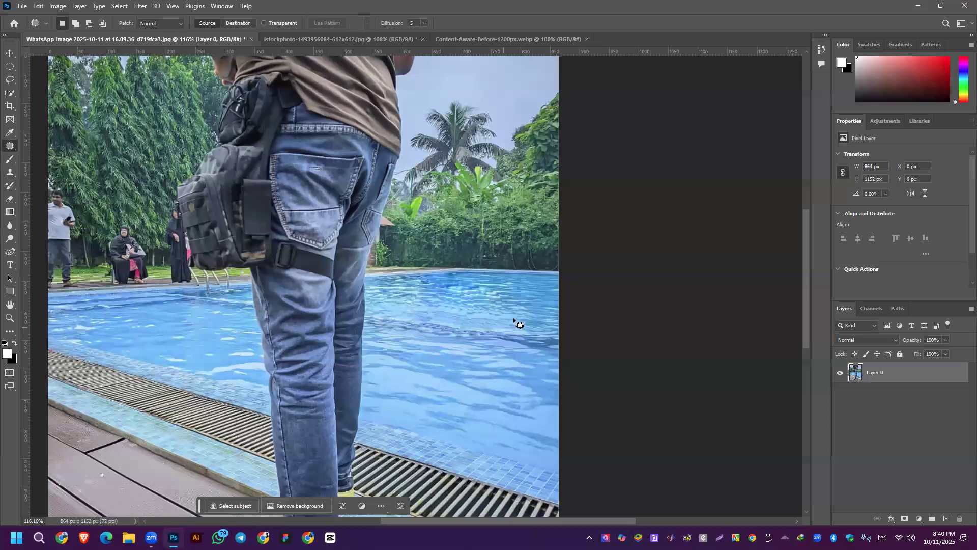
# Outline the discoloured water left at the swimmers' heads with a Patch selection of about 168 by 45 px.
pyautogui.scroll(4, 484, 297)
pyautogui.press('shift')
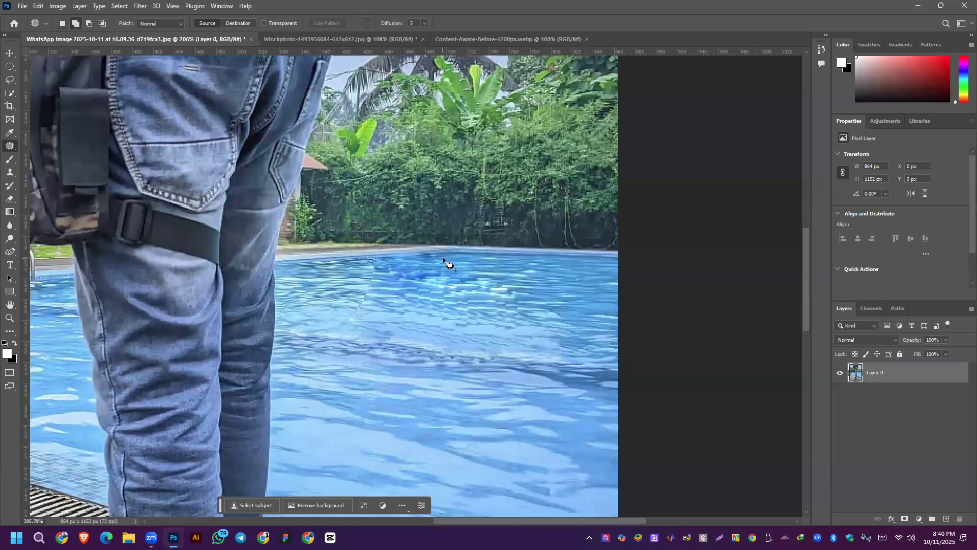
pyautogui.moveTo(359, 280)
pyautogui.mouseDown()
pyautogui.moveTo(530, 304)
pyautogui.moveTo(520, 280)
pyautogui.moveTo(437, 262)
pyautogui.mouseUp()
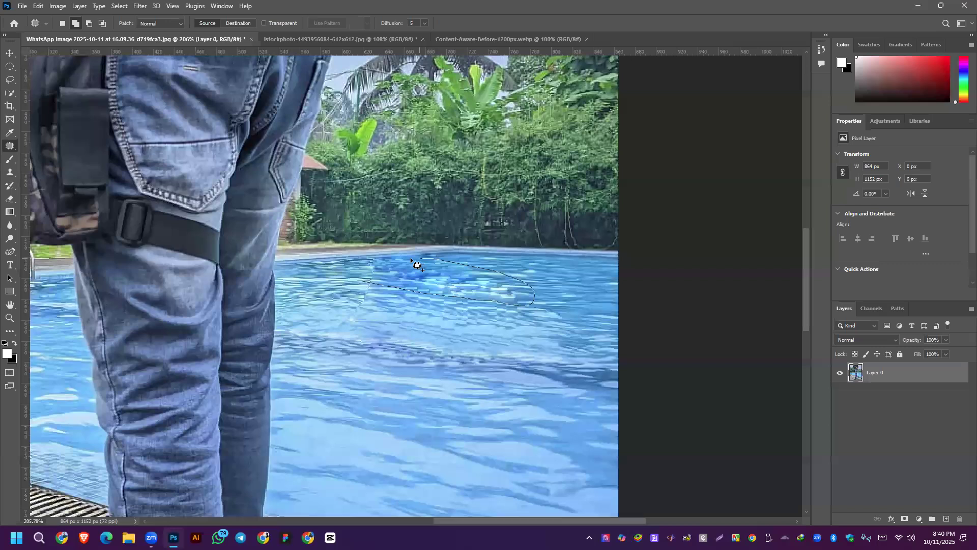
pyautogui.moveTo(369, 281); pyautogui.dragTo(362, 280)
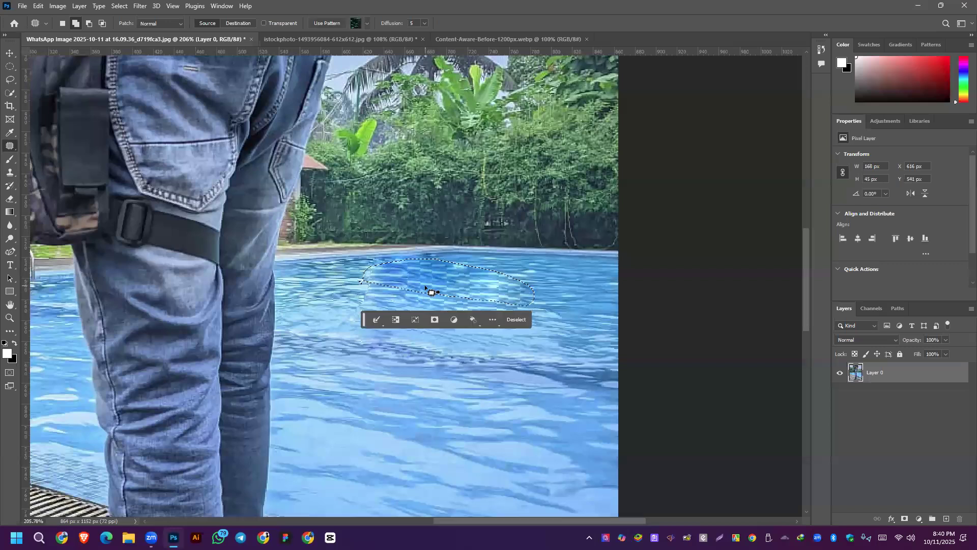
# Patch the outlined discoloured water with the cleaner water beside it and deselect.
pyautogui.moveTo(470, 288); pyautogui.dragTo(539, 285)
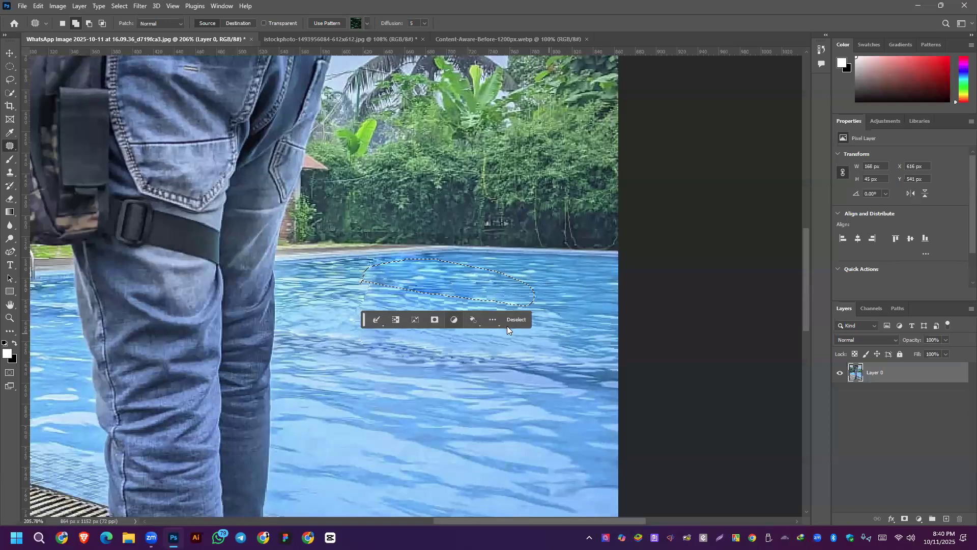
pyautogui.click(506, 325)
pyautogui.scroll(-2, 486, 286)
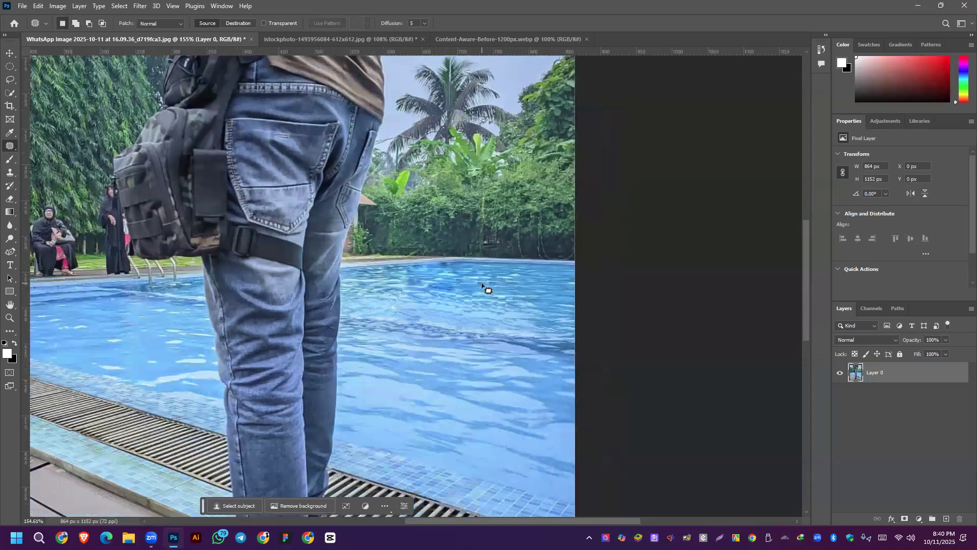
pyautogui.scroll(-3, 507, 329)
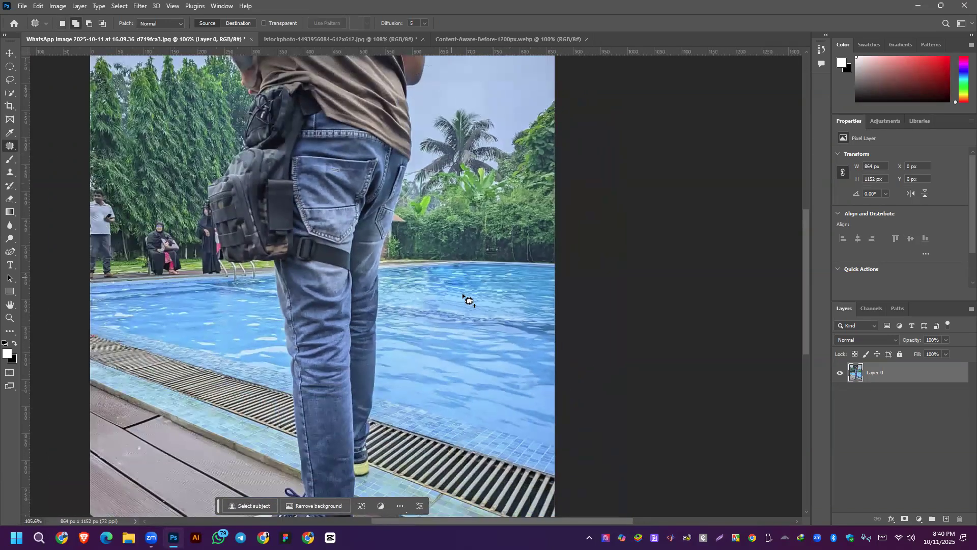
pyautogui.scroll(-2, 464, 299)
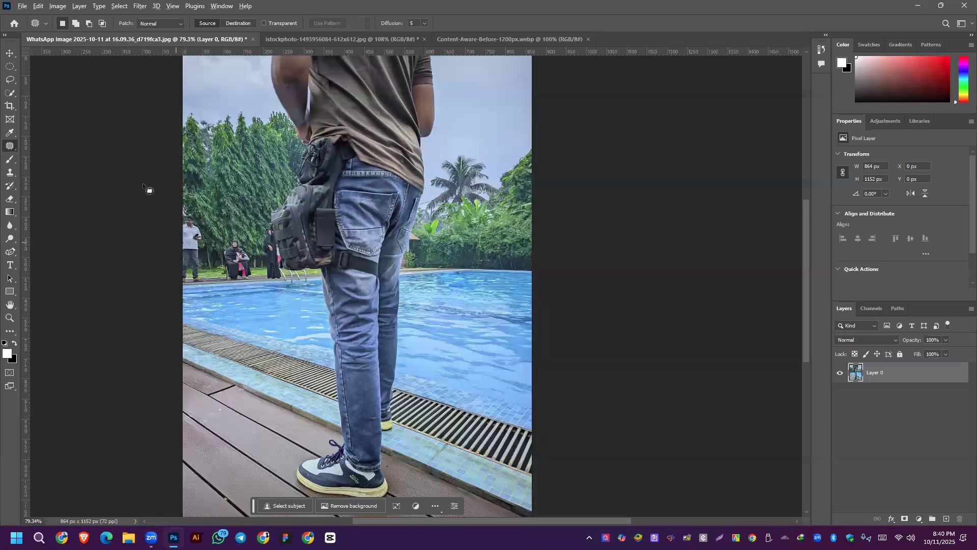
# Outline the man standing at the left edge of the pool photo with a Patch selection of about 62 by 186 px.
pyautogui.scroll(3, 170, 265)
pyautogui.scroll(3, 170, 265)
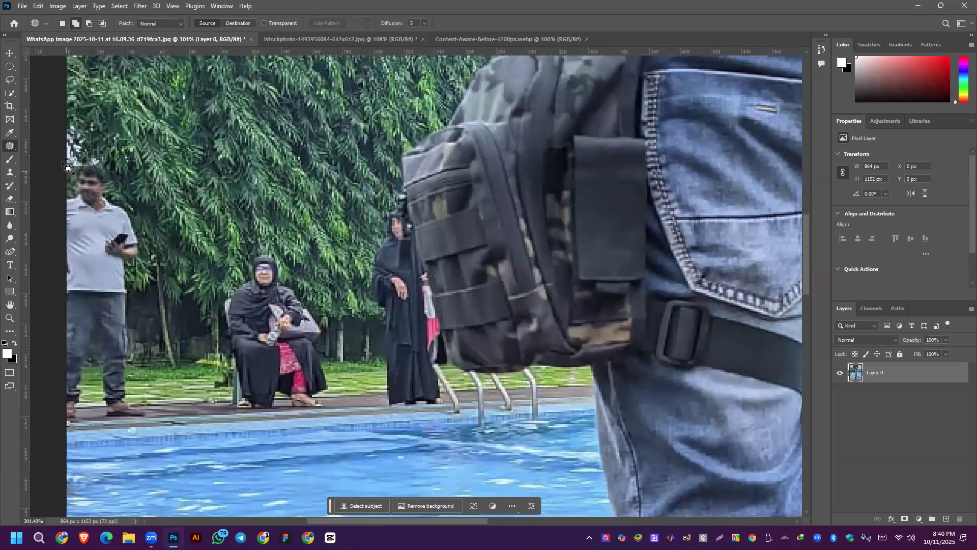
pyautogui.moveTo(69, 142)
pyautogui.mouseDown()
pyautogui.moveTo(122, 157)
pyautogui.moveTo(149, 203)
pyautogui.moveTo(161, 282)
pyautogui.moveTo(150, 410)
pyautogui.moveTo(104, 425)
pyautogui.moveTo(64, 425)
pyautogui.moveTo(53, 410)
pyautogui.moveTo(42, 241)
pyautogui.moveTo(49, 130)
pyautogui.mouseUp()
# Try to patch the standing man with the adjacent trees, widen the selection to about 84 px, patch again and deselect.
pyautogui.moveTo(108, 291)
pyautogui.mouseDown()
pyautogui.moveTo(97, 291)
pyautogui.moveTo(130, 296)
pyautogui.moveTo(122, 292)
pyautogui.mouseUp()
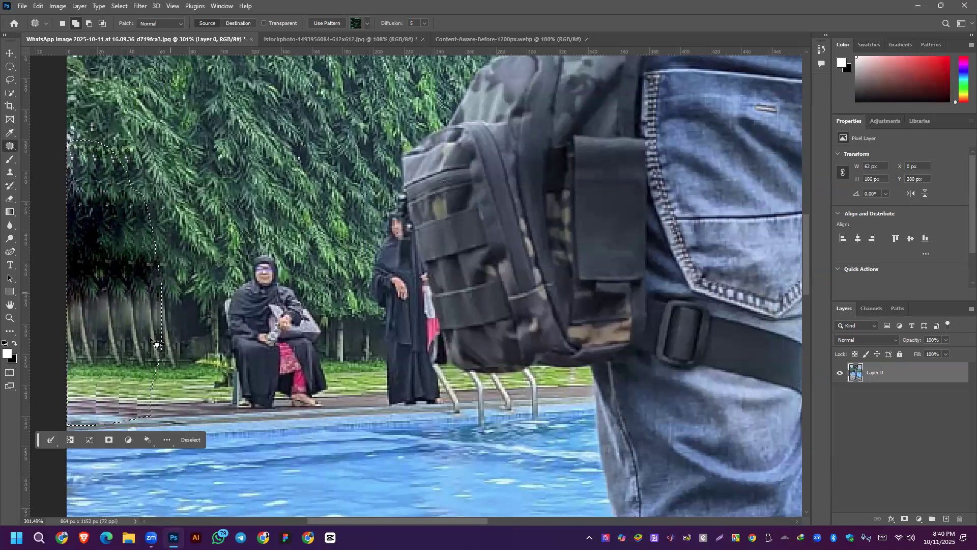
pyautogui.moveTo(164, 224)
pyautogui.mouseDown()
pyautogui.moveTo(189, 339)
pyautogui.moveTo(188, 387)
pyautogui.moveTo(161, 389)
pyautogui.moveTo(138, 361)
pyautogui.moveTo(163, 224)
pyautogui.mouseUp()
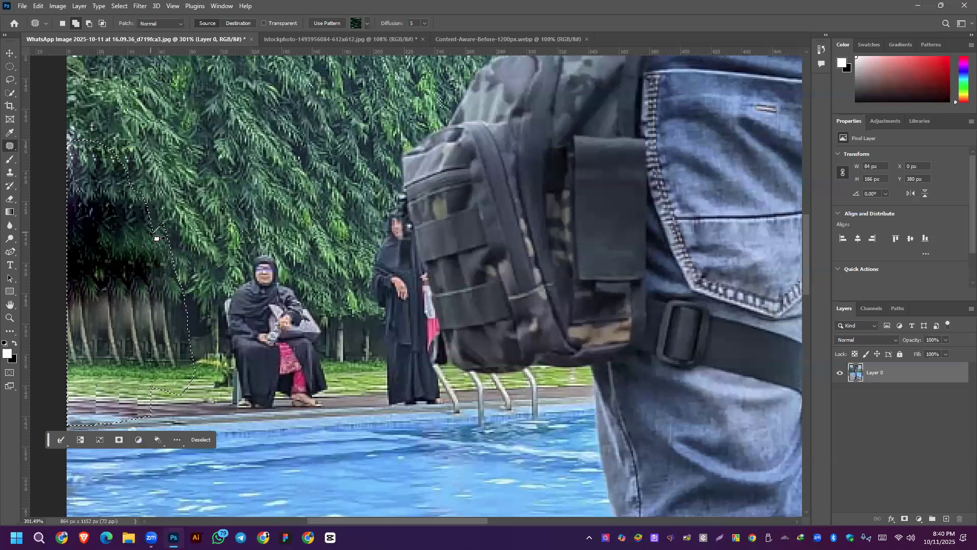
pyautogui.moveTo(163, 331); pyautogui.dragTo(139, 327)
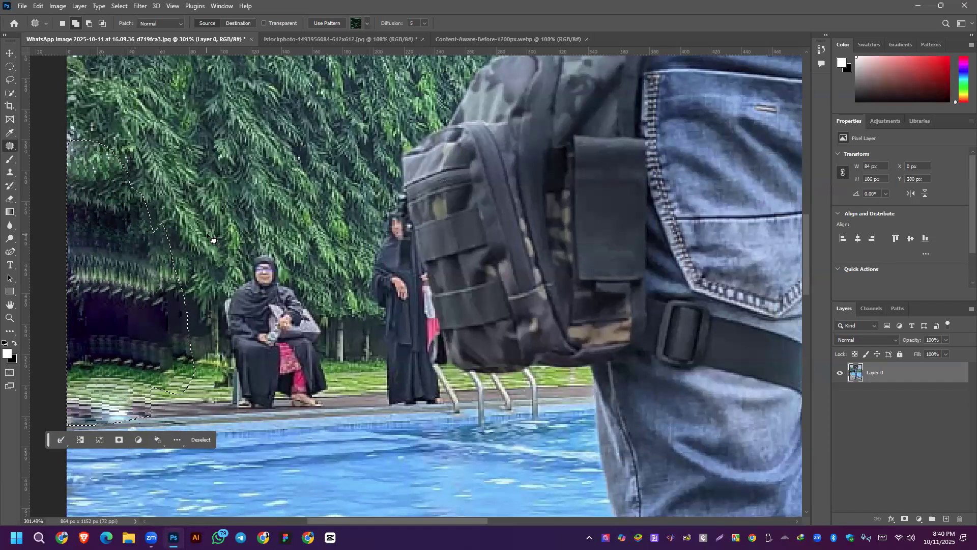
pyautogui.hotkey('ctrl', 'd')
pyautogui.scroll(-3, 146, 262)
pyautogui.scroll(-3, 146, 262)
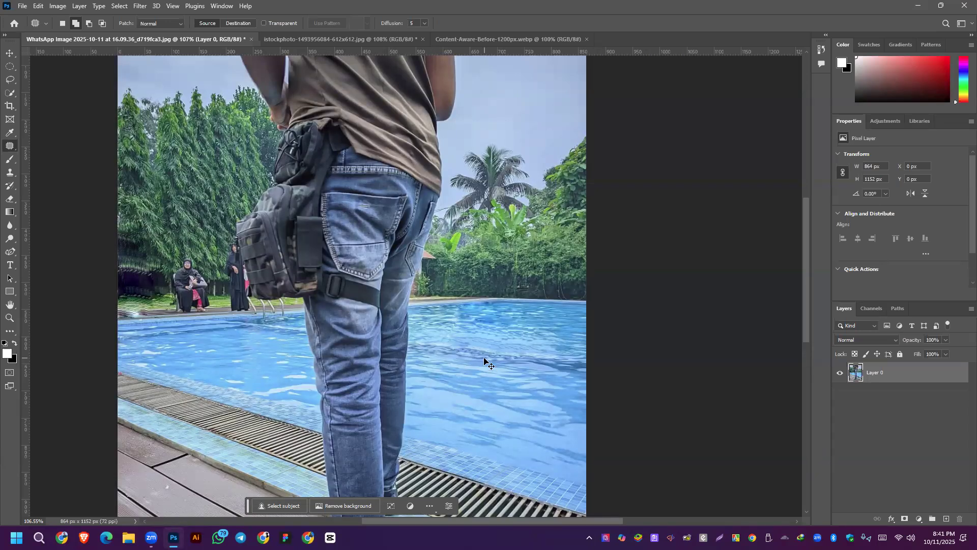
# Undo the deselection, the selection extension and the patches over the standing man.
pyautogui.hotkey('ctrl', 'shift', 'd')
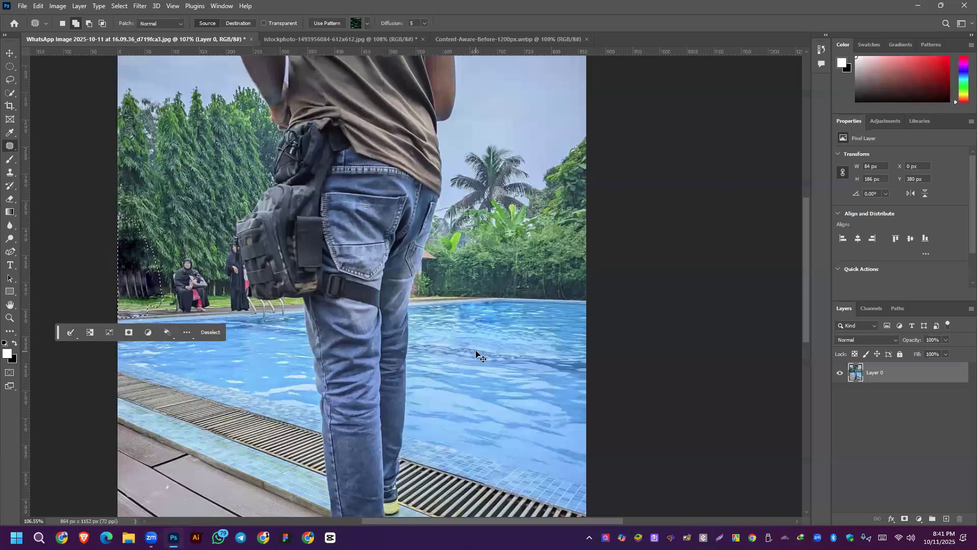
pyautogui.hotkey('ctrl', 'z')
pyautogui.hotkey('ctrl', 'z')
pyautogui.hotkey('ctrl', 'z')
pyautogui.hotkey('ctrl', 'z')
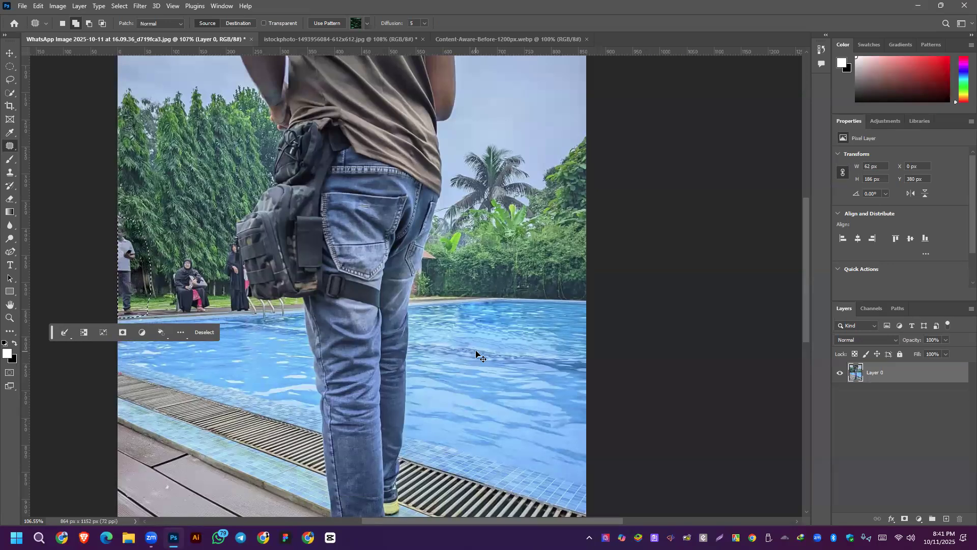
# Clear the current selection and outline the seated woman by the pool with a Content-Aware Move selection of about 97 by 115 px.
pyautogui.hotkey('ctrl', 'd')
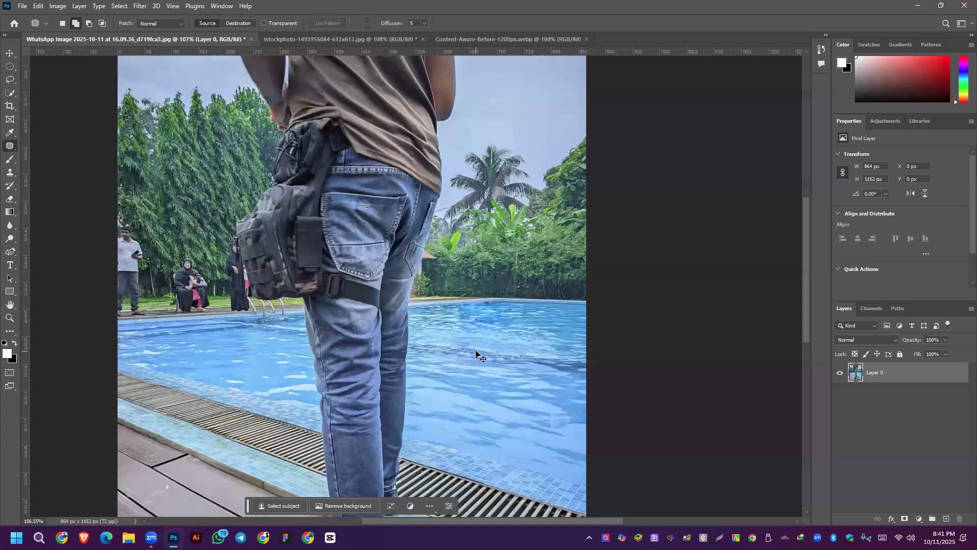
pyautogui.rightClick(6, 147)
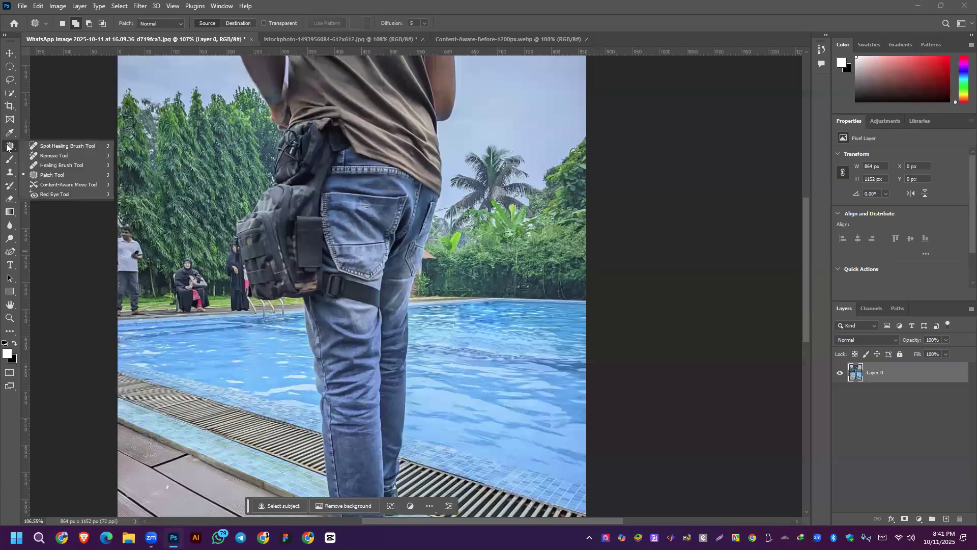
pyautogui.click(61, 185)
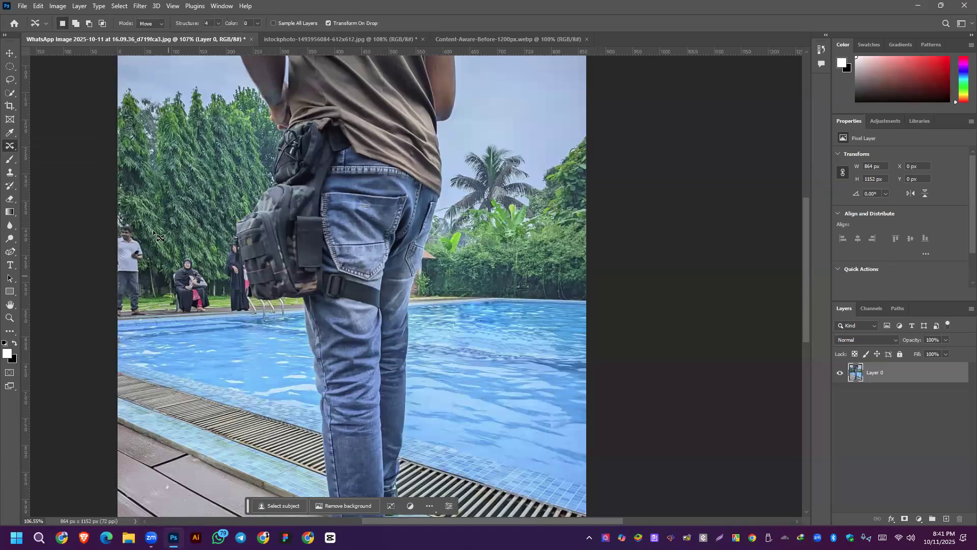
pyautogui.scroll(2, 194, 281)
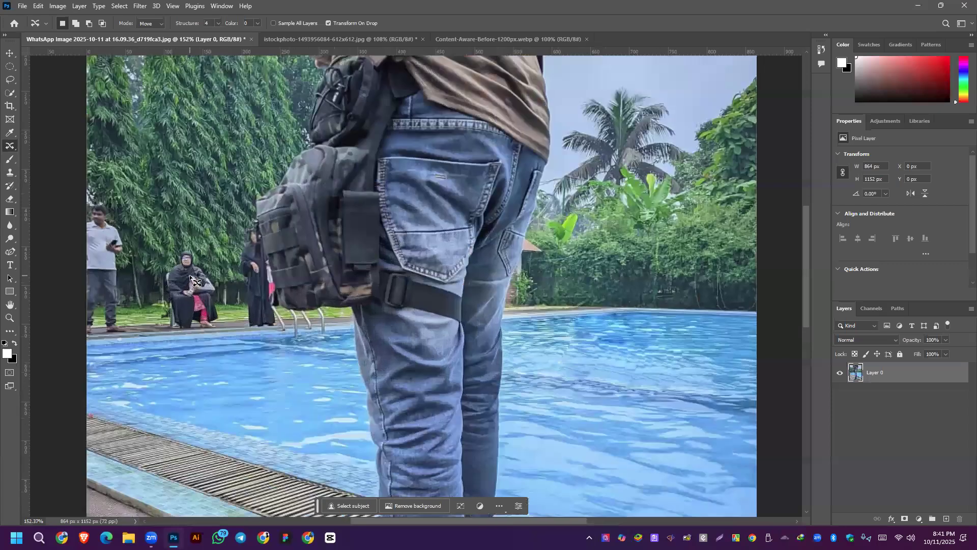
pyautogui.moveTo(153, 277); pyautogui.dragTo(158, 260)
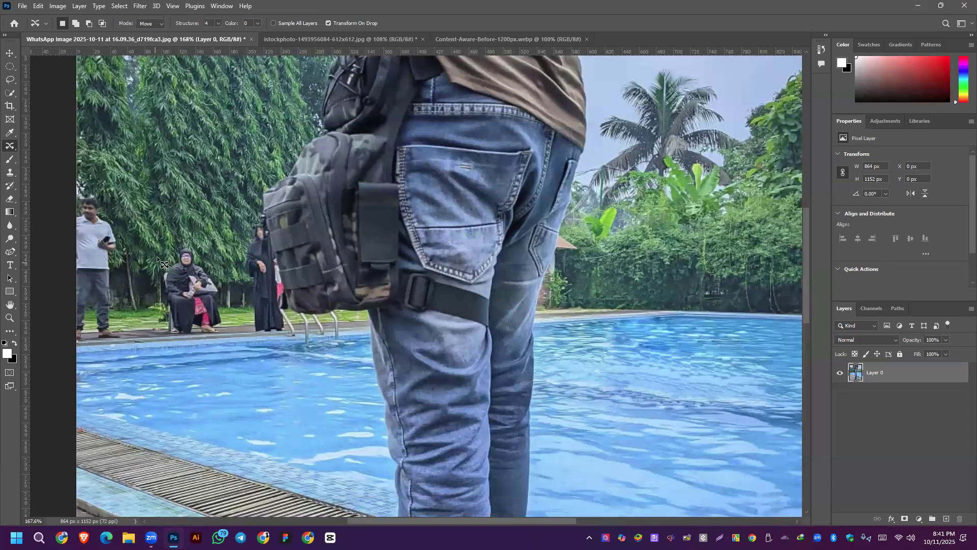
pyautogui.moveTo(219, 255); pyautogui.dragTo(232, 299)
pyautogui.moveTo(152, 275); pyautogui.dragTo(157, 257)
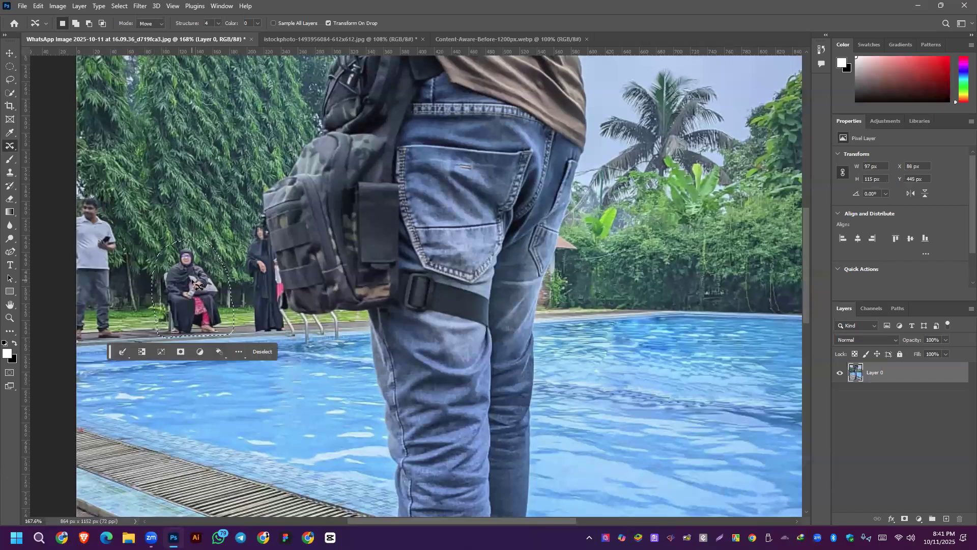
# Try to move the seated woman to the hedge across the pool with Content-Aware Move, shrunk to about 54 by 63 px, and deselect.
pyautogui.scroll(-2, 193, 294)
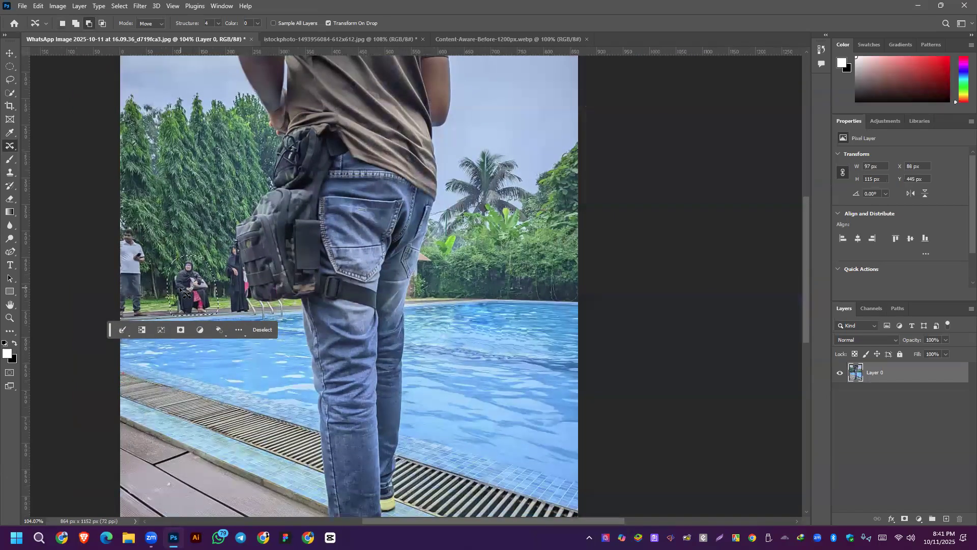
pyautogui.moveTo(180, 283)
pyautogui.mouseDown()
pyautogui.moveTo(201, 302)
pyautogui.moveTo(413, 305)
pyautogui.moveTo(447, 257)
pyautogui.moveTo(427, 243)
pyautogui.moveTo(451, 290)
pyautogui.moveTo(443, 288)
pyautogui.mouseUp()
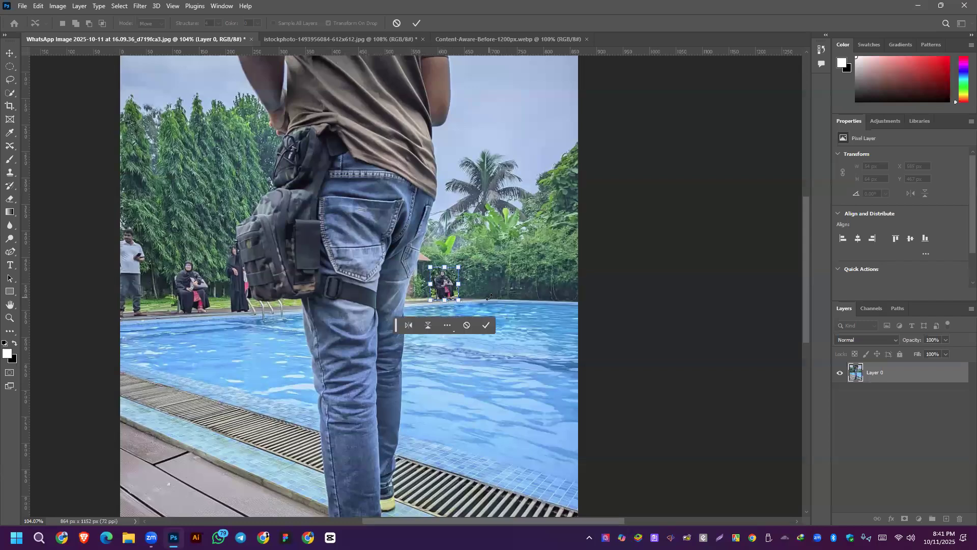
pyautogui.click(486, 324)
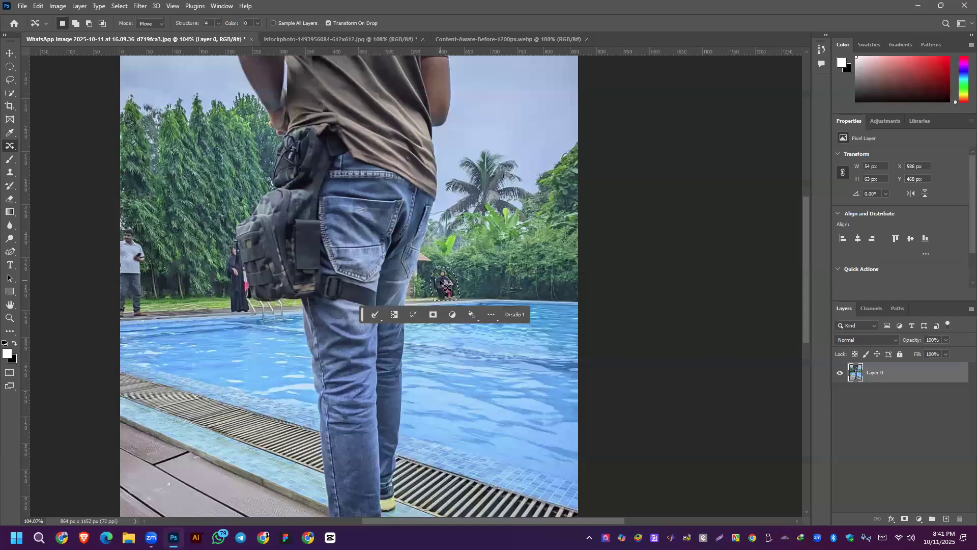
pyautogui.hotkey('ctrl', 'd')
pyautogui.scroll(5, 440, 291)
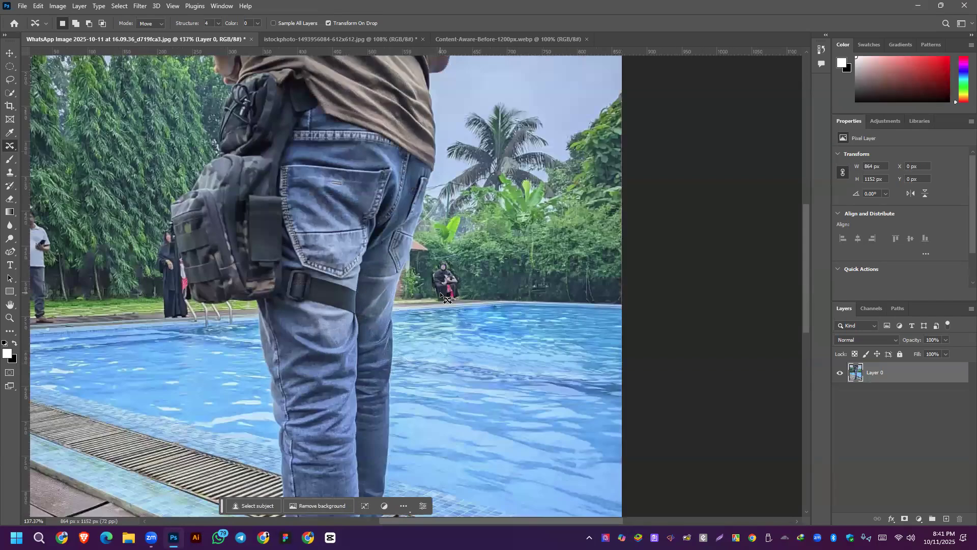
pyautogui.scroll(3, 461, 240)
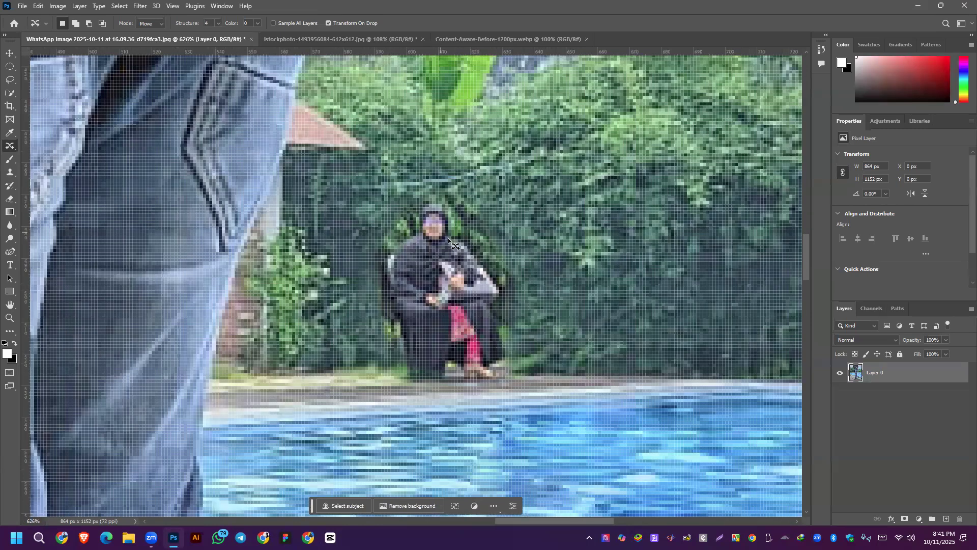
pyautogui.scroll(-2, 439, 284)
pyautogui.scroll(-8, 443, 275)
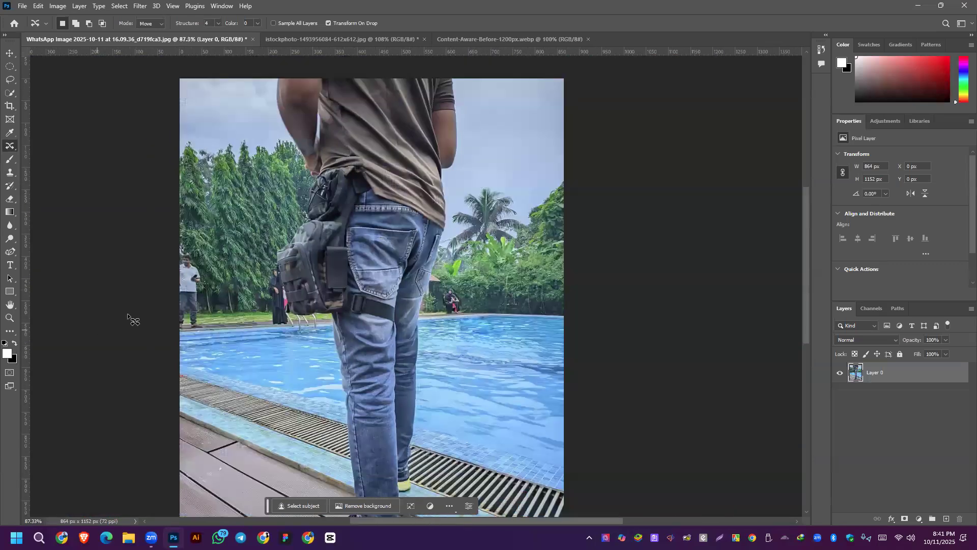
pyautogui.scroll(3, 215, 291)
pyautogui.scroll(-1, 247, 249)
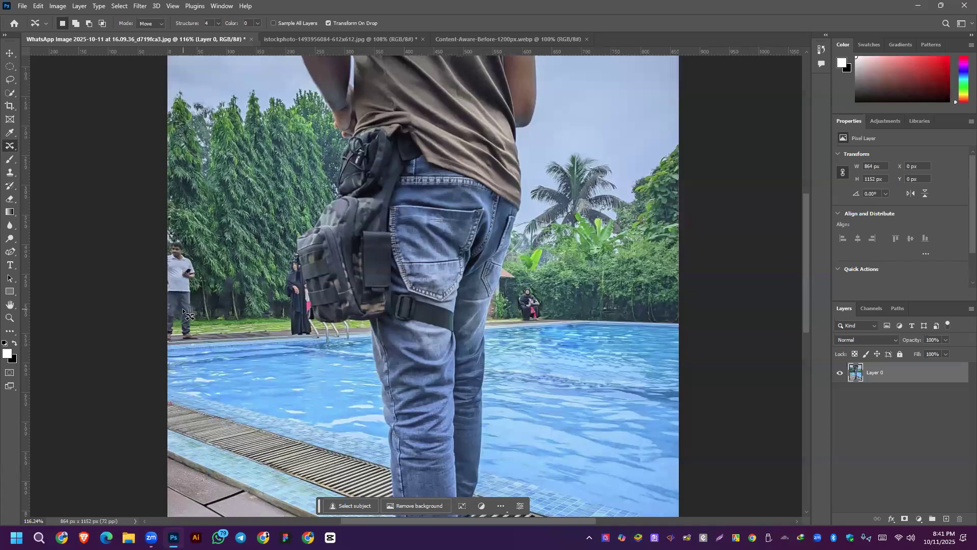
# Undo the content-aware move back to the active outline around the seated woman and duplicate the photo layer.
pyautogui.click(10, 53)
pyautogui.moveTo(531, 306)
pyautogui.mouseDown()
pyautogui.moveTo(510, 304)
pyautogui.moveTo(534, 304)
pyautogui.mouseUp()
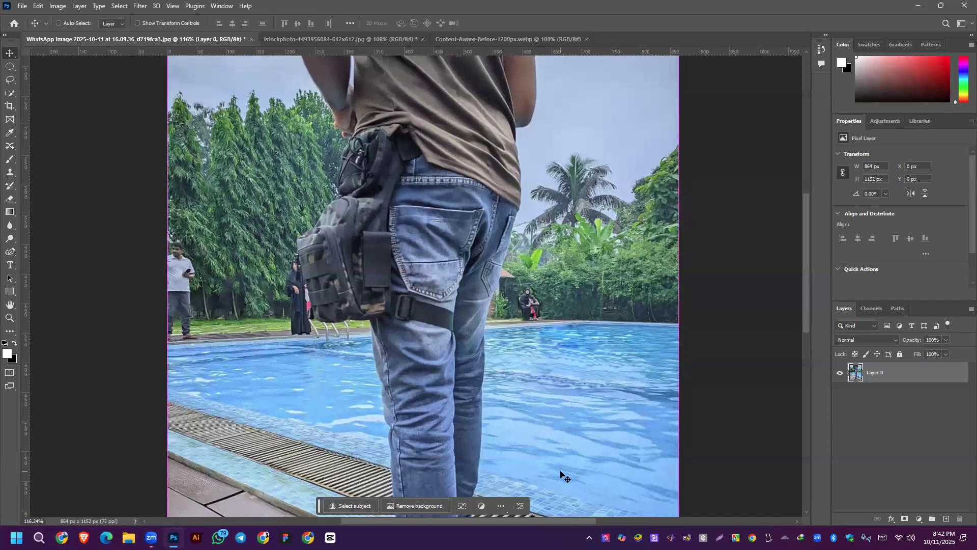
pyautogui.hotkey('ctrl', 'z')
pyautogui.moveTo(927, 374); pyautogui.dragTo(946, 518)
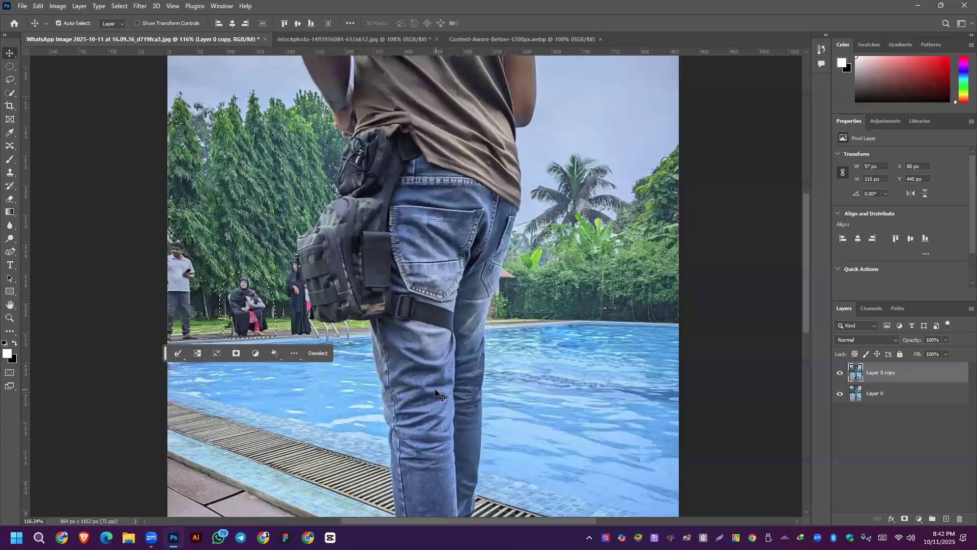
# Try placing a copy of the selected woman at the far hedge with the Move tool, scaled to 43.50%, and undo it.
pyautogui.moveTo(233, 303); pyautogui.dragTo(519, 303)
pyautogui.press('ctrl')
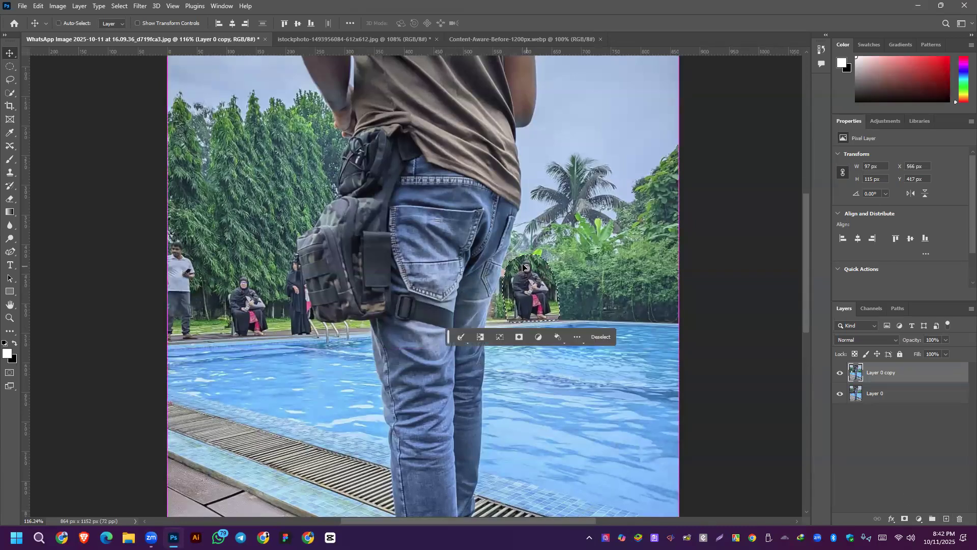
pyautogui.hotkey('ctrl', 't')
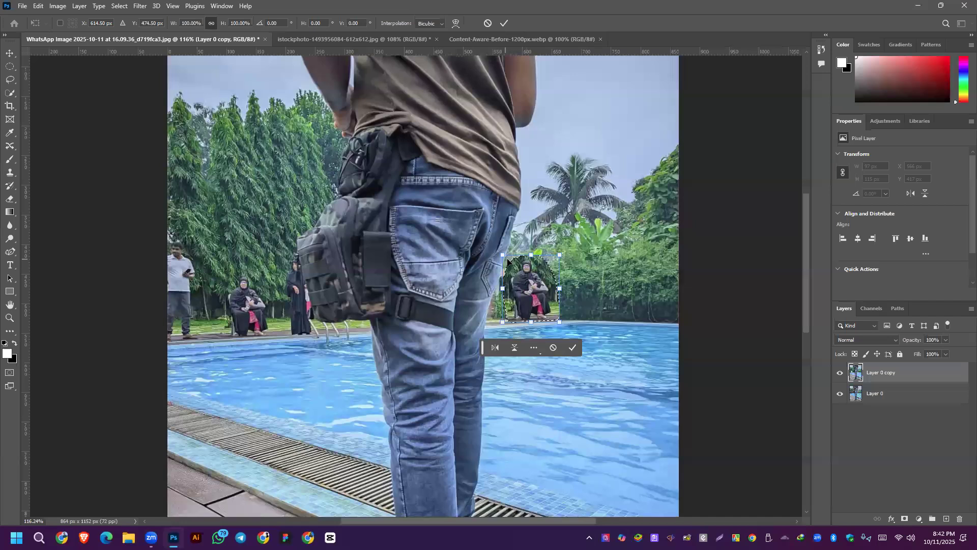
pyautogui.moveTo(498, 254); pyautogui.dragTo(536, 311)
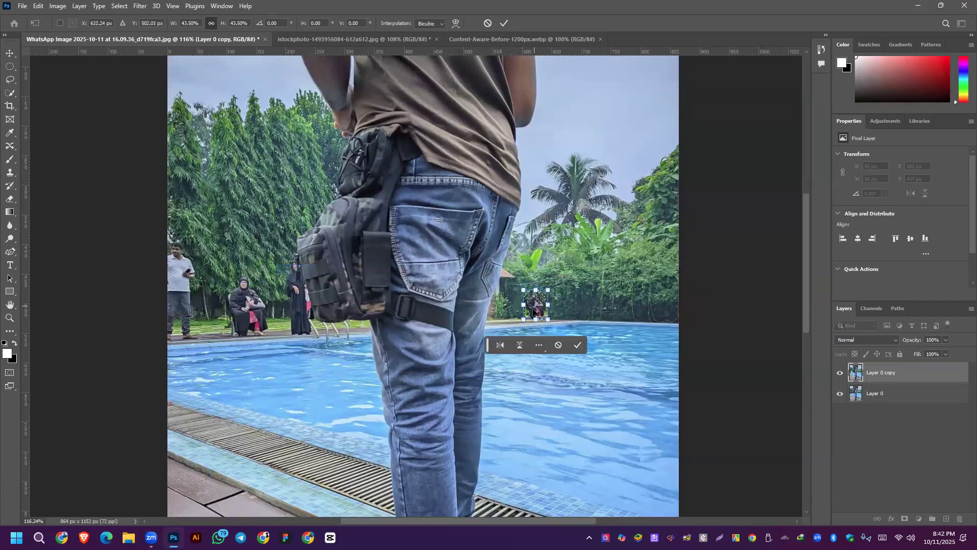
pyautogui.click(578, 345)
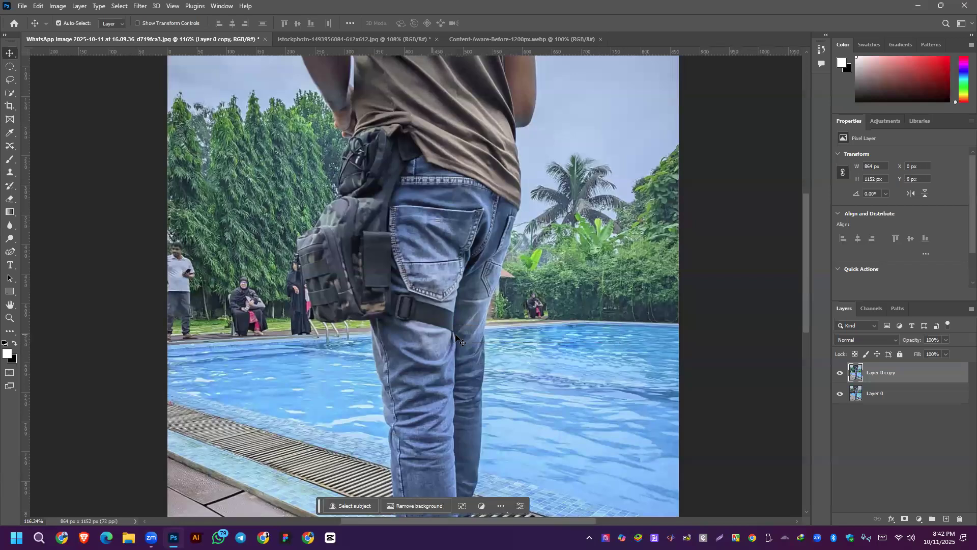
pyautogui.hotkey('ctrl', 'z')
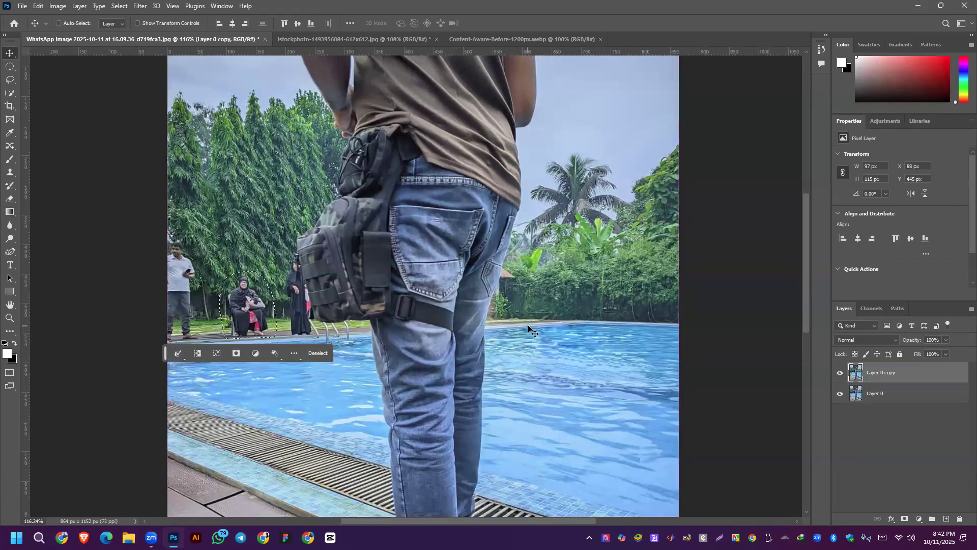
# Move the selected seated woman to the hedge across the pool with Content-Aware Move, shrunk to about 37 by 44 px, and deselect.
pyautogui.click(10, 146)
pyautogui.moveTo(233, 293); pyautogui.dragTo(525, 289)
pyautogui.moveTo(509, 253); pyautogui.dragTo(540, 298)
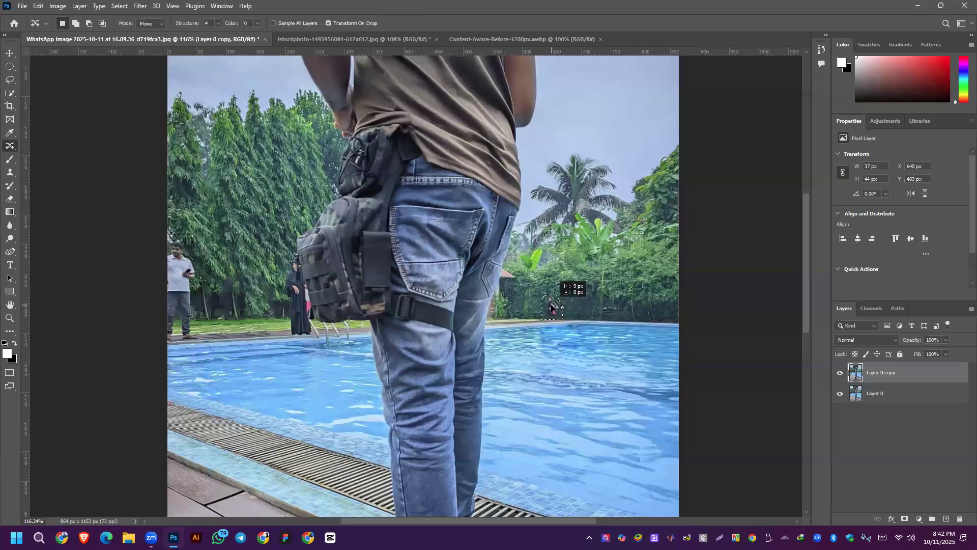
pyautogui.moveTo(553, 319); pyautogui.dragTo(550, 317)
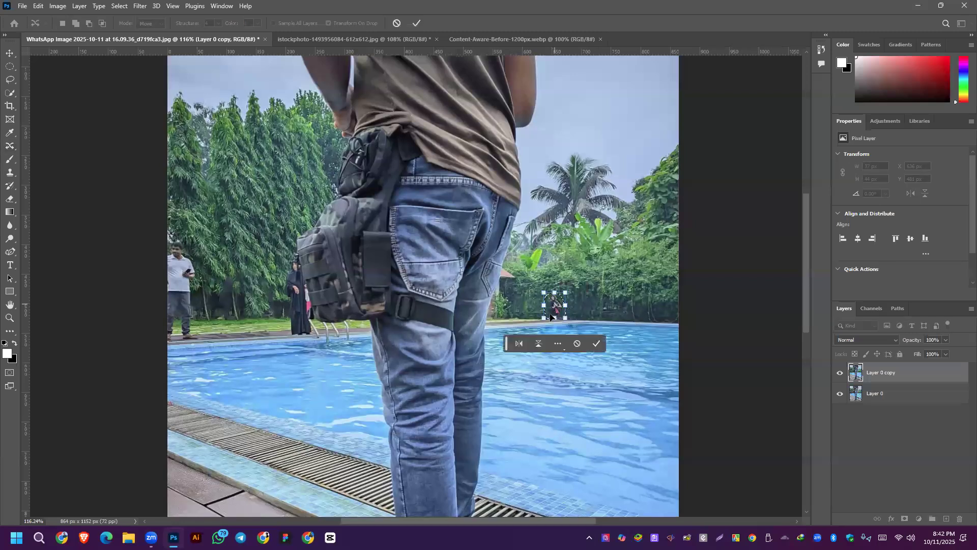
pyautogui.click(595, 343)
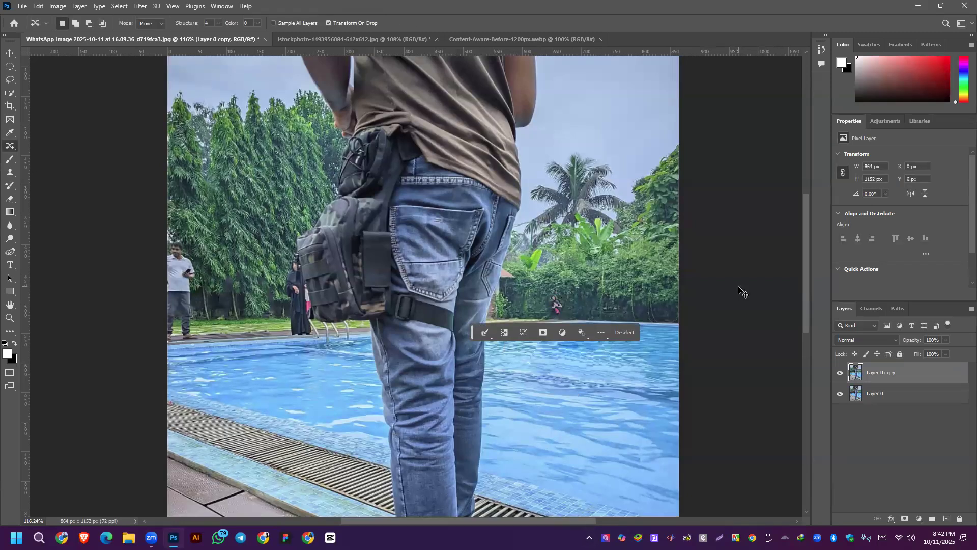
pyautogui.click(540, 309)
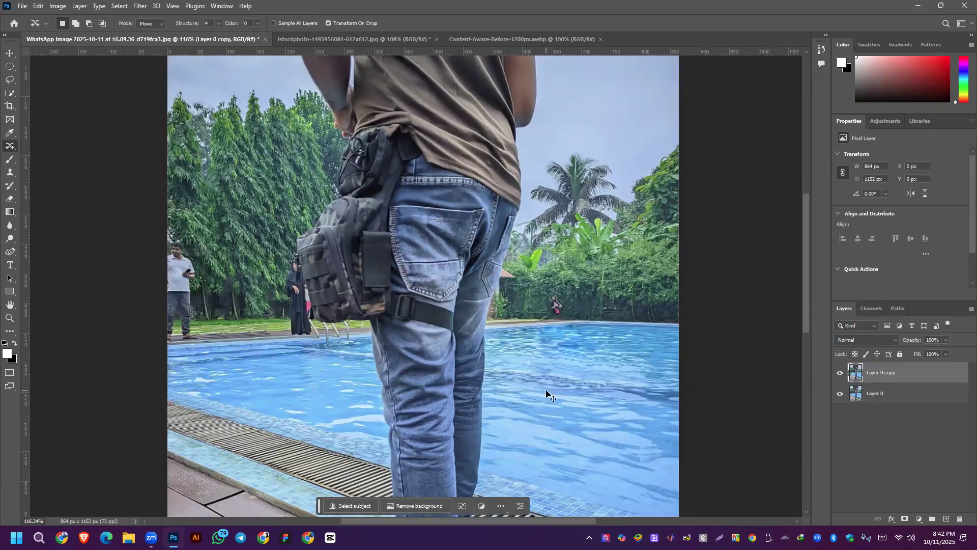
# Undo the deselection and the last placement of the woman at the hedge, and clear the remaining selection.
pyautogui.hotkey('ctrl', 'z')
pyautogui.hotkey('ctrl', 'z')
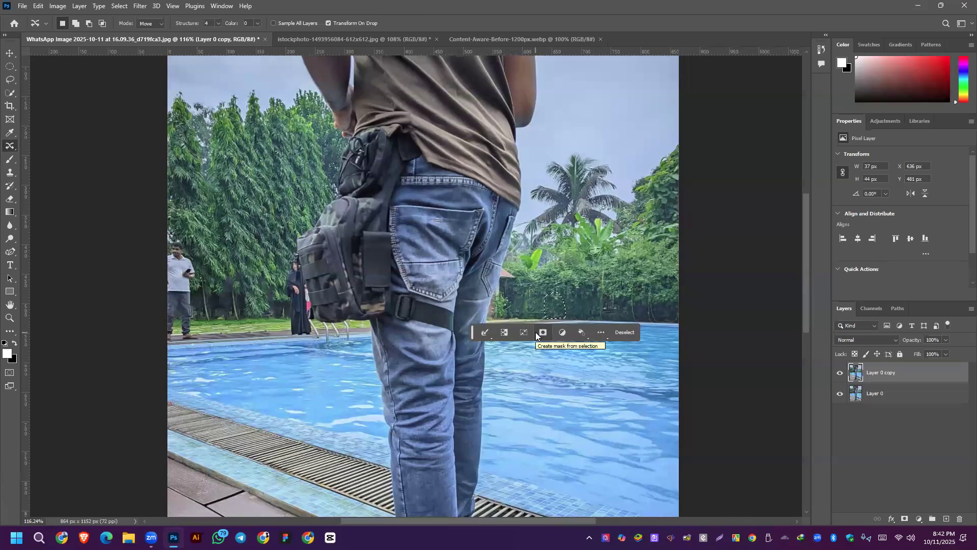
pyautogui.hotkey('ctrl', 'd')
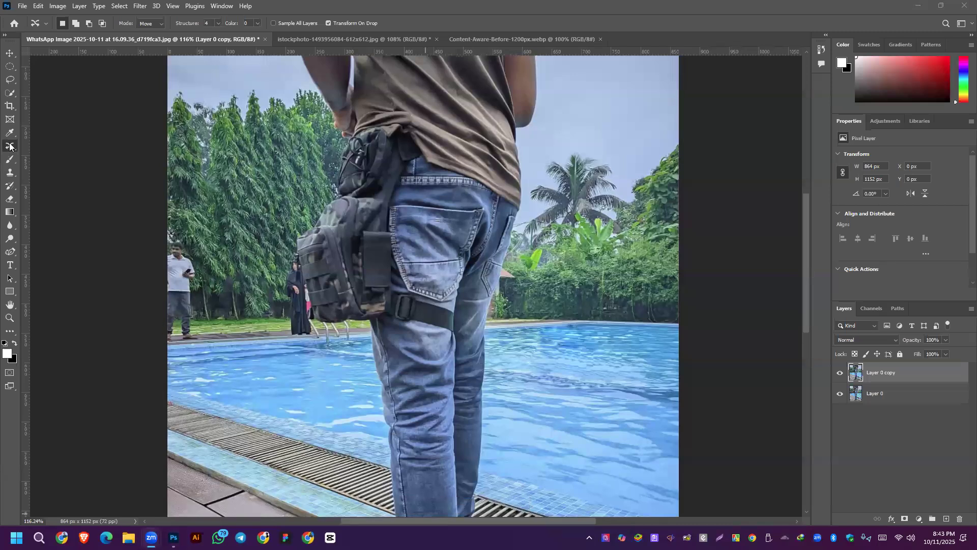
# Outline the man standing at the photo's left edge with a Lasso selection of about 71 by 181 px.
pyautogui.click(9, 80)
pyautogui.click(11, 66)
pyautogui.click(11, 80)
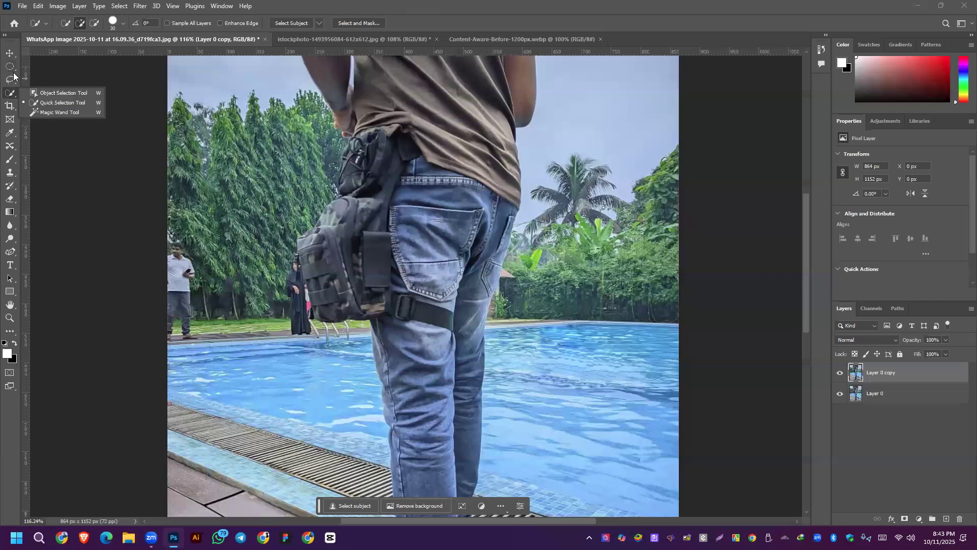
pyautogui.click(27, 78)
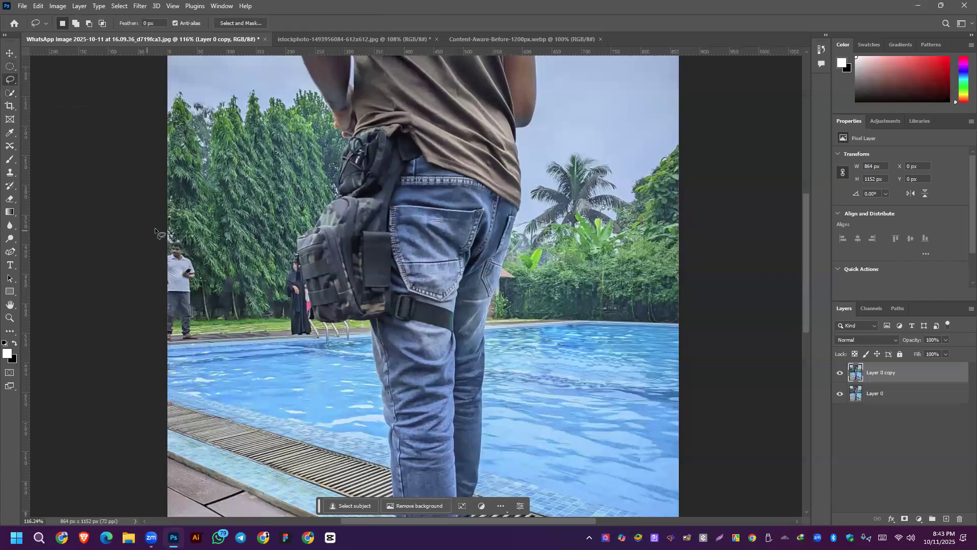
pyautogui.moveTo(201, 258); pyautogui.dragTo(209, 307)
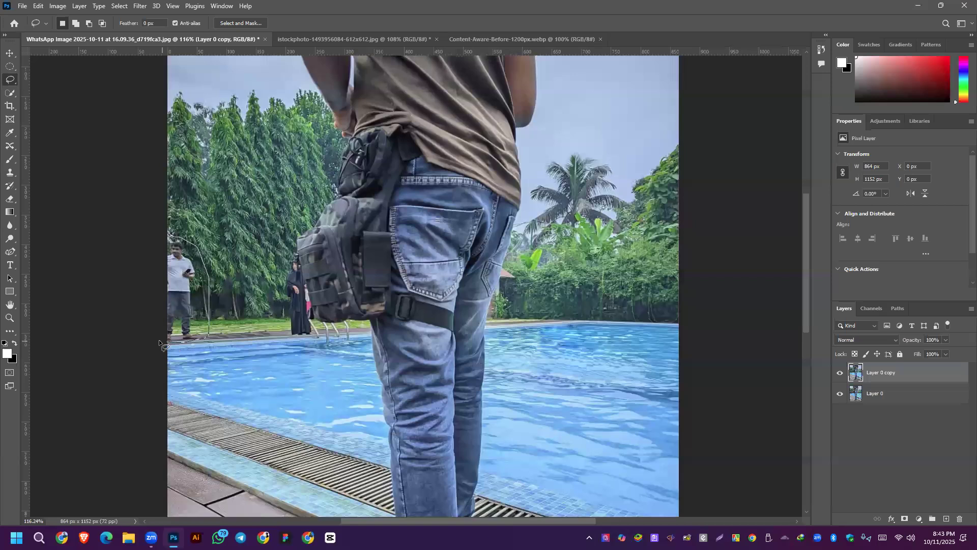
pyautogui.moveTo(151, 239); pyautogui.dragTo(150, 242)
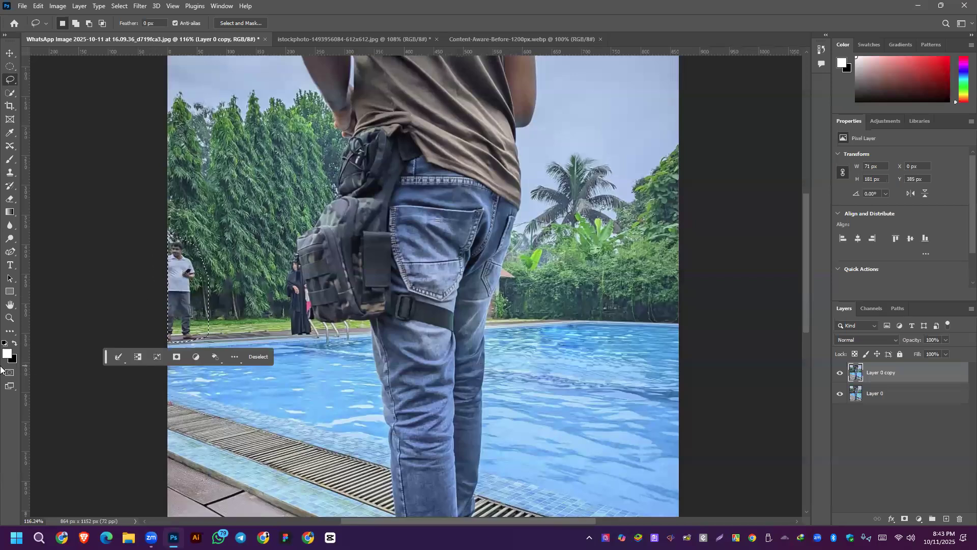
# Replace the outlined man using Content-Aware Fill with the Auto sampling area and output to a new layer.
pyautogui.click(39, 8)
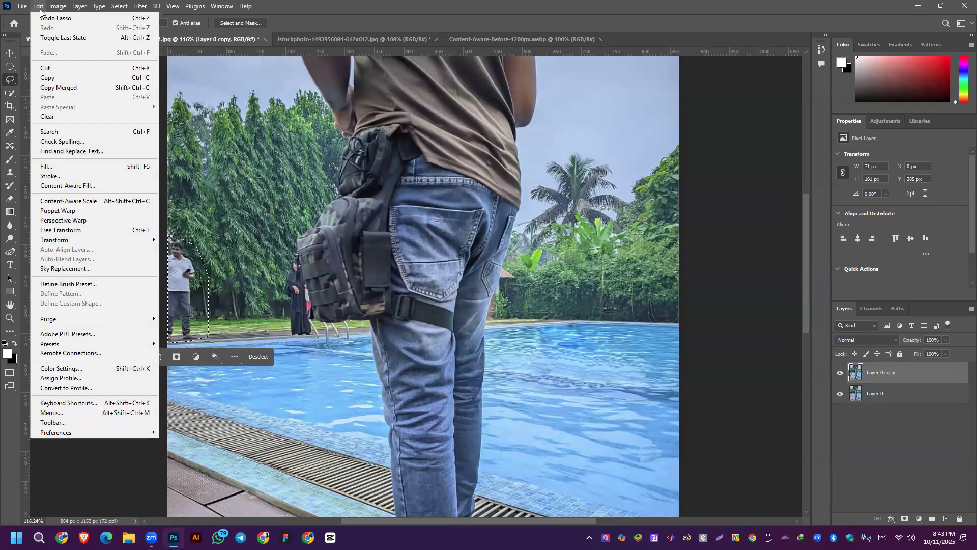
pyautogui.click(73, 186)
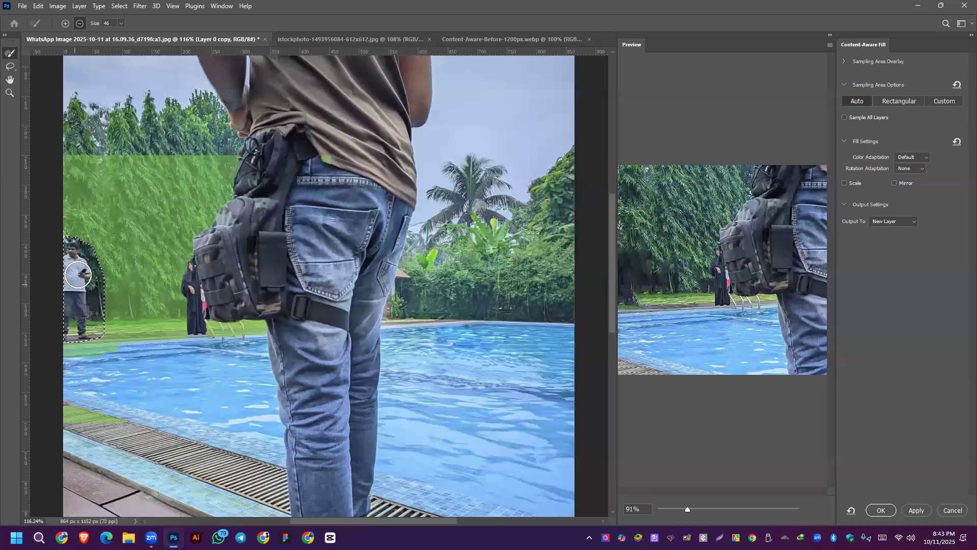
pyautogui.click(916, 510)
pyautogui.click(880, 511)
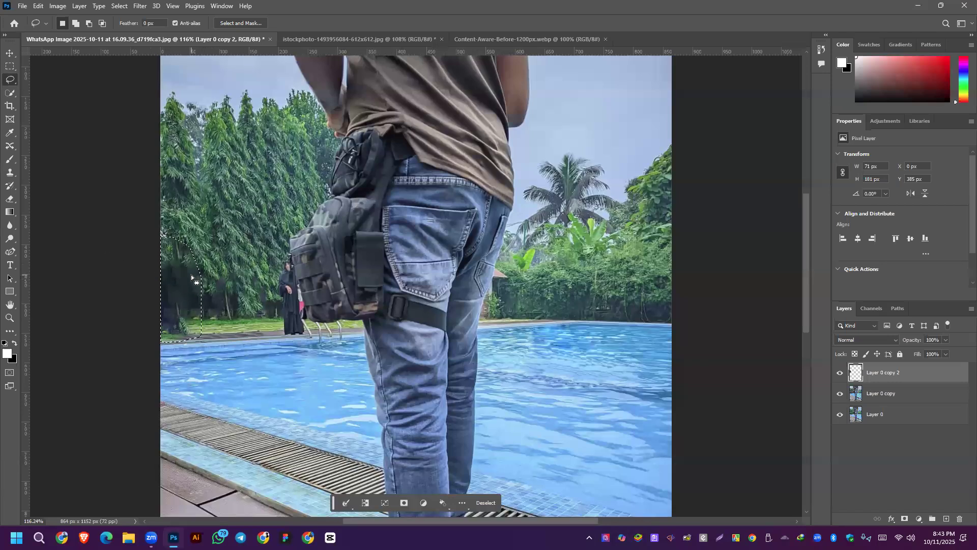
# Undo the content-aware fill over the standing man and cancel saving the file under another name.
pyautogui.hotkey('ctrl', 'z')
pyautogui.hotkey('ctrl', 'shift', 's')
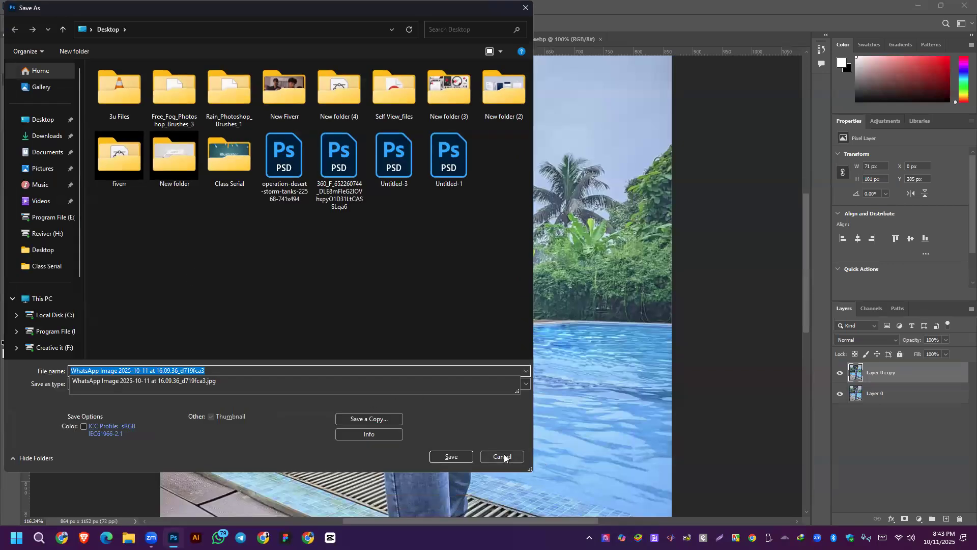
pyautogui.click(504, 456)
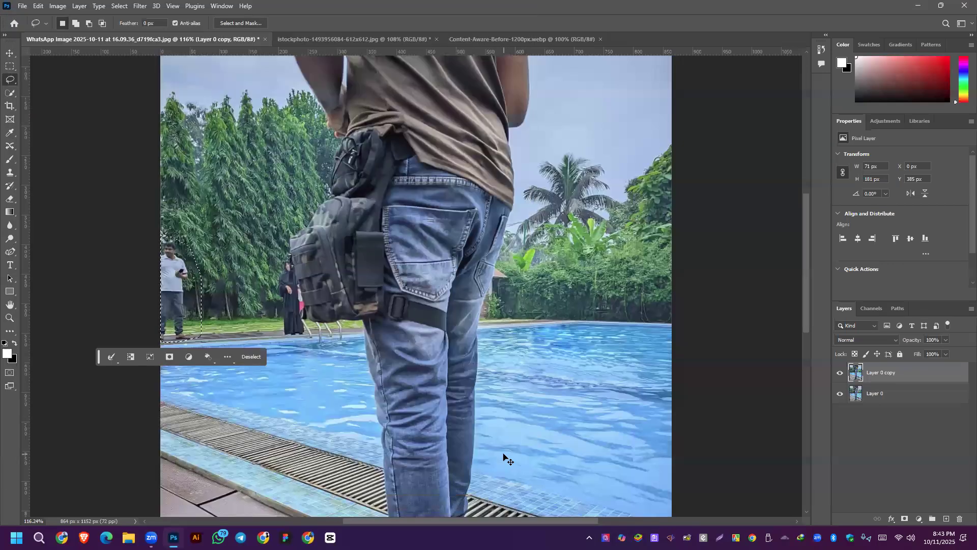
# Select the man standing at the photo's left edge using the Object Selection tool in Rectangle mode, and clear that selection.
pyautogui.rightClick(10, 93)
pyautogui.click(51, 111)
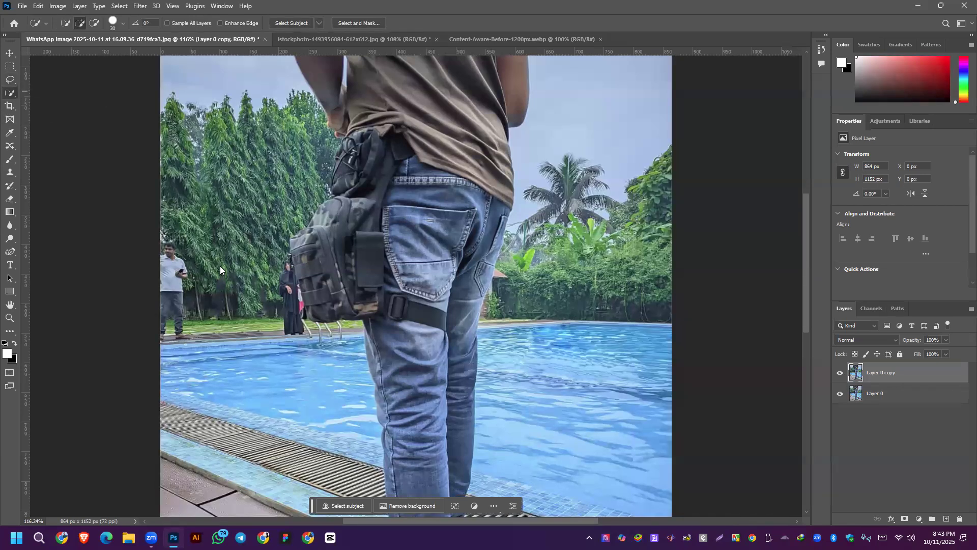
pyautogui.hotkey('shift', 'w')
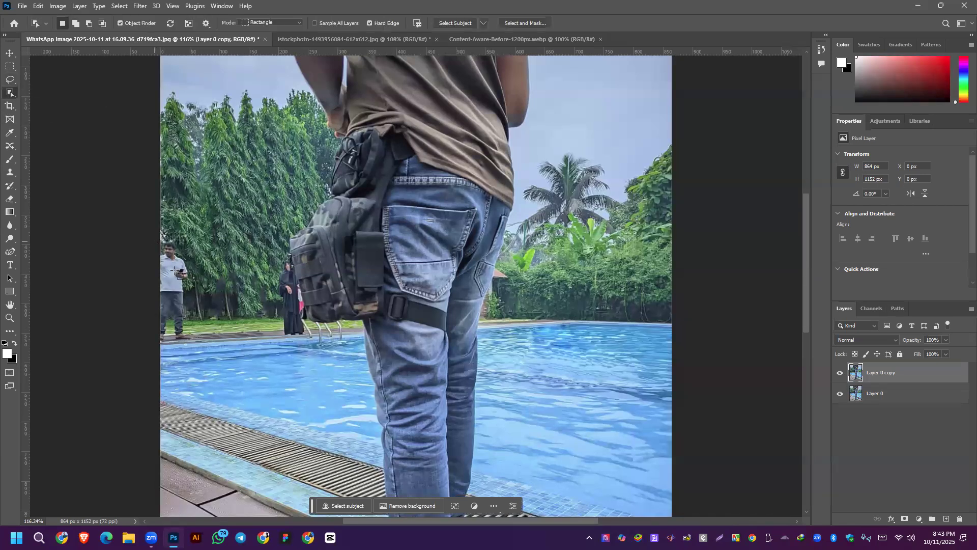
pyautogui.moveTo(161, 239); pyautogui.dragTo(194, 340)
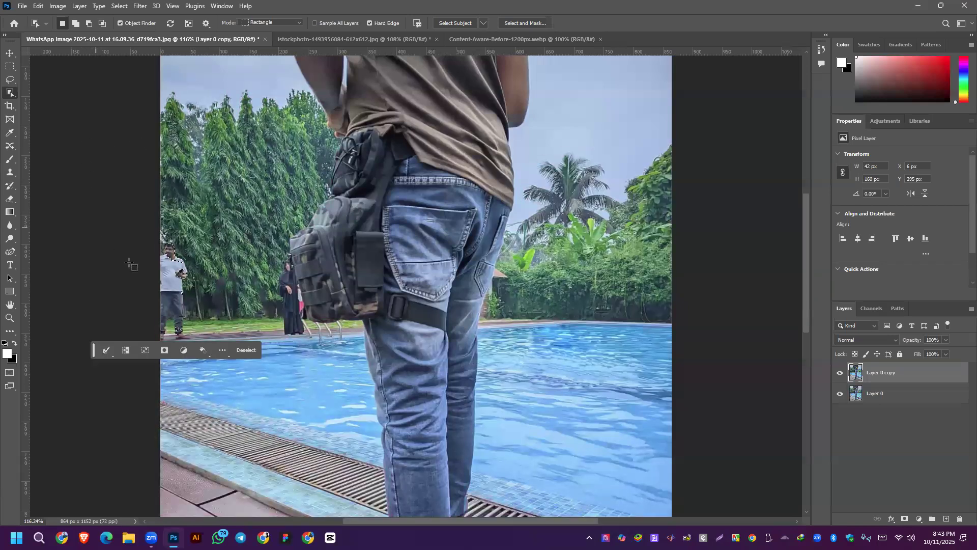
pyautogui.click(170, 269)
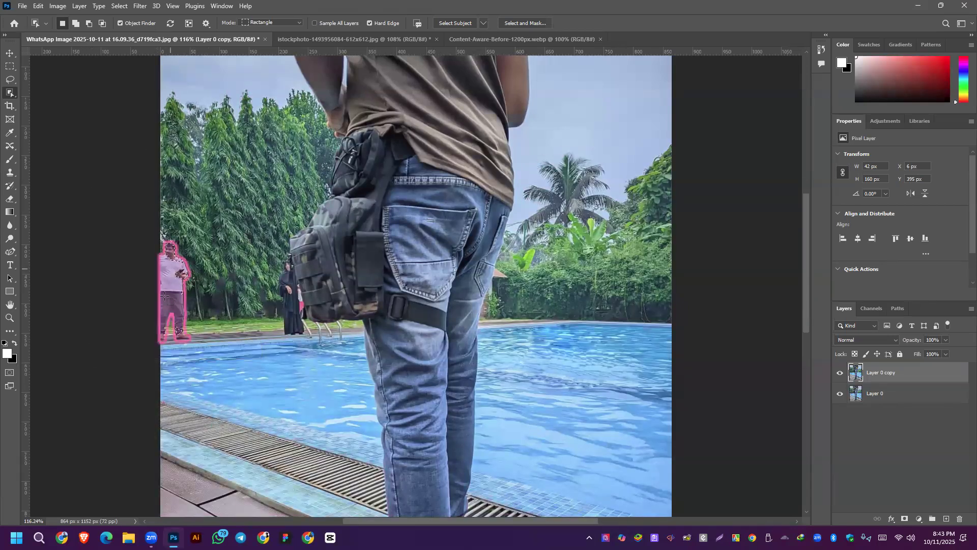
pyautogui.click(167, 314)
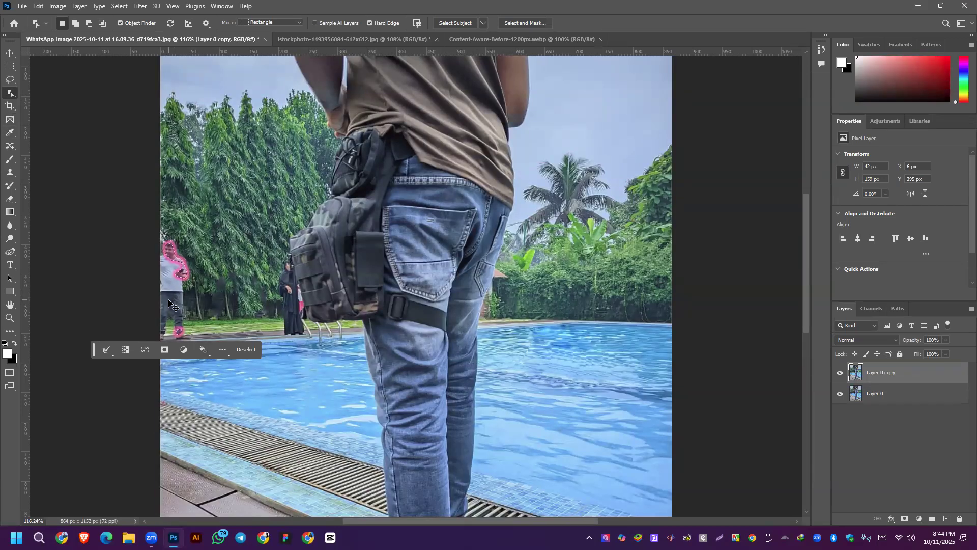
pyautogui.hotkey('ctrl', 'd')
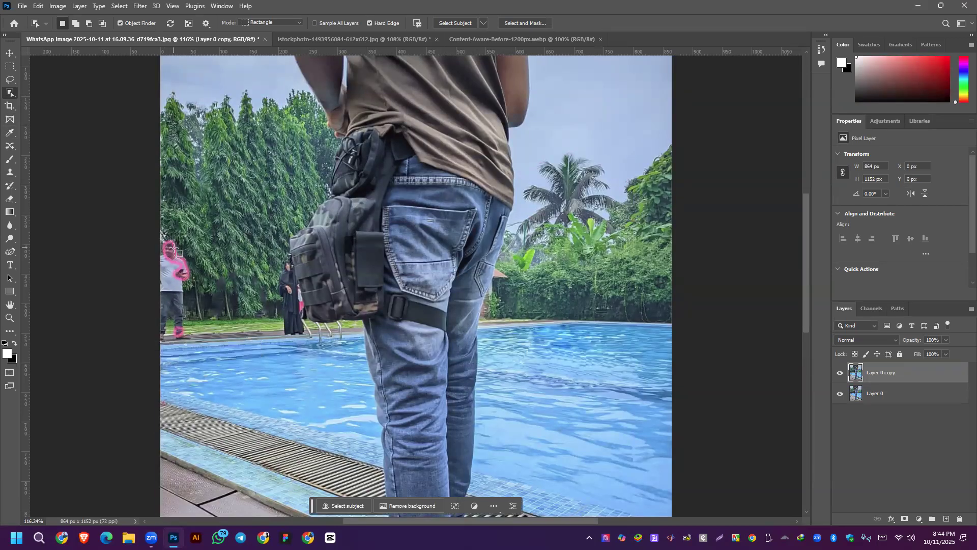
pyautogui.rightClick(10, 93)
pyautogui.rightClick(11, 79)
pyautogui.click(48, 98)
pyautogui.scroll(6, 278, 312)
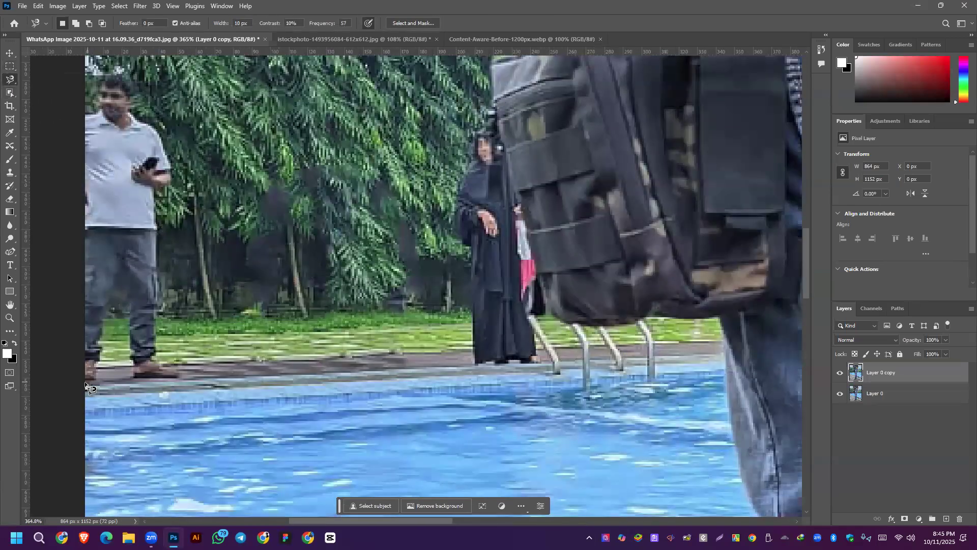
pyautogui.click(87, 388)
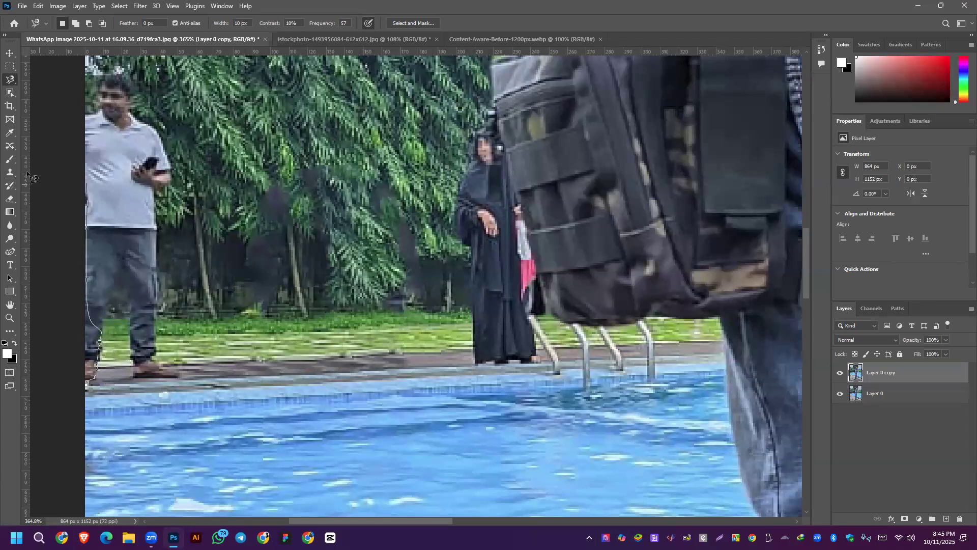
pyautogui.moveTo(101, 379); pyautogui.dragTo(232, 374)
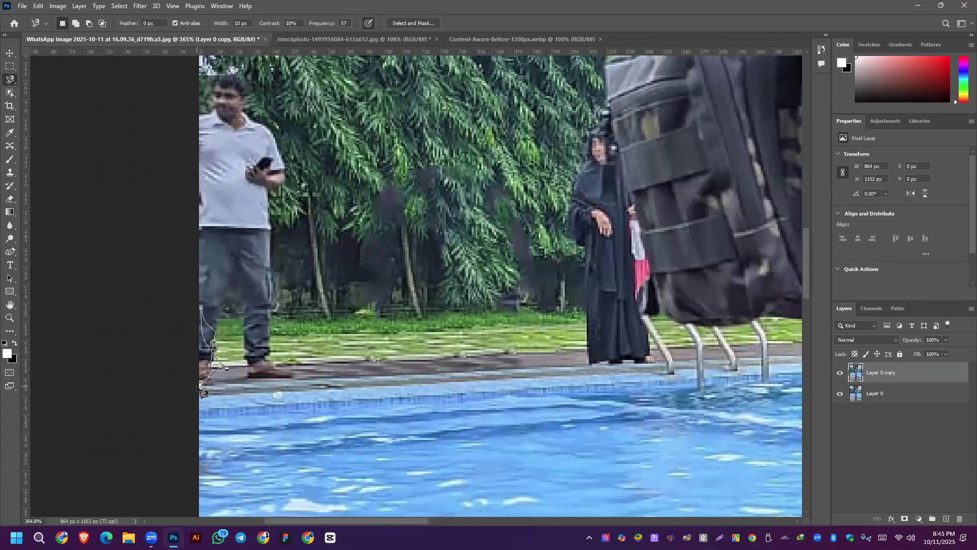
pyautogui.press('Escape')
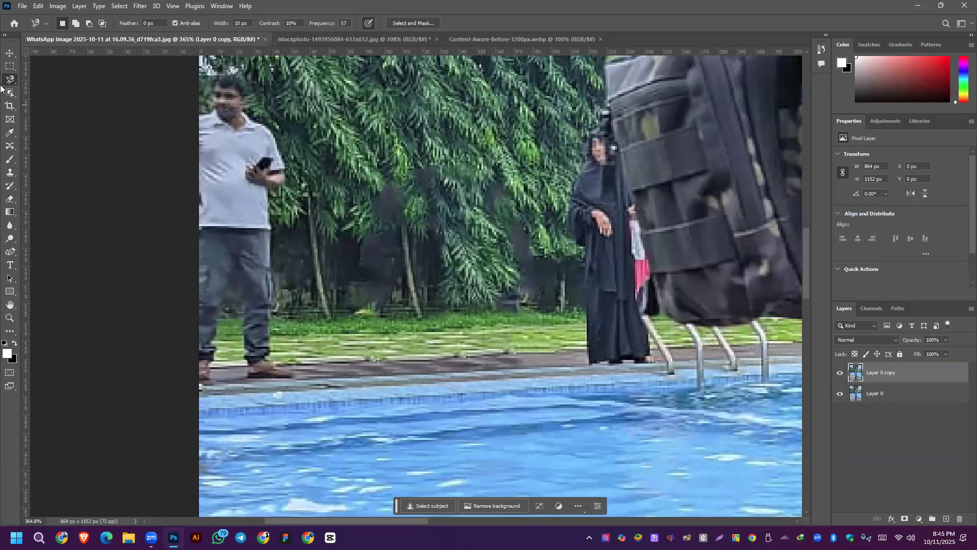
# Try the Magic Wand with tolerance 32 on the standing man's face, phone hand and shirt, one after another.
pyautogui.rightClick(9, 94)
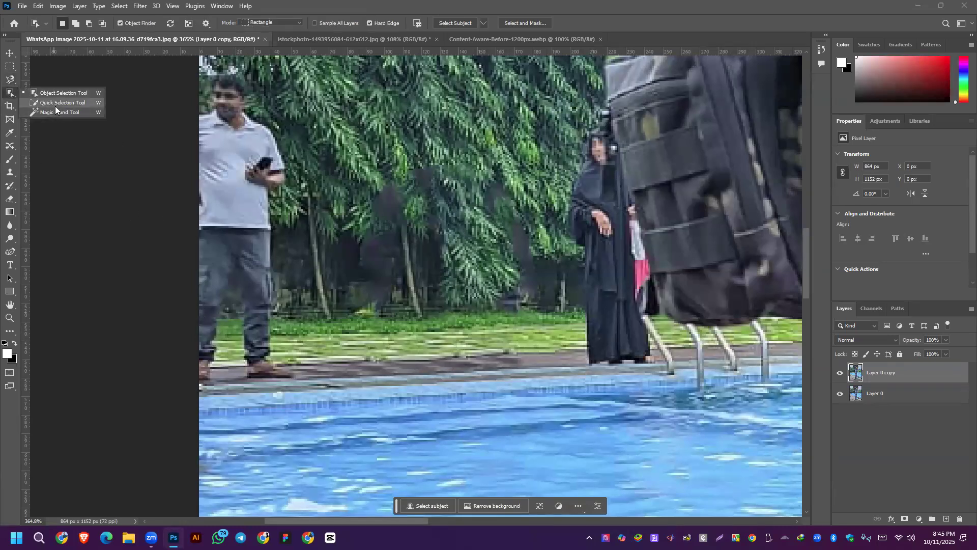
pyautogui.click(54, 112)
pyautogui.click(224, 104)
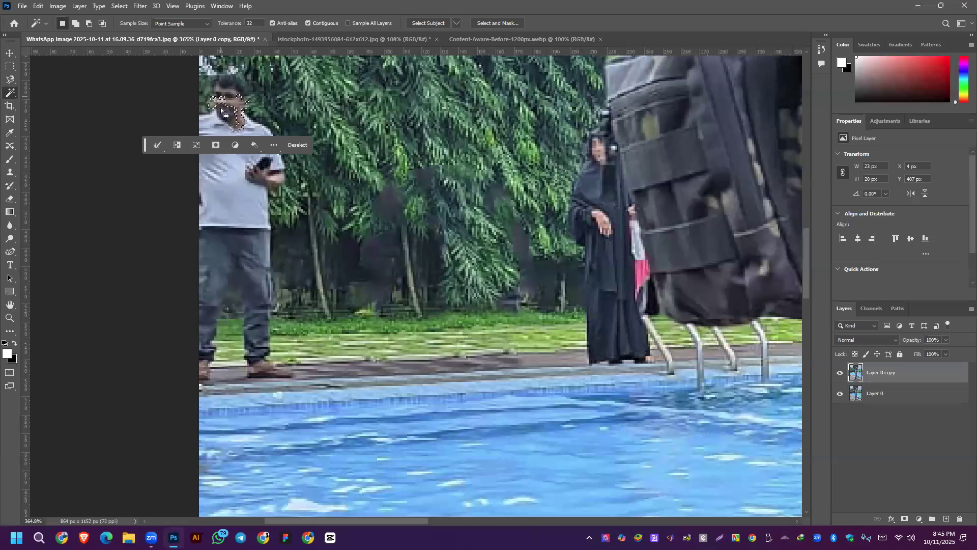
pyautogui.click(262, 170)
pyautogui.click(223, 167)
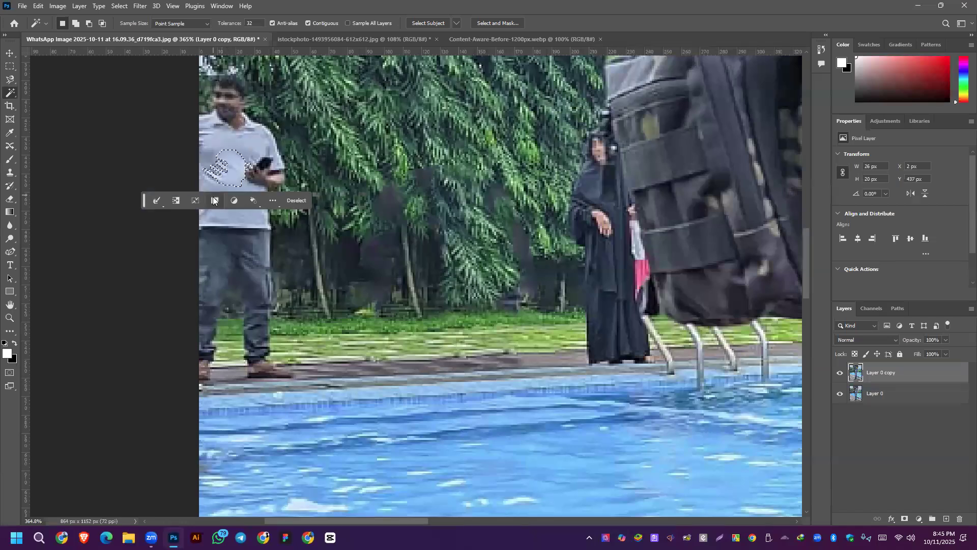
# Set the Magic Wand to add to the selection and select the man's shirt and face together, about 46 by 76 px.
pyautogui.click(256, 23)
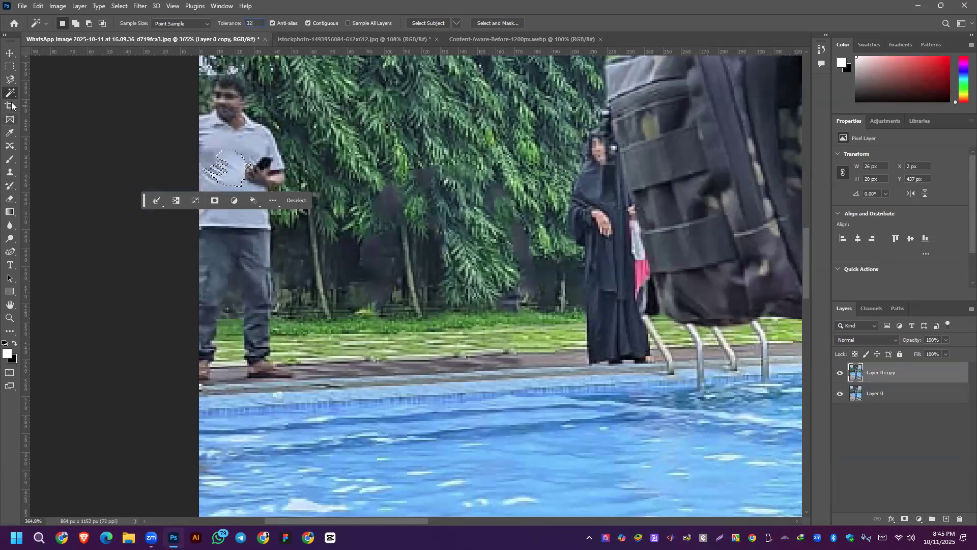
pyautogui.click(75, 23)
pyautogui.click(230, 133)
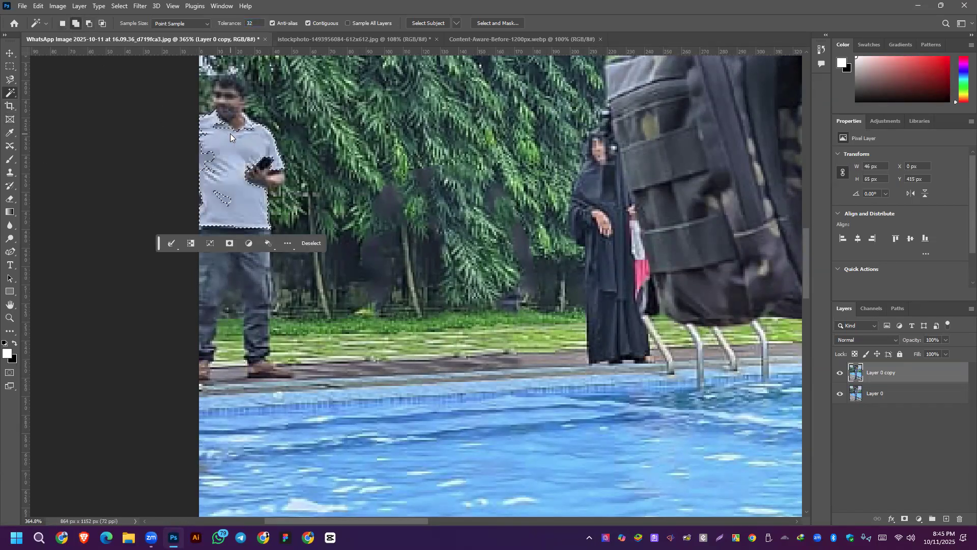
pyautogui.click(222, 108)
pyautogui.click(229, 95)
pyautogui.click(213, 178)
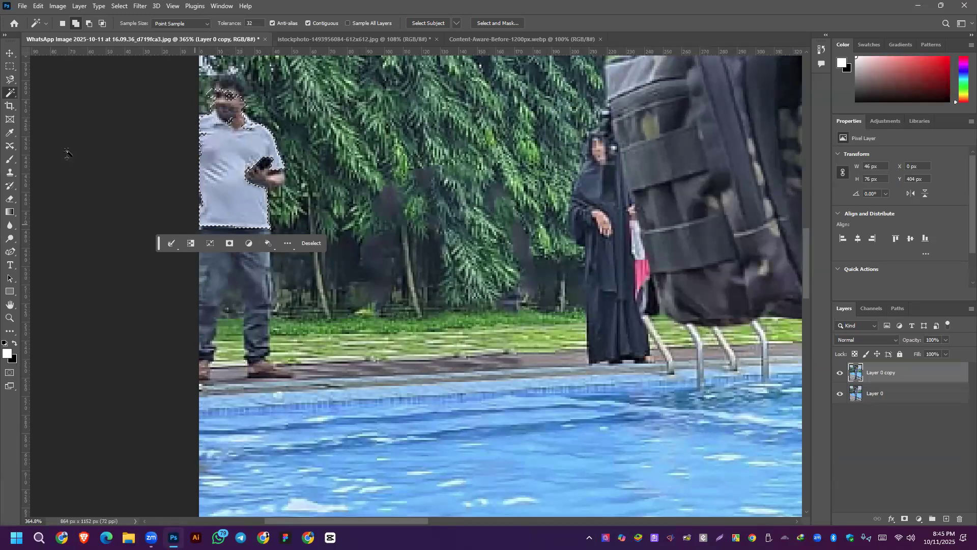
# Extend the selection over the man's whole figure and shoes with the Quick Selection tool, about 67 by 178 px.
pyautogui.rightClick(10, 93)
pyautogui.click(41, 102)
pyautogui.moveTo(225, 145)
pyautogui.mouseDown()
pyautogui.moveTo(221, 100)
pyautogui.moveTo(223, 317)
pyautogui.moveTo(208, 347)
pyautogui.moveTo(258, 339)
pyautogui.moveTo(257, 351)
pyautogui.moveTo(273, 354)
pyautogui.moveTo(250, 367)
pyautogui.moveTo(326, 337)
pyautogui.moveTo(297, 375)
pyautogui.moveTo(270, 346)
pyautogui.moveTo(266, 291)
pyautogui.moveTo(183, 309)
pyautogui.moveTo(281, 251)
pyautogui.moveTo(268, 217)
pyautogui.moveTo(268, 256)
pyautogui.moveTo(267, 167)
pyautogui.moveTo(241, 155)
pyautogui.moveTo(262, 168)
pyautogui.moveTo(262, 218)
pyautogui.moveTo(217, 94)
pyautogui.moveTo(239, 145)
pyautogui.mouseUp()
pyautogui.press('alt')
pyautogui.moveTo(301, 87)
pyautogui.mouseDown()
pyautogui.moveTo(278, 97)
pyautogui.moveTo(275, 78)
pyautogui.moveTo(314, 100)
pyautogui.moveTo(327, 124)
pyautogui.moveTo(329, 295)
pyautogui.moveTo(314, 300)
pyautogui.mouseUp()
# Reduce the Quick Selection brush to 10 px and widen the selection edge beside the man's trousers.
pyautogui.press('[')
pyautogui.press('[')
pyautogui.press('[')
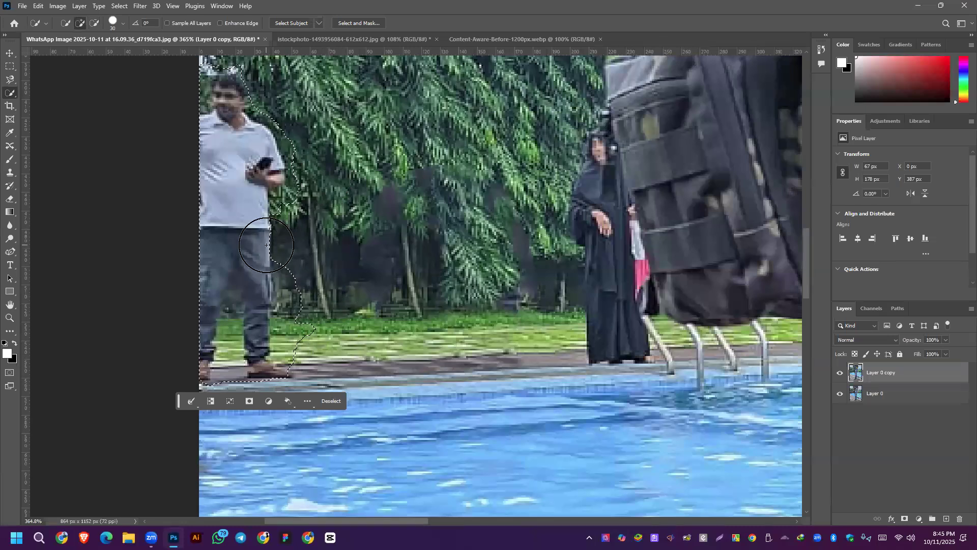
pyautogui.press('[')
pyautogui.moveTo(275, 235)
pyautogui.mouseDown()
pyautogui.moveTo(266, 227)
pyautogui.moveTo(273, 252)
pyautogui.moveTo(285, 240)
pyautogui.mouseUp()
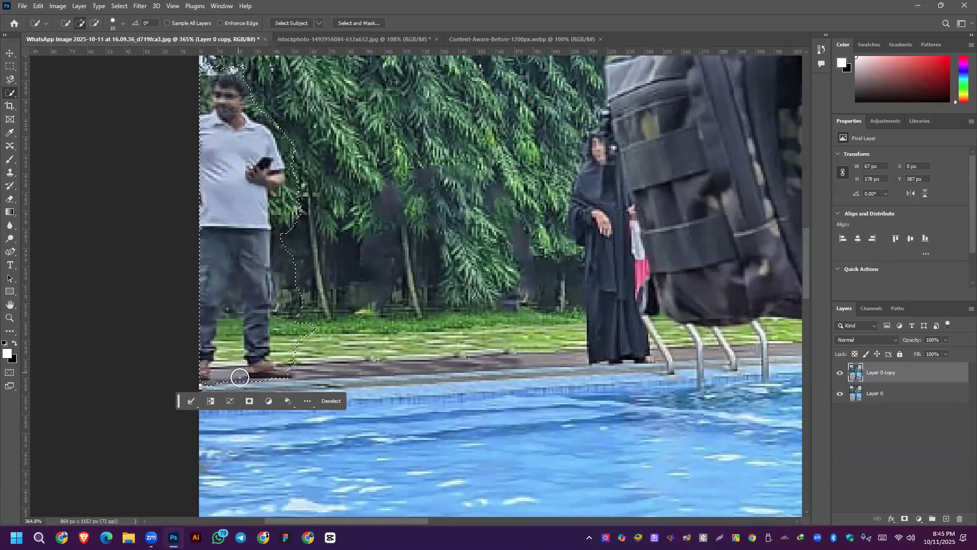
# Replace the selected man using Content-Aware Fill with the Auto sampling area and output to a new layer.
pyautogui.click(49, 8)
pyautogui.click(38, 6)
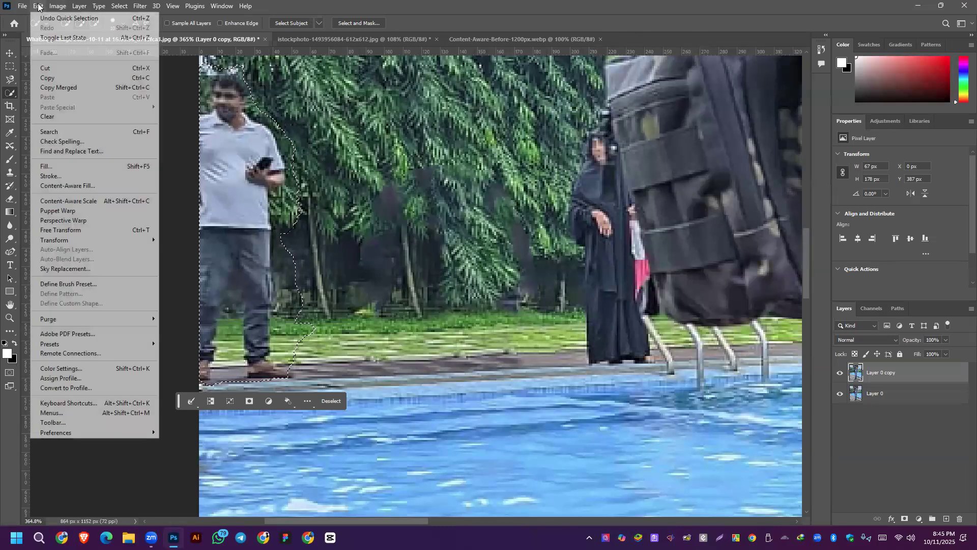
pyautogui.click(59, 189)
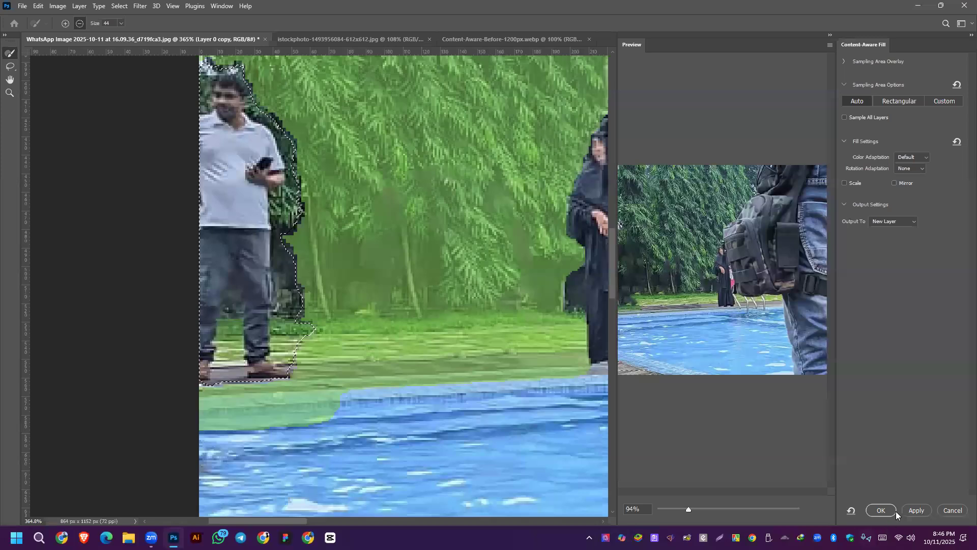
pyautogui.click(915, 510)
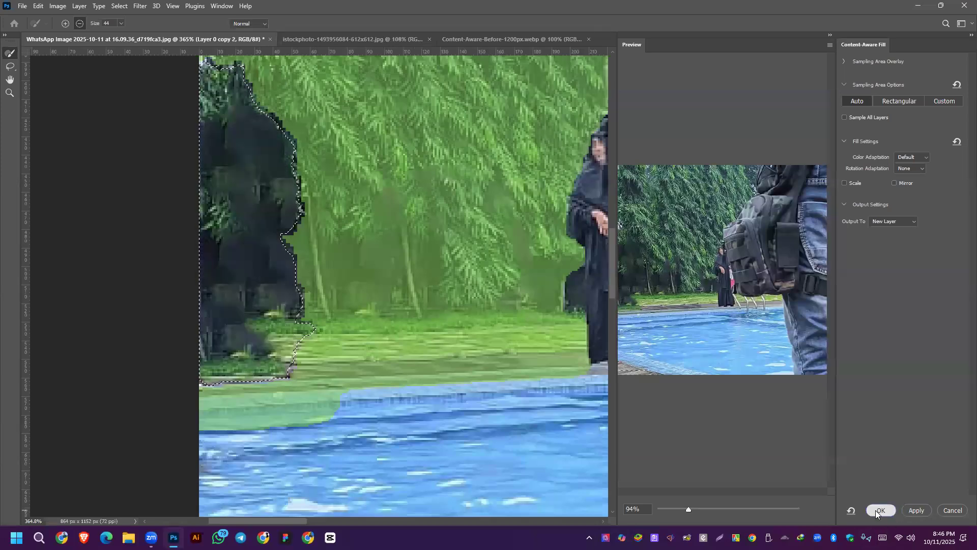
pyautogui.click(880, 509)
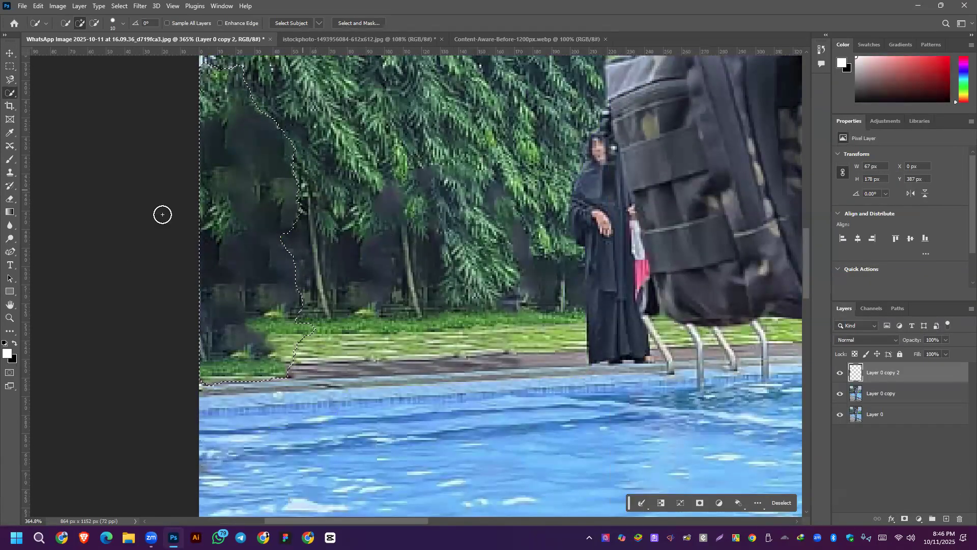
# Try to cover the dark filled patch with the Healing Brush, sampling from the neighbouring foliage on the current layer.
pyautogui.rightClick(8, 143)
pyautogui.click(57, 164)
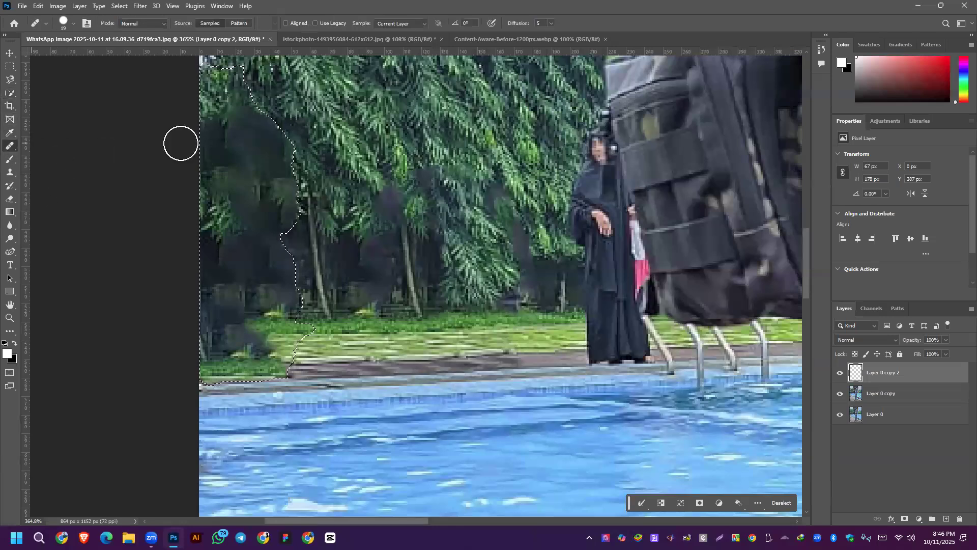
pyautogui.keyDown('alt'); pyautogui.click(330, 155); pyautogui.keyUp('alt')
pyautogui.keyDown('alt'); pyautogui.click(300, 164); pyautogui.keyUp('alt')
pyautogui.moveTo(265, 139)
pyautogui.mouseDown()
pyautogui.moveTo(262, 211)
pyautogui.moveTo(240, 236)
pyautogui.moveTo(234, 164)
pyautogui.moveTo(235, 218)
pyautogui.mouseUp()
pyautogui.keyDown('alt'); pyautogui.click(453, 89); pyautogui.keyUp('alt')
pyautogui.moveTo(206, 164)
pyautogui.mouseDown()
pyautogui.moveTo(225, 154)
pyautogui.moveTo(235, 213)
pyautogui.moveTo(237, 177)
pyautogui.mouseUp()
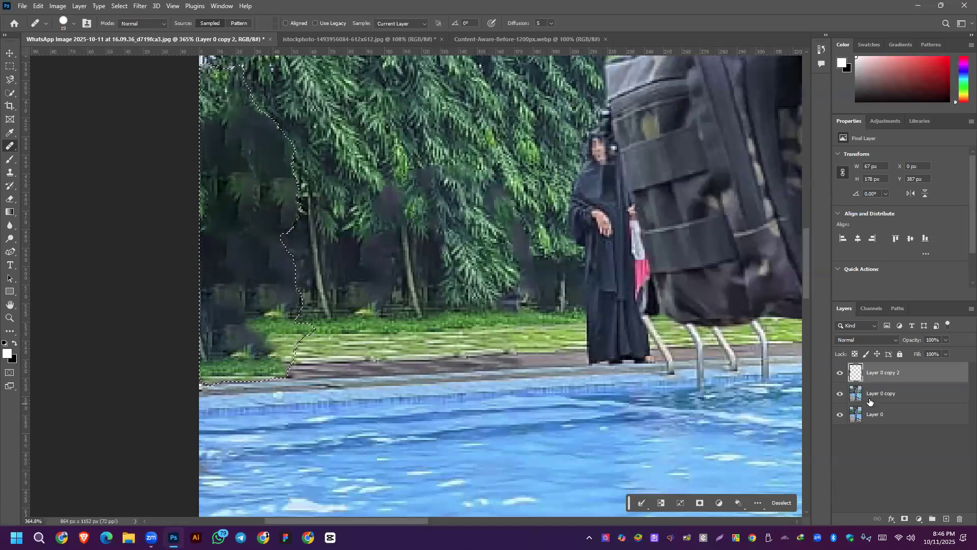
# Deselect, sample foliage from Layer 0 copy, and paint it with the Healing Brush over the dark patch on Layer 0 copy 2.
pyautogui.hotkey('ctrl', 'd')
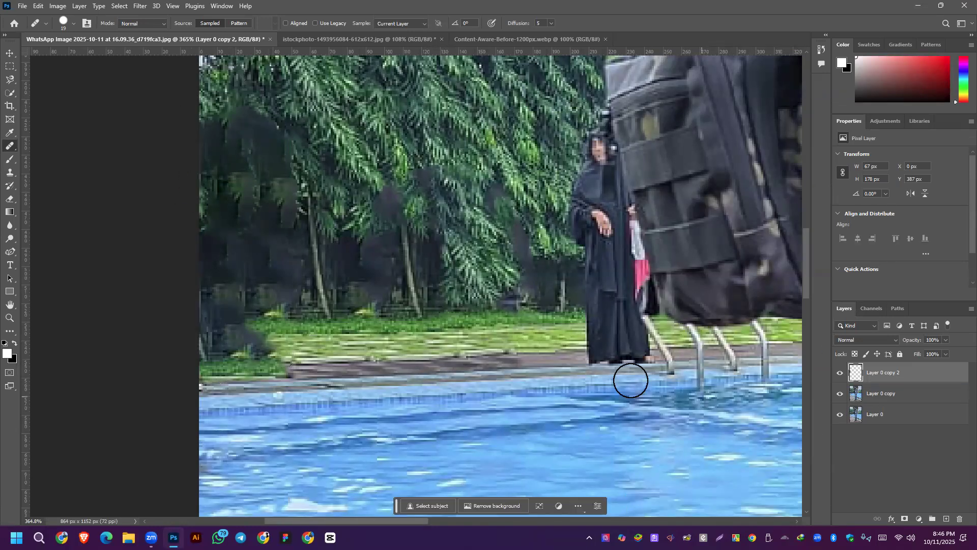
pyautogui.click(882, 394)
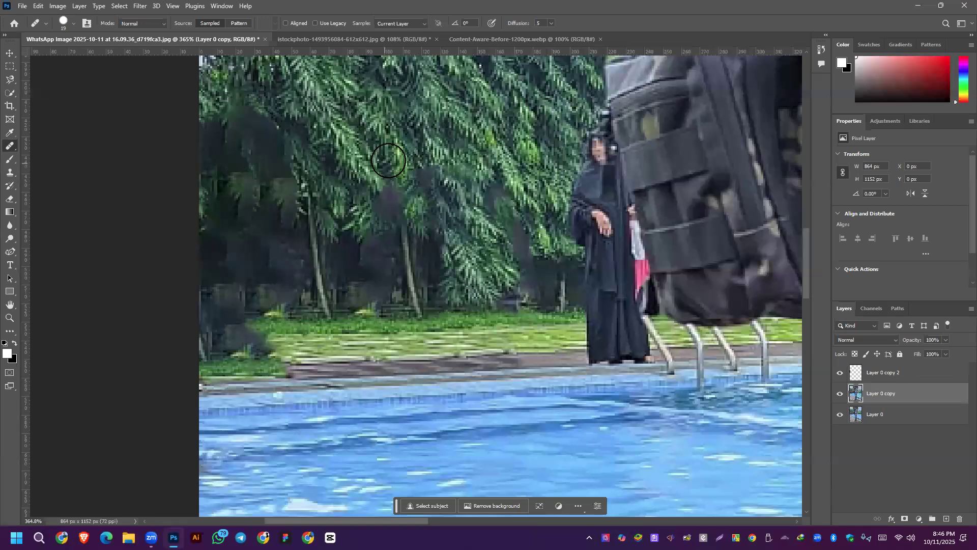
pyautogui.moveTo(240, 157); pyautogui.dragTo(227, 189)
pyautogui.click(916, 375)
pyautogui.moveTo(305, 189); pyautogui.dragTo(245, 185)
pyautogui.moveTo(214, 134)
pyautogui.mouseDown()
pyautogui.moveTo(235, 114)
pyautogui.moveTo(268, 183)
pyautogui.moveTo(255, 154)
pyautogui.moveTo(267, 143)
pyautogui.moveTo(233, 88)
pyautogui.moveTo(269, 163)
pyautogui.moveTo(282, 241)
pyautogui.moveTo(286, 201)
pyautogui.moveTo(260, 295)
pyautogui.moveTo(245, 238)
pyautogui.moveTo(228, 252)
pyautogui.moveTo(225, 214)
pyautogui.moveTo(242, 260)
pyautogui.mouseUp()
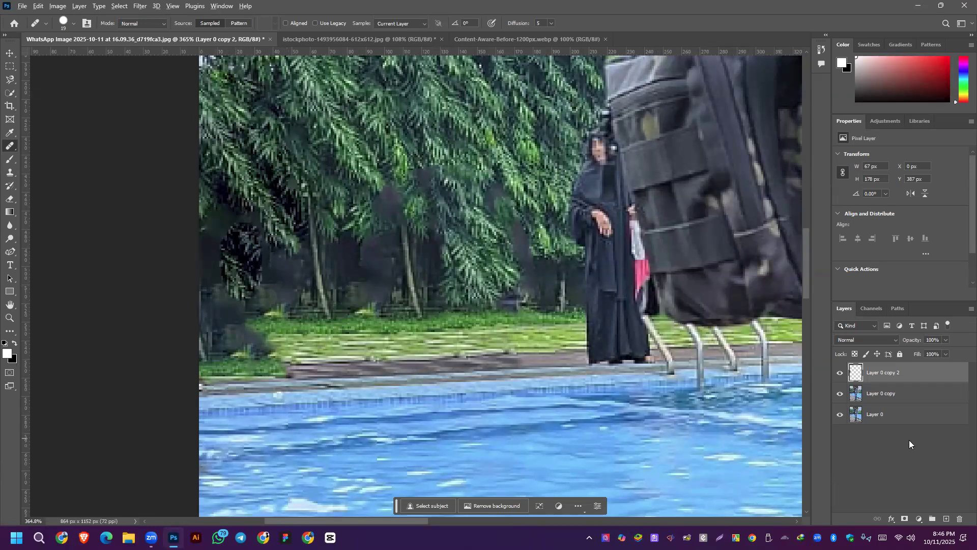
# Sample from Layer 0 copy again and heal the lower dark patch and grass edge on Layer 0 copy 2.
pyautogui.click(891, 395)
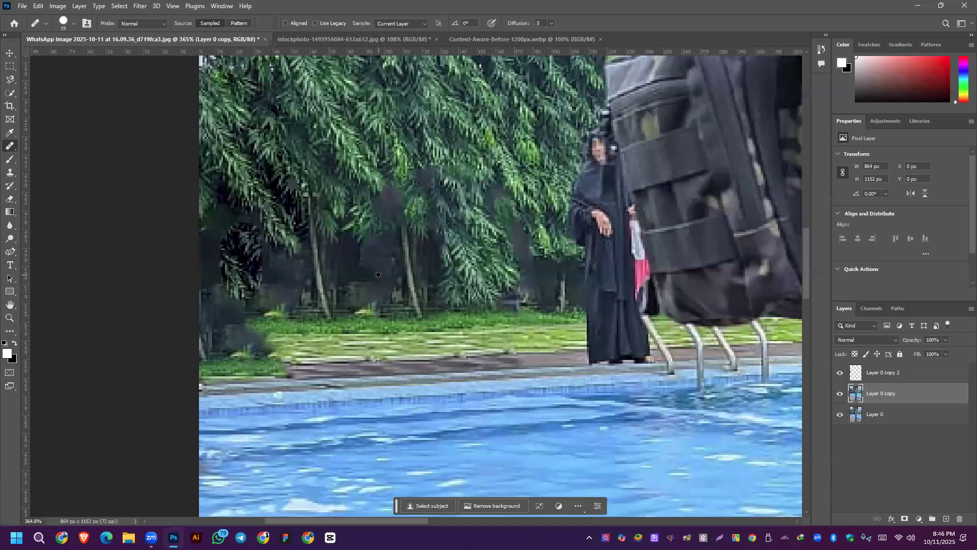
pyautogui.click(881, 374)
pyautogui.moveTo(244, 279)
pyautogui.mouseDown()
pyautogui.moveTo(213, 253)
pyautogui.moveTo(206, 221)
pyautogui.moveTo(222, 223)
pyautogui.moveTo(227, 297)
pyautogui.moveTo(238, 301)
pyautogui.moveTo(217, 332)
pyautogui.moveTo(246, 342)
pyautogui.moveTo(284, 339)
pyautogui.moveTo(257, 336)
pyautogui.moveTo(277, 331)
pyautogui.mouseUp()
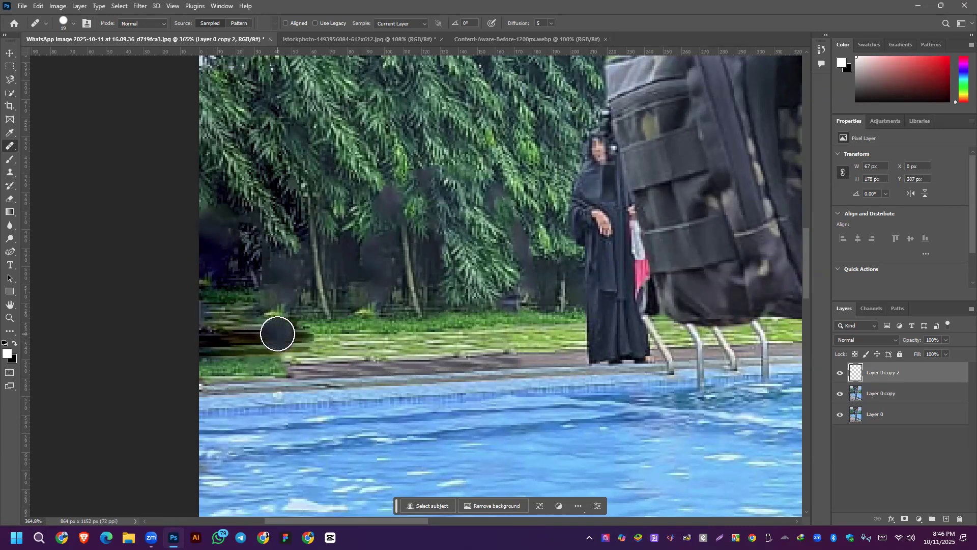
# Try to clean up the dark streaks on the grass with the Content-Aware Spot Healing Brush.
pyautogui.scroll(-5, 277, 331)
pyautogui.scroll(5, 263, 339)
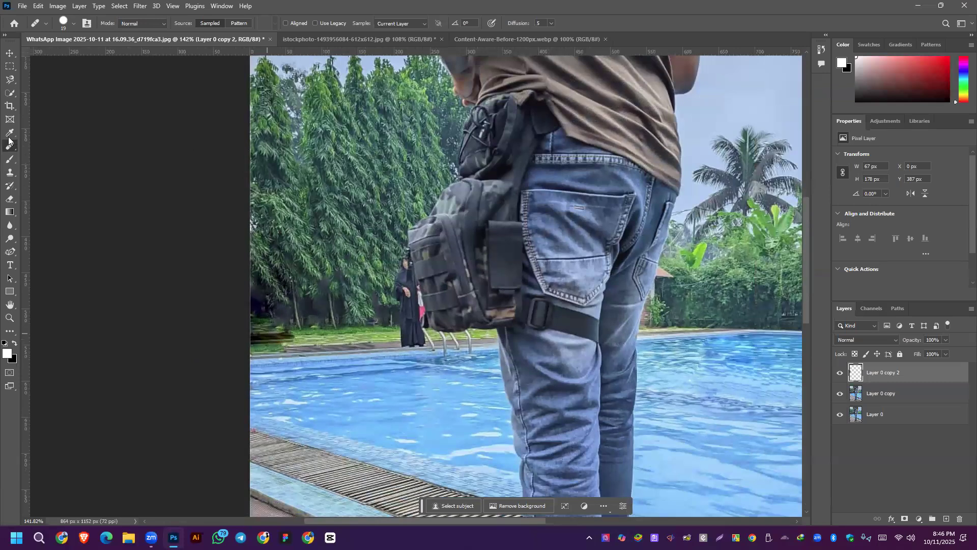
pyautogui.rightClick(9, 147)
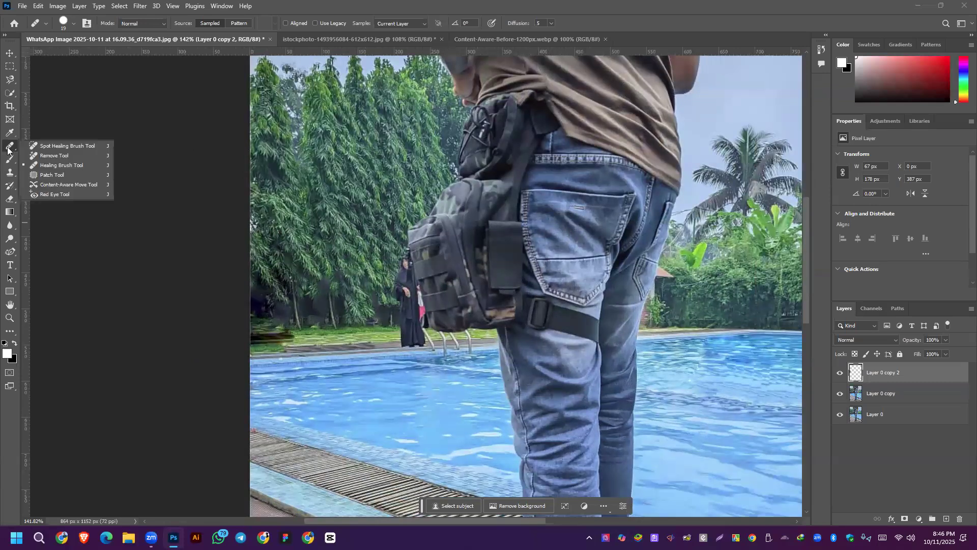
pyautogui.click(54, 147)
pyautogui.moveTo(271, 335); pyautogui.dragTo(252, 337)
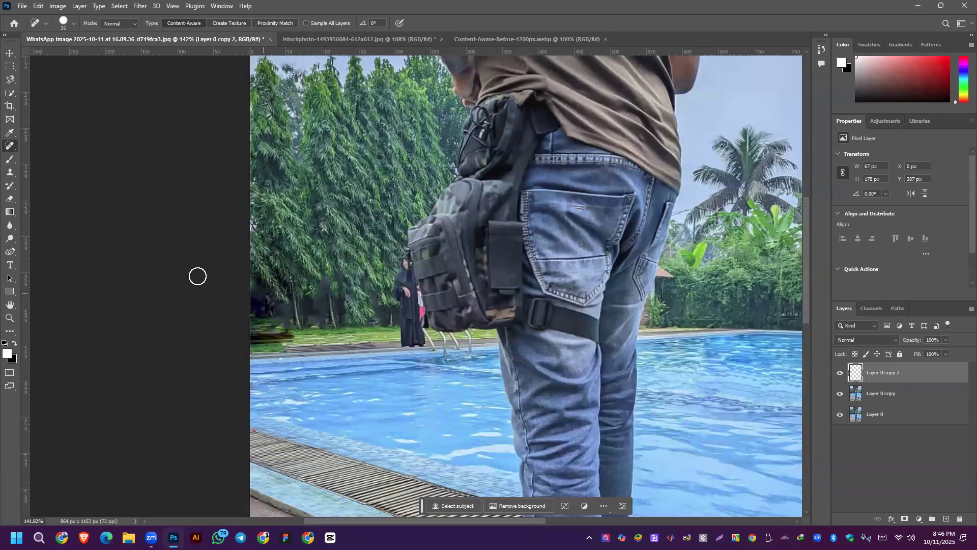
# Switch to the Healing Brush and merge Layer 0 copy 2 down into Layer 0 copy.
pyautogui.rightClick(9, 142)
pyautogui.click(53, 166)
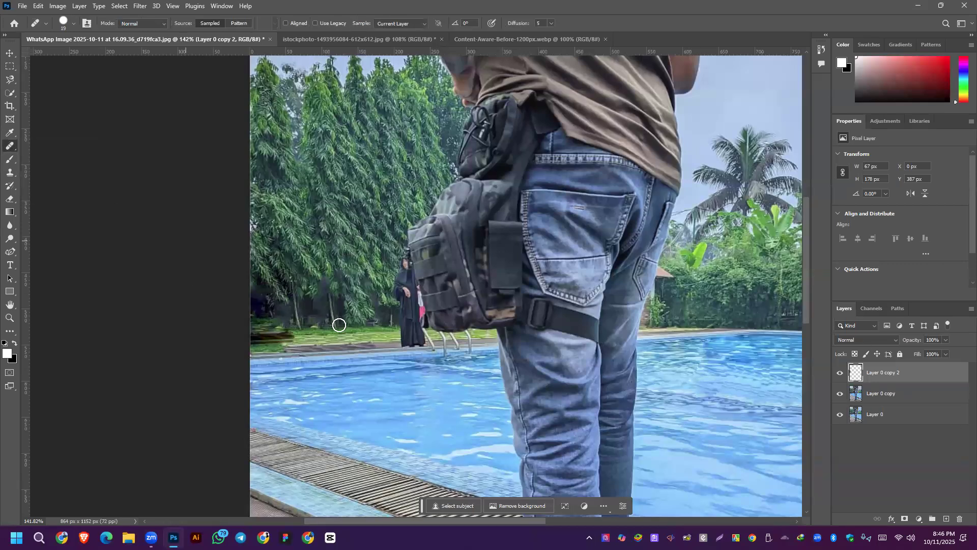
pyautogui.click(880, 394)
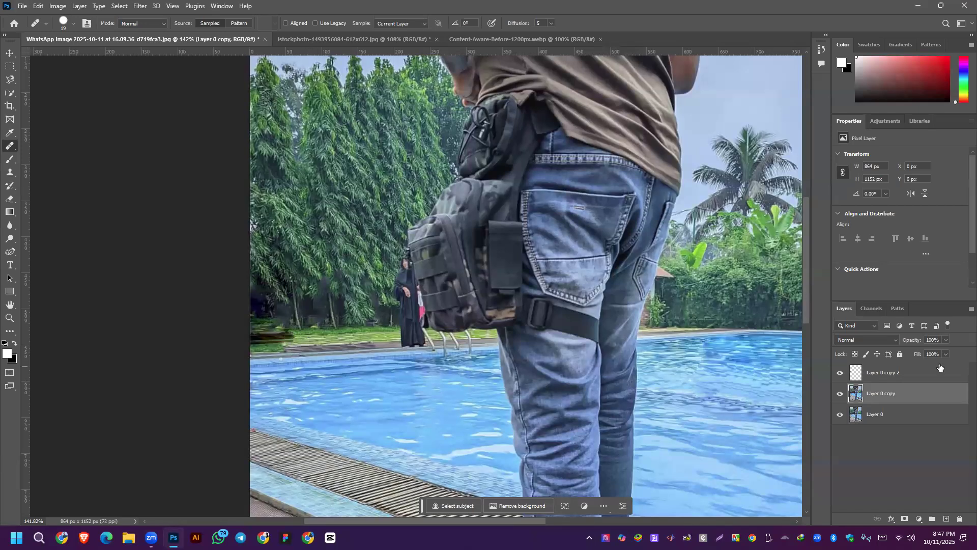
pyautogui.keyDown('alt'); pyautogui.click(918, 376); pyautogui.keyUp('alt')
pyautogui.rightClick(917, 376)
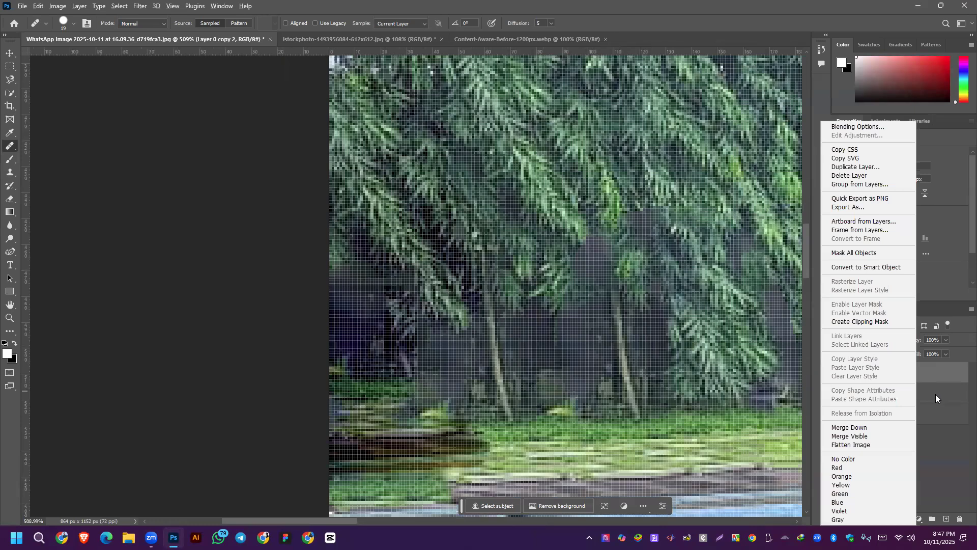
pyautogui.keyDown('ctrl'); pyautogui.click(936, 405); pyautogui.keyUp('ctrl')
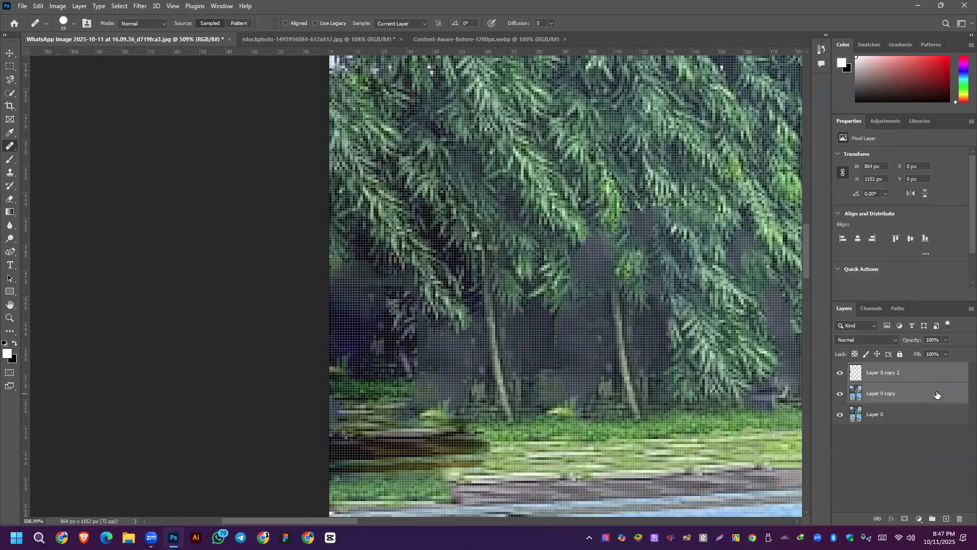
pyautogui.rightClick(935, 405)
pyautogui.click(869, 428)
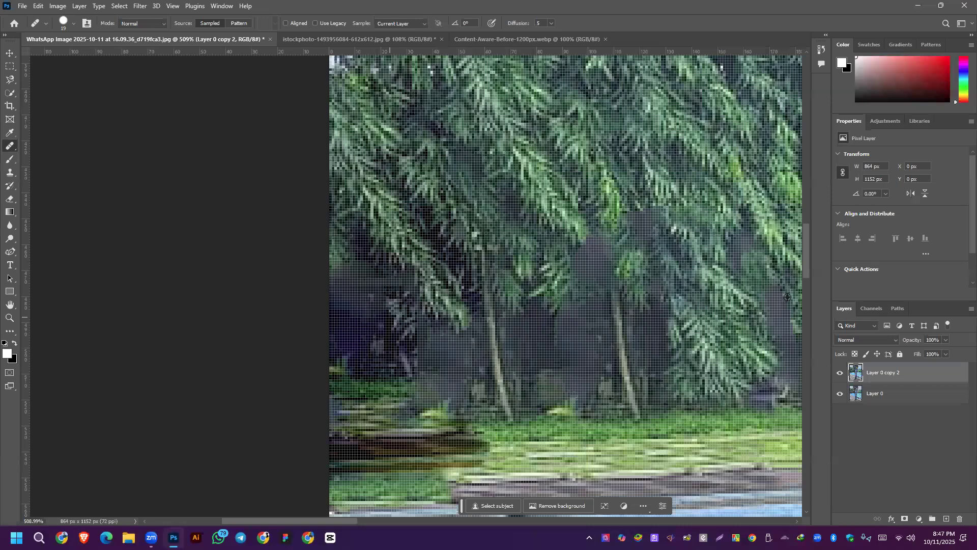
# Sample the pool's far edge and heal the streaked paving at the photo's left border with the Healing Brush.
pyautogui.scroll(-3, 669, 317)
pyautogui.moveTo(669, 317); pyautogui.dragTo(358, 240)
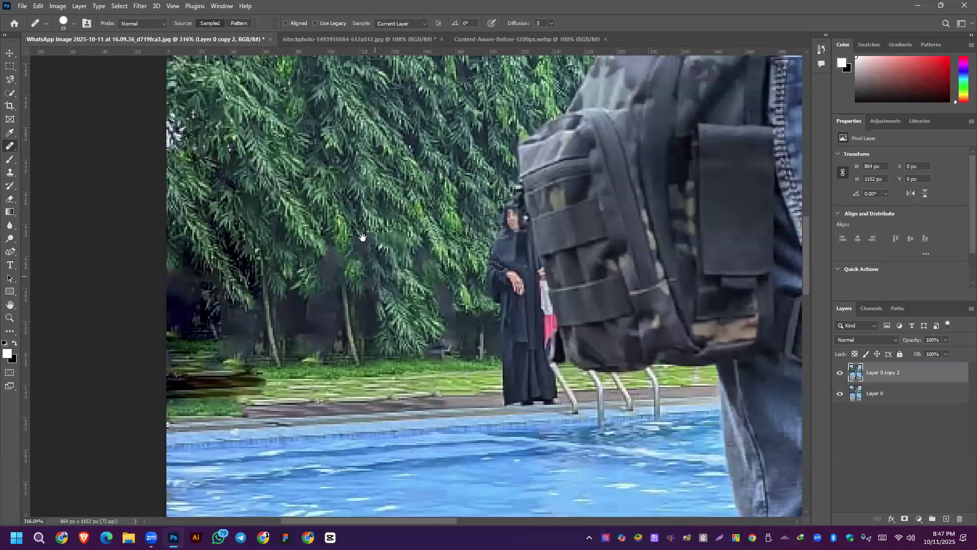
pyautogui.scroll(-2, 313, 255)
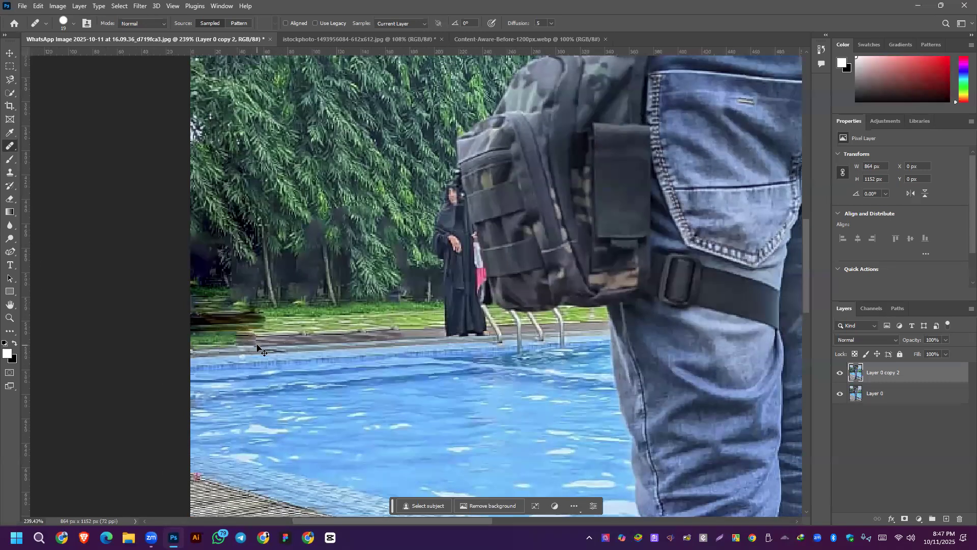
pyautogui.moveTo(257, 344)
pyautogui.mouseDown()
pyautogui.moveTo(194, 344)
pyautogui.moveTo(312, 348)
pyautogui.moveTo(193, 346)
pyautogui.mouseUp()
pyautogui.keyDown('alt'); pyautogui.click(299, 344); pyautogui.keyUp('alt')
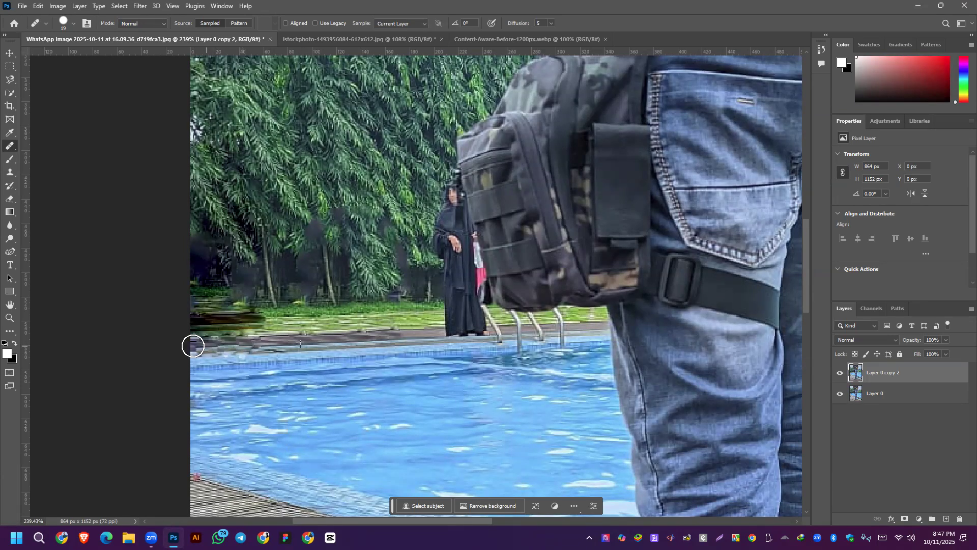
pyautogui.scroll(-5, 242, 283)
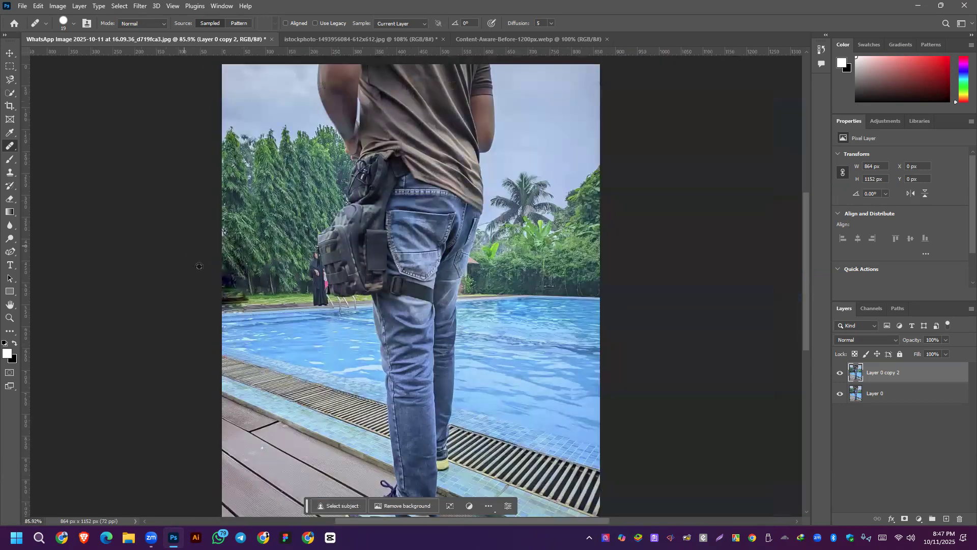
# Heal the dark streaks on the grass strip beside the pool with the Healing Brush.
pyautogui.scroll(1, 199, 266)
pyautogui.scroll(3, 223, 307)
pyautogui.moveTo(180, 298)
pyautogui.mouseDown()
pyautogui.moveTo(203, 297)
pyautogui.moveTo(121, 299)
pyautogui.moveTo(193, 297)
pyautogui.mouseUp()
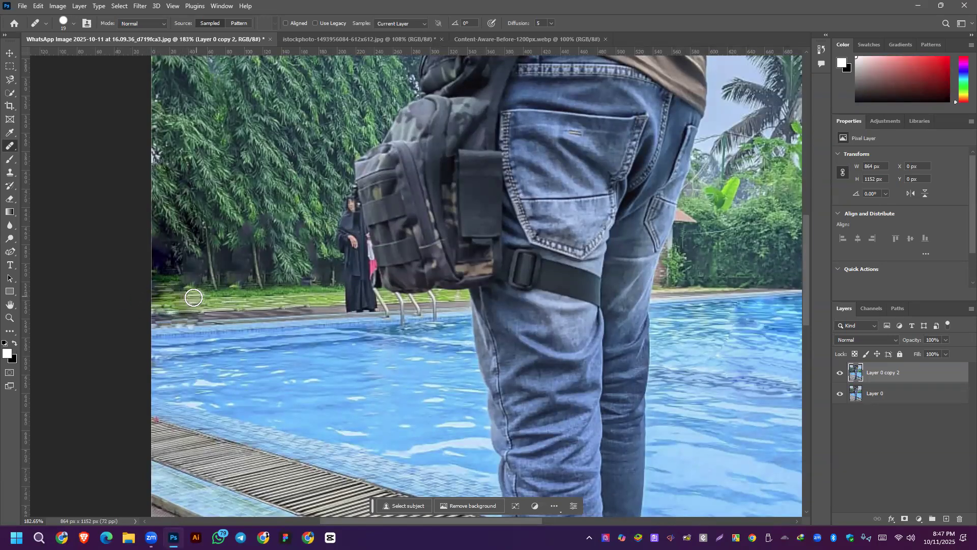
pyautogui.scroll(-2, 204, 300)
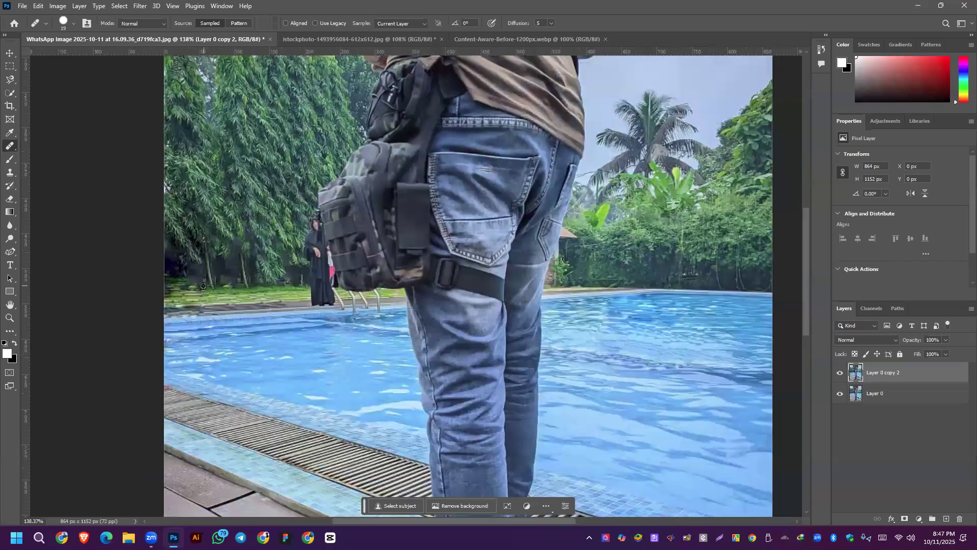
pyautogui.scroll(-2, 203, 285)
# Sample the tree foliage and heal the dark patch beneath the trees down to the grass at the photo's left border.
pyautogui.scroll(5, 193, 329)
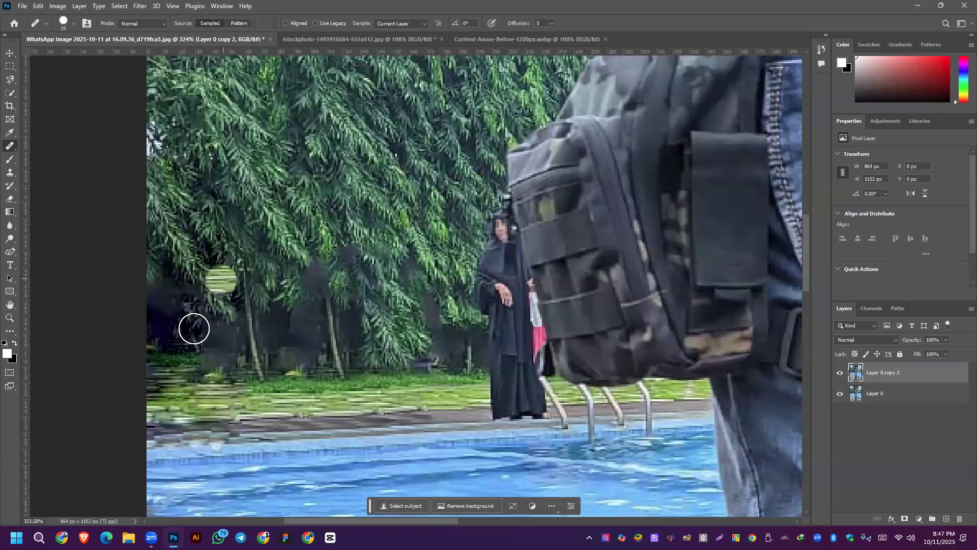
pyautogui.keyDown('alt'); pyautogui.click(181, 256); pyautogui.keyUp('alt')
pyautogui.moveTo(168, 275)
pyautogui.mouseDown()
pyautogui.moveTo(170, 316)
pyautogui.moveTo(171, 308)
pyautogui.moveTo(157, 322)
pyautogui.moveTo(178, 297)
pyautogui.moveTo(168, 330)
pyautogui.moveTo(172, 321)
pyautogui.moveTo(150, 326)
pyautogui.moveTo(195, 341)
pyautogui.moveTo(178, 336)
pyautogui.moveTo(200, 354)
pyautogui.moveTo(212, 324)
pyautogui.moveTo(235, 351)
pyautogui.moveTo(209, 361)
pyautogui.moveTo(209, 336)
pyautogui.moveTo(187, 328)
pyautogui.moveTo(234, 318)
pyautogui.moveTo(237, 347)
pyautogui.moveTo(279, 315)
pyautogui.moveTo(281, 299)
pyautogui.moveTo(312, 285)
pyautogui.moveTo(312, 271)
pyautogui.moveTo(296, 344)
pyautogui.moveTo(303, 357)
pyautogui.moveTo(342, 259)
pyautogui.moveTo(352, 379)
pyautogui.moveTo(286, 321)
pyautogui.moveTo(299, 305)
pyautogui.moveTo(317, 355)
pyautogui.moveTo(175, 410)
pyautogui.mouseUp()
pyautogui.scroll(-1, 358, 306)
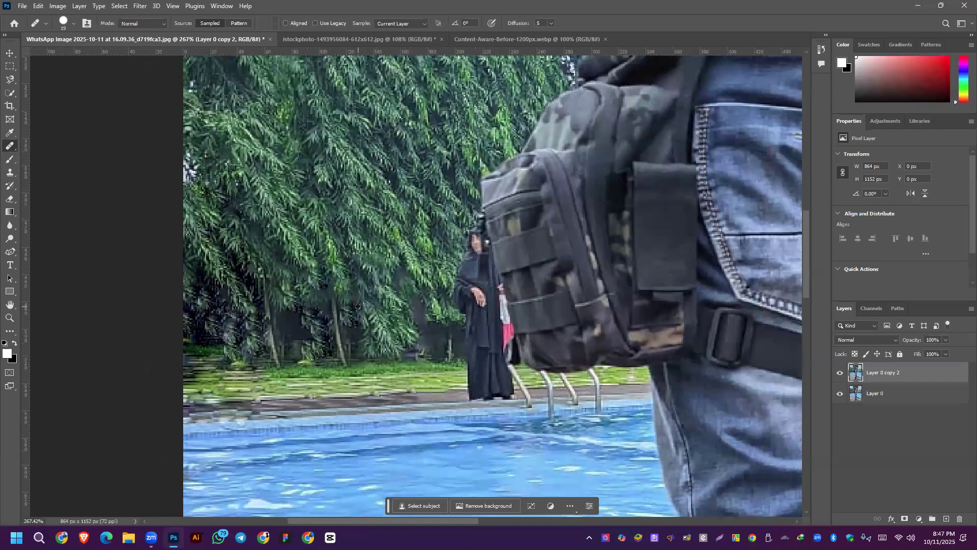
pyautogui.scroll(-4, 282, 342)
pyautogui.scroll(-2, 282, 342)
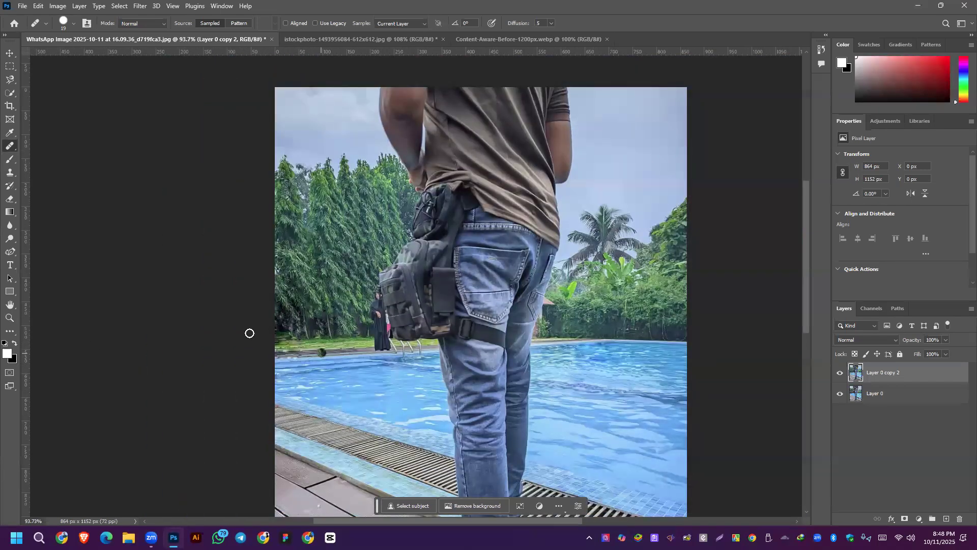
pyautogui.scroll(-1, 305, 331)
# Heal the remaining dark gaps between the tree trunks and foliage beside the person in black.
pyautogui.scroll(10, 312, 345)
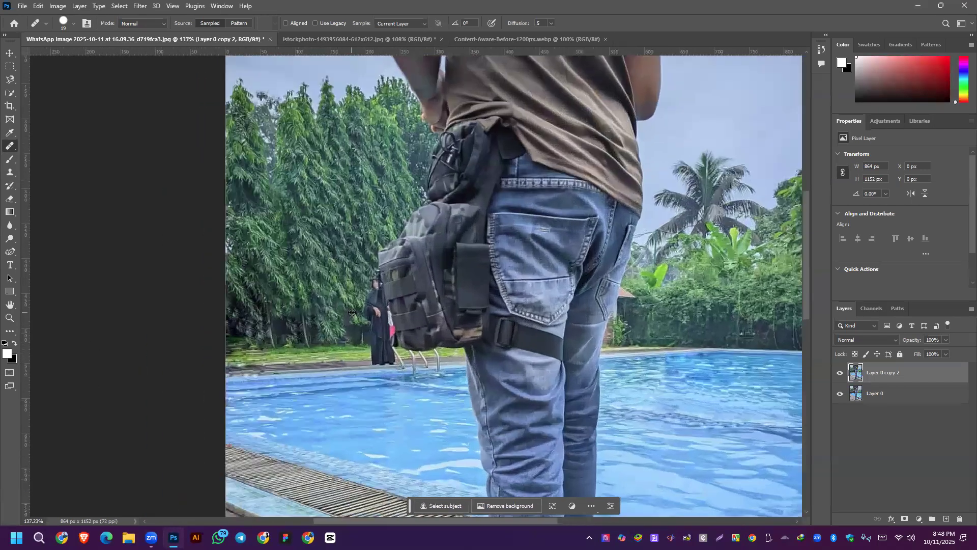
pyautogui.scroll(2, 346, 315)
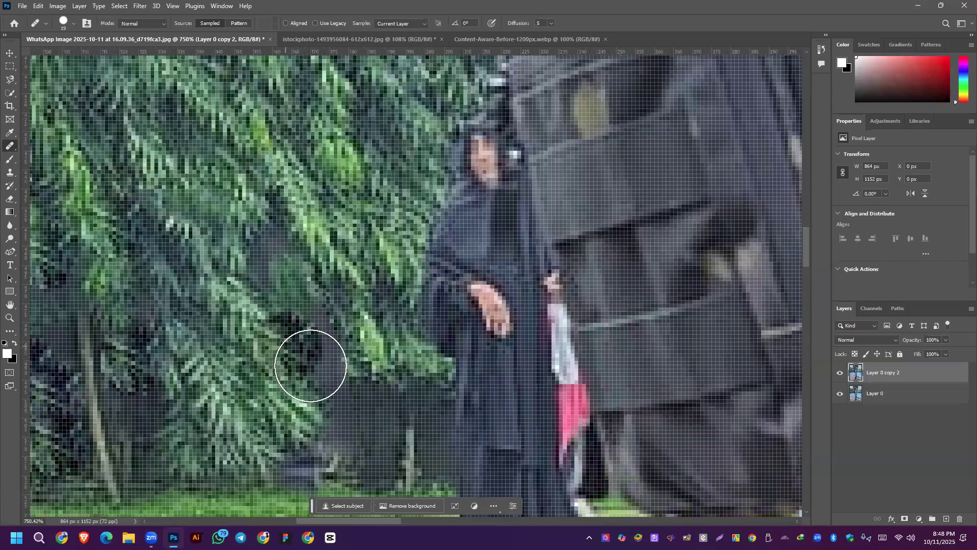
pyautogui.moveTo(303, 315)
pyautogui.mouseDown()
pyautogui.moveTo(321, 356)
pyautogui.moveTo(268, 242)
pyautogui.moveTo(257, 349)
pyautogui.mouseUp()
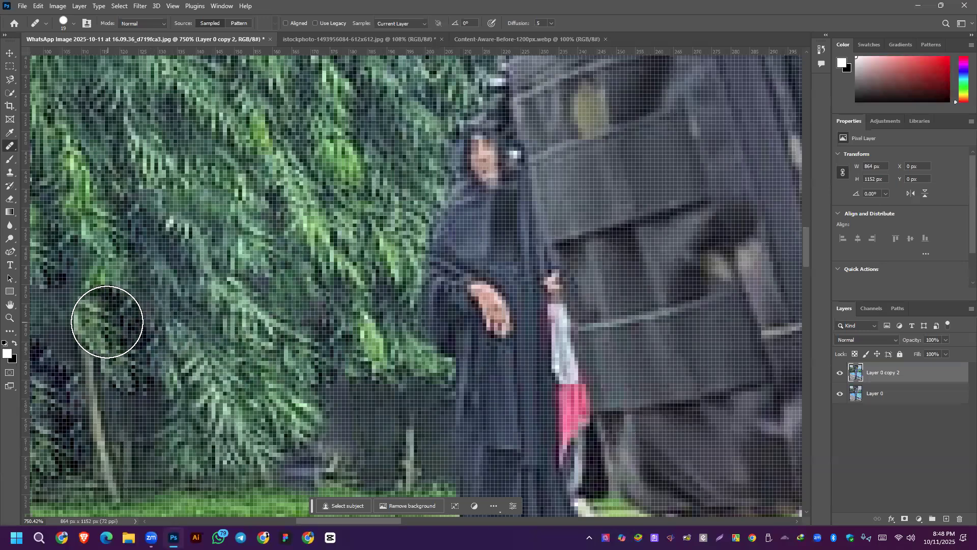
pyautogui.scroll(-1, 97, 321)
pyautogui.scroll(-4, 94, 324)
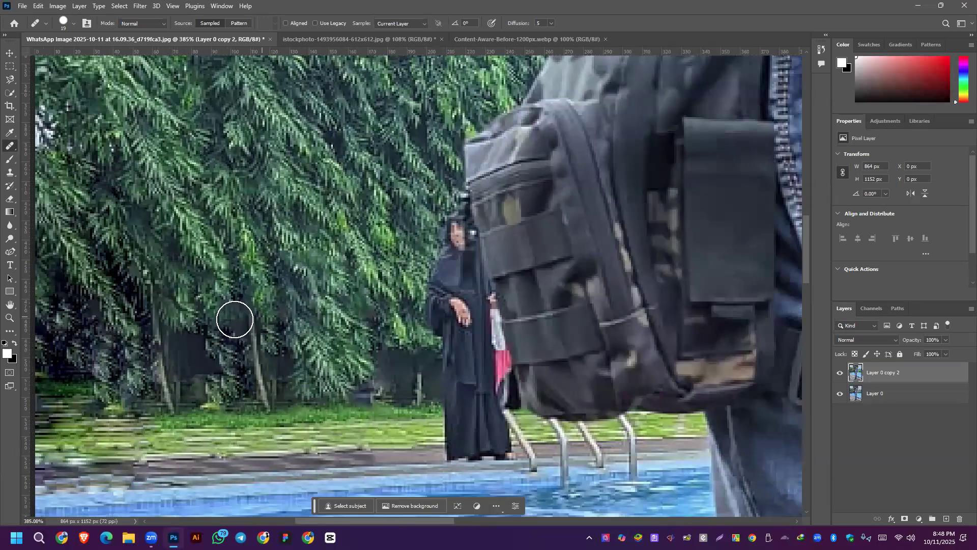
pyautogui.click(297, 359)
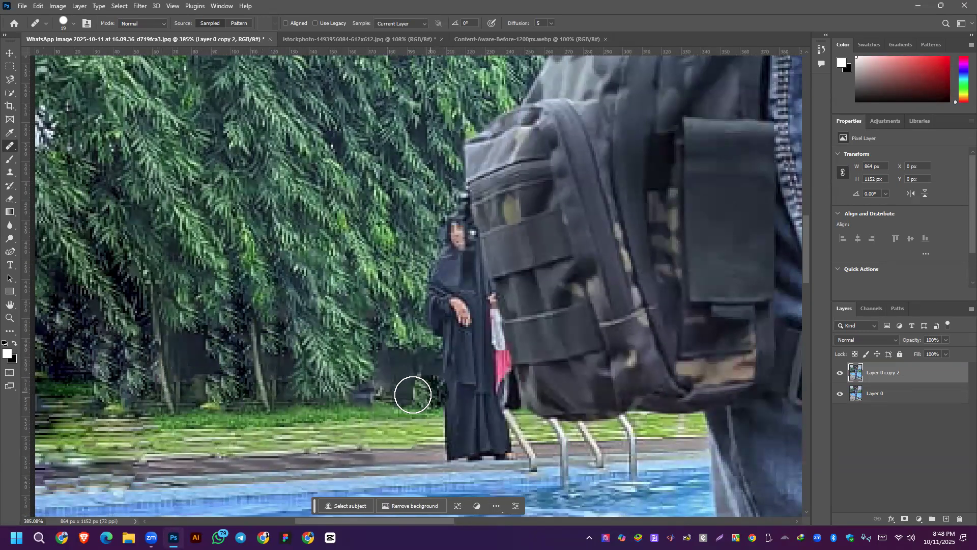
pyautogui.click(172, 422)
pyautogui.scroll(-4, 257, 360)
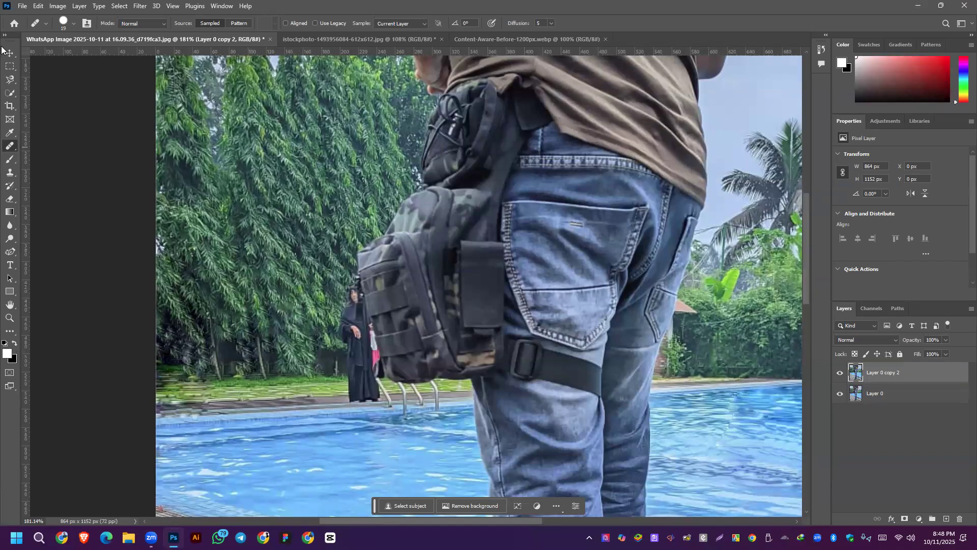
# Hide Layer 0, try moving a rectangular foliage selection over to the palm tree, undo the move and deselect.
pyautogui.click(10, 66)
pyautogui.moveTo(260, 197); pyautogui.dragTo(350, 324)
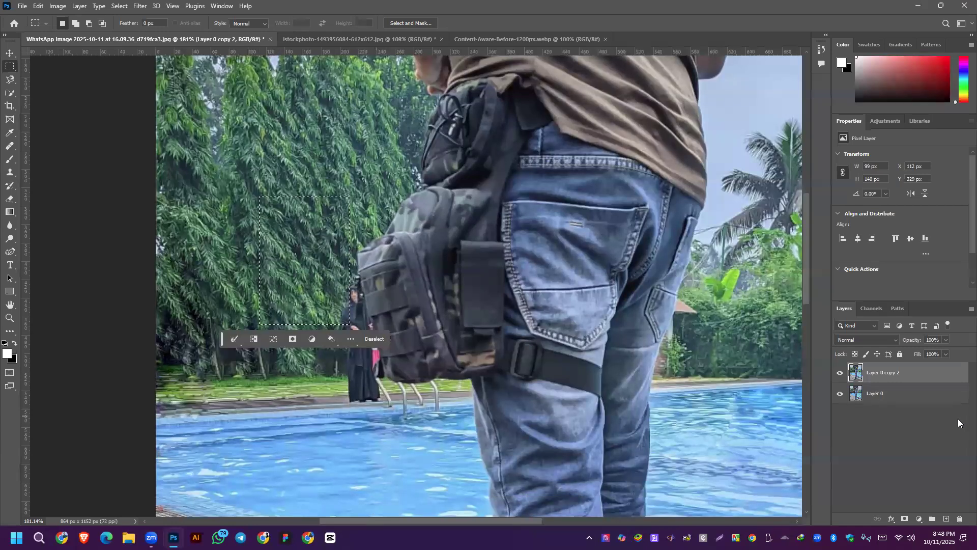
pyautogui.click(840, 393)
pyautogui.press('v')
pyautogui.moveTo(275, 248); pyautogui.dragTo(697, 228)
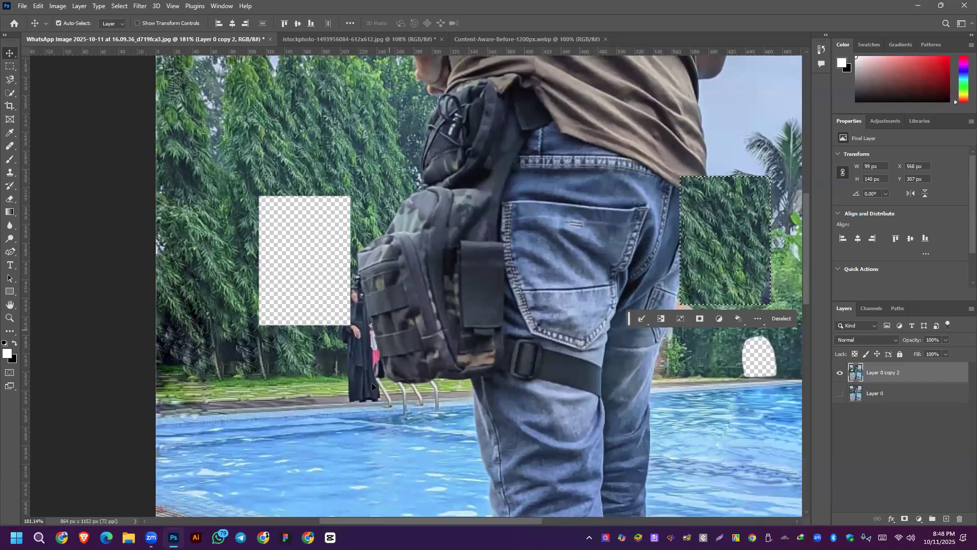
pyautogui.hotkey('ctrl', 'z')
pyautogui.hotkey('ctrl', 'd')
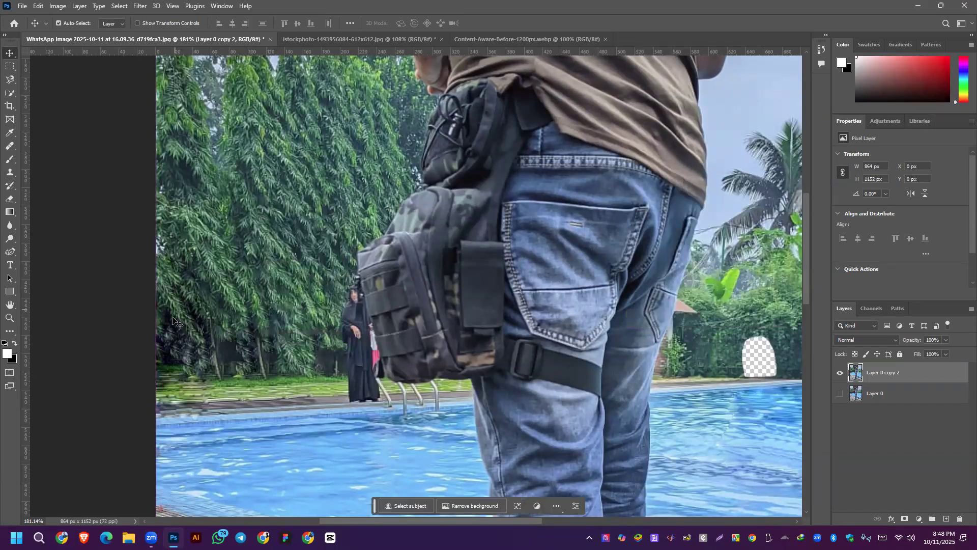
# Examine the transparent hole in the hedge on Layer 0 copy 2 with Layer 0 shown and hidden.
pyautogui.scroll(-5, 188, 226)
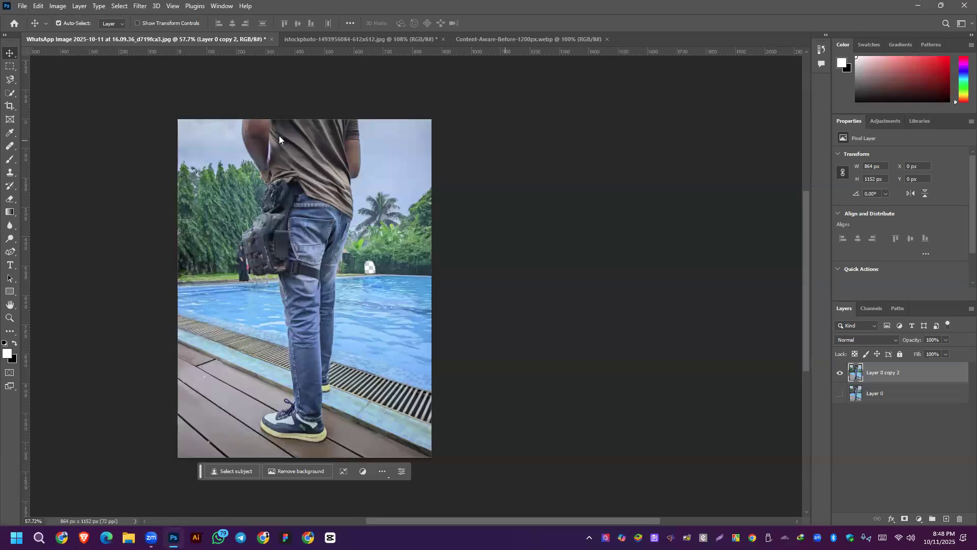
pyautogui.scroll(3, 373, 199)
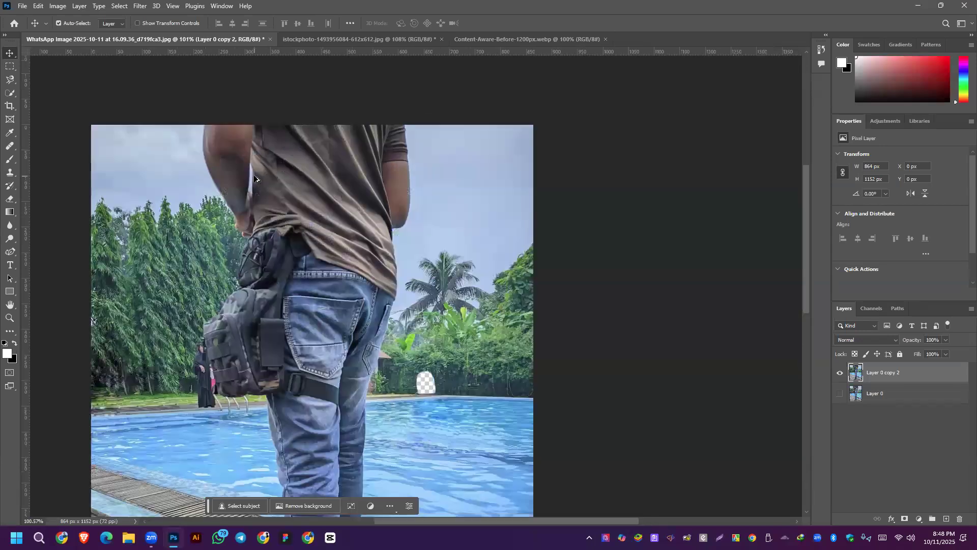
pyautogui.scroll(-4, 280, 347)
pyautogui.scroll(3, 290, 386)
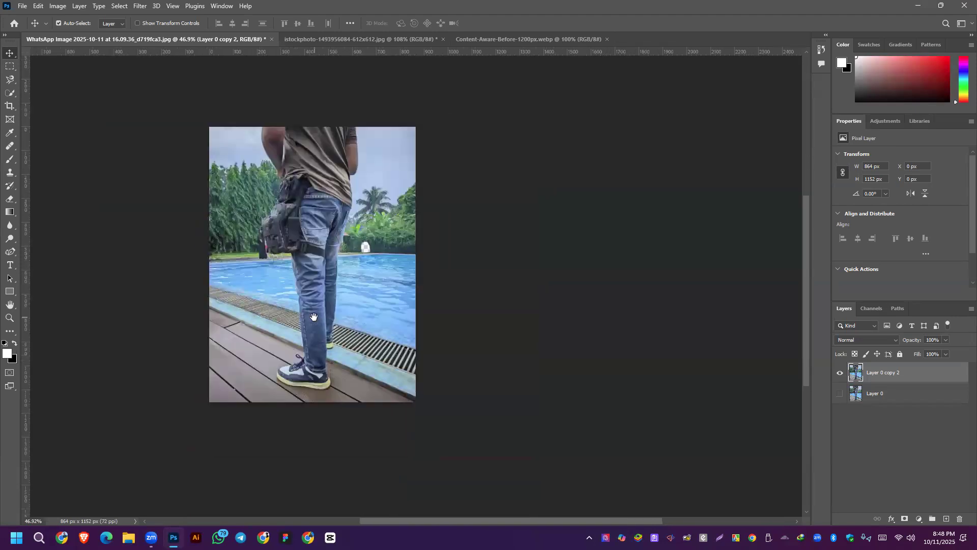
pyautogui.scroll(-1, 304, 266)
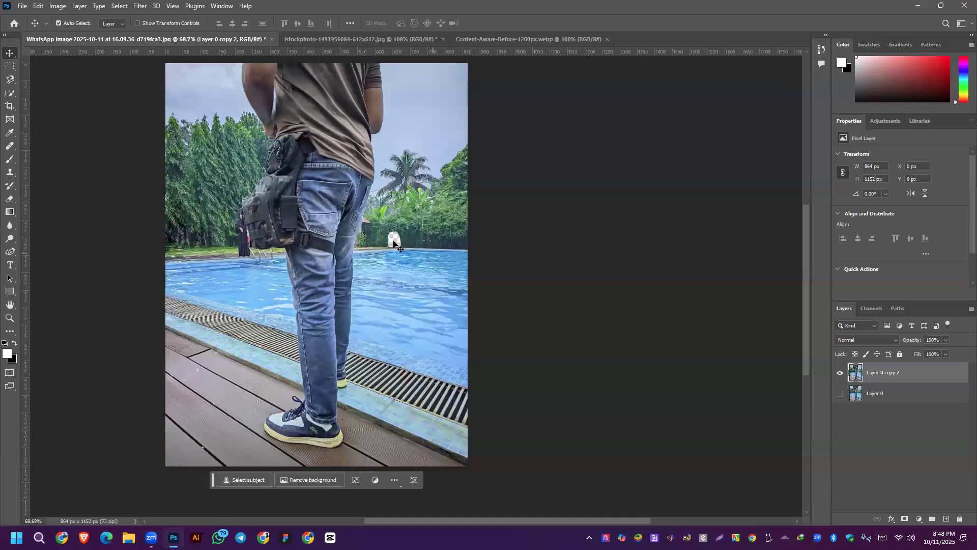
pyautogui.press('ctrl')
pyautogui.scroll(8, 405, 237)
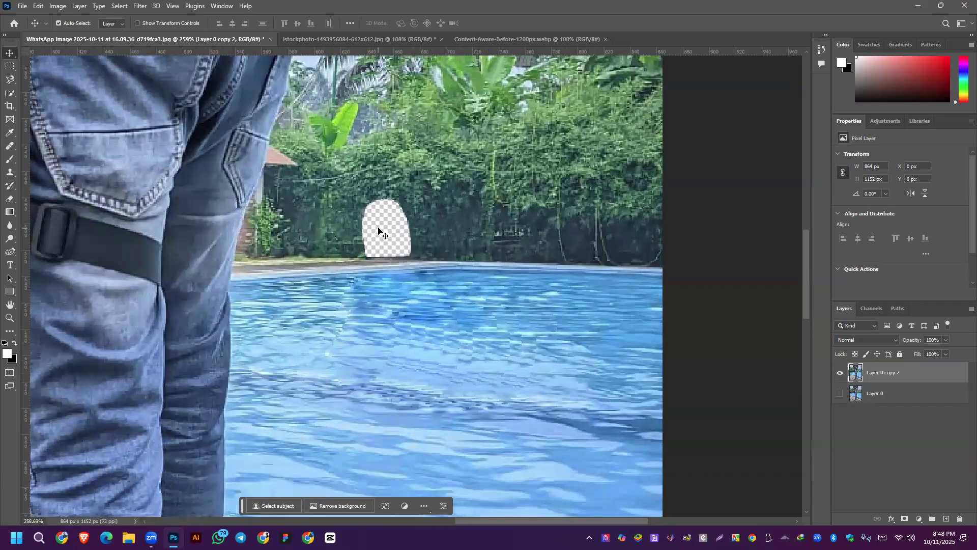
pyautogui.click(840, 393)
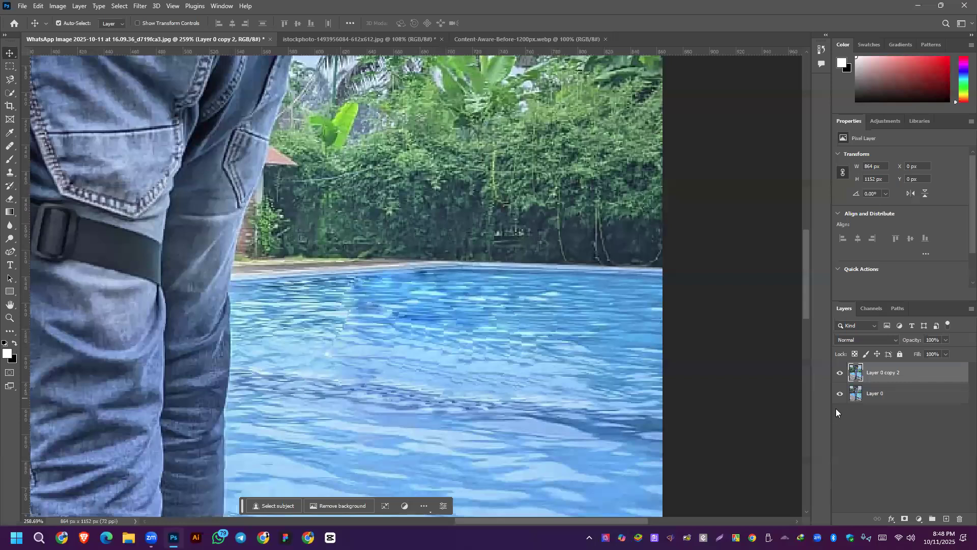
pyautogui.click(839, 393)
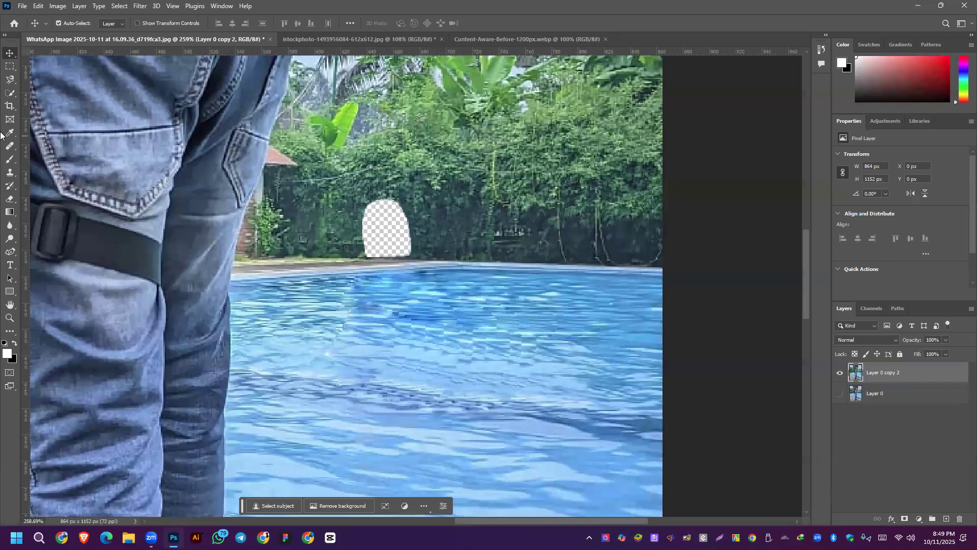
# Paint over the transparent hole in the hedge with the History Brush on Layer 0 copy 2.
pyautogui.click(10, 186)
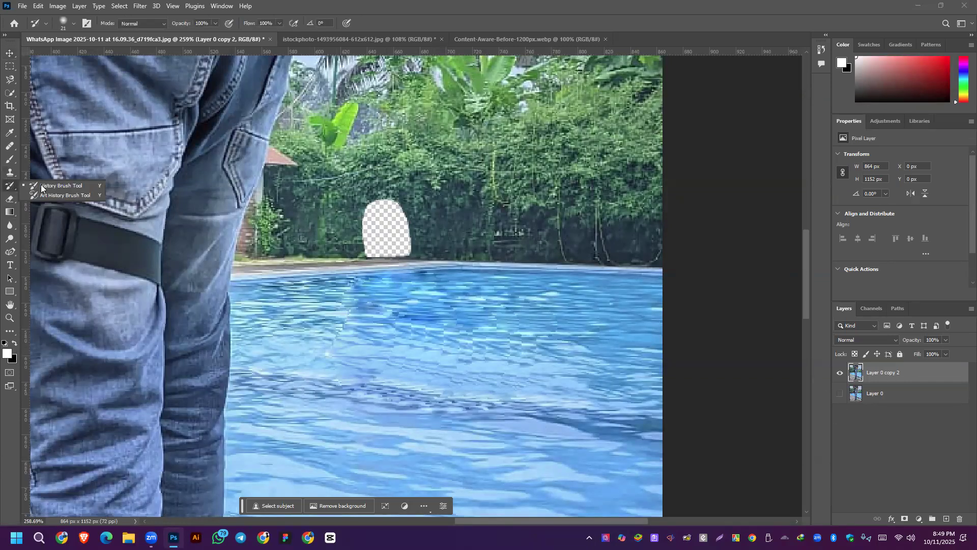
pyautogui.moveTo(382, 218)
pyautogui.mouseDown()
pyautogui.moveTo(347, 209)
pyautogui.moveTo(396, 224)
pyautogui.moveTo(376, 250)
pyautogui.moveTo(402, 254)
pyautogui.moveTo(426, 212)
pyautogui.mouseUp()
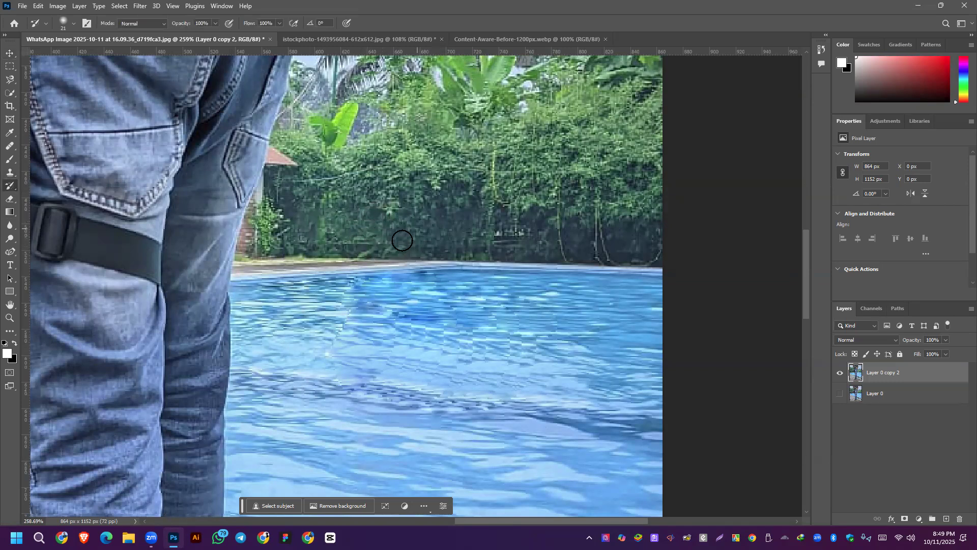
pyautogui.scroll(-5, 371, 227)
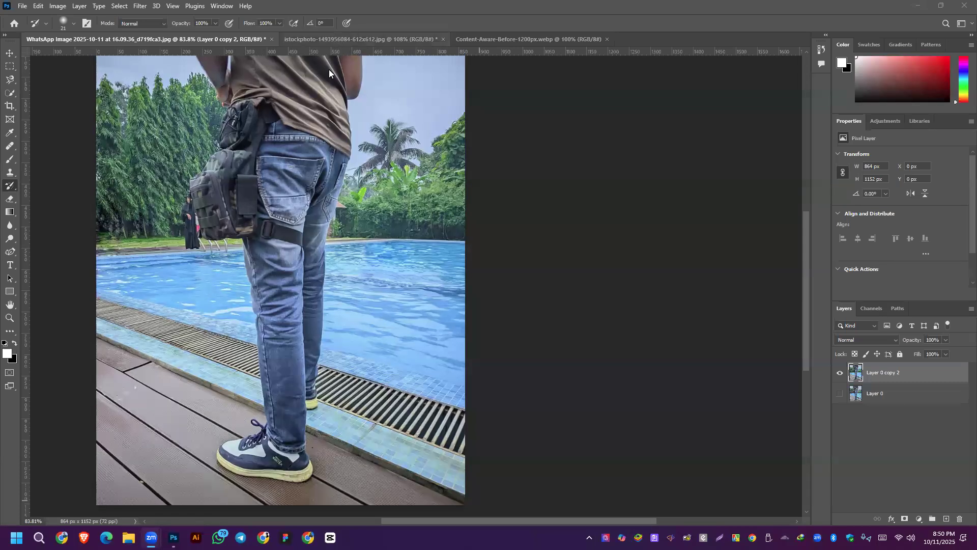
pyautogui.scroll(10, 278, 159)
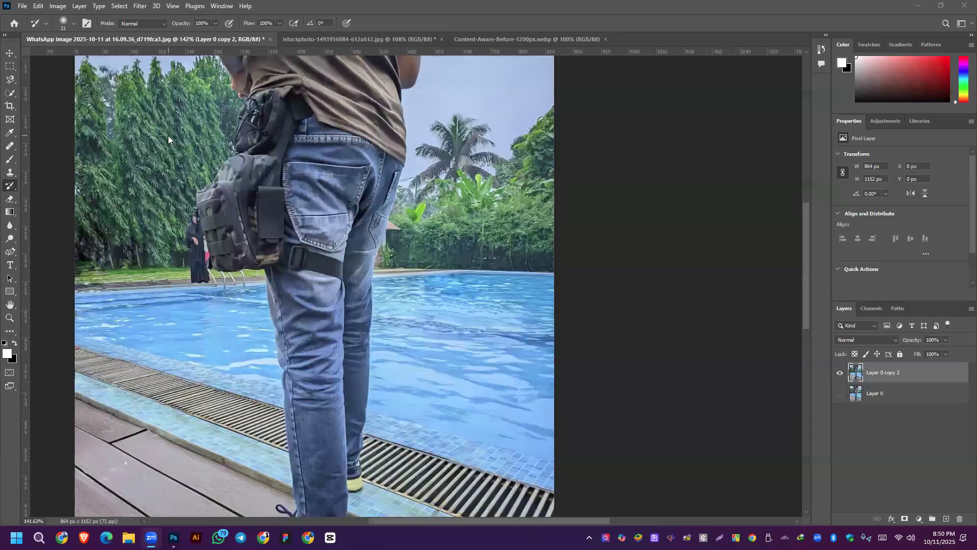
pyautogui.scroll(-3, 413, 258)
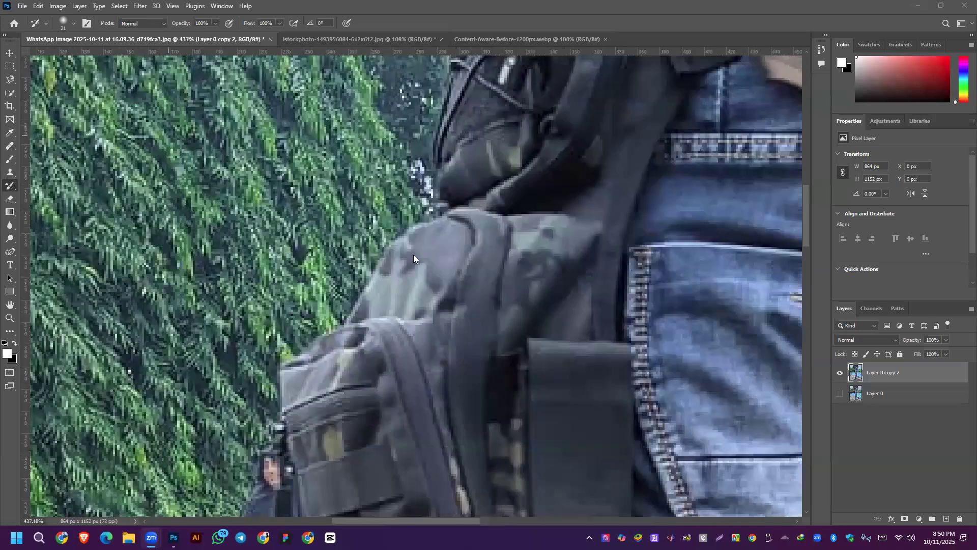
# Switch to Microsoft Edge, restore its closed pages and go through the Class 06 Photo Editing tools in the course outline, up to Red Eye Tool.
pyautogui.hscroll(6, 413, 255)
pyautogui.scroll(-6, 426, 195)
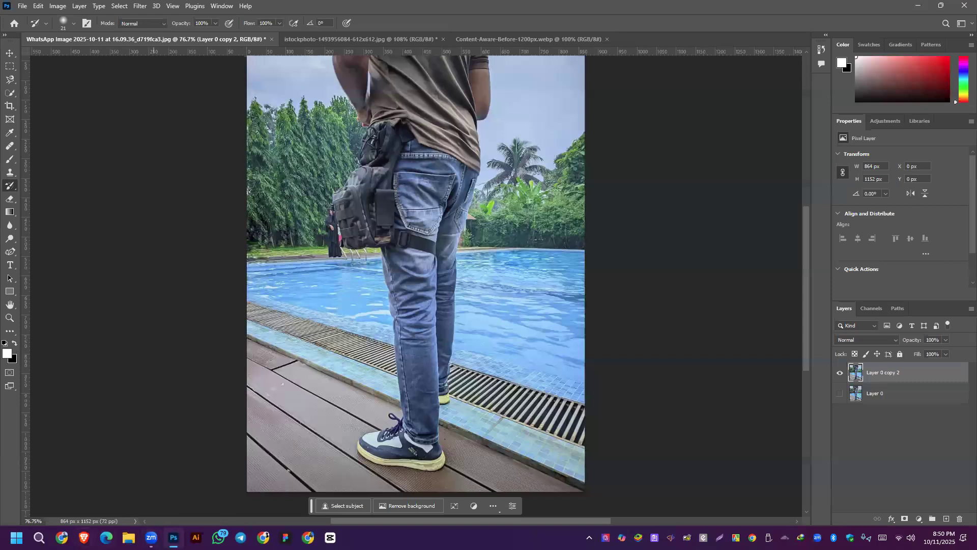
pyautogui.click(151, 537)
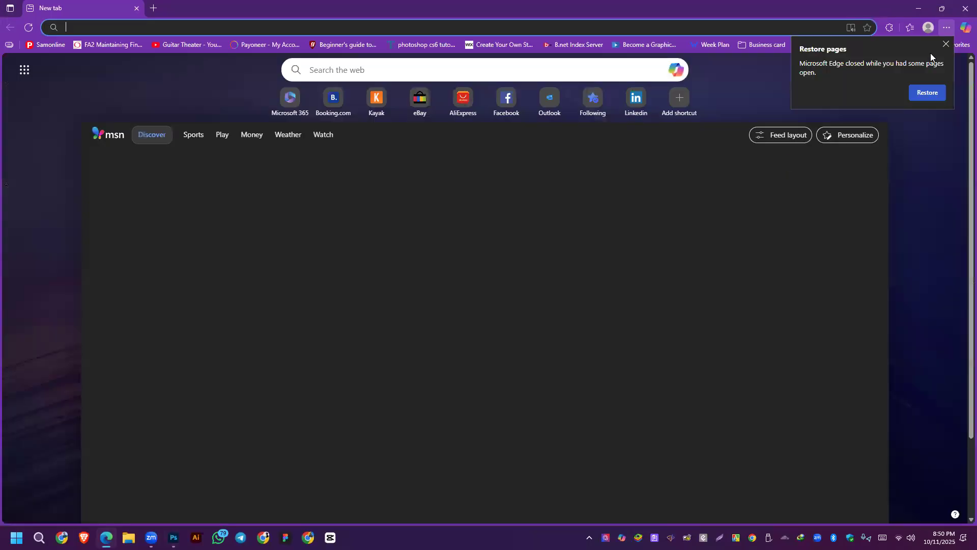
pyautogui.click(926, 93)
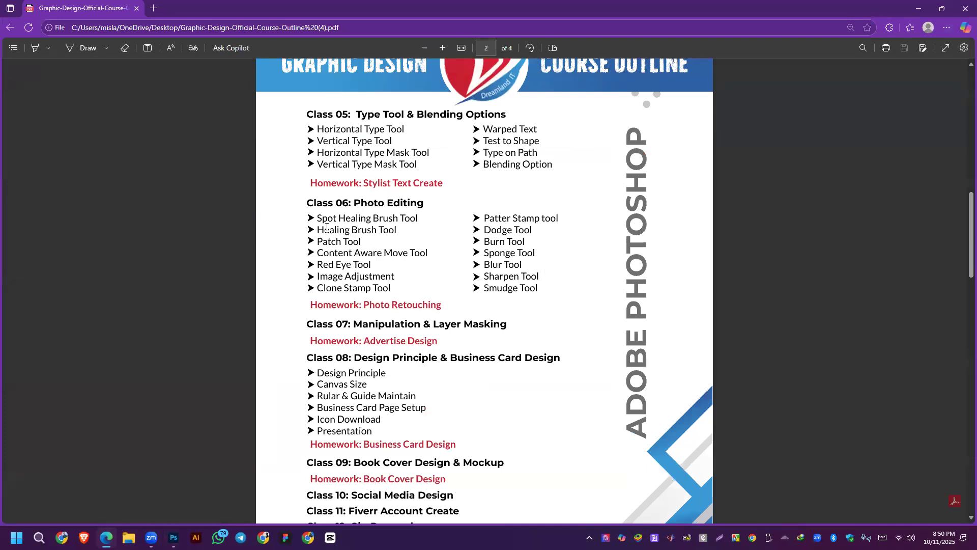
pyautogui.moveTo(320, 218); pyautogui.dragTo(418, 219)
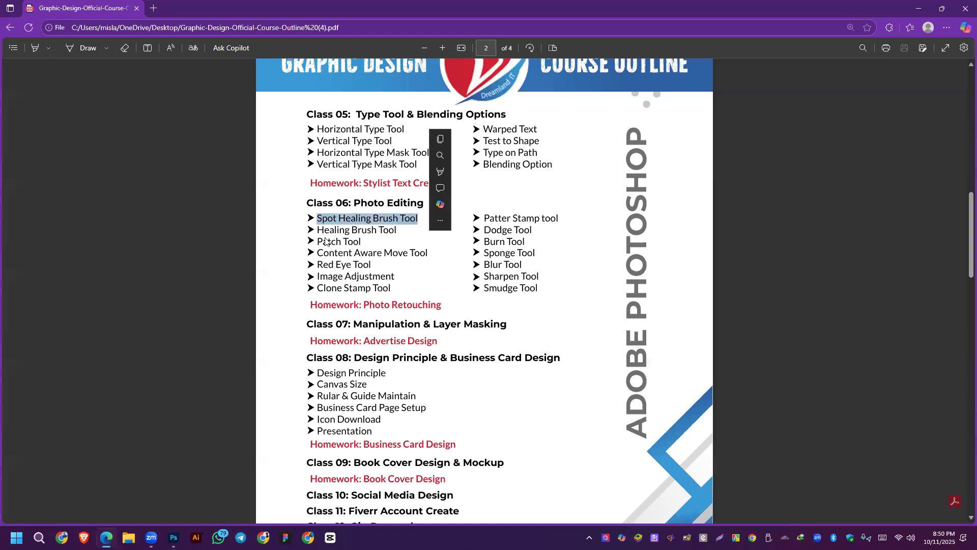
pyautogui.moveTo(317, 230)
pyautogui.mouseDown()
pyautogui.moveTo(476, 219)
pyautogui.moveTo(395, 232)
pyautogui.mouseUp()
pyautogui.moveTo(321, 240); pyautogui.dragTo(333, 262)
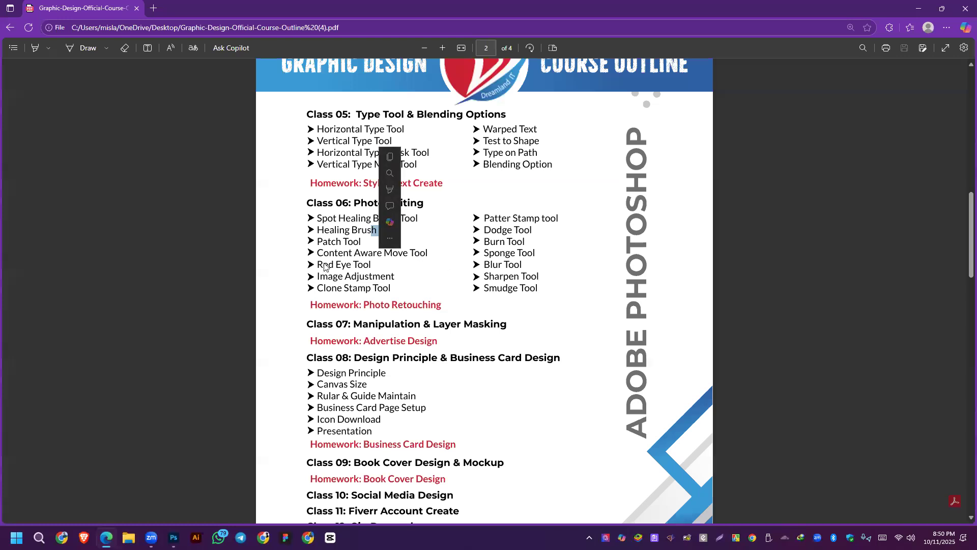
pyautogui.click(371, 263)
pyautogui.moveTo(371, 264); pyautogui.dragTo(317, 264)
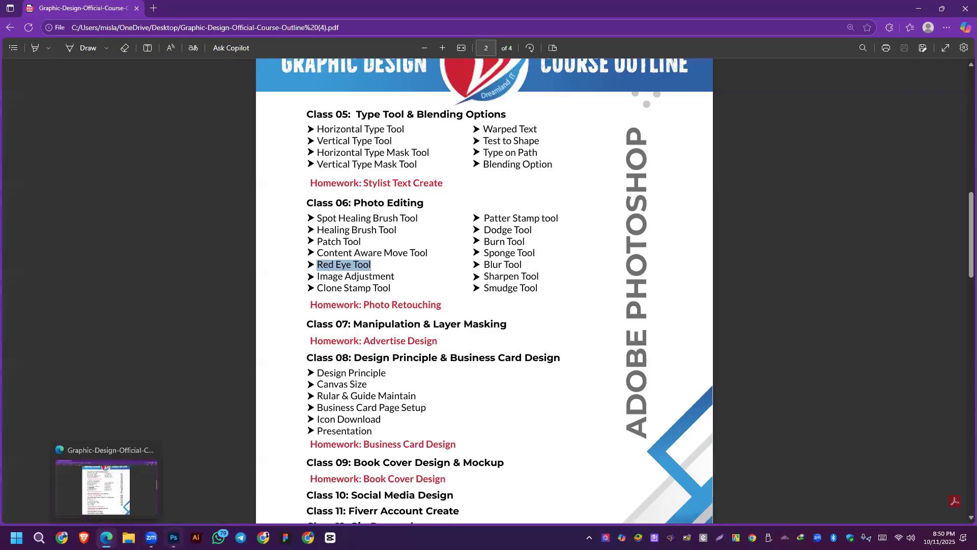
# Return to Photoshop and open the redeyebefore image from the Desktop folder.
pyautogui.click(173, 538)
pyautogui.click(23, 5)
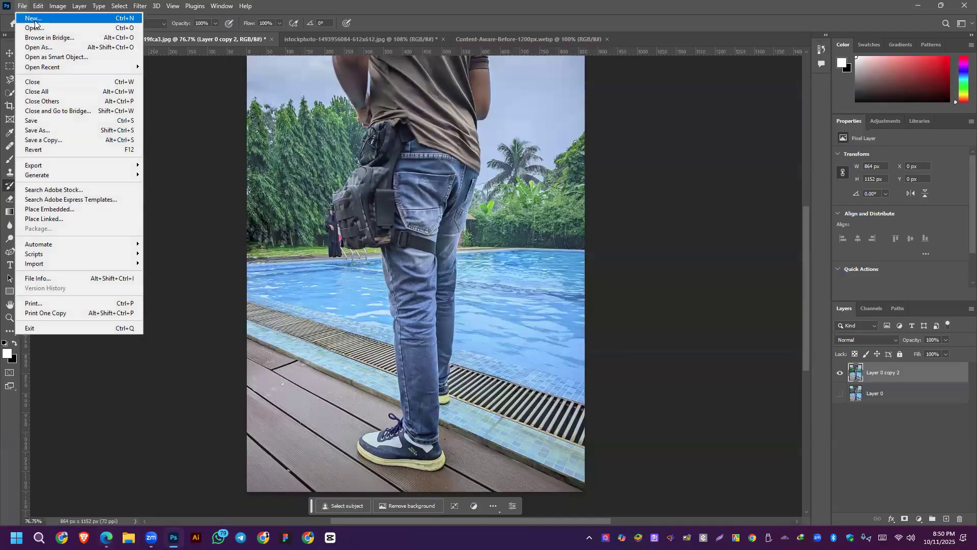
pyautogui.click(43, 125)
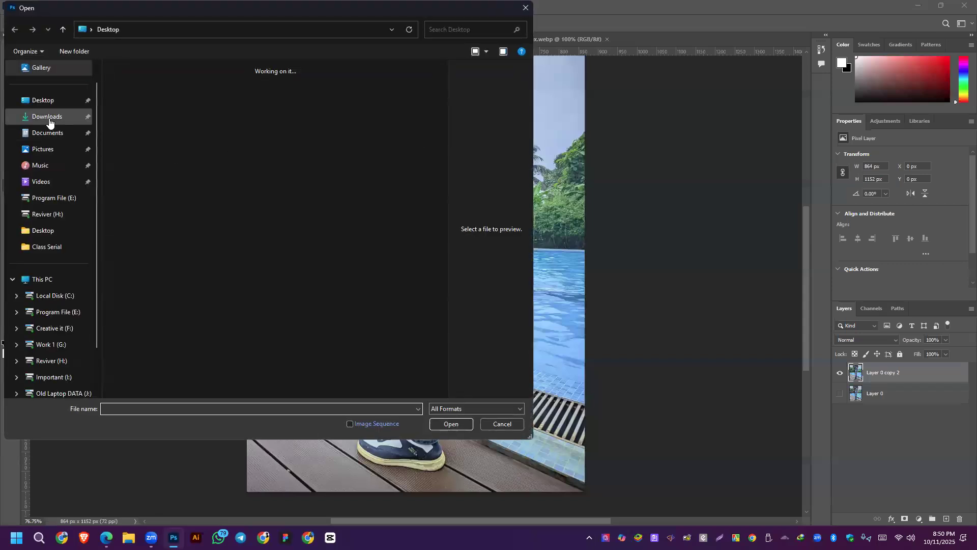
pyautogui.click(45, 117)
pyautogui.click(43, 99)
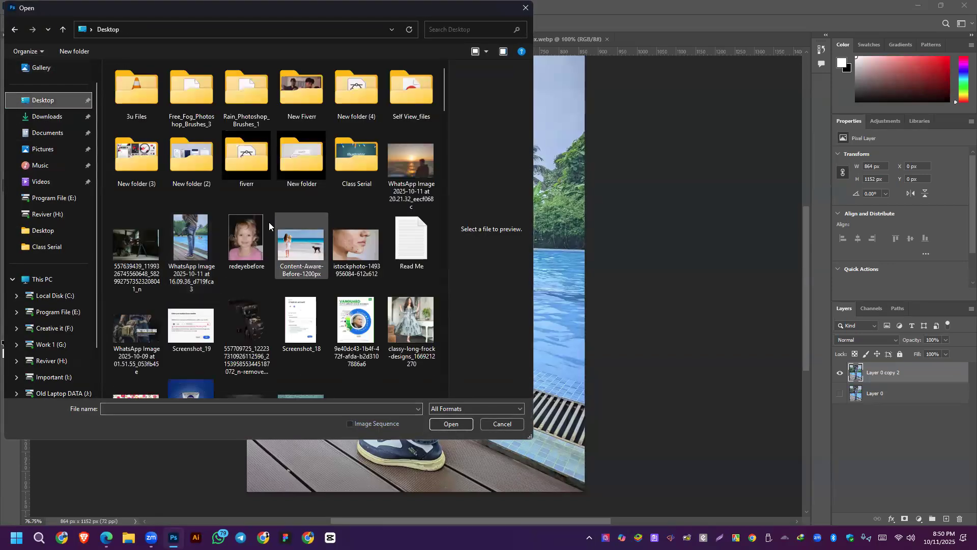
pyautogui.click(242, 248)
pyautogui.doubleClick(242, 248)
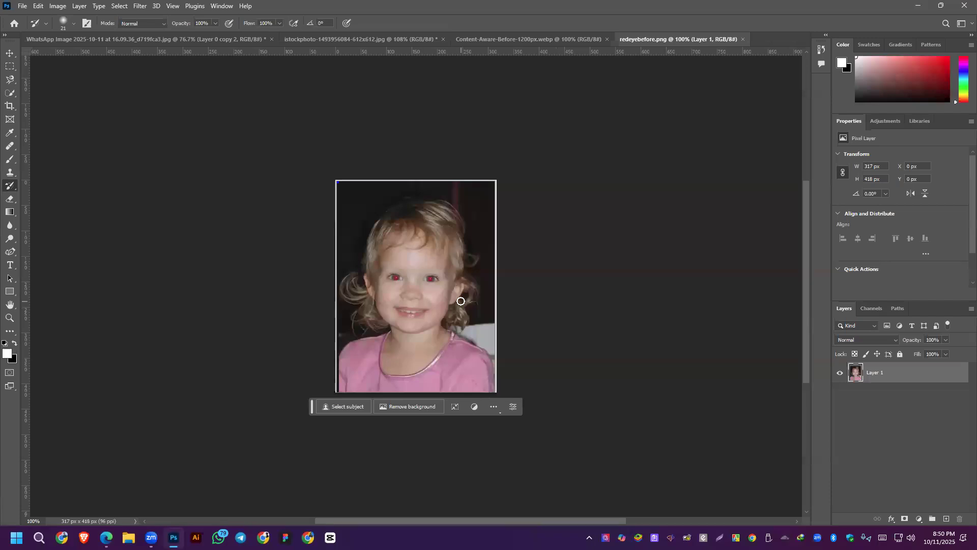
# Correct both red pupils of the girl with the Red Eye Tool at 50% pupil size and 50% darken amount.
pyautogui.scroll(4, 430, 279)
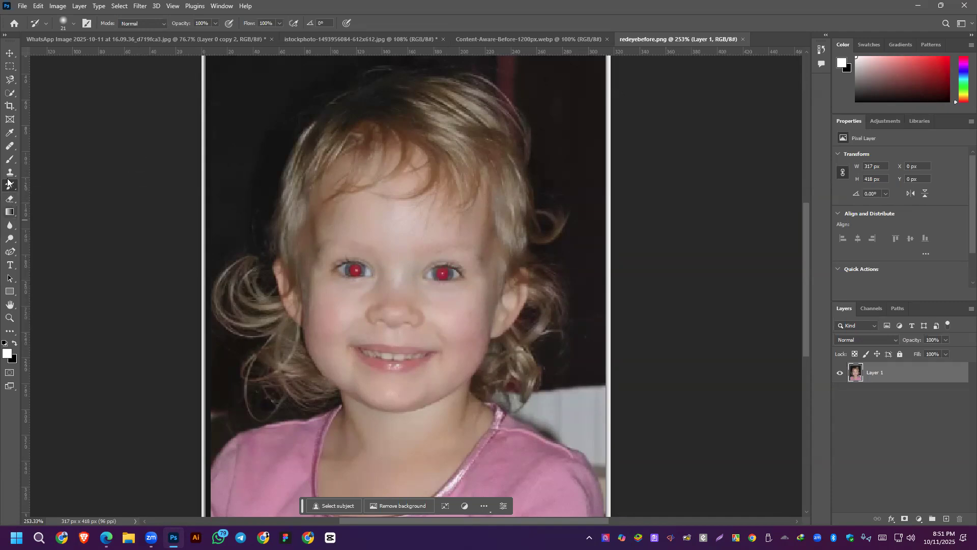
pyautogui.click(9, 146)
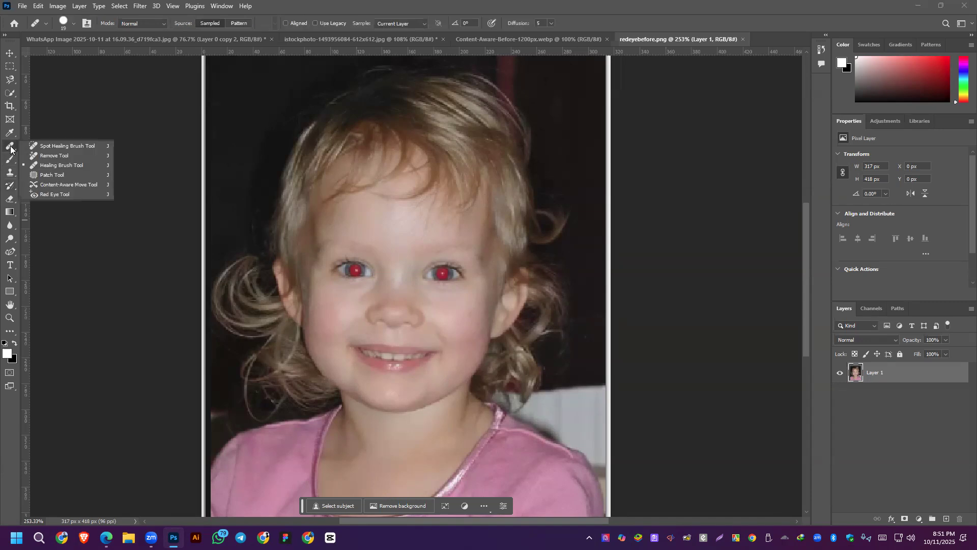
pyautogui.click(61, 193)
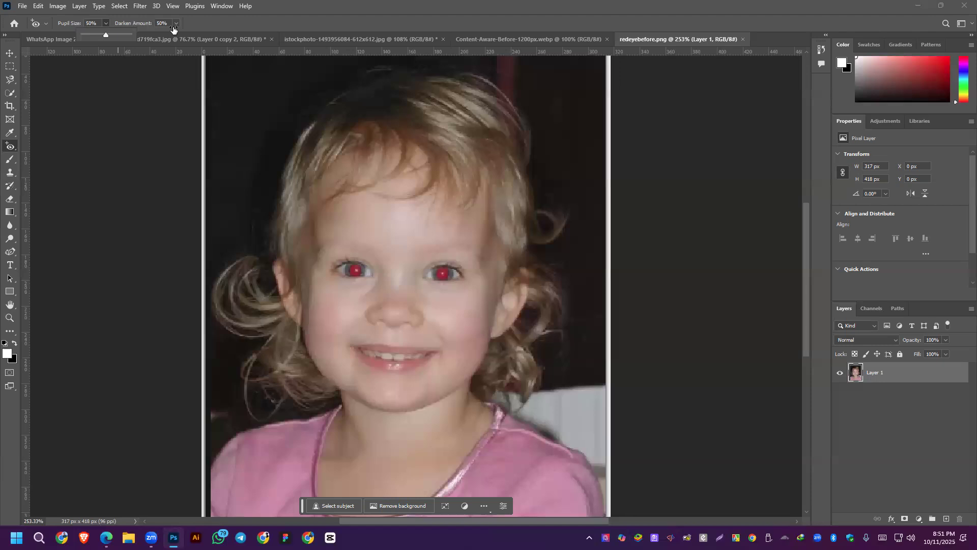
pyautogui.click(444, 275)
pyautogui.click(444, 275)
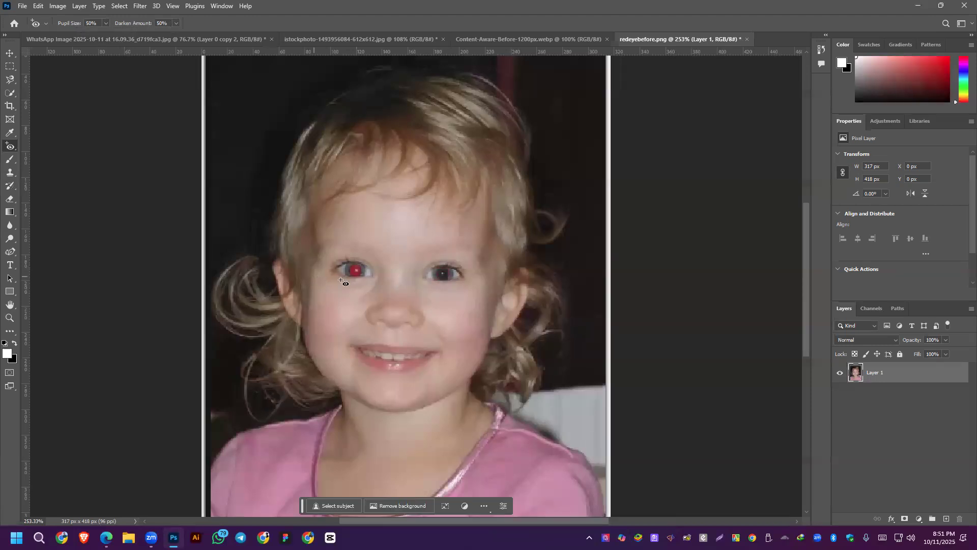
pyautogui.click(356, 273)
# In the pool photo, remove the person in black beside the thigh bag with the Spot Healing Brush.
pyautogui.click(151, 38)
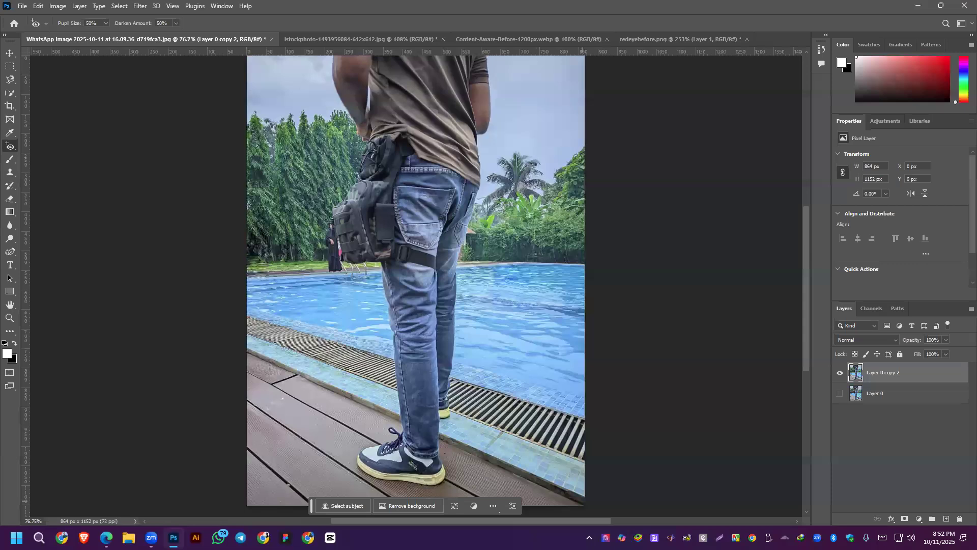
pyautogui.scroll(5, 390, 477)
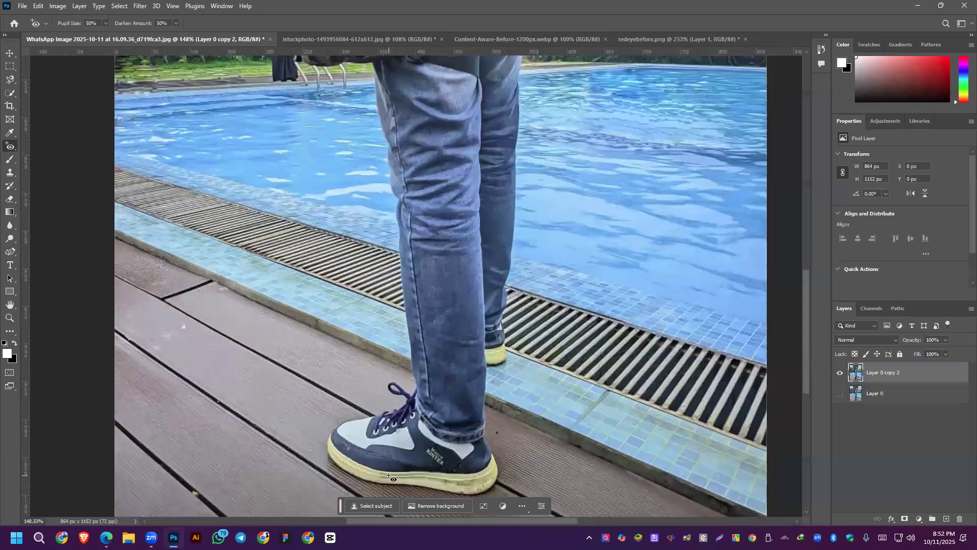
pyautogui.scroll(2, 390, 476)
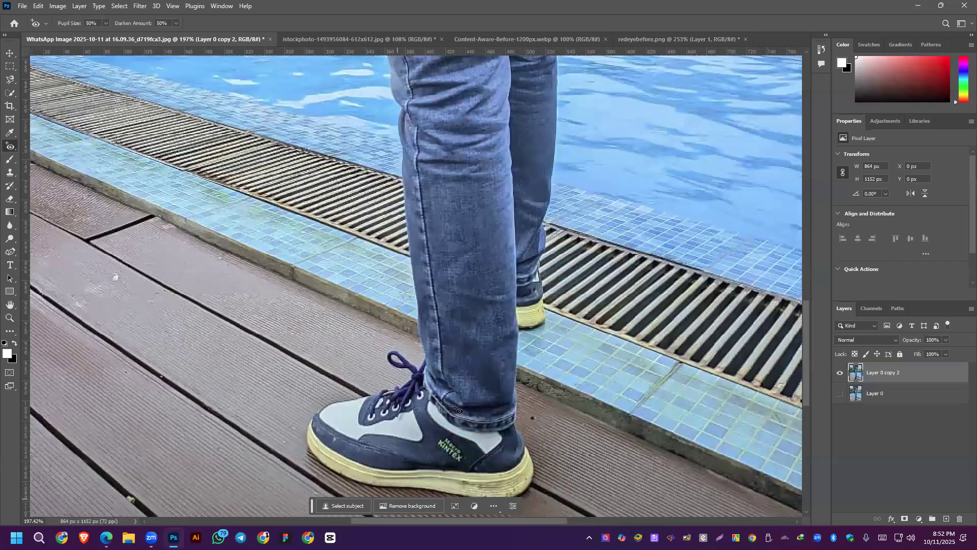
pyautogui.scroll(-4, 342, 277)
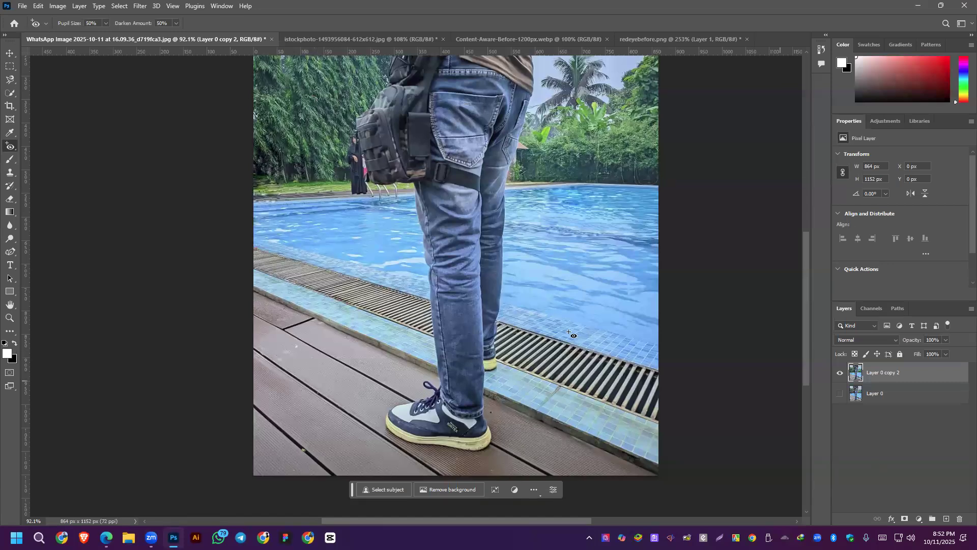
pyautogui.scroll(5, 356, 147)
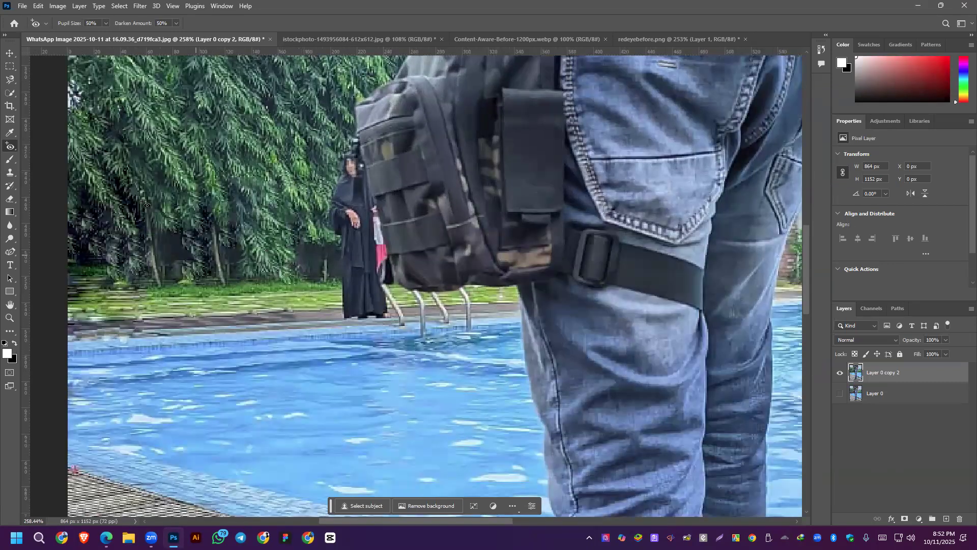
pyautogui.click(11, 92)
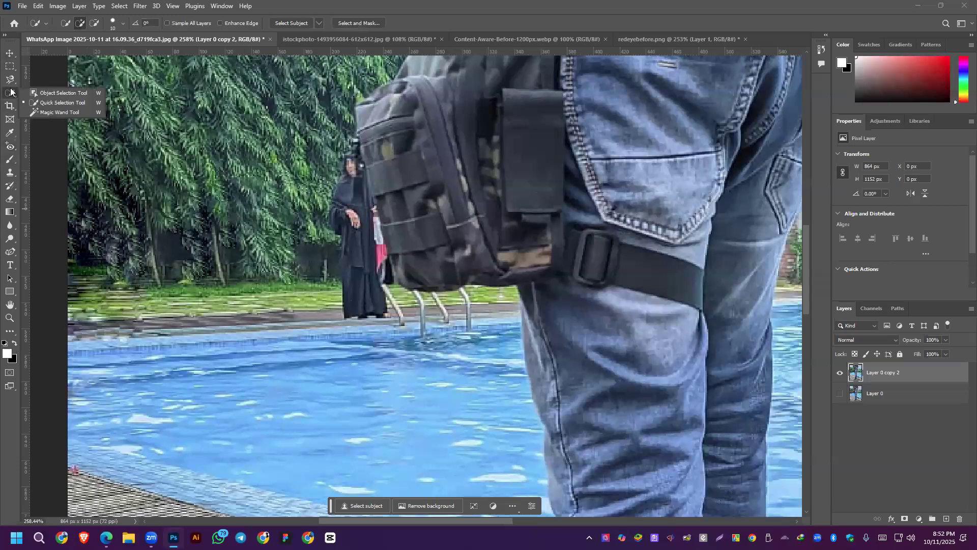
pyautogui.click(10, 147)
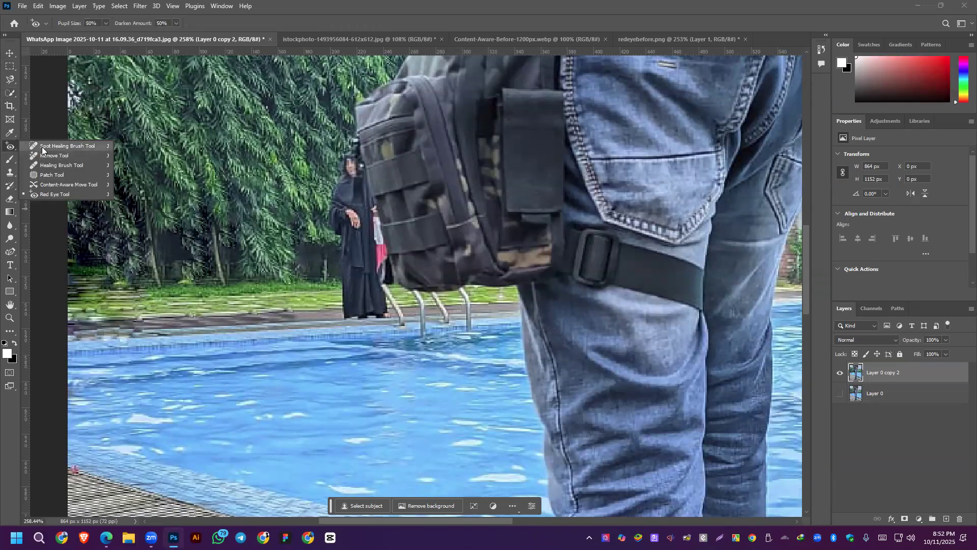
pyautogui.click(42, 147)
pyautogui.moveTo(338, 186)
pyautogui.mouseDown()
pyautogui.moveTo(331, 209)
pyautogui.moveTo(345, 218)
pyautogui.moveTo(355, 262)
pyautogui.moveTo(351, 303)
pyautogui.moveTo(377, 304)
pyautogui.moveTo(352, 328)
pyautogui.moveTo(383, 305)
pyautogui.moveTo(362, 297)
pyautogui.moveTo(349, 316)
pyautogui.moveTo(371, 317)
pyautogui.mouseUp()
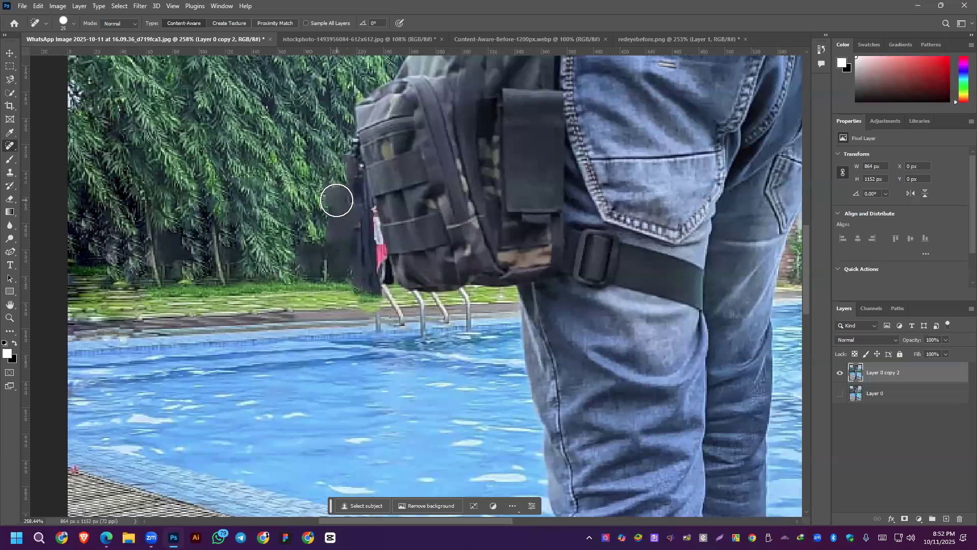
pyautogui.moveTo(351, 272)
pyautogui.mouseDown()
pyautogui.moveTo(370, 287)
pyautogui.moveTo(343, 296)
pyautogui.moveTo(371, 282)
pyautogui.moveTo(347, 302)
pyautogui.moveTo(375, 272)
pyautogui.moveTo(378, 281)
pyautogui.moveTo(365, 324)
pyautogui.moveTo(358, 261)
pyautogui.moveTo(364, 297)
pyautogui.moveTo(385, 293)
pyautogui.mouseUp()
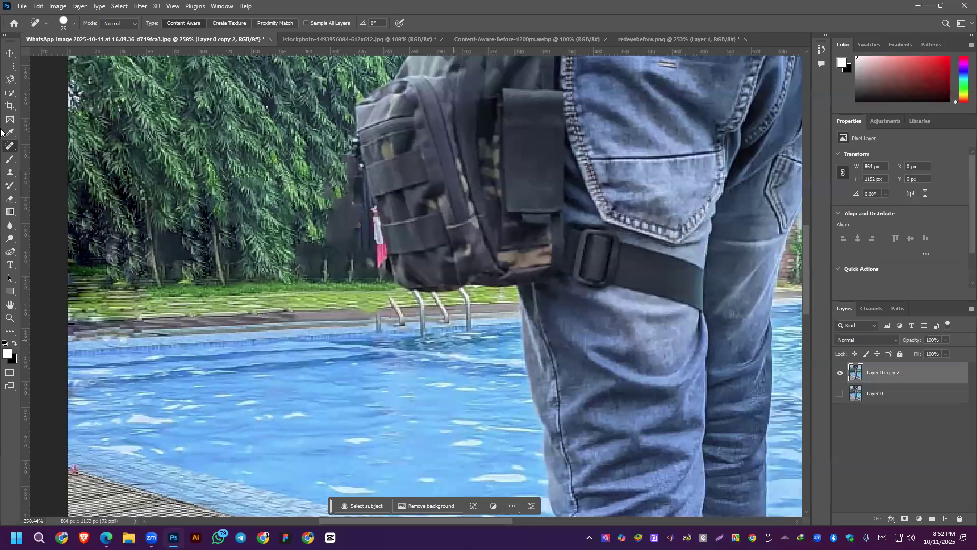
# Switch to the Healing Brush and reduce its brush size to 6.
pyautogui.rightClick(11, 149)
pyautogui.click(48, 166)
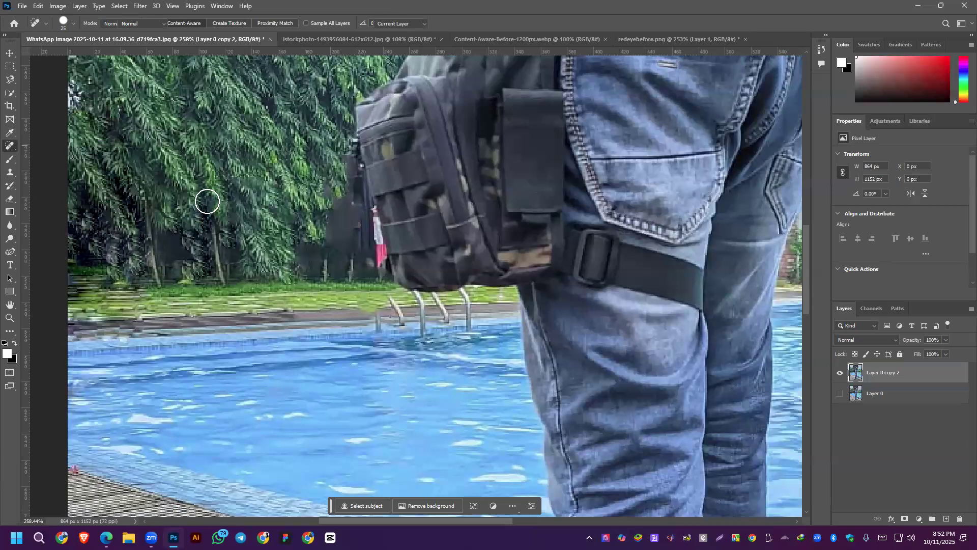
pyautogui.press('[')
pyautogui.press('[')
pyautogui.press('[')
pyautogui.press('[')
pyautogui.press('[')
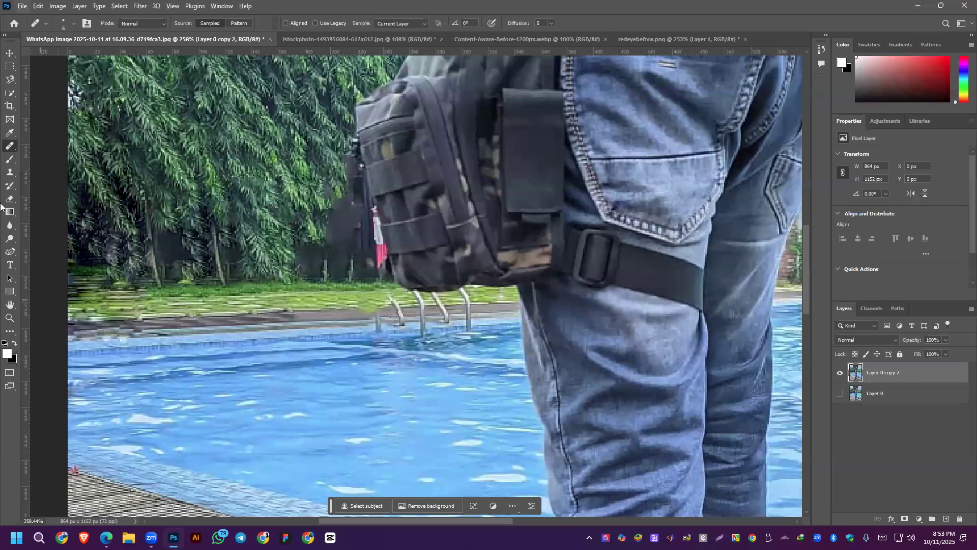
# Restore the upper end of the pool ladder rail under the bag with a smaller History Brush.
pyautogui.click(10, 185)
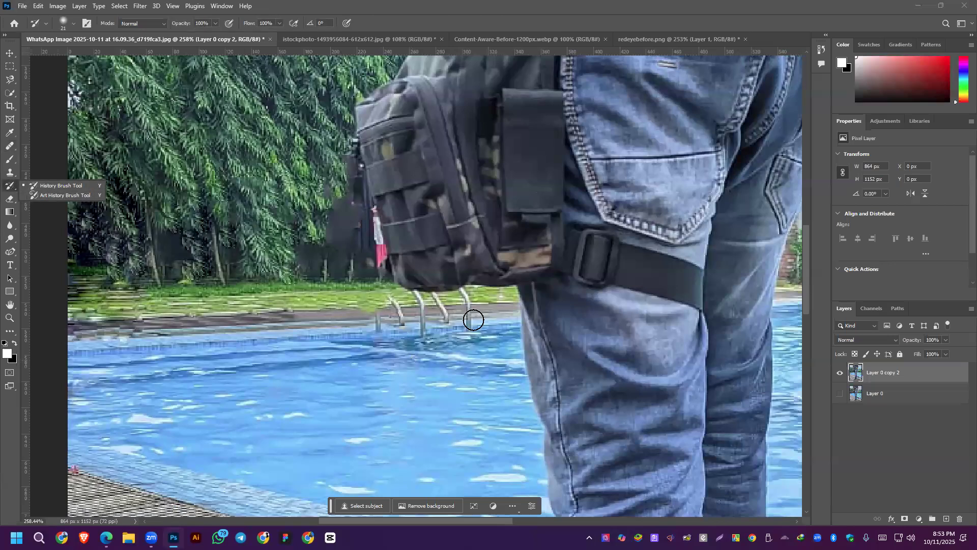
pyautogui.press('[')
pyautogui.press('[')
pyautogui.press('[')
pyautogui.press('[')
pyautogui.press('[')
pyautogui.moveTo(388, 293)
pyautogui.mouseDown()
pyautogui.moveTo(382, 288)
pyautogui.moveTo(383, 299)
pyautogui.mouseUp()
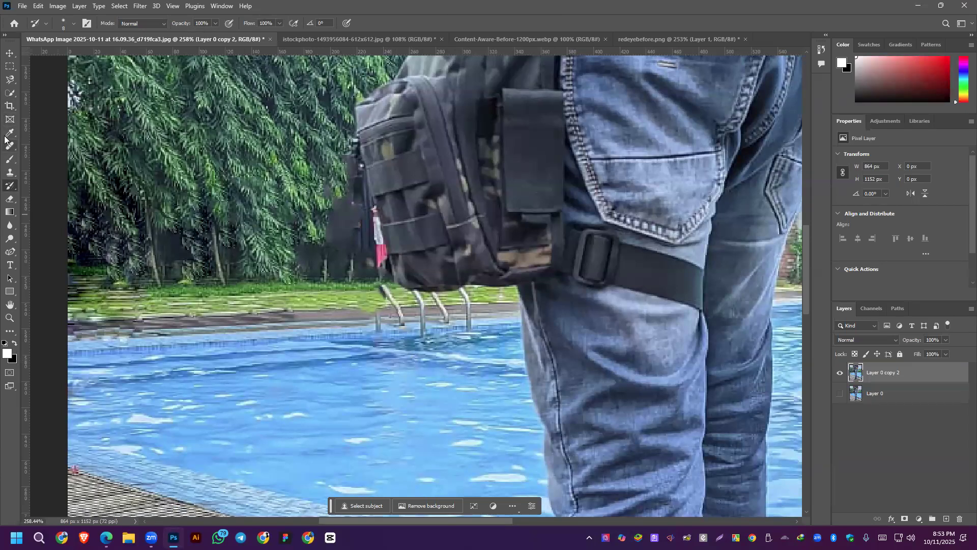
# Try to sample the hedge foliage as a healing source with the Spot Healing Brush.
pyautogui.rightClick(11, 186)
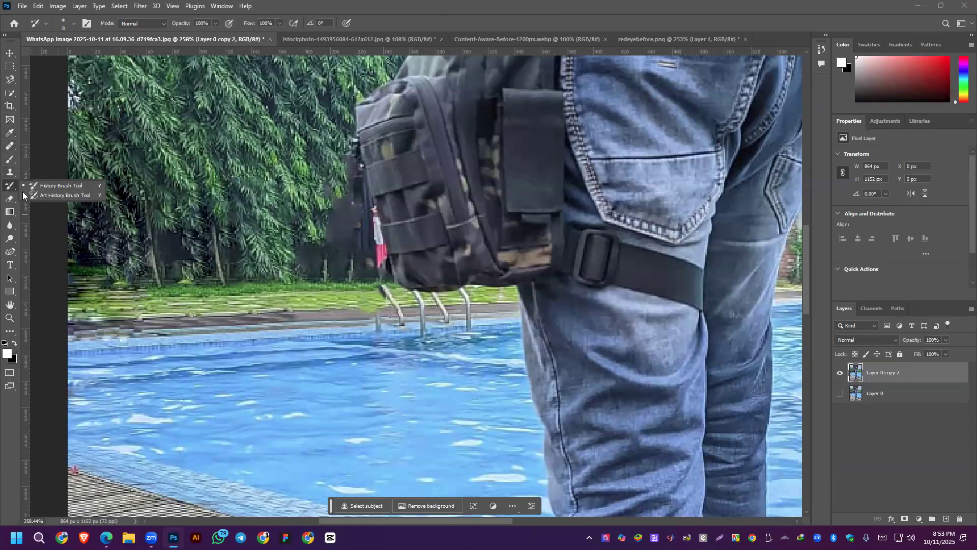
pyautogui.click(8, 157)
pyautogui.rightClick(10, 146)
pyautogui.click(67, 146)
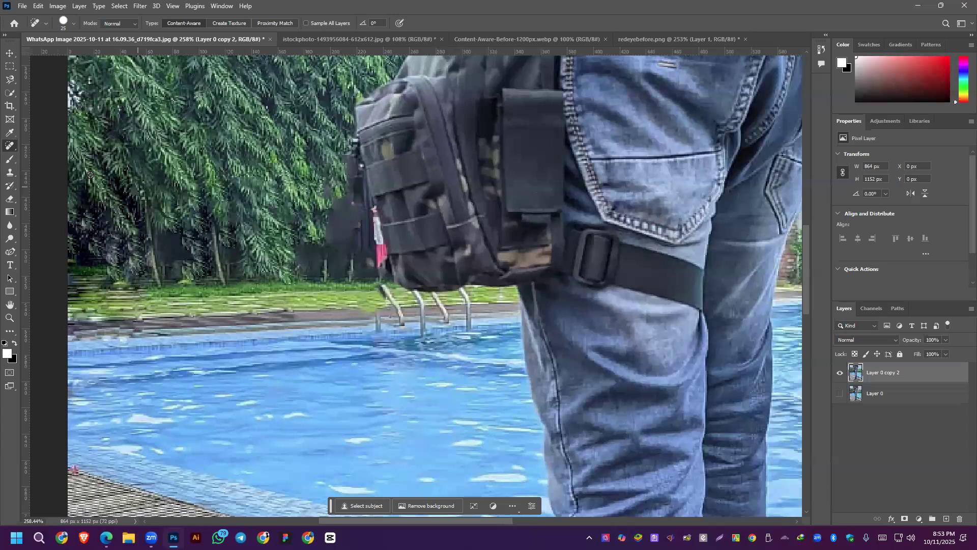
pyautogui.keyDown('alt'); pyautogui.click(284, 232); pyautogui.keyUp('alt')
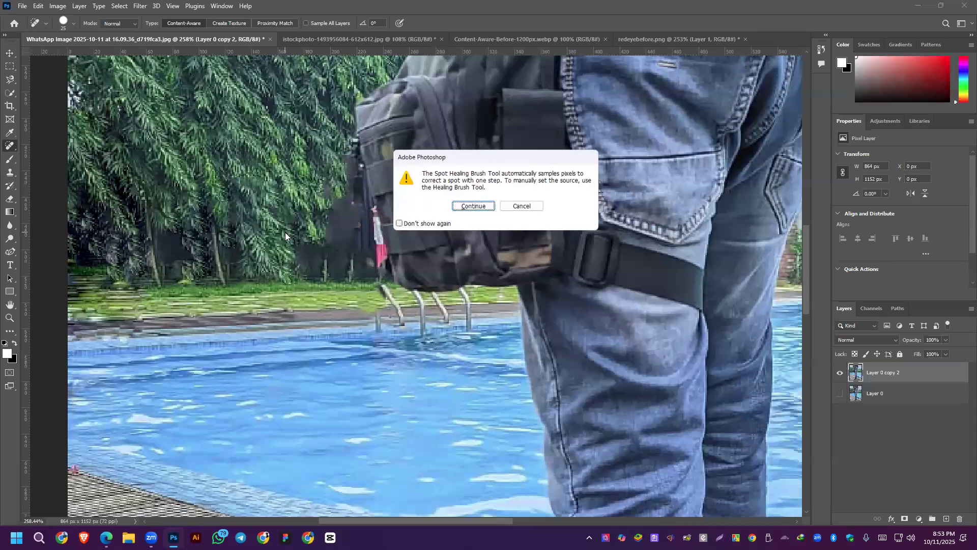
pyautogui.click(542, 207)
# Cover the dark remains of the person beside the bag with hedge foliage, using the Healing Brush at size 50.
pyautogui.rightClick(9, 146)
pyautogui.click(46, 157)
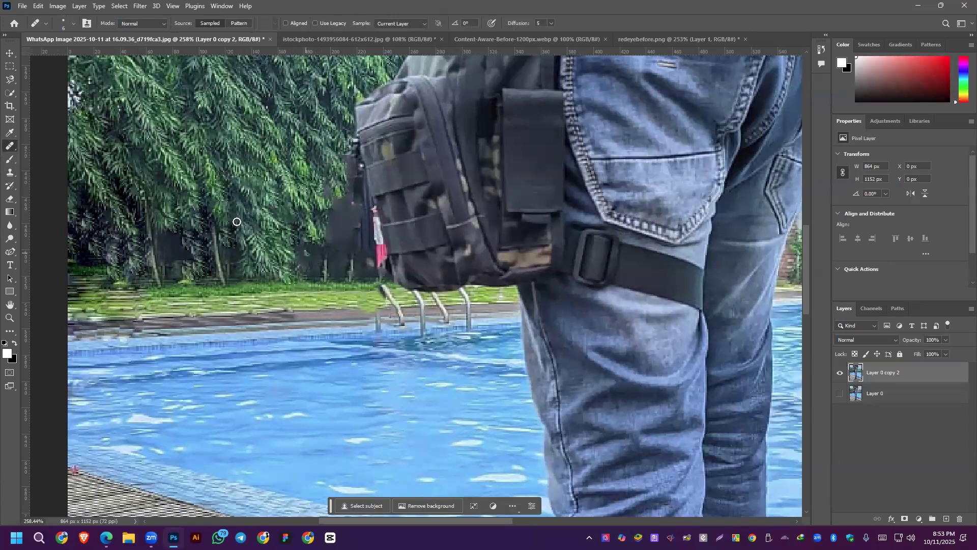
pyautogui.press(']')
pyautogui.press(']')
pyautogui.press(']')
pyautogui.press(']')
pyautogui.press(']')
pyautogui.press(']')
pyautogui.press(']')
pyautogui.press(']')
pyautogui.press(']')
pyautogui.press(']')
pyautogui.press(']')
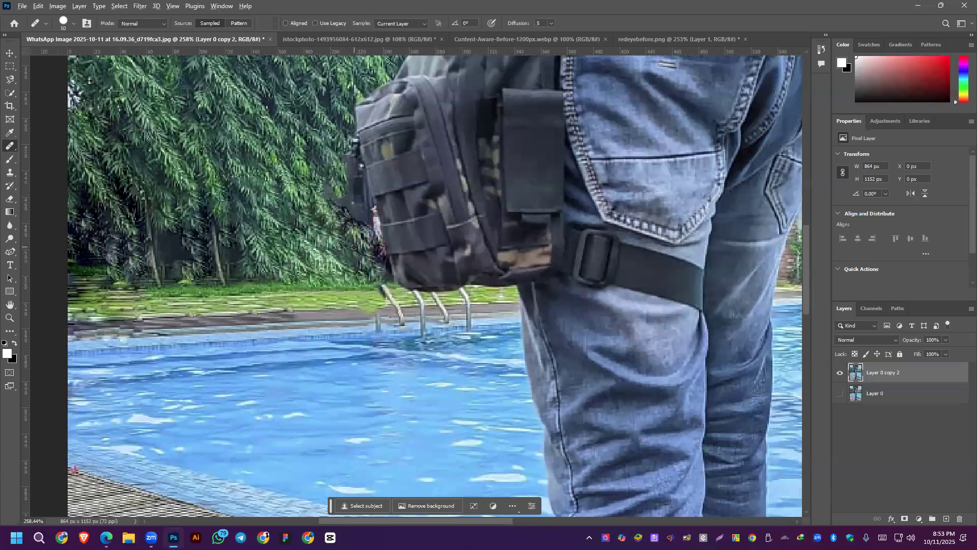
pyautogui.click(318, 211)
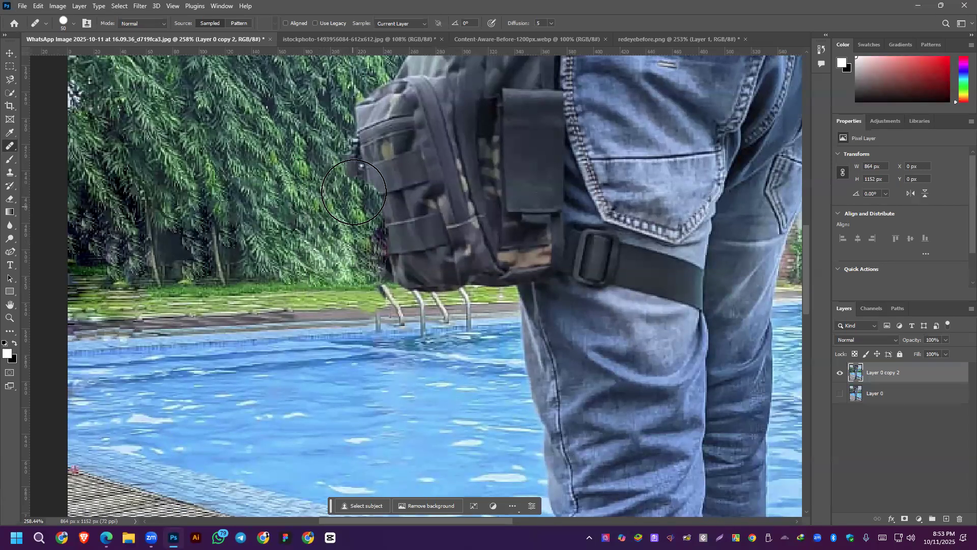
pyautogui.moveTo(333, 193); pyautogui.dragTo(305, 284)
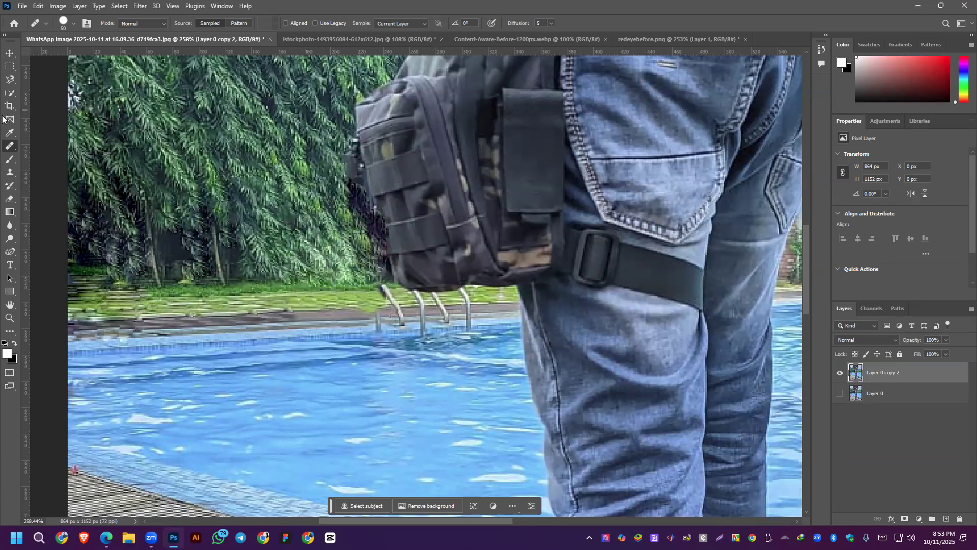
# Retouch the dark remains along the bag's outer edge with the Spot Healing Brush at size 25.
pyautogui.rightClick(9, 146)
pyautogui.click(53, 145)
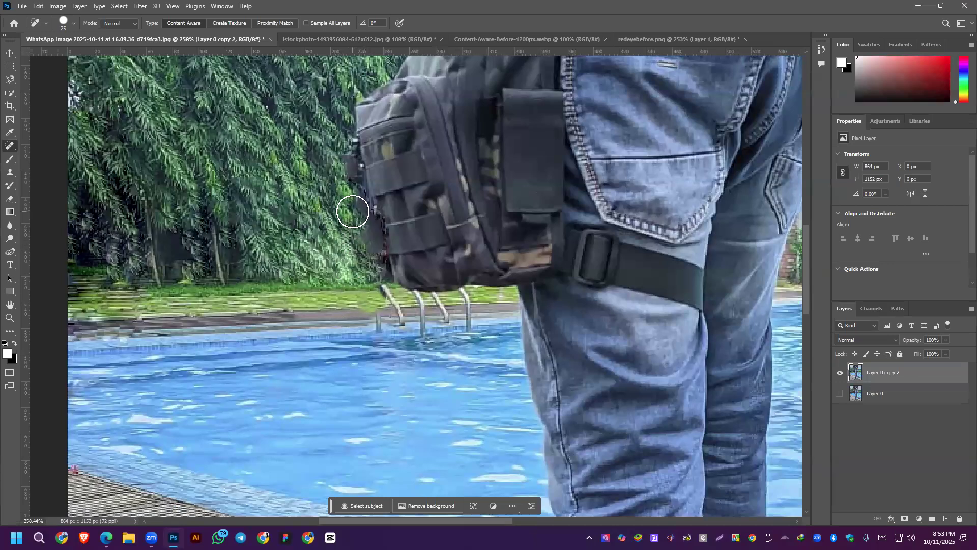
pyautogui.moveTo(367, 239); pyautogui.dragTo(367, 241)
pyautogui.click(347, 171)
pyautogui.click(336, 167)
pyautogui.click(321, 163)
pyautogui.hotkey('ctrl', 'z')
pyautogui.click(368, 242)
pyautogui.scroll(-3, 351, 224)
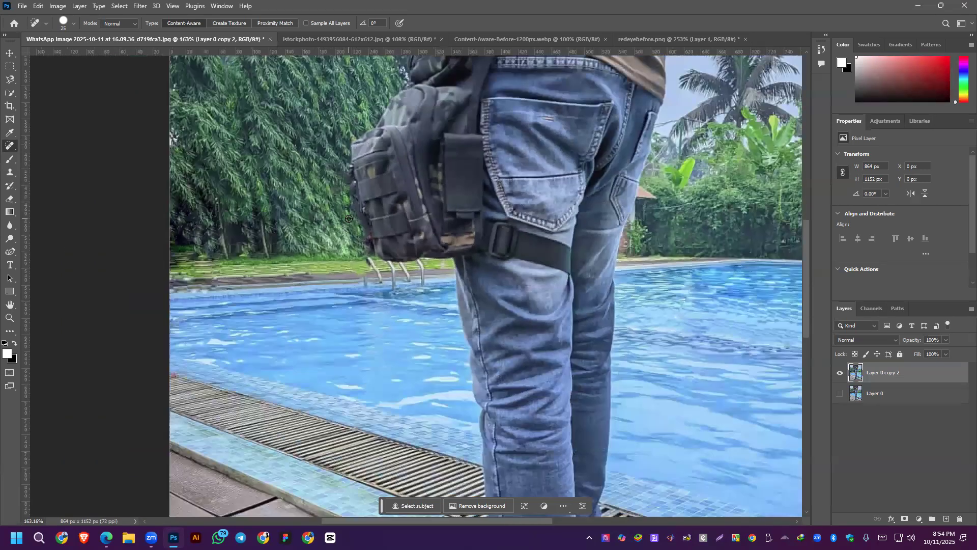
# Reduce the Spot Healing Brush to size 8 and heal the strip between the hedge and the bag's outer edge.
pyautogui.scroll(2, 348, 219)
pyautogui.scroll(5, 349, 219)
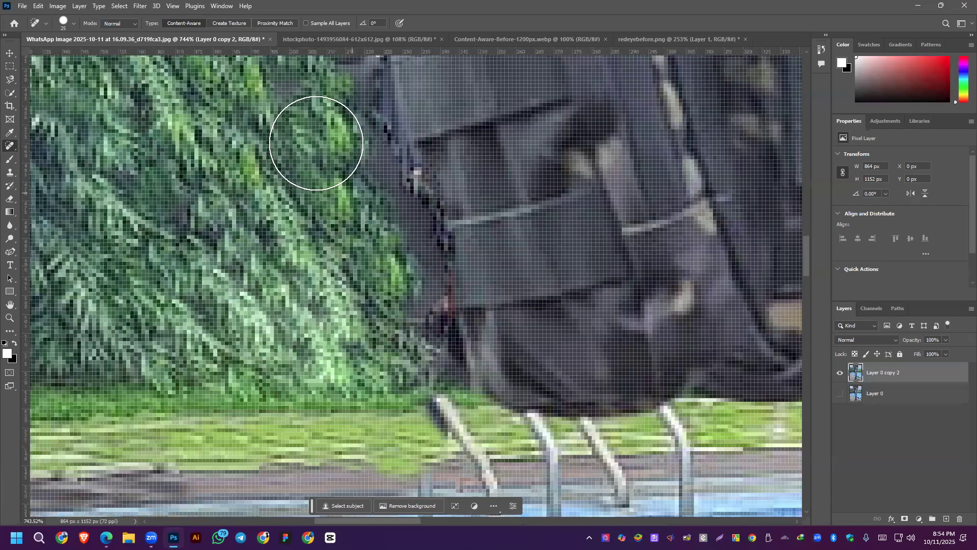
pyautogui.press('[')
pyautogui.press('[')
pyautogui.press('[')
pyautogui.press('[')
pyautogui.press('[')
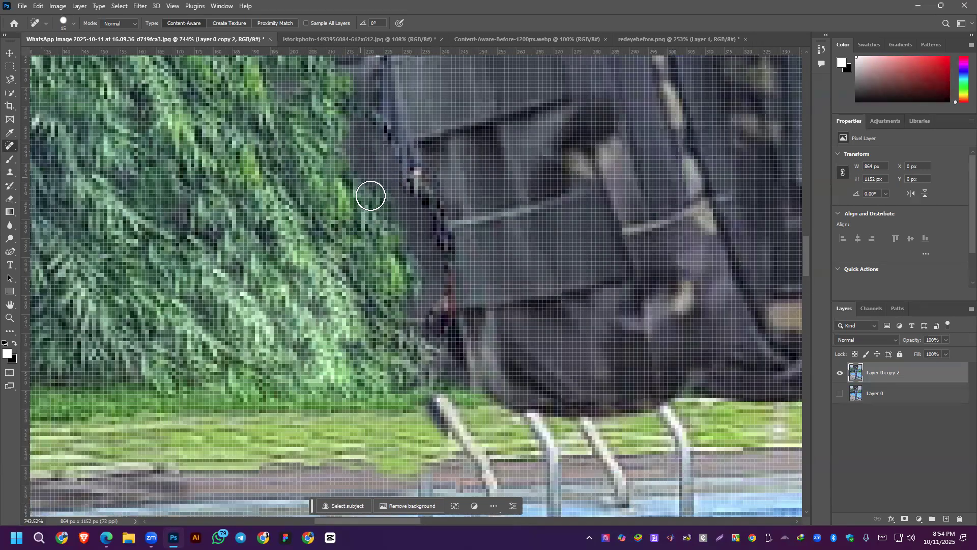
pyautogui.moveTo(349, 135)
pyautogui.mouseDown()
pyautogui.moveTo(420, 248)
pyautogui.moveTo(448, 366)
pyautogui.moveTo(414, 367)
pyautogui.moveTo(365, 288)
pyautogui.moveTo(351, 245)
pyautogui.mouseUp()
# Paint sampled hedge foliage over the dark strip beside the bag with the Healing Brush at size 50.
pyautogui.rightClick(9, 148)
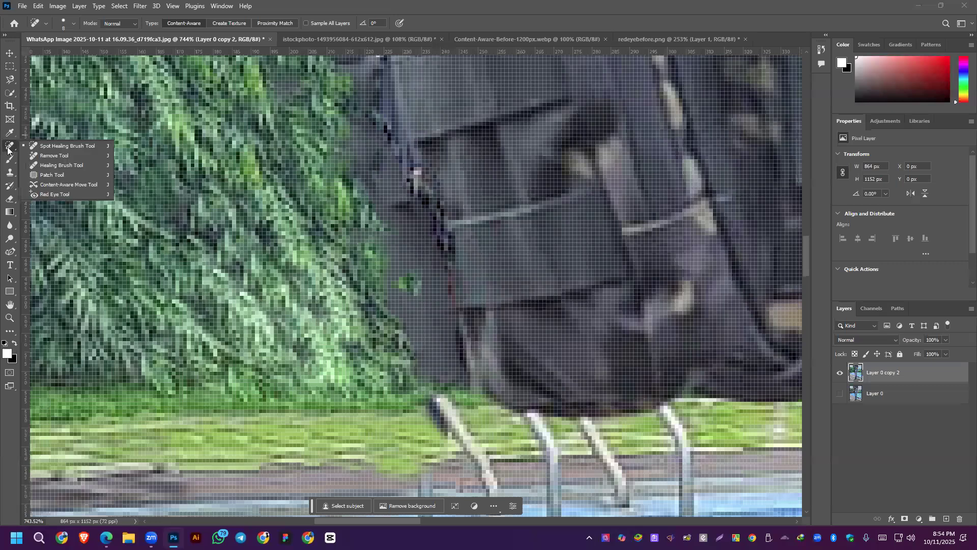
pyautogui.click(61, 164)
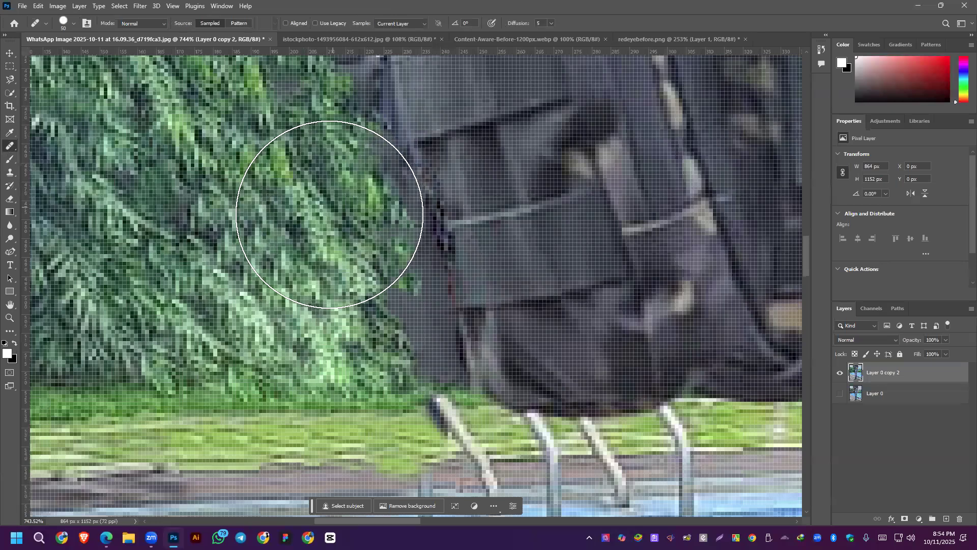
pyautogui.moveTo(328, 223)
pyautogui.mouseDown()
pyautogui.moveTo(164, 218)
pyautogui.moveTo(96, 162)
pyautogui.moveTo(322, 222)
pyautogui.moveTo(310, 193)
pyautogui.moveTo(332, 265)
pyautogui.moveTo(370, 308)
pyautogui.moveTo(365, 352)
pyautogui.moveTo(267, 332)
pyautogui.moveTo(401, 375)
pyautogui.moveTo(366, 345)
pyautogui.mouseUp()
pyautogui.moveTo(95, 323)
pyautogui.mouseDown()
pyautogui.moveTo(262, 316)
pyautogui.moveTo(305, 327)
pyautogui.moveTo(375, 316)
pyautogui.moveTo(395, 320)
pyautogui.moveTo(404, 349)
pyautogui.moveTo(392, 277)
pyautogui.moveTo(374, 224)
pyautogui.moveTo(360, 212)
pyautogui.mouseUp()
# Refine the foliage along the bag's outer edge with the Healing Brush reduced to size 30.
pyautogui.press('[')
pyautogui.press('[')
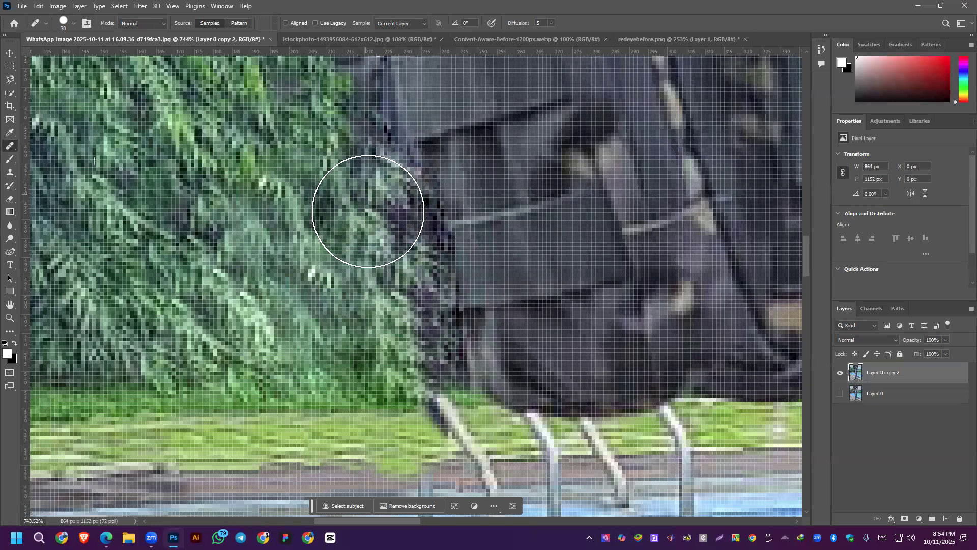
pyautogui.moveTo(360, 316)
pyautogui.mouseDown()
pyautogui.moveTo(406, 298)
pyautogui.moveTo(408, 349)
pyautogui.moveTo(365, 228)
pyautogui.moveTo(372, 222)
pyautogui.moveTo(392, 247)
pyautogui.mouseUp()
pyautogui.scroll(-3, 268, 168)
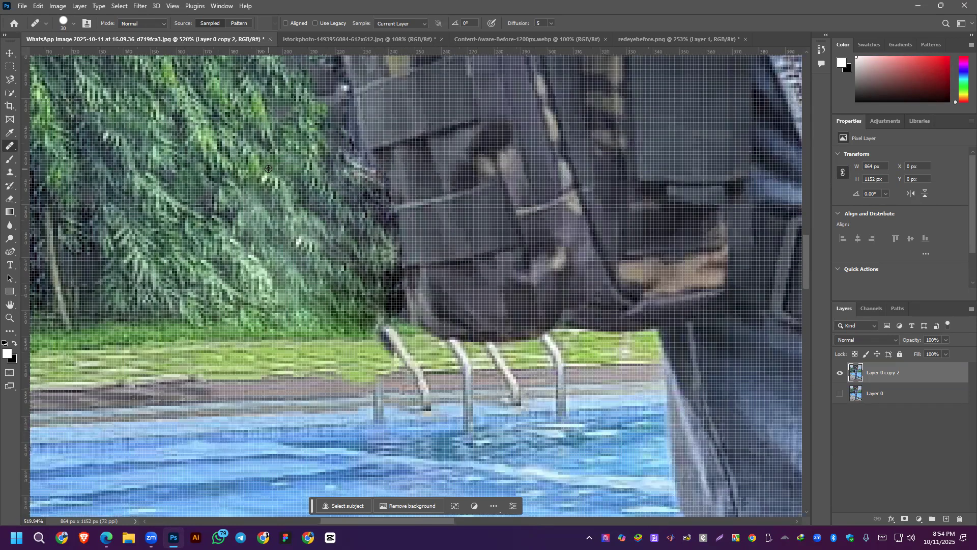
pyautogui.scroll(-5, 268, 169)
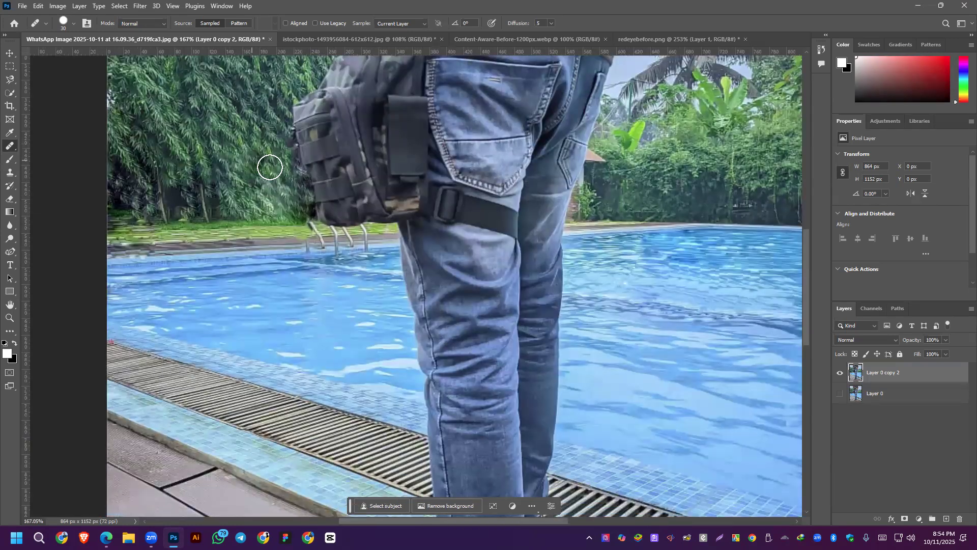
pyautogui.scroll(5, 272, 137)
pyautogui.moveTo(329, 226); pyautogui.dragTo(338, 251)
pyautogui.scroll(-1, 251, 261)
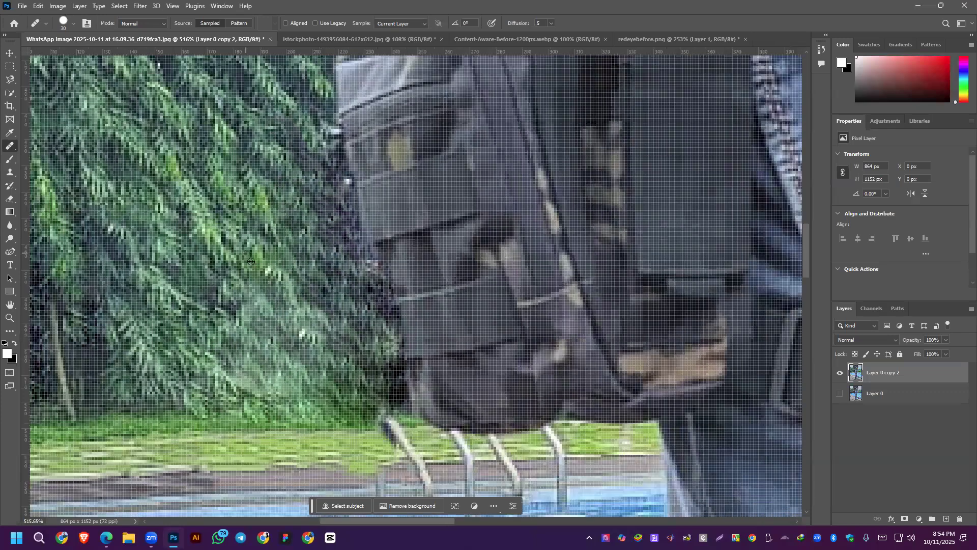
pyautogui.scroll(-7, 251, 261)
# Open the Camera Raw Filter for the retouched Layer 0 copy 2 and preview it at 100%.
pyautogui.press('v')
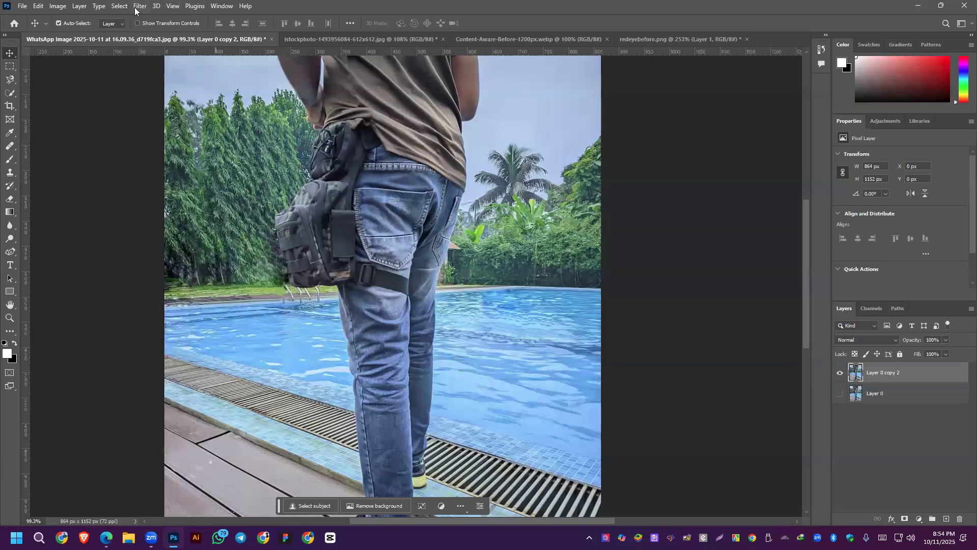
pyautogui.click(173, 6)
pyautogui.click(172, 6)
pyautogui.click(139, 6)
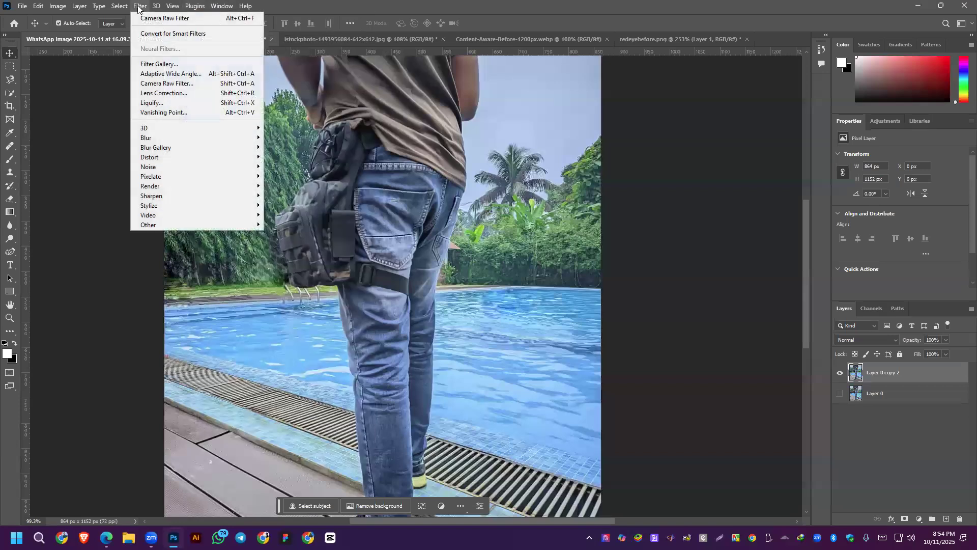
pyautogui.click(168, 84)
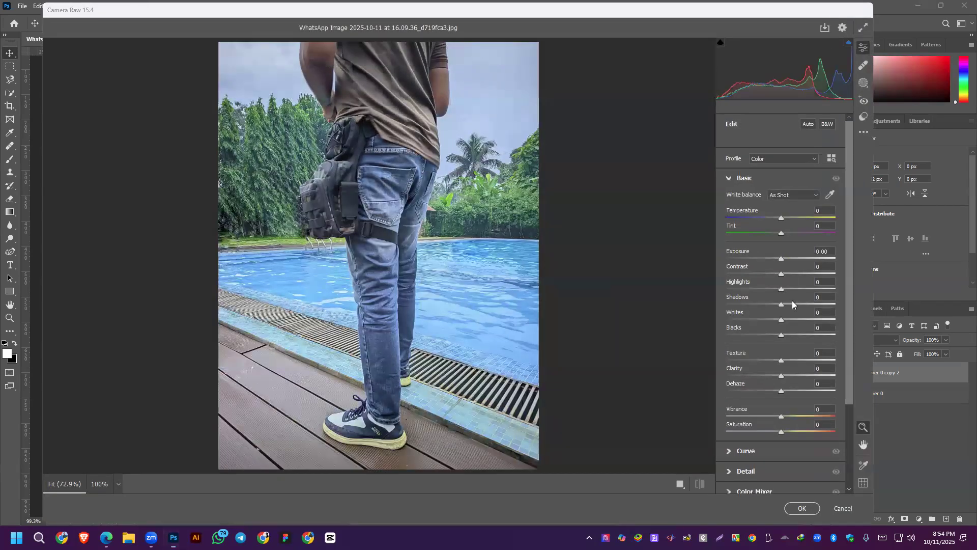
pyautogui.hotkey('ctrl', 'alt', '0')
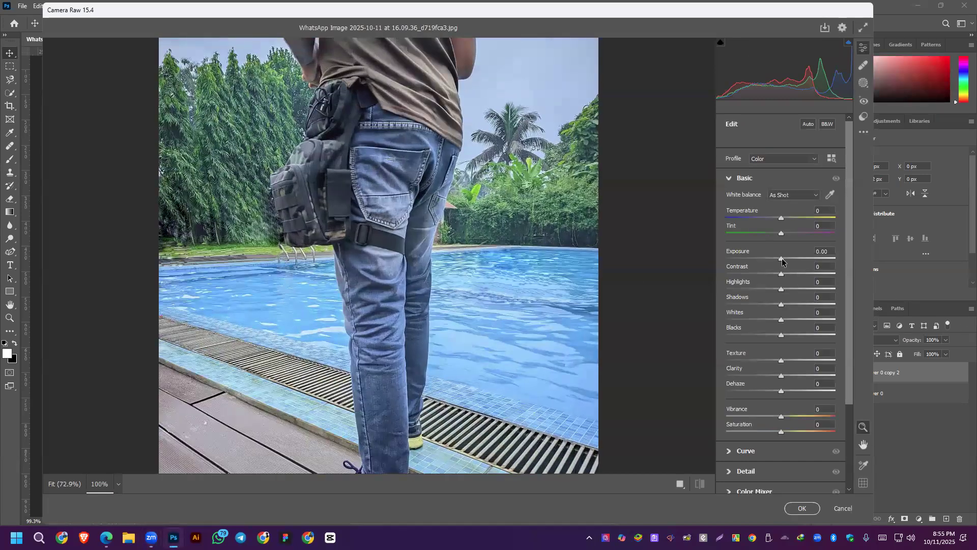
# Set Exposure to +0.35, Contrast to +28, Highlights to +23, Shadows to -50, Whites to -38 and Blacks to -29.
pyautogui.moveTo(782, 262); pyautogui.dragTo(712, 309)
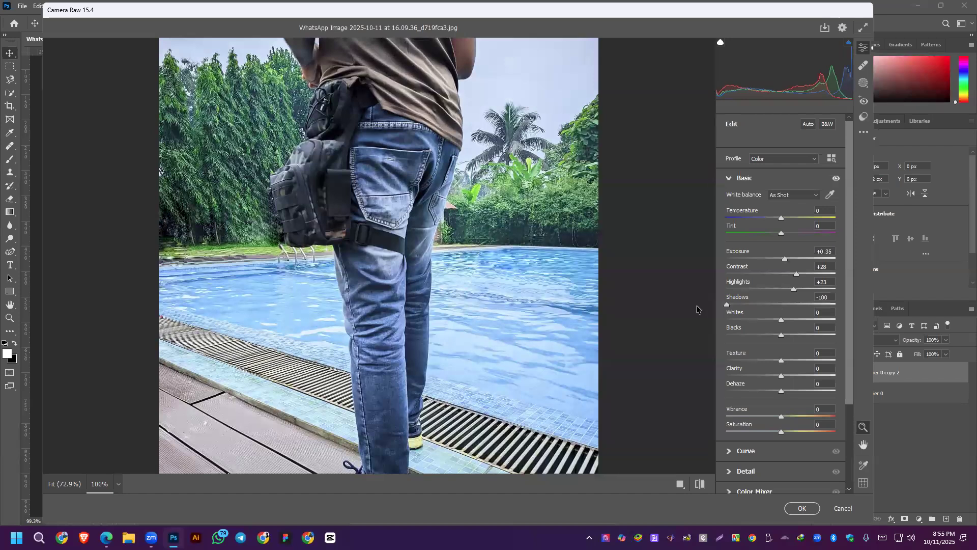
pyautogui.moveTo(727, 305); pyautogui.dragTo(752, 308)
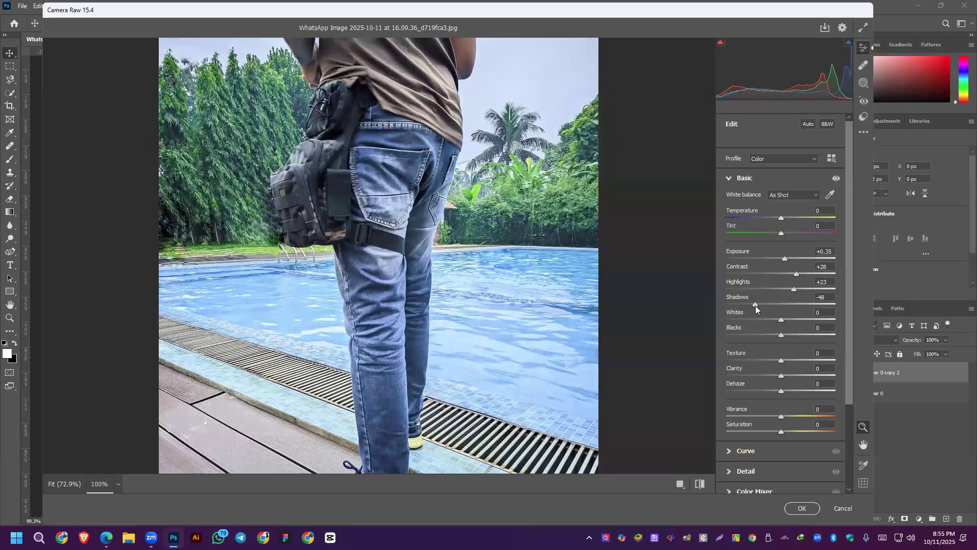
pyautogui.moveTo(755, 305); pyautogui.dragTo(862, 330)
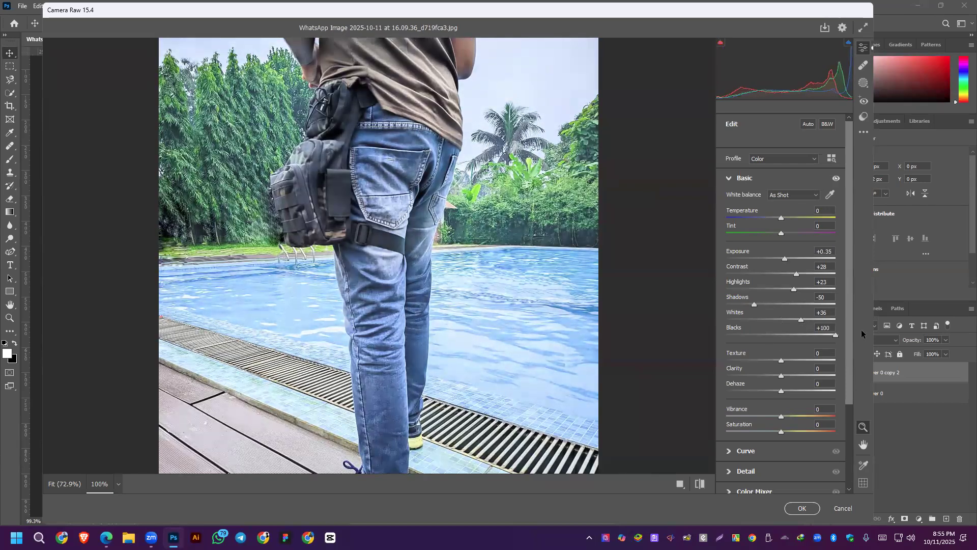
pyautogui.moveTo(799, 340); pyautogui.dragTo(767, 339)
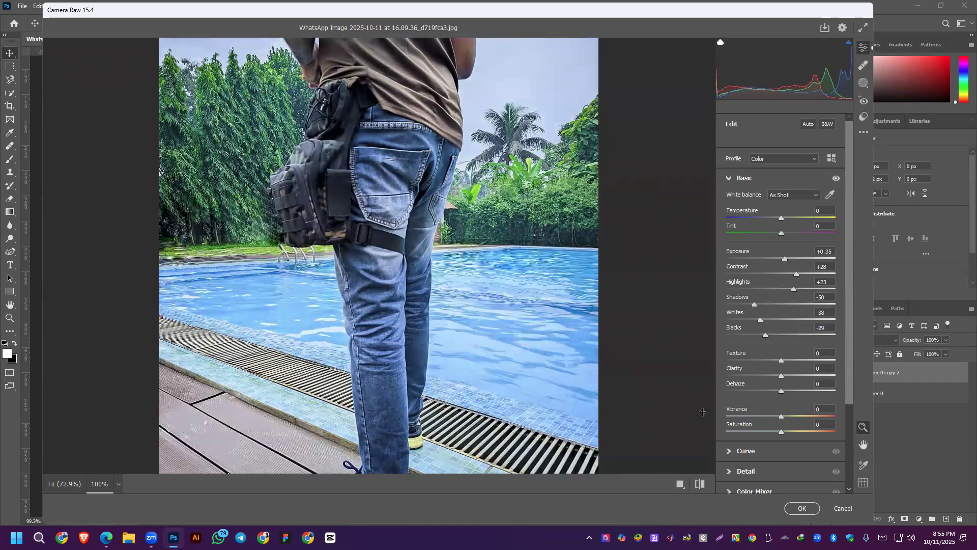
# Set Texture to +48, Clarity to +19, Dehaze to +50, Vibrance to +26 and Saturation to +44.
pyautogui.moveTo(781, 361); pyautogui.dragTo(803, 365)
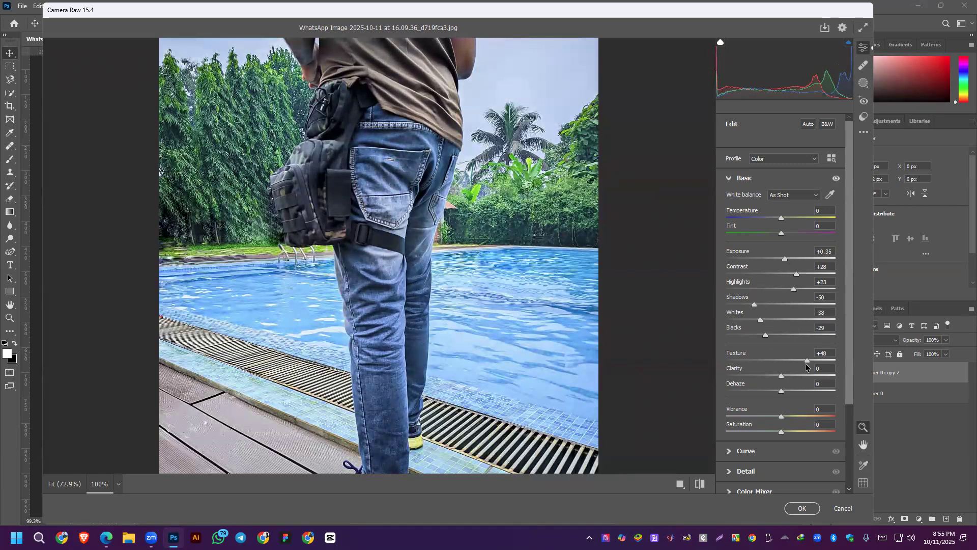
pyautogui.moveTo(786, 392)
pyautogui.mouseDown()
pyautogui.moveTo(809, 391)
pyautogui.moveTo(790, 377)
pyautogui.mouseUp()
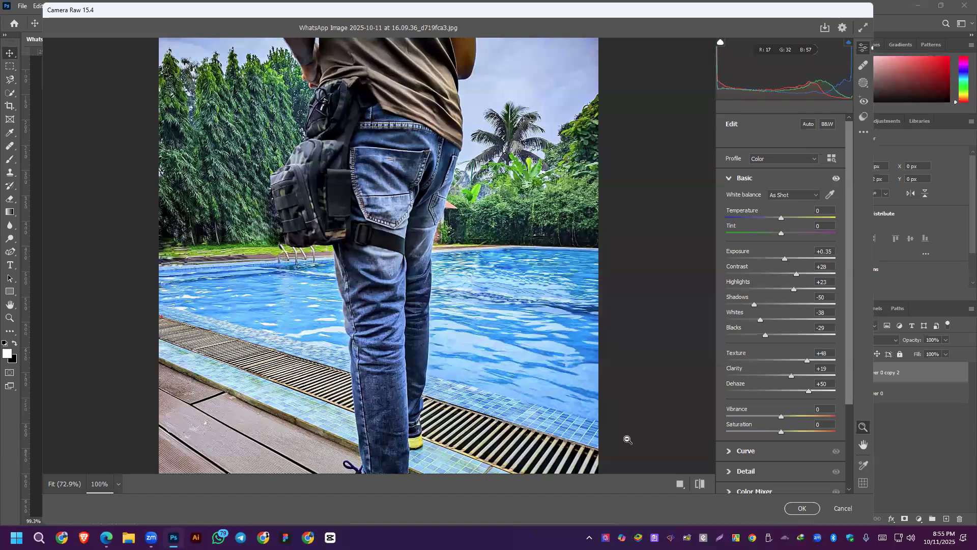
pyautogui.moveTo(783, 417); pyautogui.dragTo(790, 417)
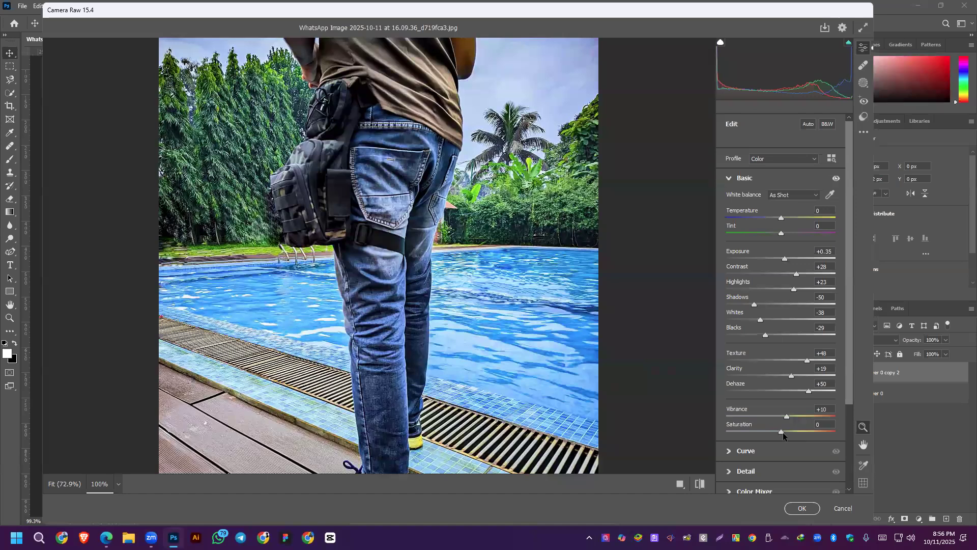
pyautogui.moveTo(781, 431)
pyautogui.mouseDown()
pyautogui.moveTo(792, 434)
pyautogui.moveTo(779, 418)
pyautogui.mouseUp()
pyautogui.doubleClick(780, 415)
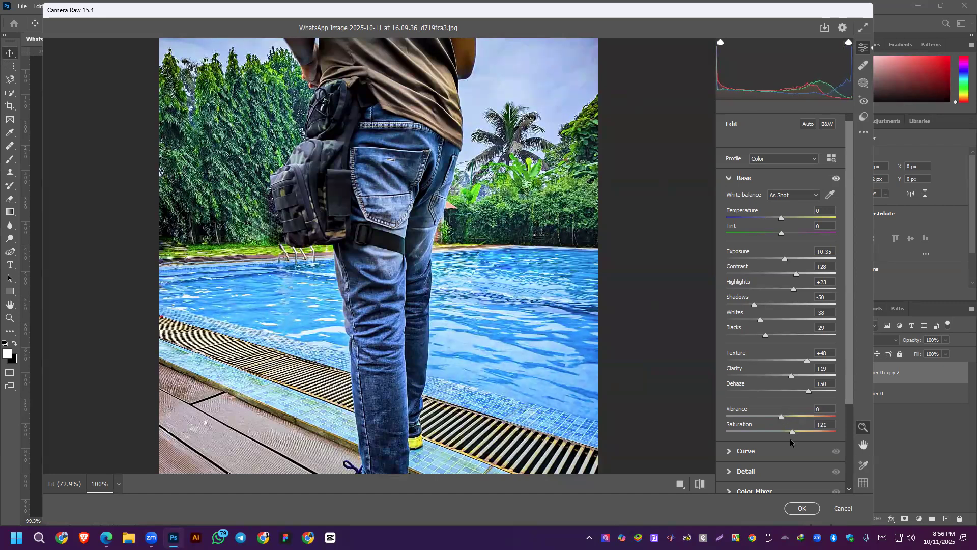
pyautogui.moveTo(805, 431); pyautogui.dragTo(830, 432)
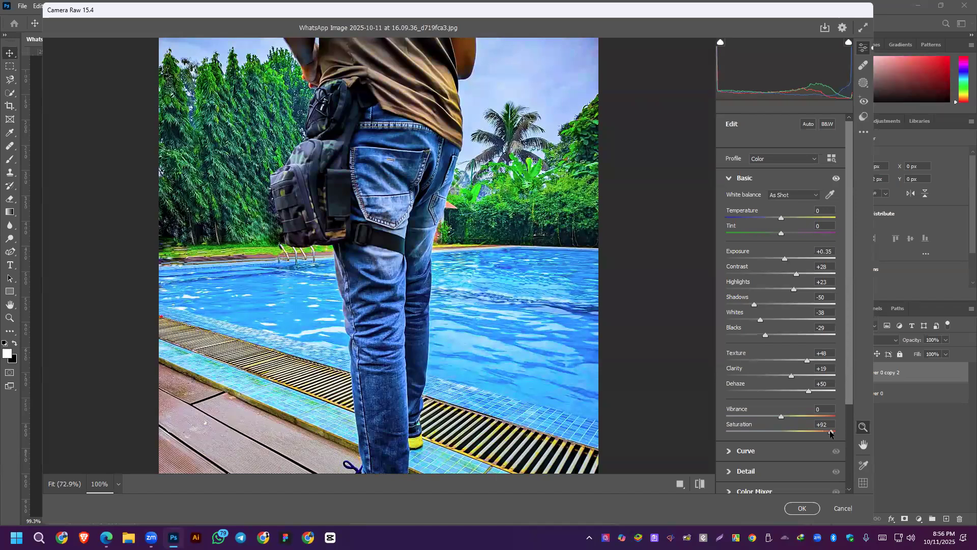
pyautogui.moveTo(821, 432)
pyautogui.mouseDown()
pyautogui.moveTo(791, 416)
pyautogui.moveTo(804, 433)
pyautogui.mouseUp()
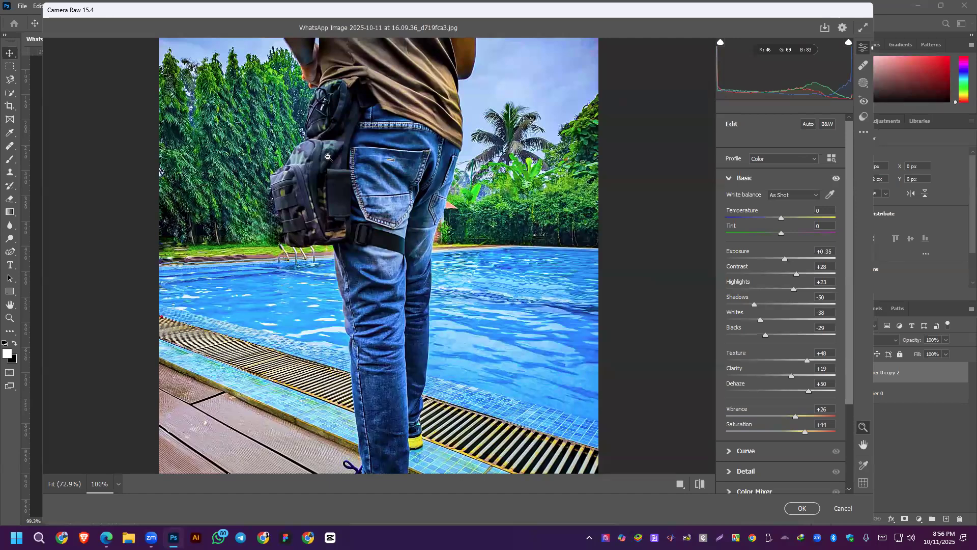
# Set the detail adjustments to Sharpening 64, Noise Reduction 70 and Color Noise Reduction 70.
pyautogui.scroll(-3, 771, 366)
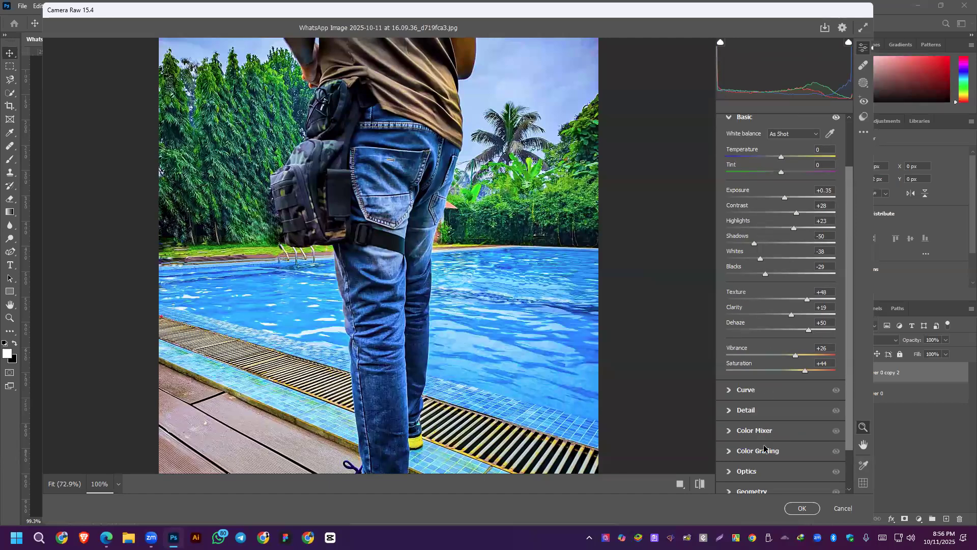
pyautogui.scroll(-2, 732, 364)
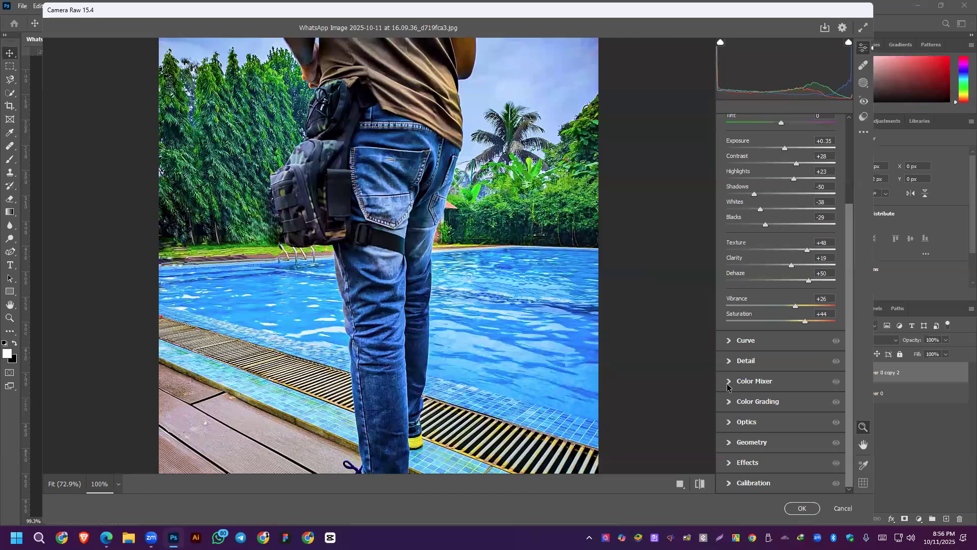
pyautogui.click(732, 361)
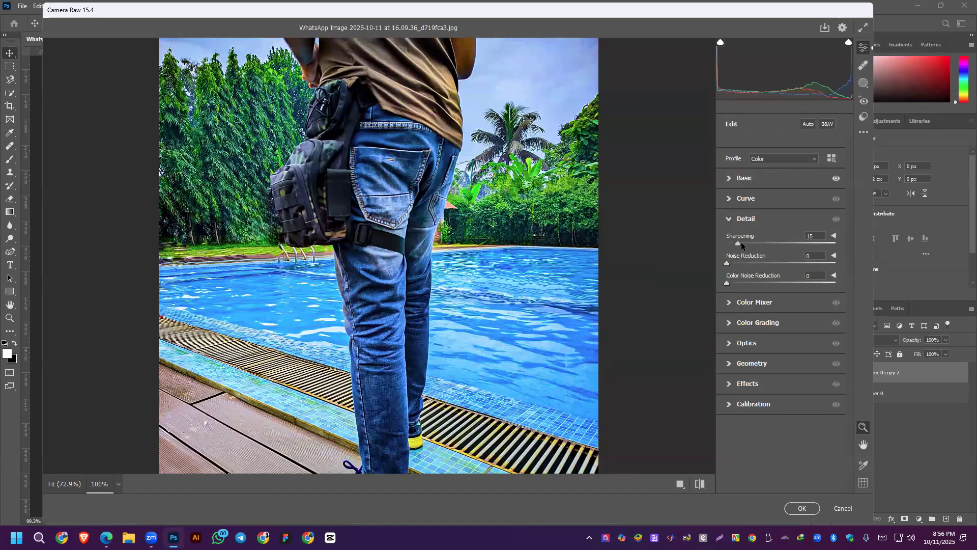
pyautogui.moveTo(766, 242); pyautogui.dragTo(774, 242)
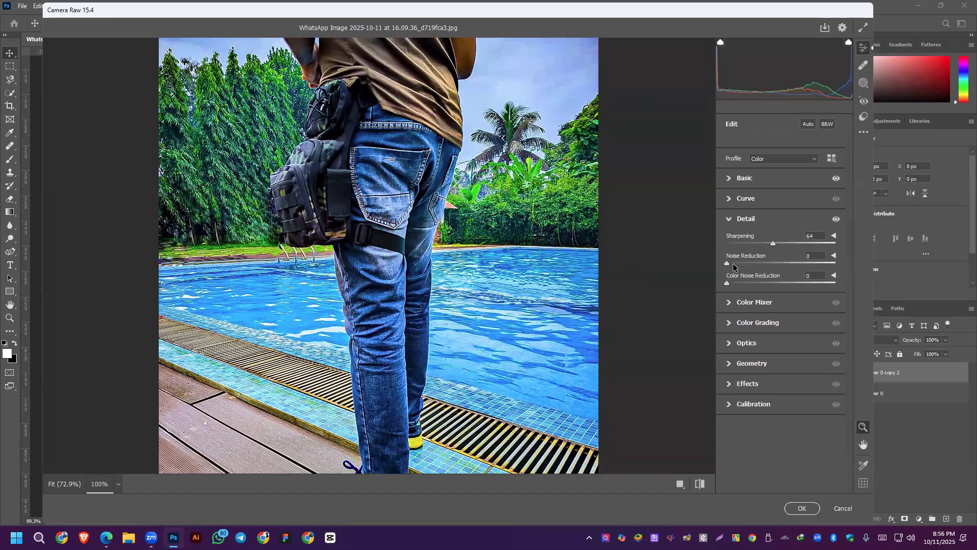
pyautogui.moveTo(727, 263); pyautogui.dragTo(803, 265)
pyautogui.moveTo(727, 283); pyautogui.dragTo(771, 283)
pyautogui.click(804, 283)
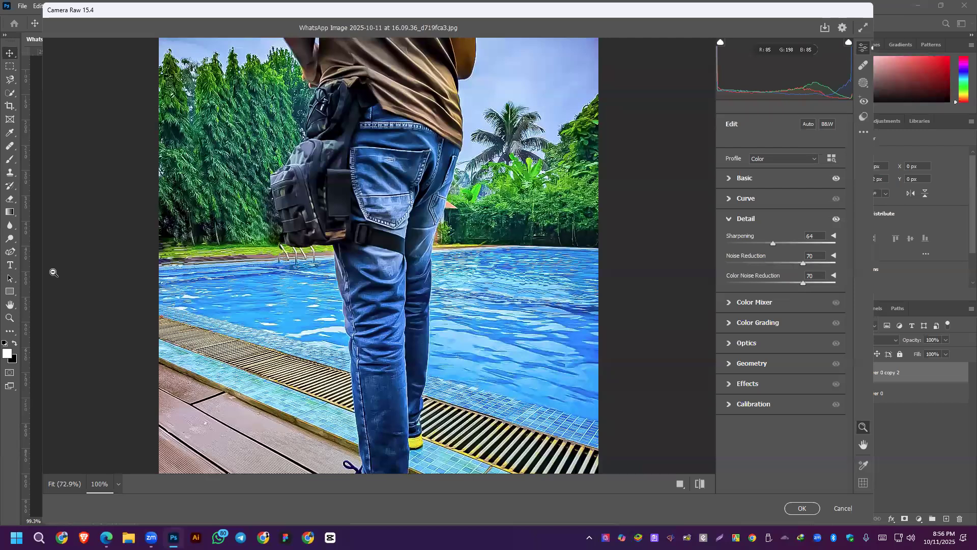
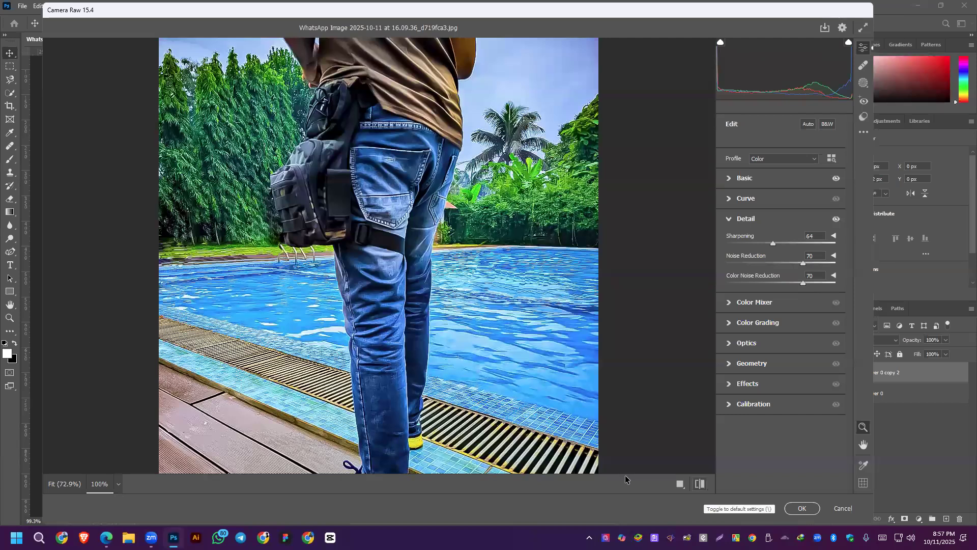
# Compare the photo with its default settings, apply the Camera Raw adjustments, and show the original Layer 0 for comparison.
pyautogui.press('\\')
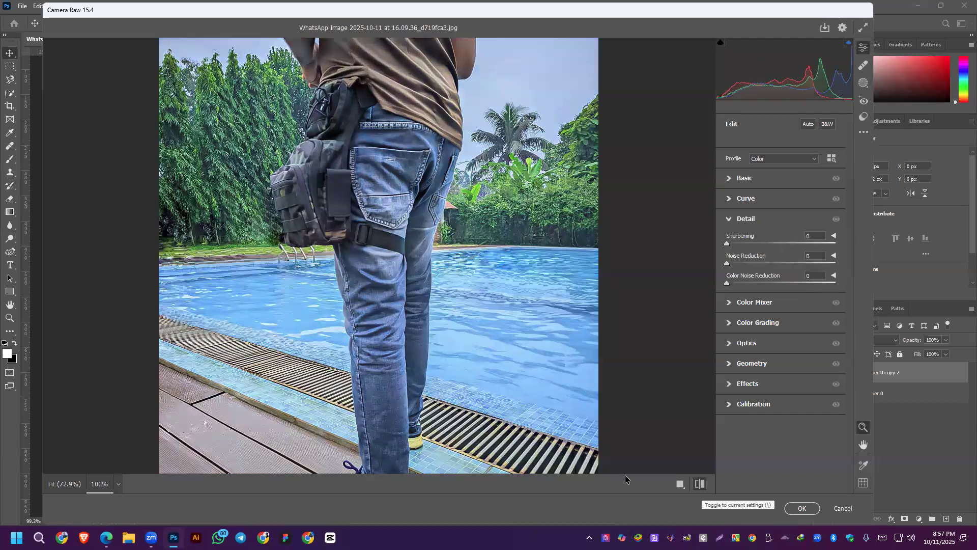
pyautogui.press('\\')
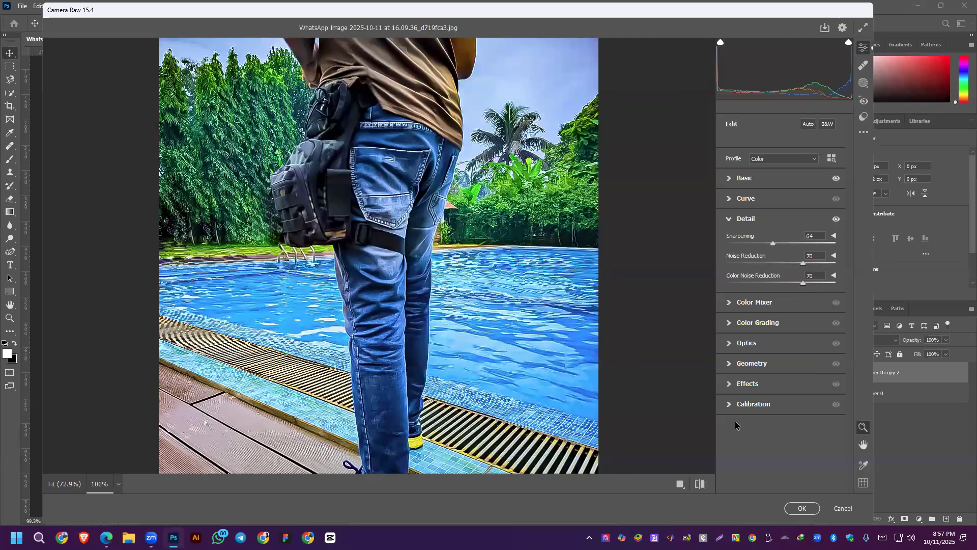
pyautogui.click(803, 508)
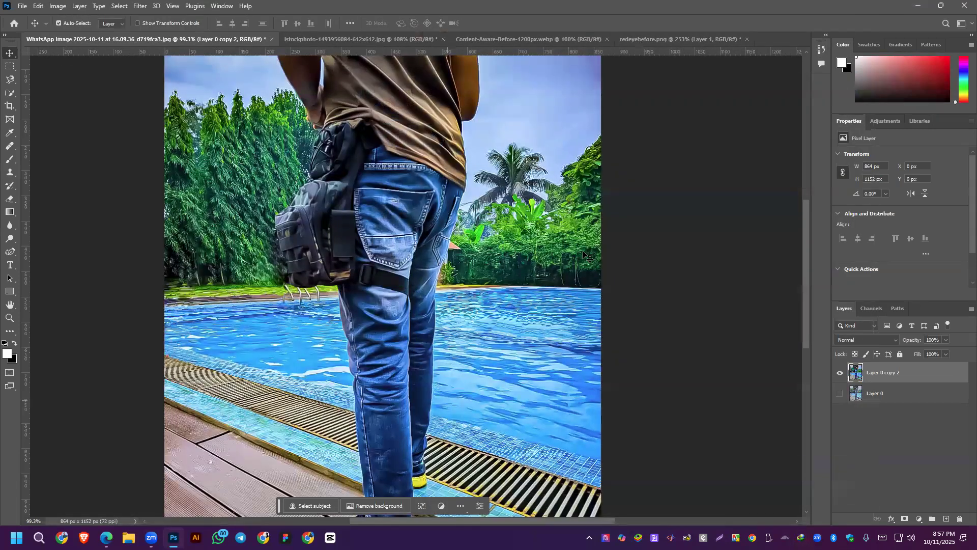
pyautogui.click(839, 376)
pyautogui.click(839, 376)
# Try to paint out the stray post at the pool's edge with the History Brush and compare with the original Layer 0.
pyautogui.scroll(5, 257, 315)
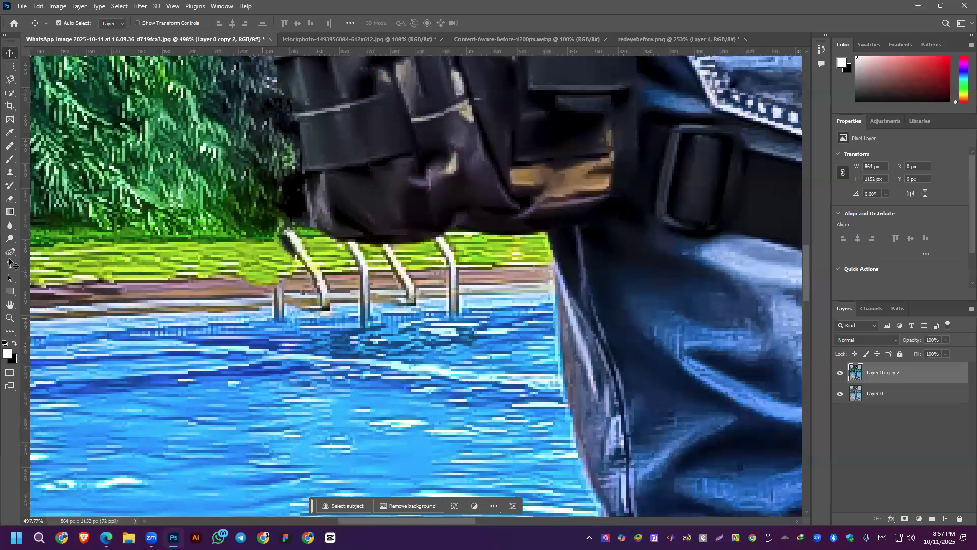
pyautogui.click(11, 173)
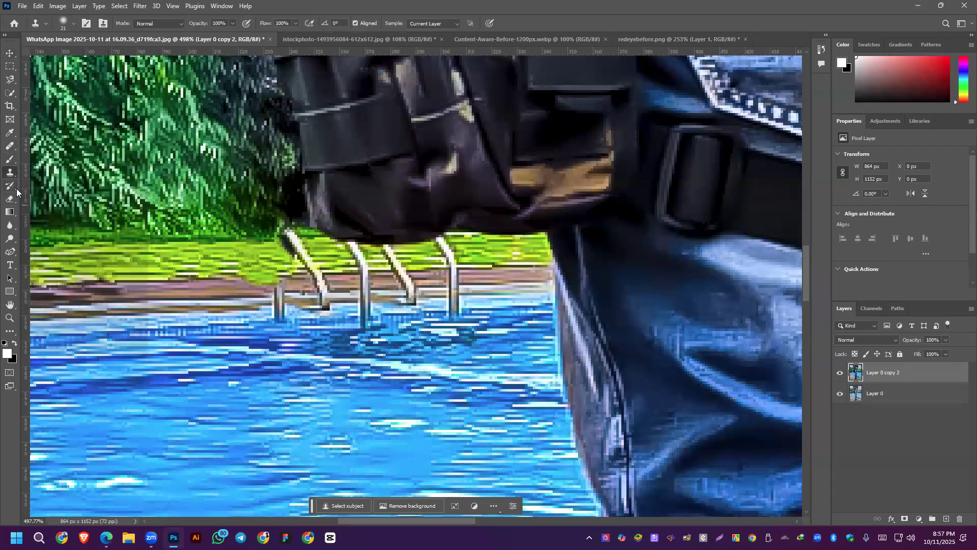
pyautogui.click(10, 186)
pyautogui.moveTo(283, 268)
pyautogui.mouseDown()
pyautogui.moveTo(268, 211)
pyautogui.moveTo(275, 281)
pyautogui.moveTo(286, 231)
pyautogui.moveTo(282, 223)
pyautogui.moveTo(278, 303)
pyautogui.moveTo(291, 276)
pyautogui.moveTo(298, 203)
pyautogui.moveTo(295, 342)
pyautogui.moveTo(293, 214)
pyautogui.moveTo(310, 212)
pyautogui.moveTo(294, 311)
pyautogui.moveTo(280, 181)
pyautogui.moveTo(279, 390)
pyautogui.mouseUp()
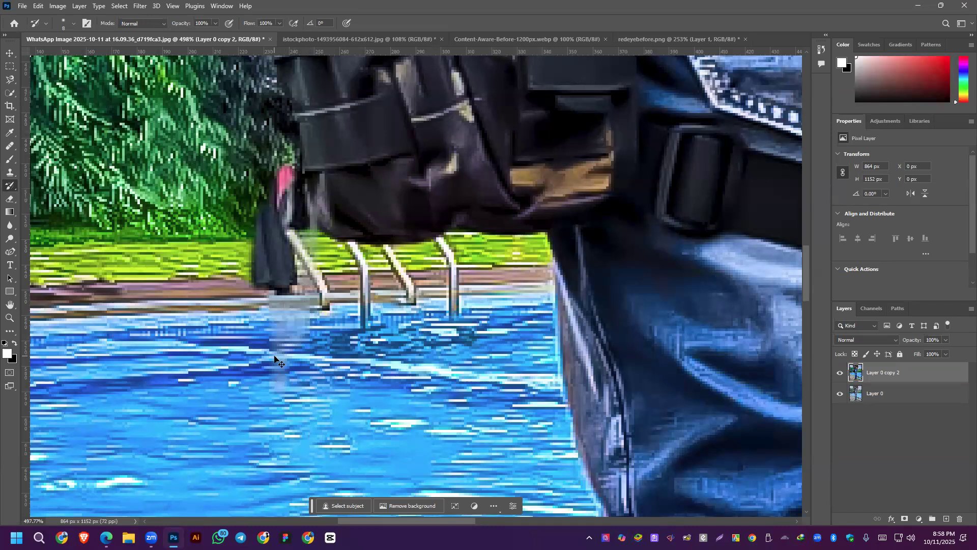
pyautogui.hotkey('ctrl', ',')
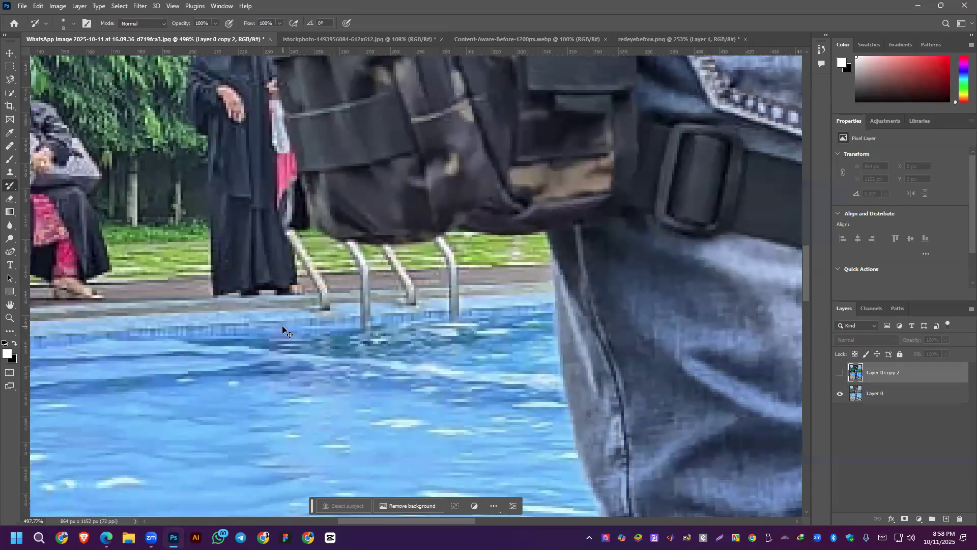
pyautogui.hotkey('ctrl', ',')
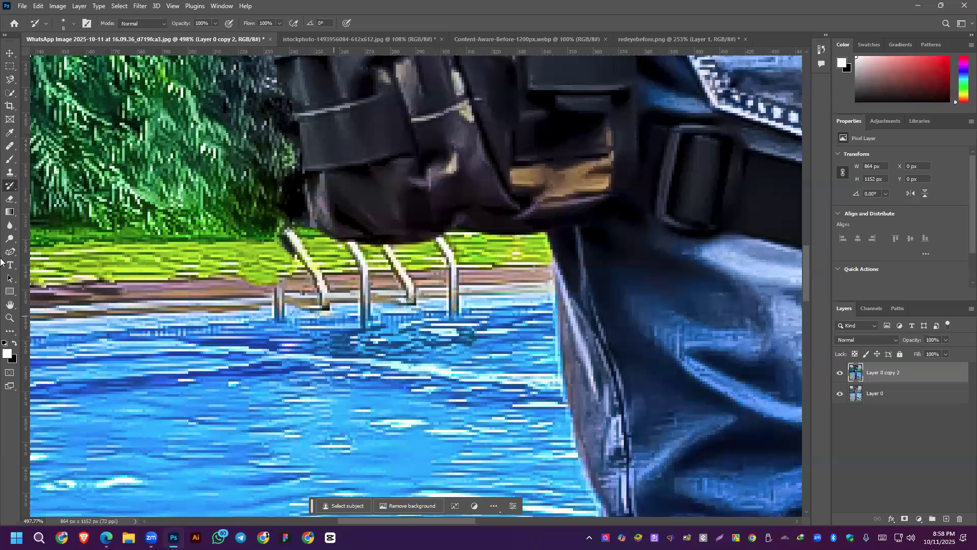
# Remove the stray post and the ladder's outermost handrail beside the bag with the content-aware Spot Healing Brush.
pyautogui.click(10, 147)
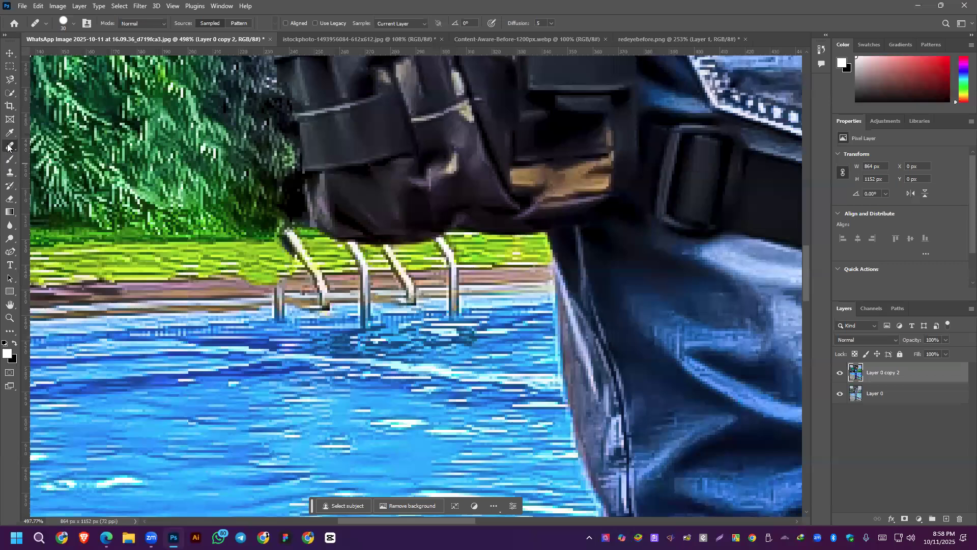
pyautogui.hotkey('shift', 'j')
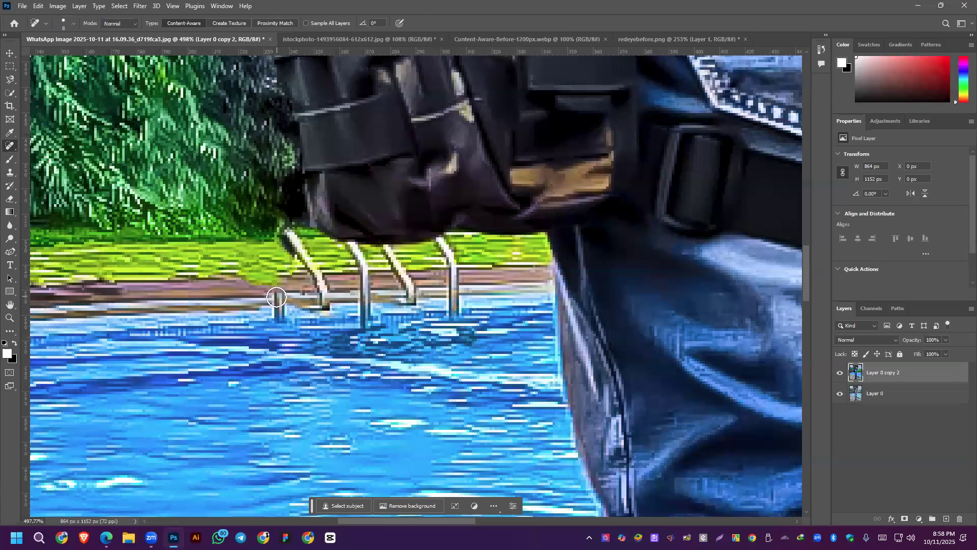
pyautogui.moveTo(277, 295); pyautogui.dragTo(278, 318)
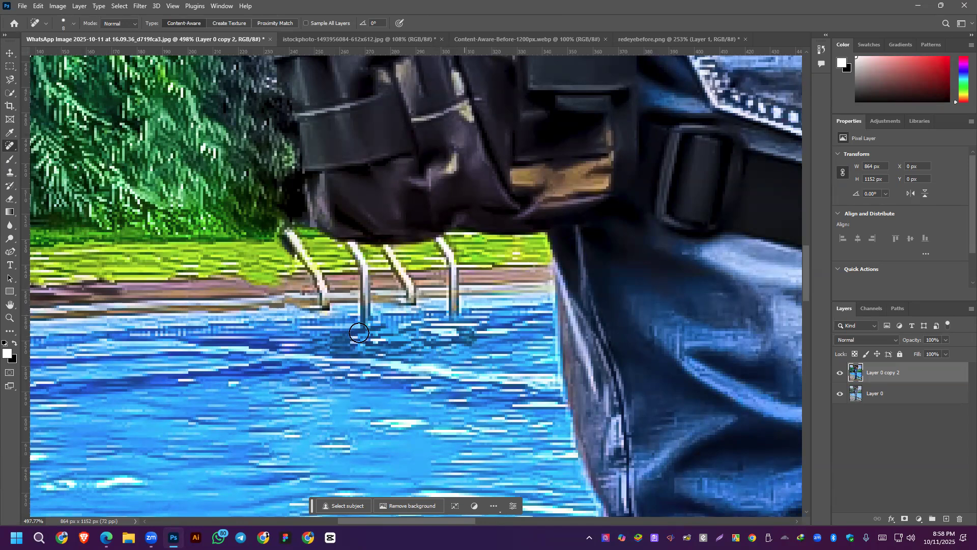
pyautogui.scroll(-5, 359, 333)
pyautogui.scroll(2, 311, 289)
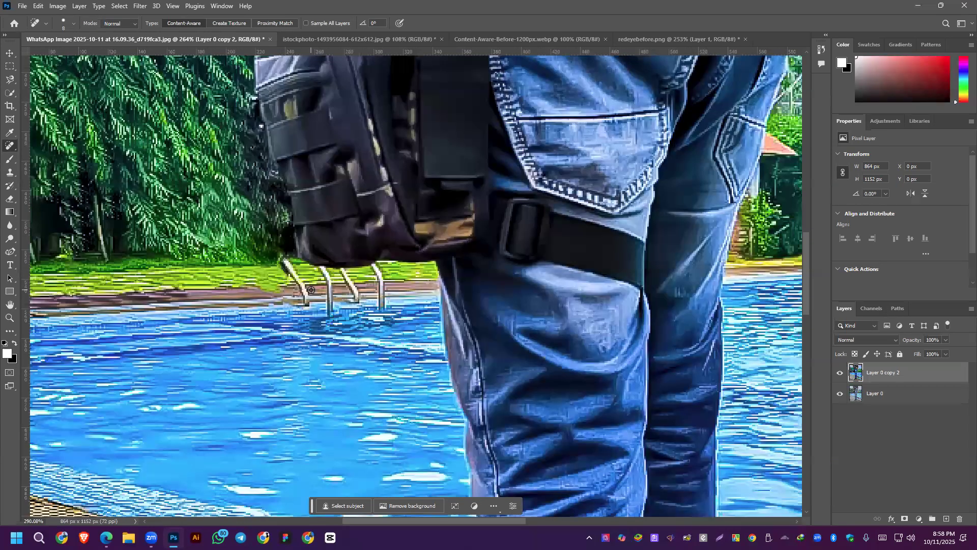
pyautogui.scroll(2, 302, 292)
pyautogui.moveTo(299, 296)
pyautogui.mouseDown()
pyautogui.moveTo(300, 320)
pyautogui.moveTo(297, 283)
pyautogui.moveTo(272, 253)
pyautogui.moveTo(291, 273)
pyautogui.moveTo(300, 313)
pyautogui.mouseUp()
pyautogui.scroll(-3, 357, 350)
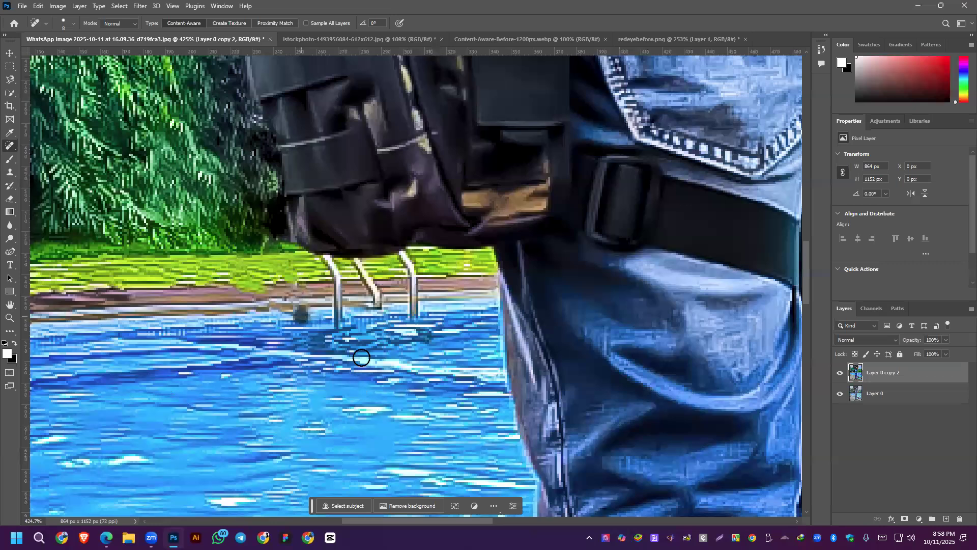
# Examine the retouched pool edge, the whole photo and the front shoe at different magnifications.
pyautogui.scroll(-8, 327, 367)
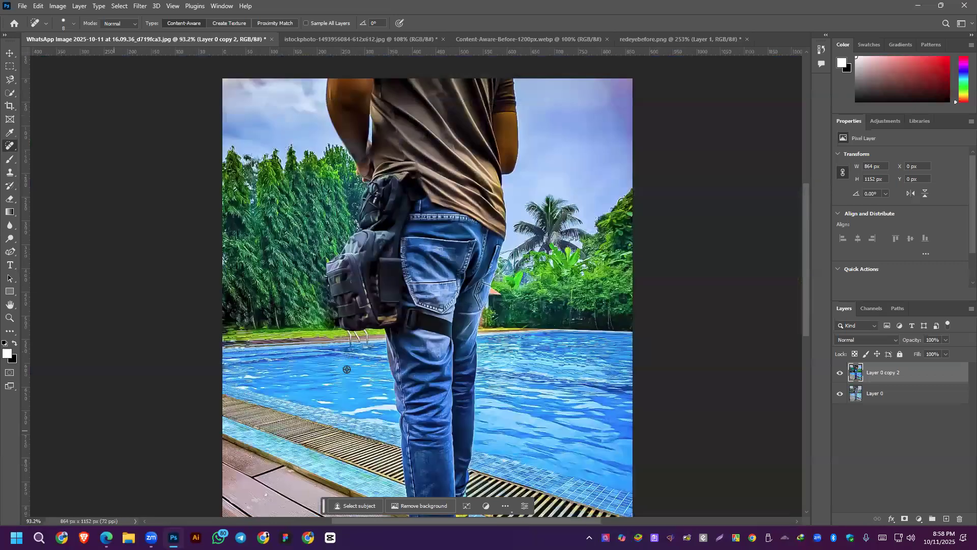
pyautogui.scroll(4, 441, 357)
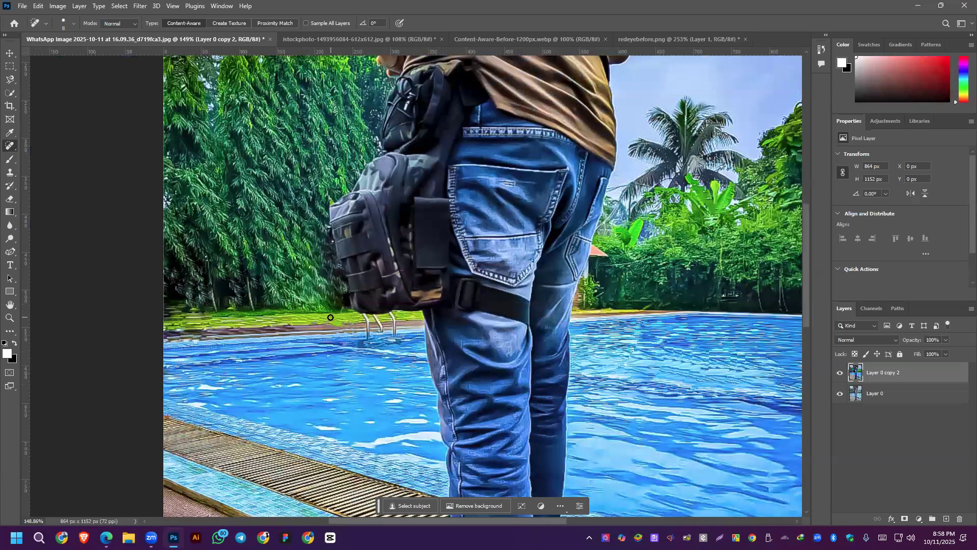
pyautogui.scroll(-4, 298, 292)
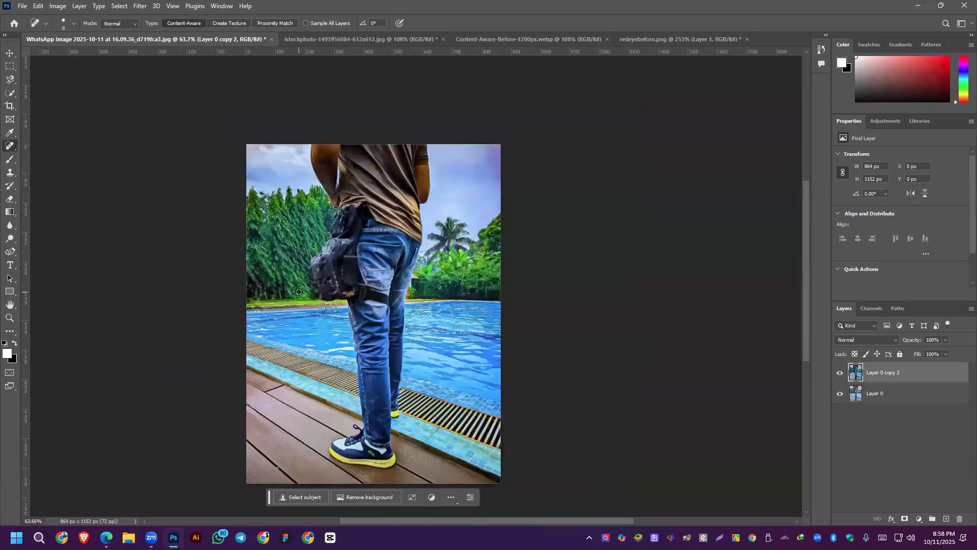
pyautogui.scroll(-1, 157, 308)
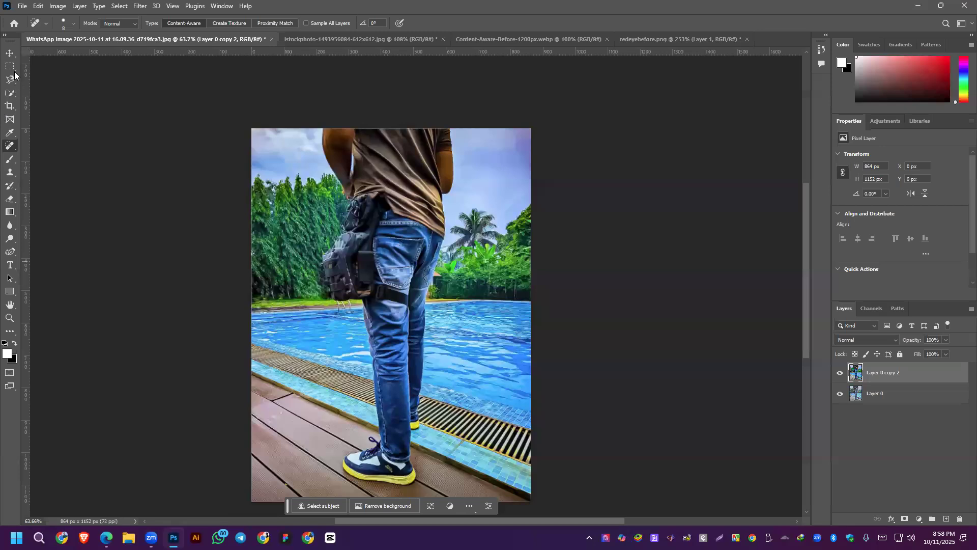
pyautogui.press('v')
pyautogui.scroll(8, 379, 477)
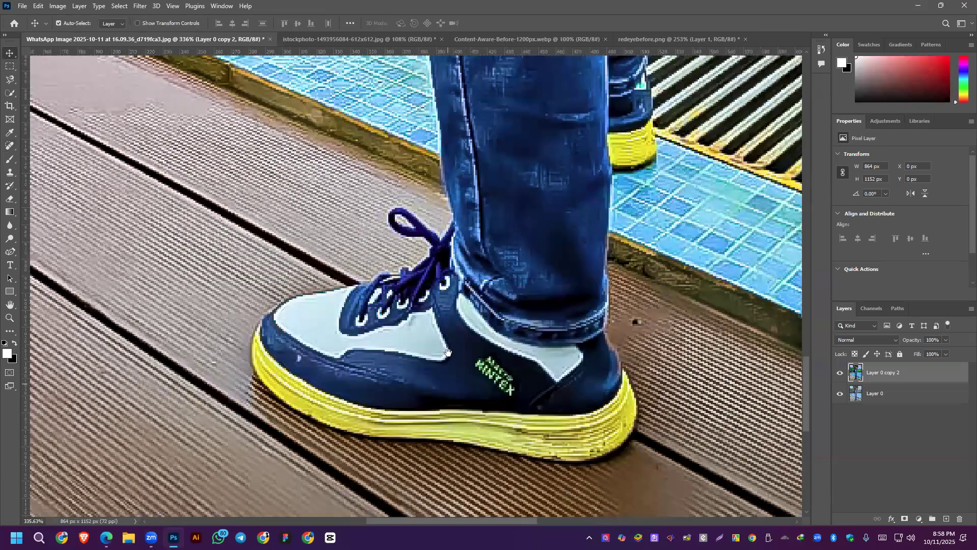
pyautogui.scroll(-2, 450, 312)
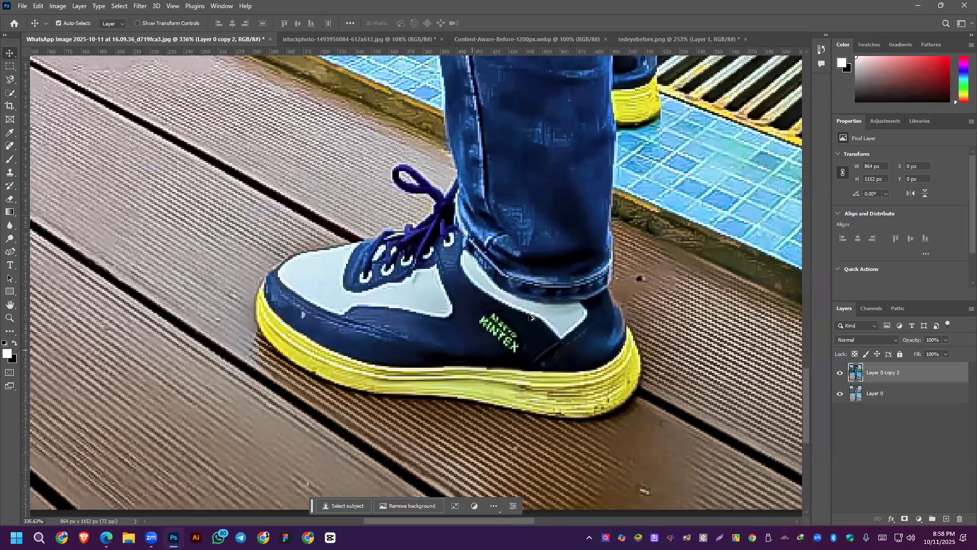
pyautogui.keyDown('alt'); pyautogui.scroll(-5, 531, 316); pyautogui.keyUp('alt')
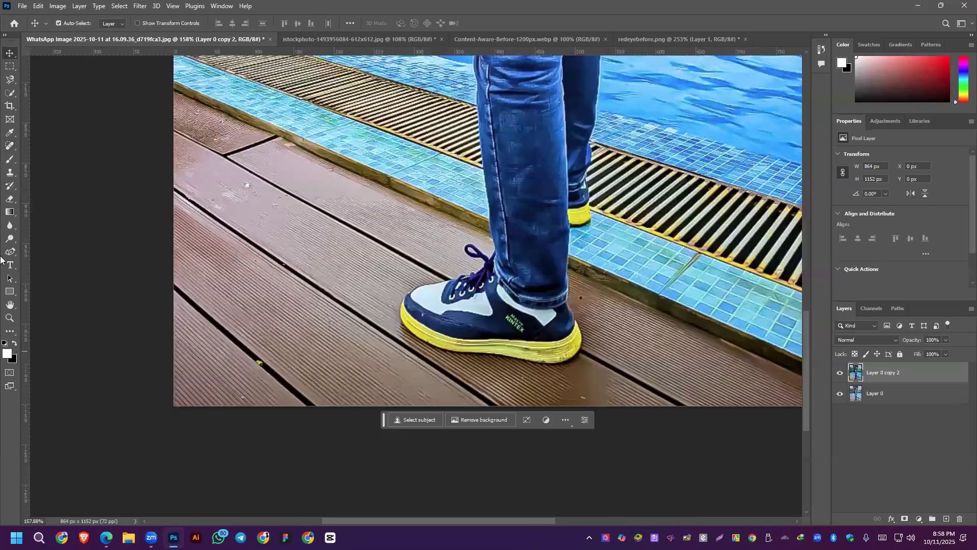
# Try to select the front shoe's yellow sole with the Quick Selection tool, starting at the toe, and clear the selection.
pyautogui.click(10, 93)
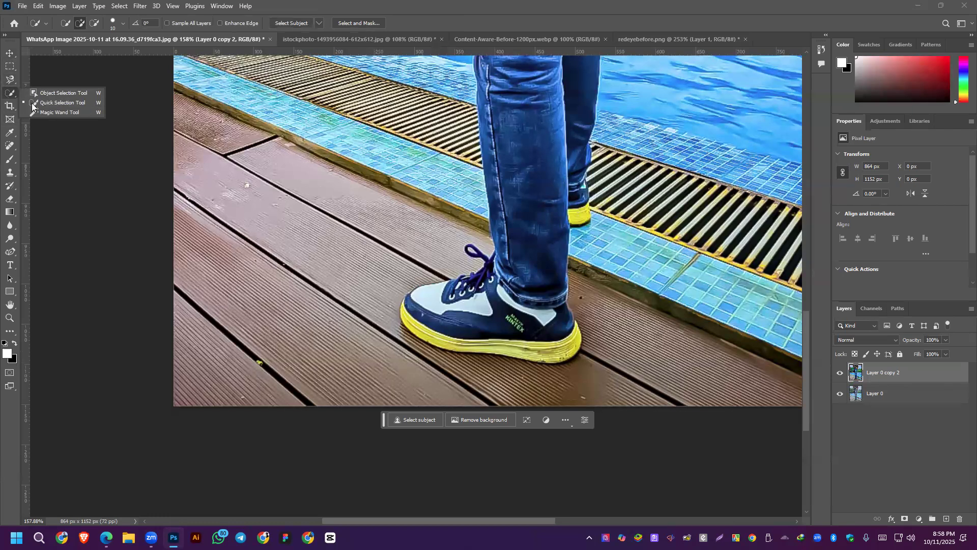
pyautogui.click(34, 104)
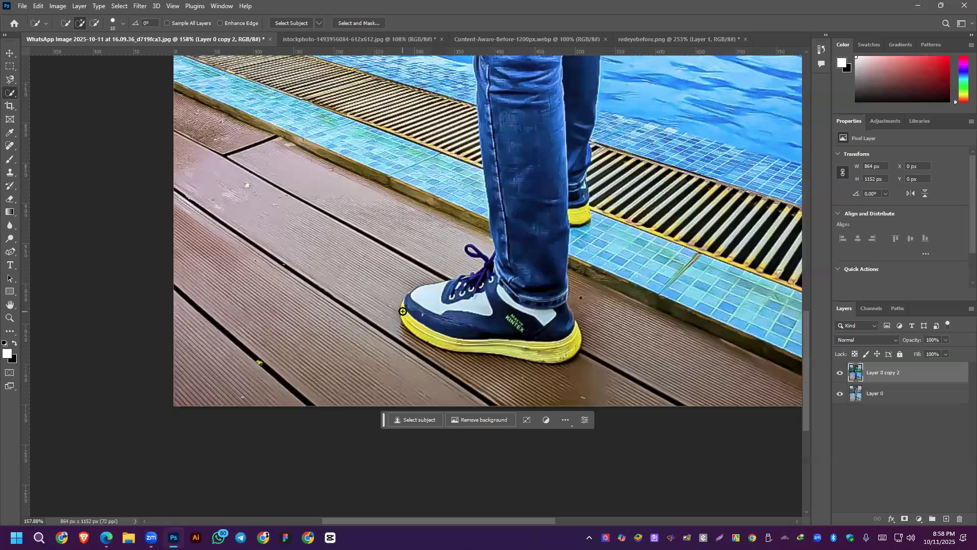
pyautogui.click(403, 311)
pyautogui.scroll(2, 403, 308)
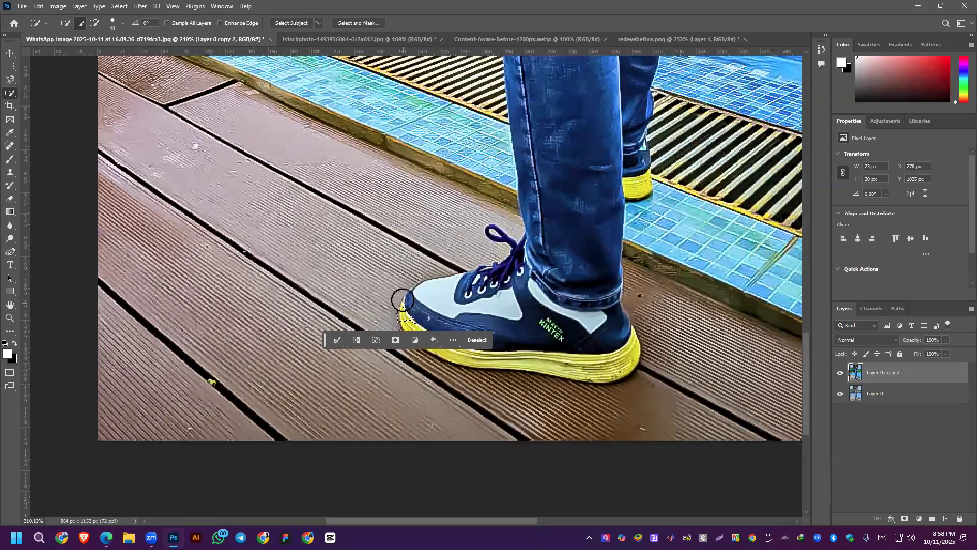
pyautogui.scroll(3, 403, 301)
pyautogui.moveTo(403, 293); pyautogui.dragTo(407, 331)
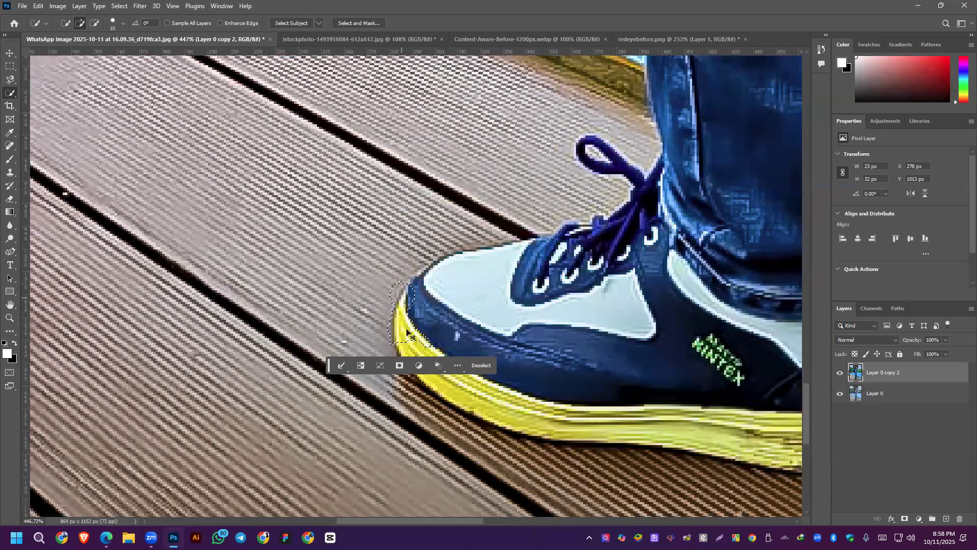
pyautogui.scroll(-2, 407, 331)
pyautogui.hotkey('ctrl', 'd')
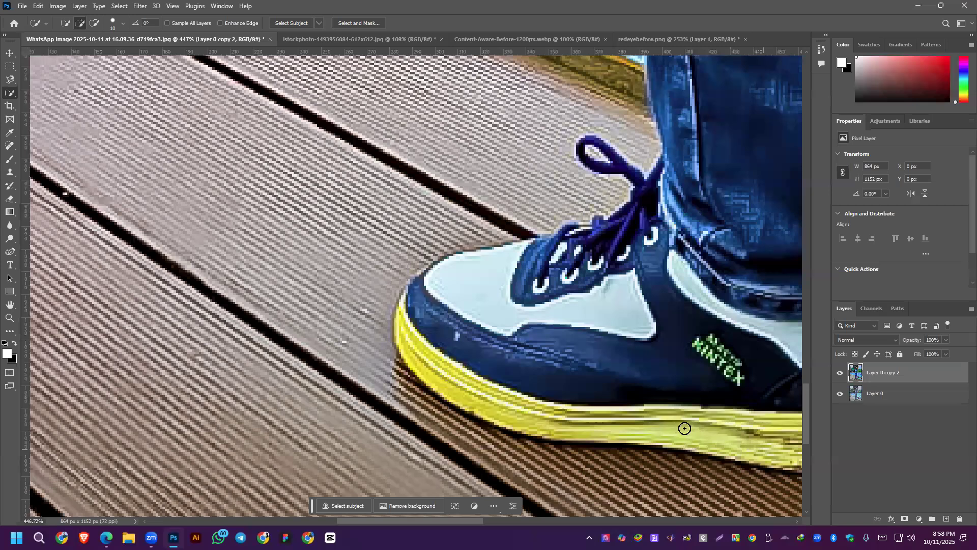
# Try to select the front shoe's yellow sole near the heel with the Magic Wand.
pyautogui.scroll(-1, 706, 367)
pyautogui.moveTo(706, 367); pyautogui.dragTo(467, 381)
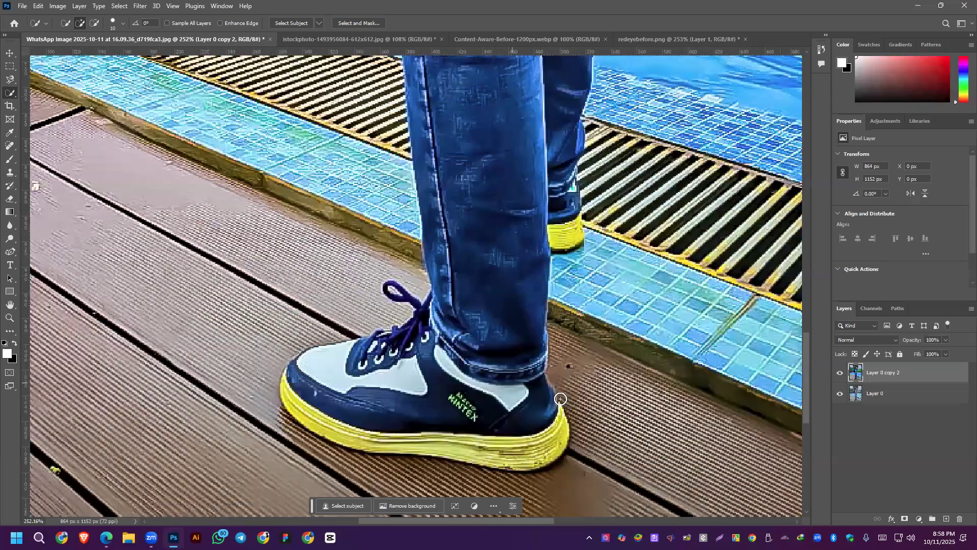
pyautogui.rightClick(6, 96)
pyautogui.hotkey('shift', 'w')
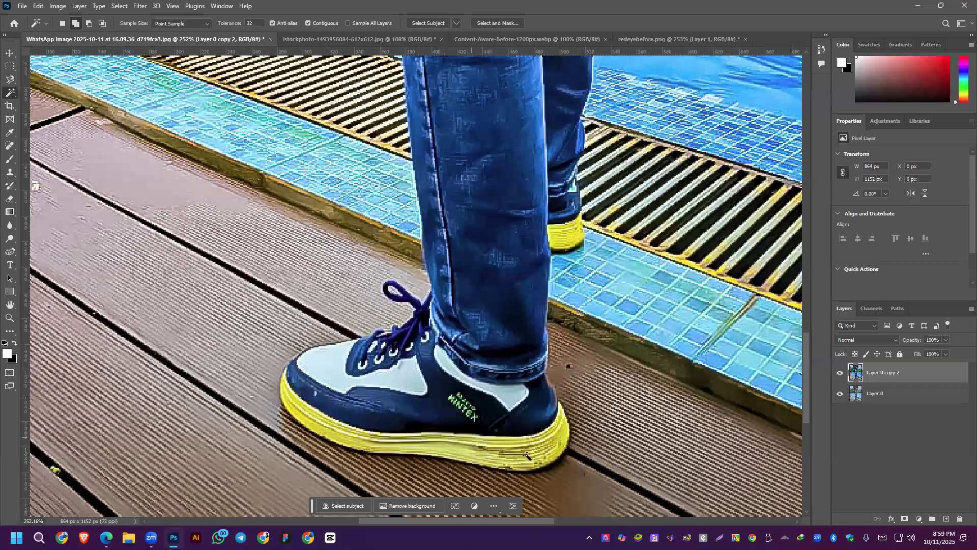
pyautogui.click(525, 449)
# Clear the small selection and outline the front shoe's entire yellow sole with the Magnetic Lasso.
pyautogui.click(10, 66)
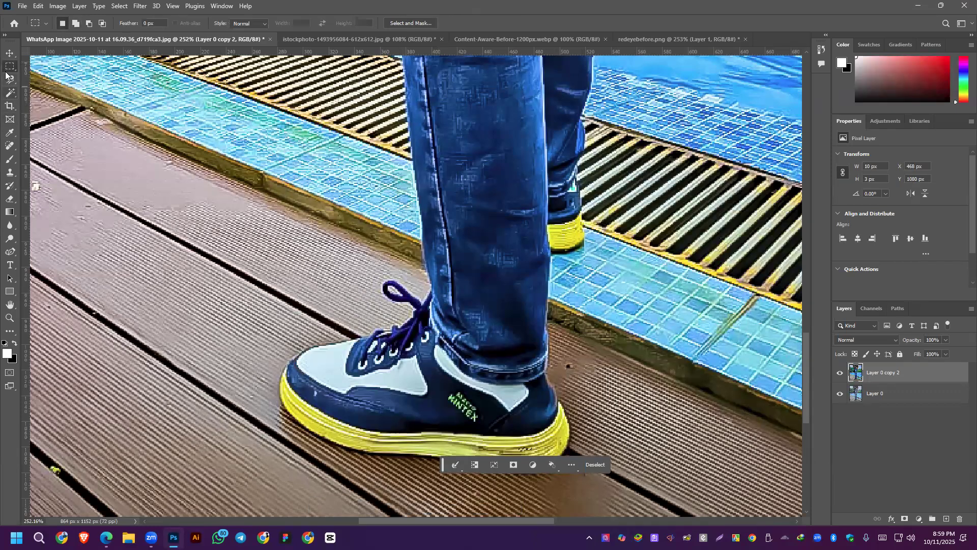
pyautogui.rightClick(11, 79)
pyautogui.click(48, 95)
pyautogui.rightClick(7, 81)
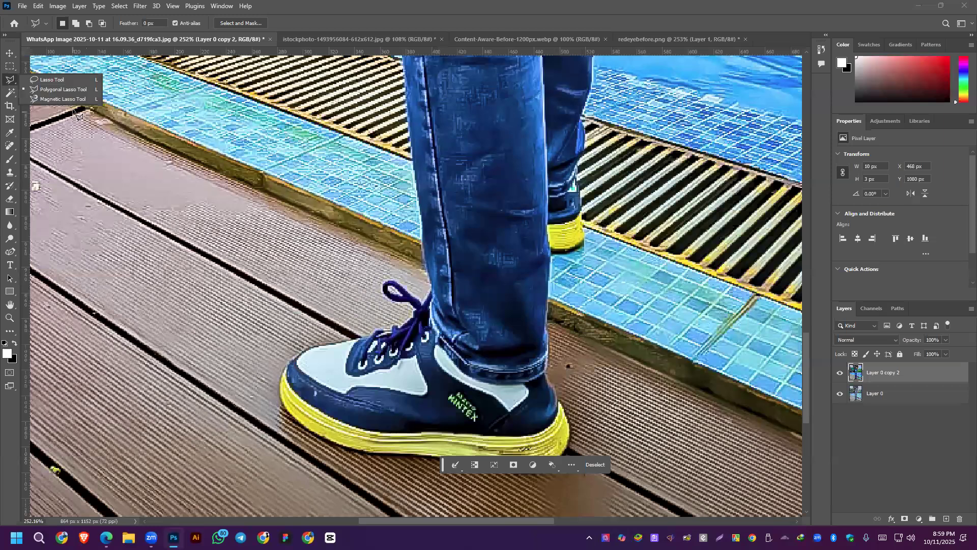
pyautogui.click(51, 102)
pyautogui.hotkey('ctrl', 'd')
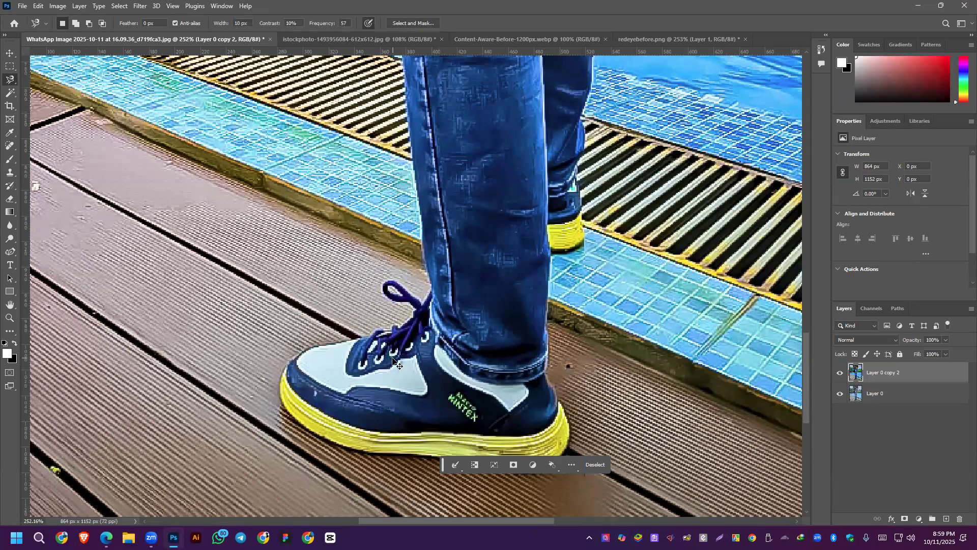
pyautogui.click(289, 362)
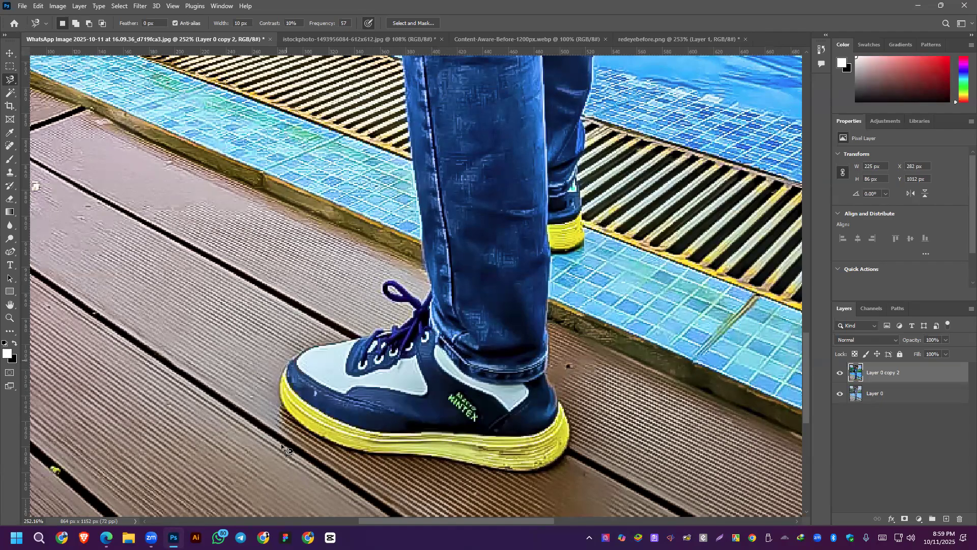
pyautogui.doubleClick(285, 388)
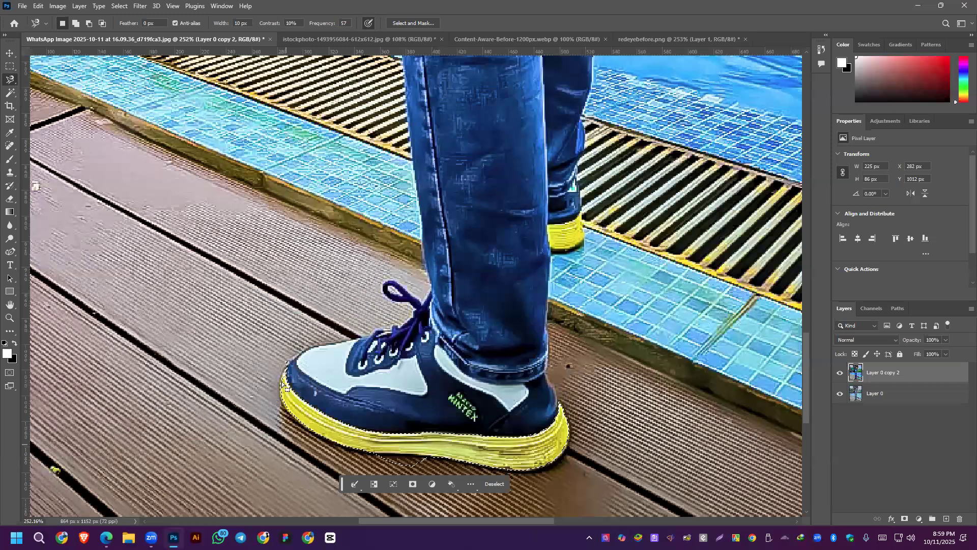
# Add the rear shoe's yellow sole to the existing selection with the Magnetic Lasso.
pyautogui.click(78, 25)
pyautogui.click(548, 225)
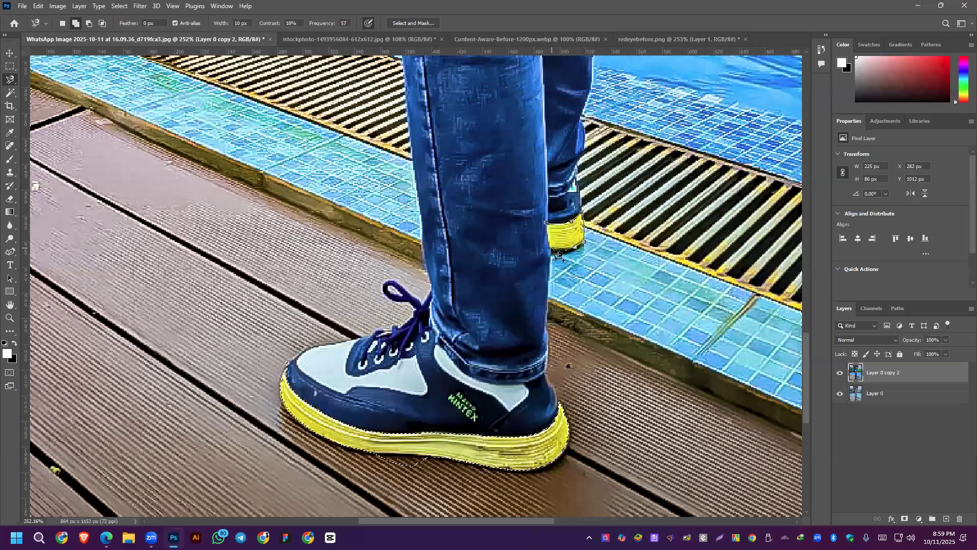
pyautogui.doubleClick(545, 223)
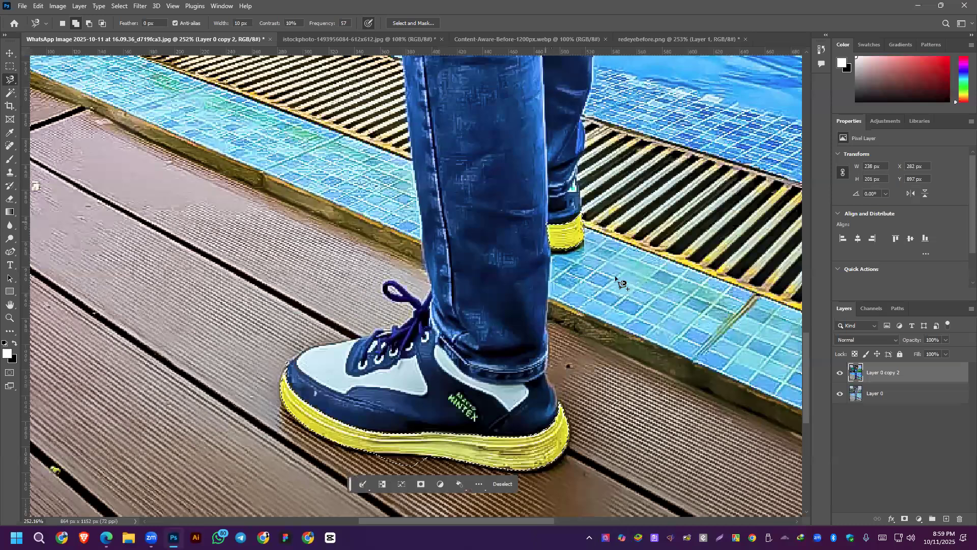
# Extend the selection along the rear sole's lower edge with the Quick Selection tool.
pyautogui.scroll(-1, 613, 281)
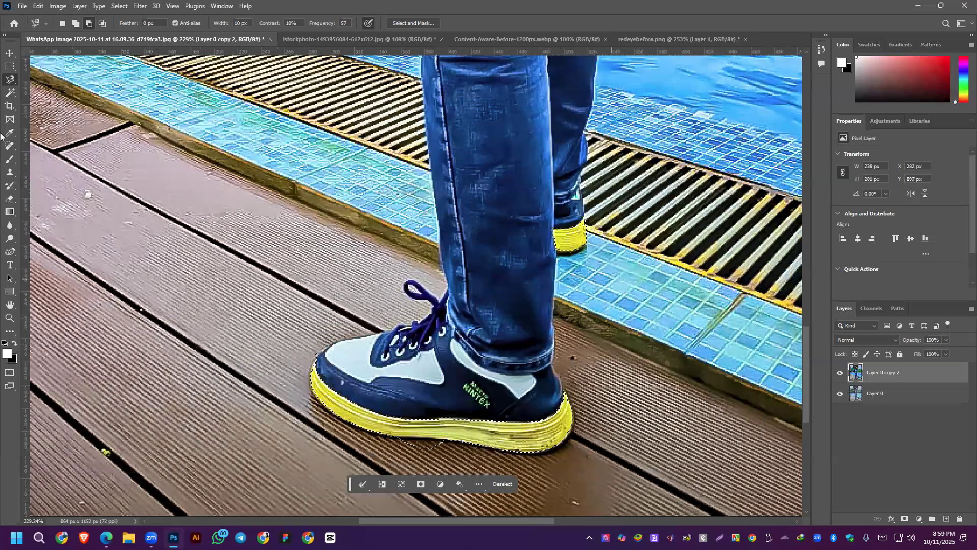
pyautogui.scroll(10, 612, 279)
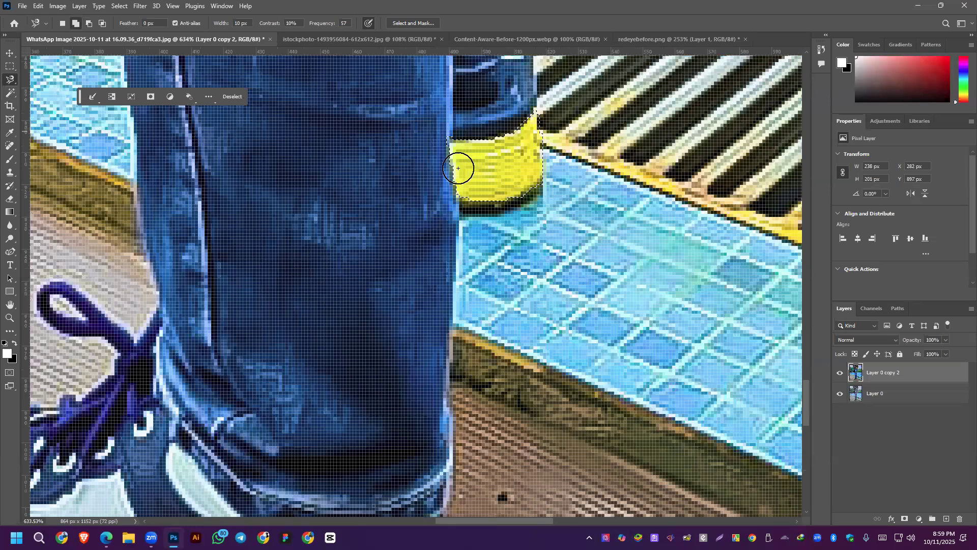
pyautogui.press('w')
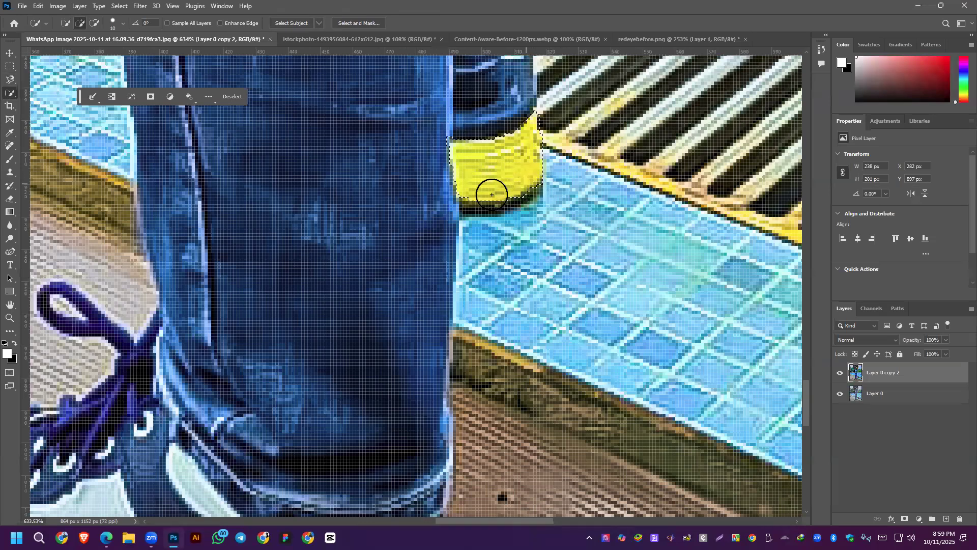
pyautogui.moveTo(532, 209); pyautogui.dragTo(497, 174)
pyautogui.scroll(1, 497, 174)
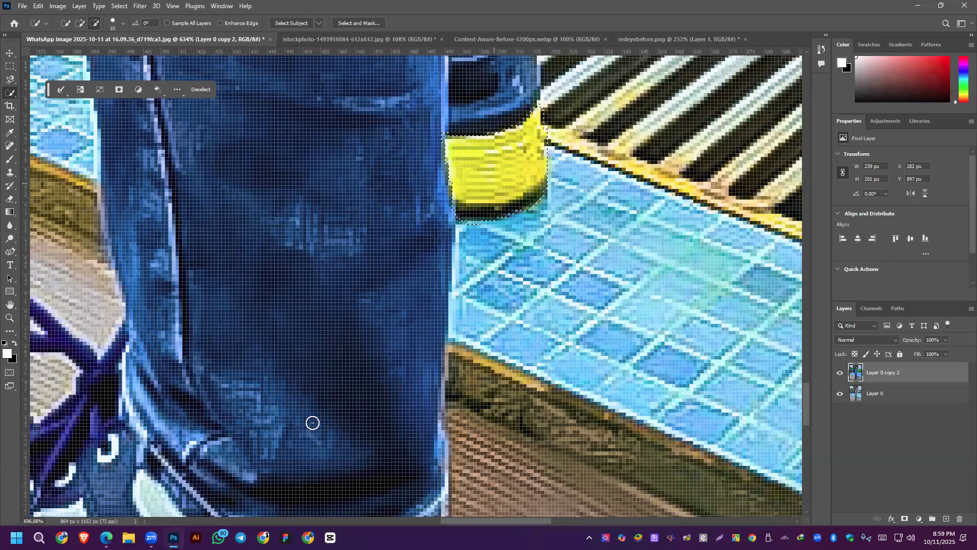
# Refine the front sole's selection around the heel and remove the stray area beneath the sole with the Quick Selection tool.
pyautogui.scroll(-2, 330, 426)
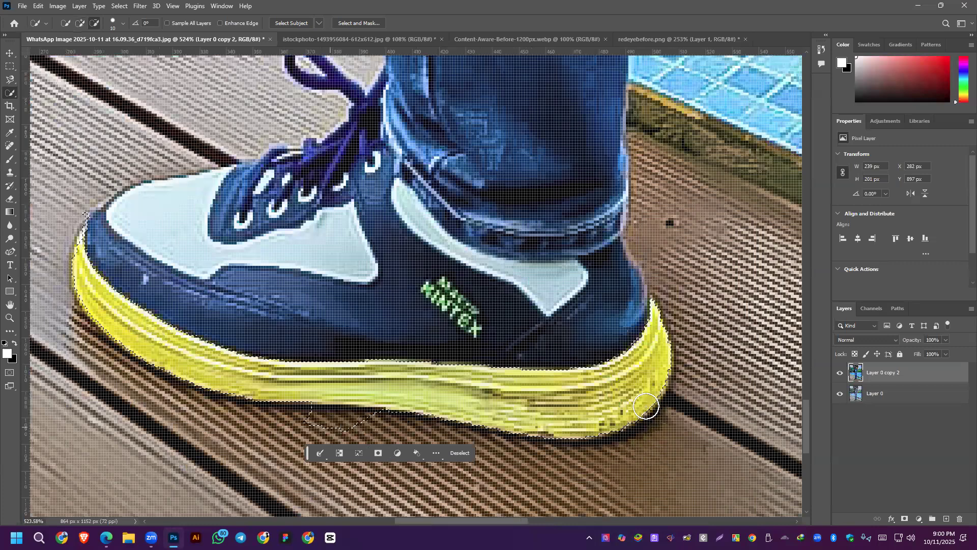
pyautogui.moveTo(635, 410); pyautogui.dragTo(661, 364)
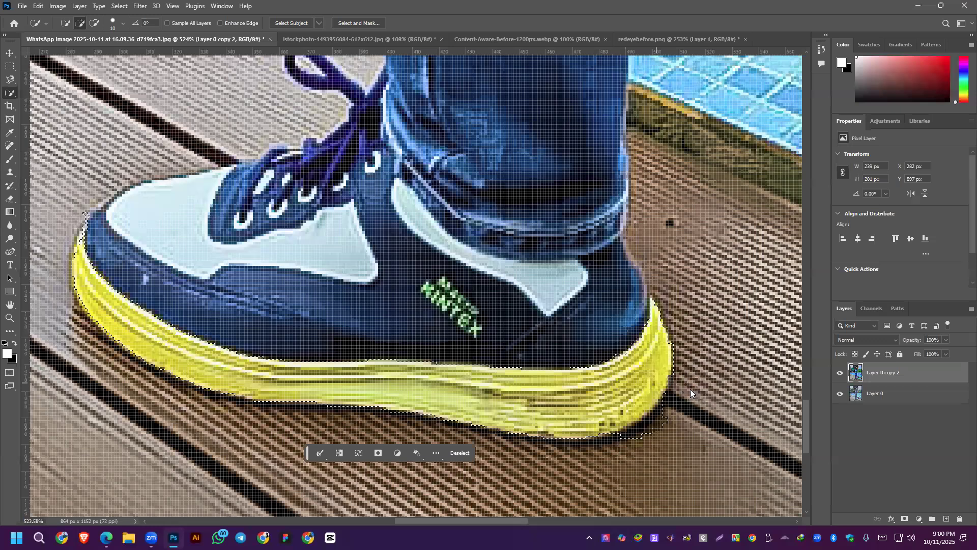
pyautogui.moveTo(640, 440)
pyautogui.mouseDown()
pyautogui.moveTo(608, 449)
pyautogui.moveTo(551, 429)
pyautogui.mouseUp()
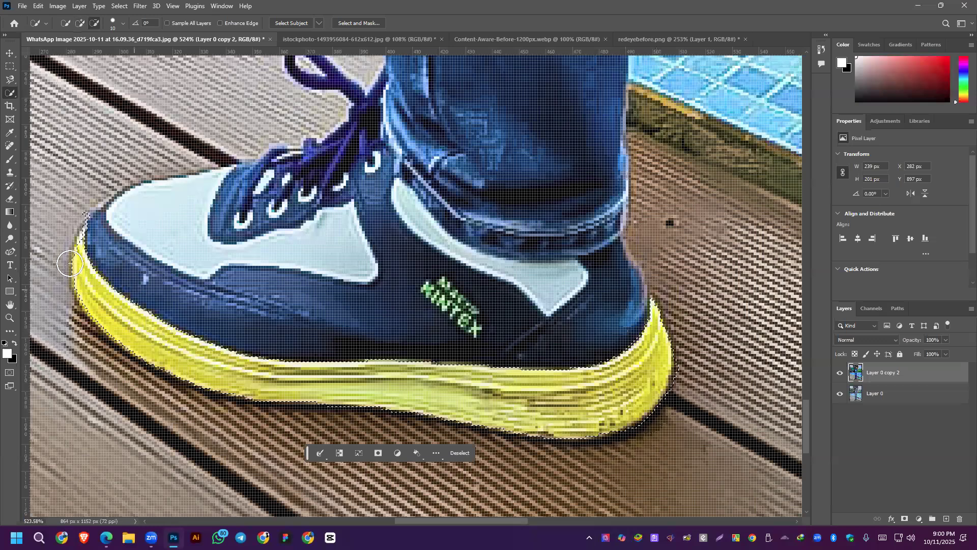
# Shrink the Quick Selection brush to a few pixels across and refine the selection along the front sole's toe edge.
pyautogui.scroll(5, 79, 243)
pyautogui.press('[')
pyautogui.press('[')
pyautogui.press('[')
pyautogui.press('[')
pyautogui.press('[')
pyautogui.press('[')
pyautogui.press('[')
pyautogui.press('[')
pyautogui.press('[')
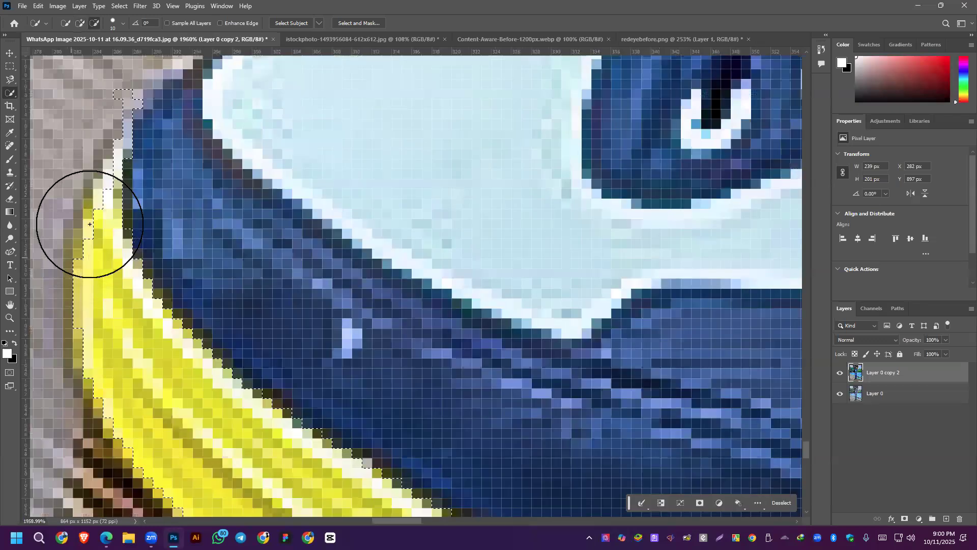
pyautogui.scroll(1, 87, 224)
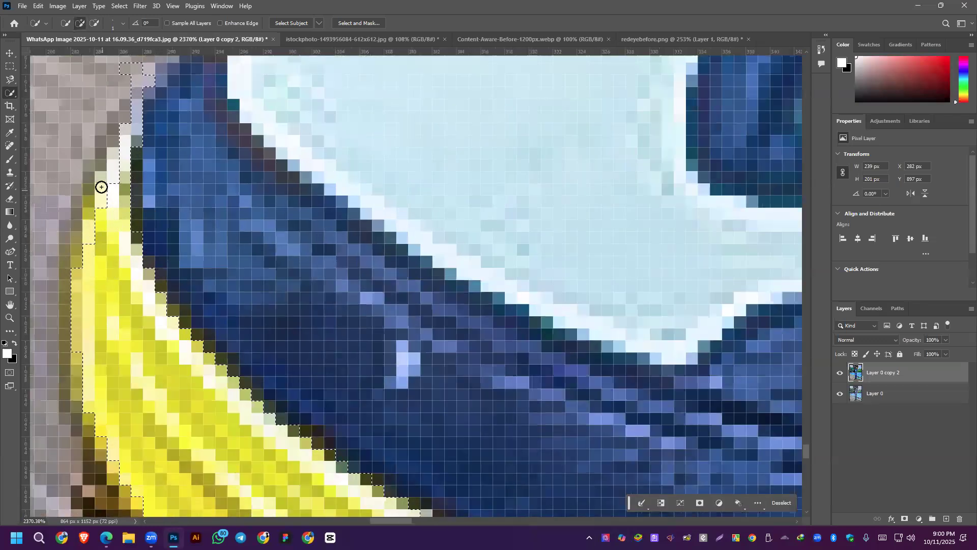
pyautogui.moveTo(111, 146)
pyautogui.mouseDown()
pyautogui.moveTo(126, 119)
pyautogui.moveTo(107, 174)
pyautogui.moveTo(82, 365)
pyautogui.moveTo(94, 455)
pyautogui.moveTo(116, 482)
pyautogui.mouseUp()
pyautogui.scroll(-3, 116, 482)
pyautogui.scroll(-8, 102, 416)
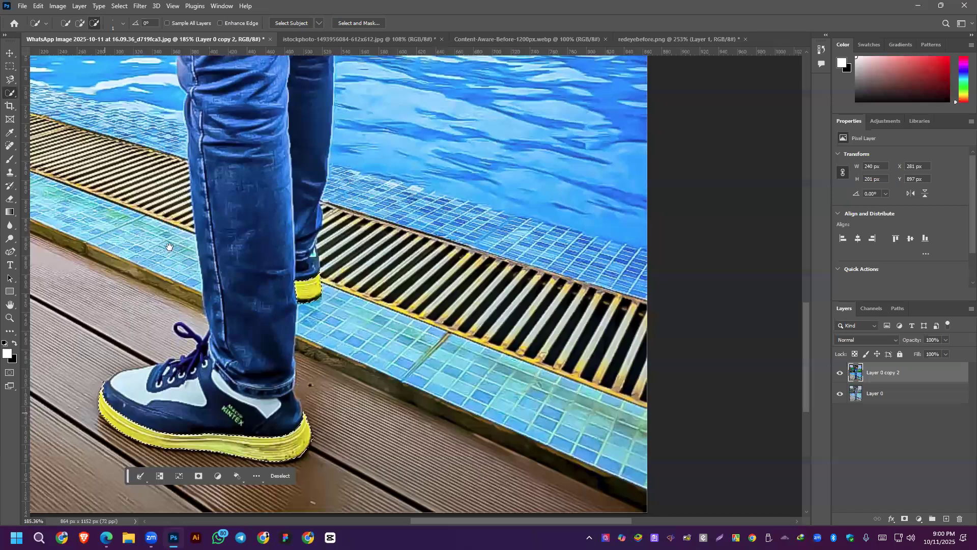
pyautogui.scroll(-2, 299, 247)
pyautogui.press('v')
pyautogui.scroll(2, 402, 270)
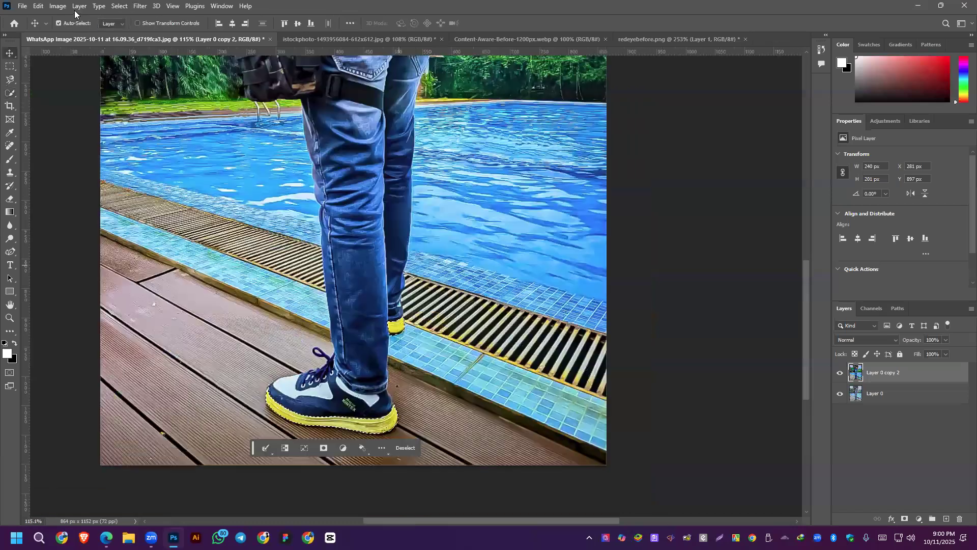
# Try a Levels adjustment on the selected soles, shifting its black and white input points.
pyautogui.click(885, 121)
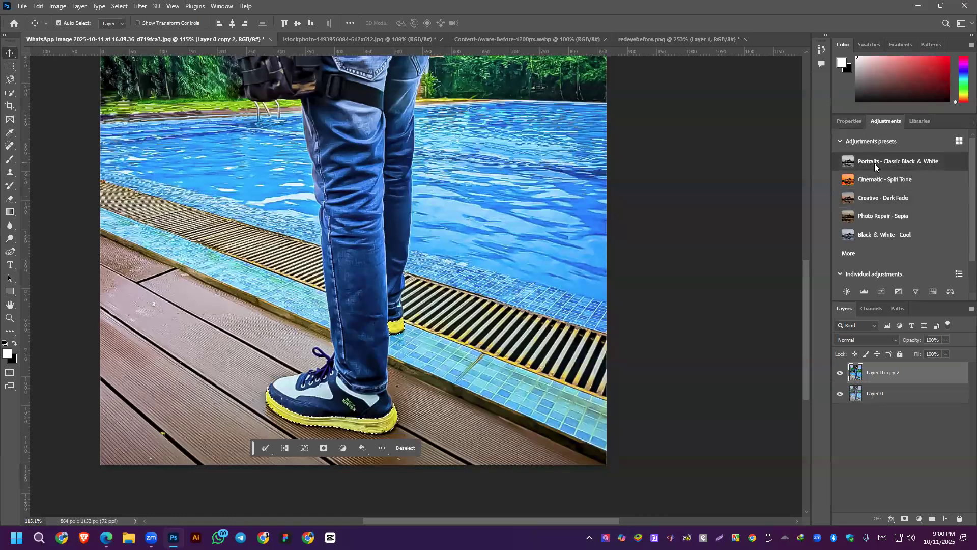
pyautogui.scroll(-2, 869, 231)
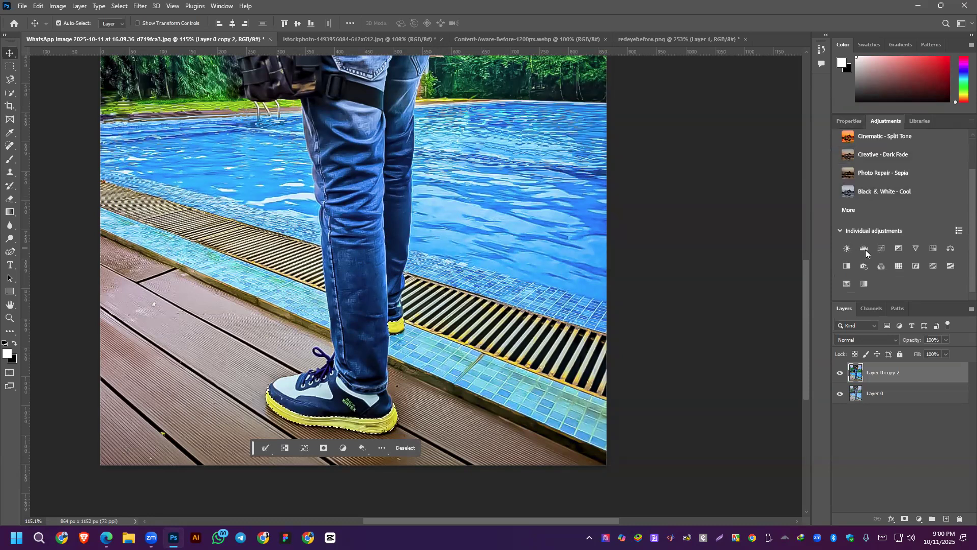
pyautogui.click(865, 249)
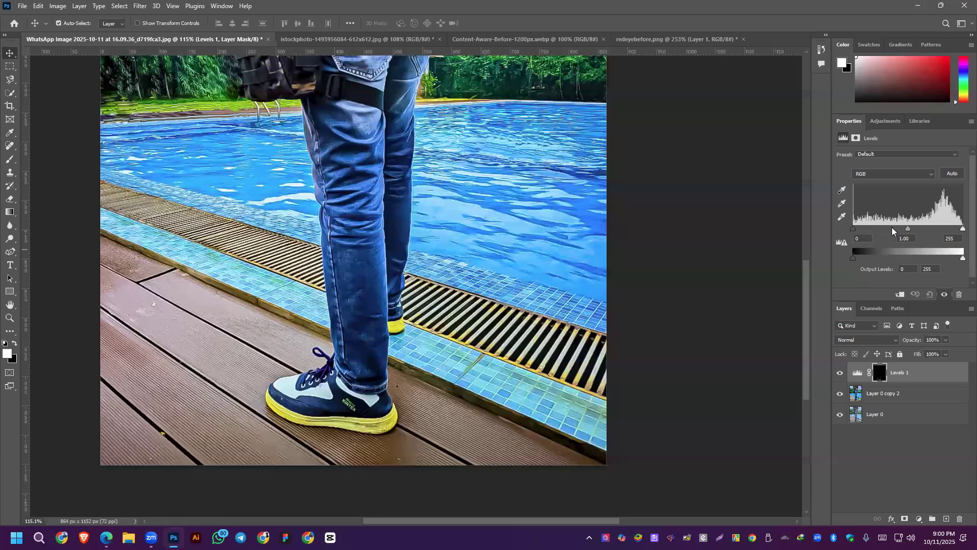
pyautogui.moveTo(852, 228); pyautogui.dragTo(893, 228)
pyautogui.moveTo(961, 229); pyautogui.dragTo(823, 224)
# Try adding an Exposure adjustment layer, and undo it together with the Levels adjustment.
pyautogui.click(880, 123)
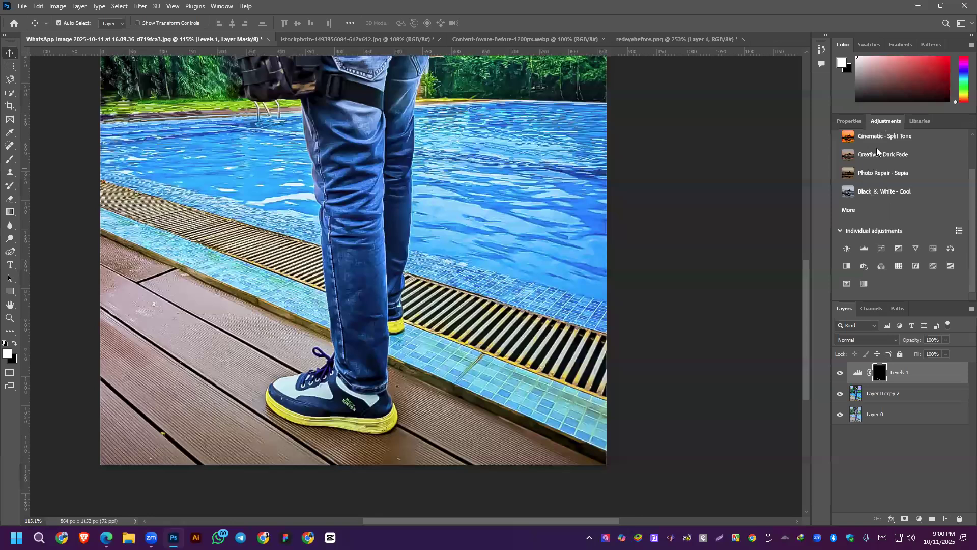
pyautogui.click(899, 249)
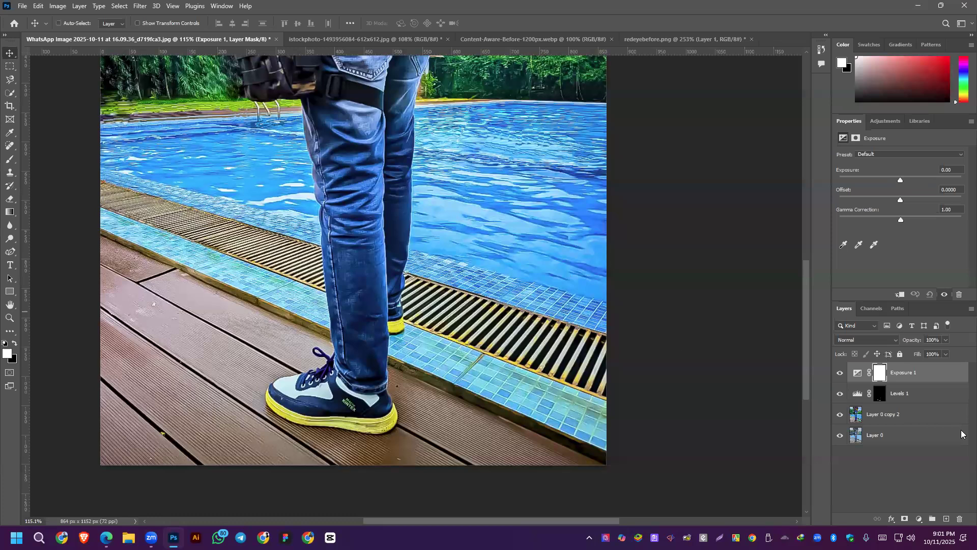
pyautogui.hotkey('ctrl', 'z')
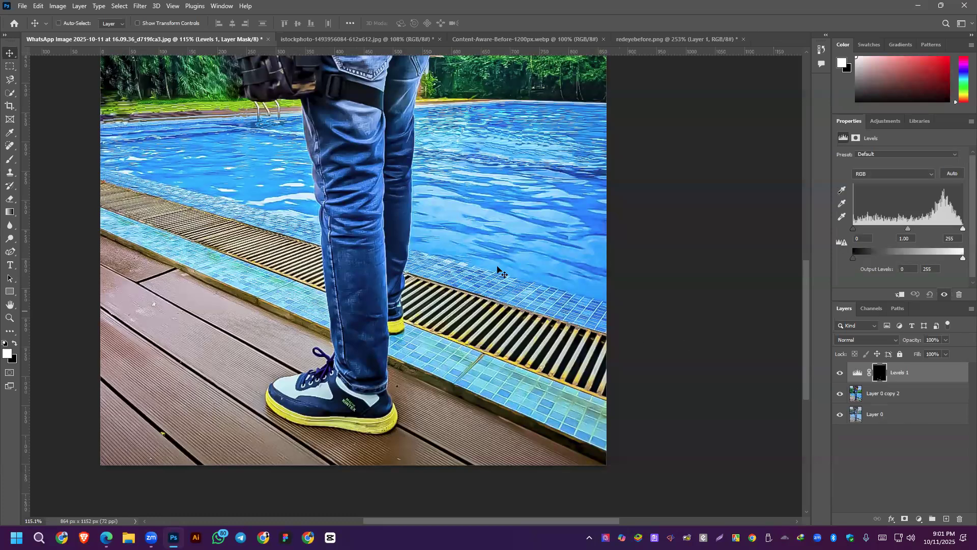
pyautogui.hotkey('ctrl', 'z')
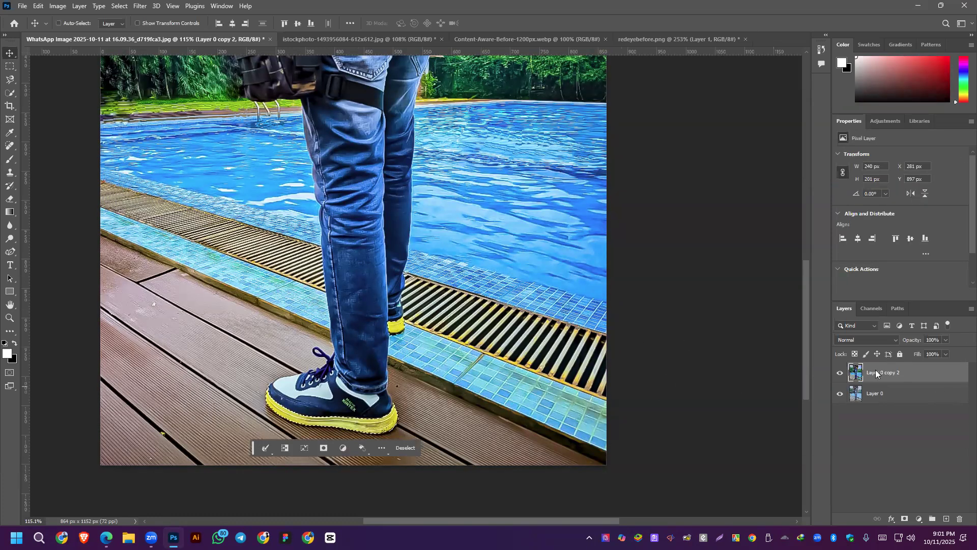
# Copy the selected soles to a new layer and clip an Exposure adjustment of -1.06 to it.
pyautogui.hotkey('ctrl', 'j')
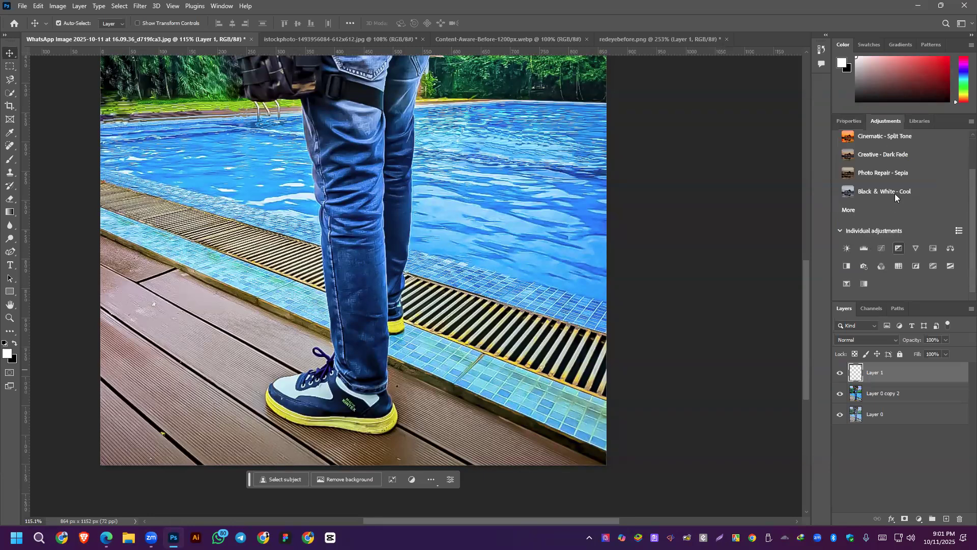
pyautogui.moveTo(897, 179); pyautogui.dragTo(893, 179)
pyautogui.click(890, 178)
pyautogui.rightClick(863, 243)
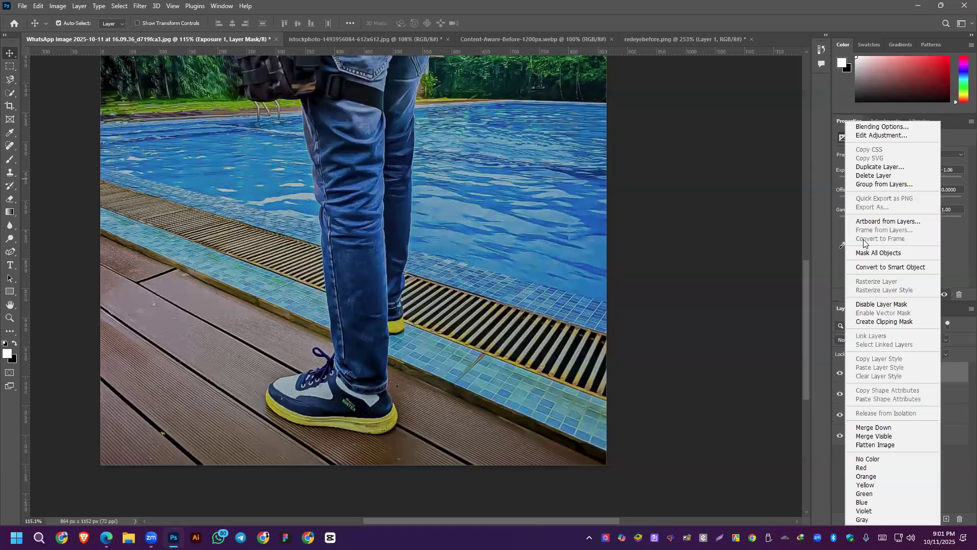
pyautogui.click(872, 321)
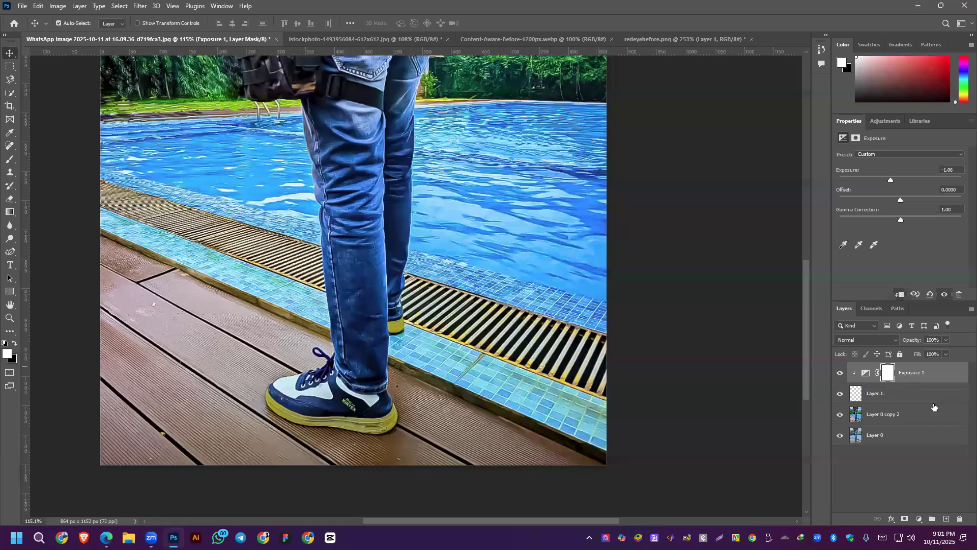
# Set the soles' exposure to -0.83, offset to +0.3167 and gamma correction to 1.51, and compare the result with the original soles.
pyautogui.moveTo(899, 182); pyautogui.dragTo(876, 215)
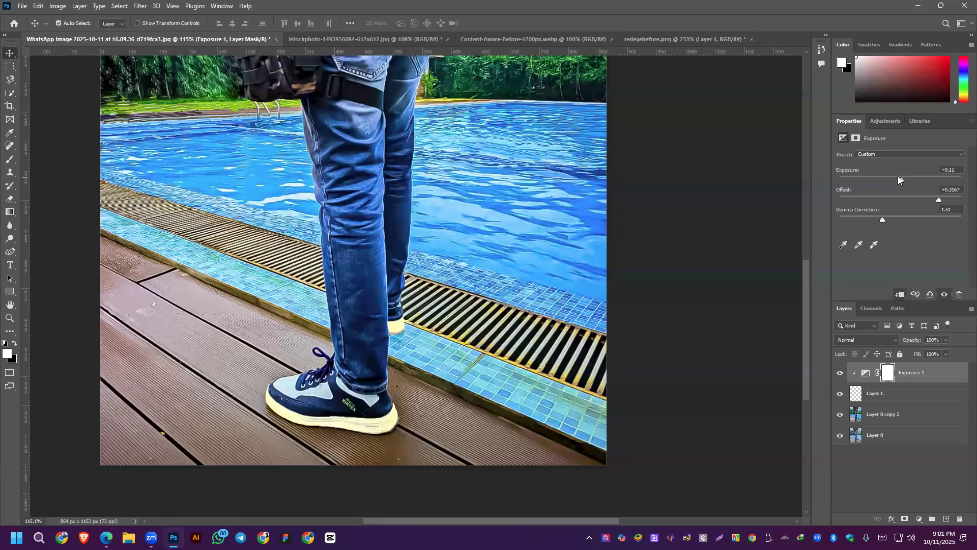
pyautogui.moveTo(896, 176); pyautogui.dragTo(894, 177)
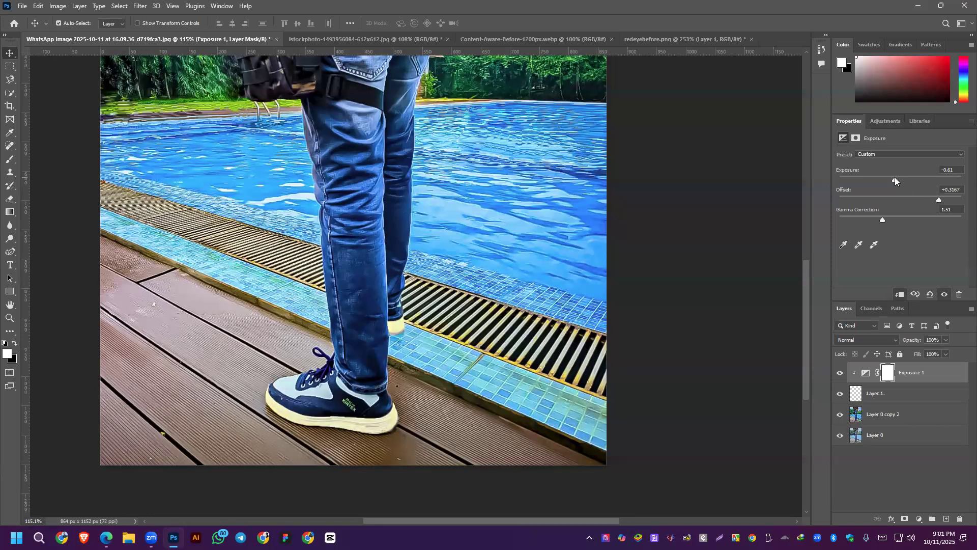
pyautogui.click(840, 395)
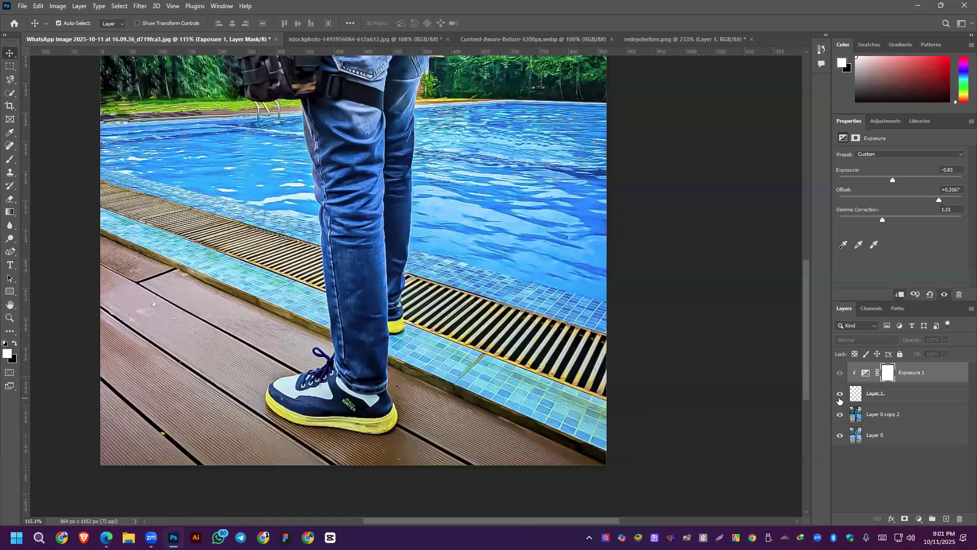
pyautogui.click(839, 395)
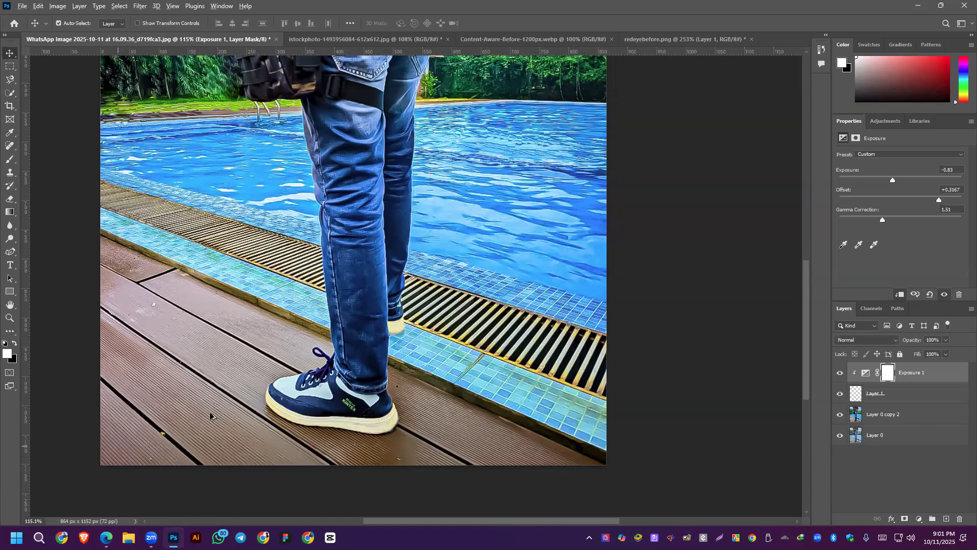
pyautogui.scroll(3, 211, 416)
pyautogui.scroll(3, 287, 333)
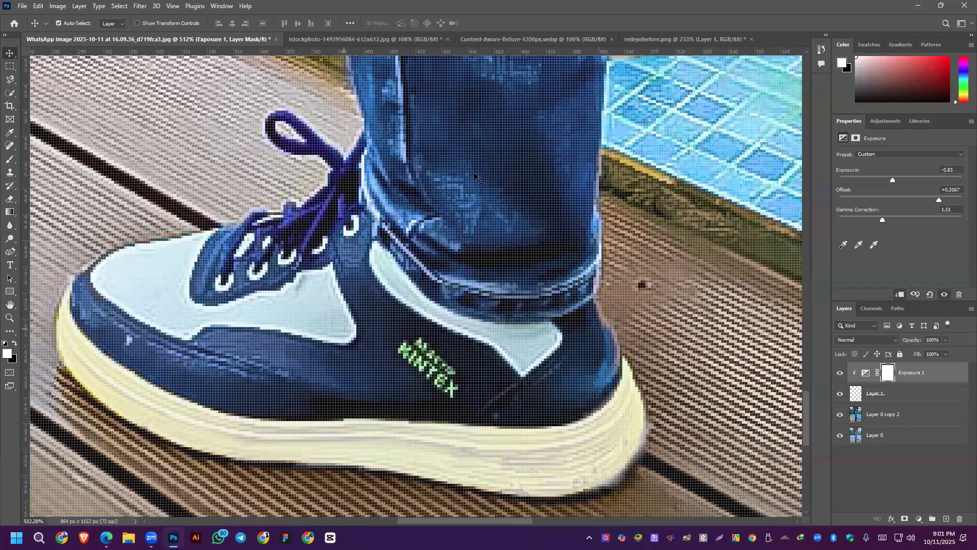
pyautogui.scroll(-3, 506, 225)
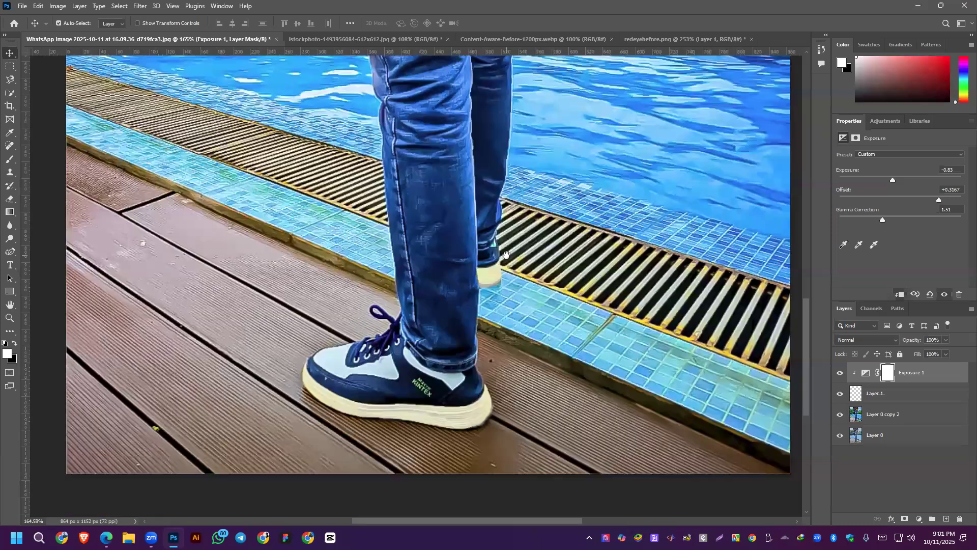
# Add a Vibrance adjustment with vibrance +28 and saturation +37, clipped to the soles layer.
pyautogui.click(889, 122)
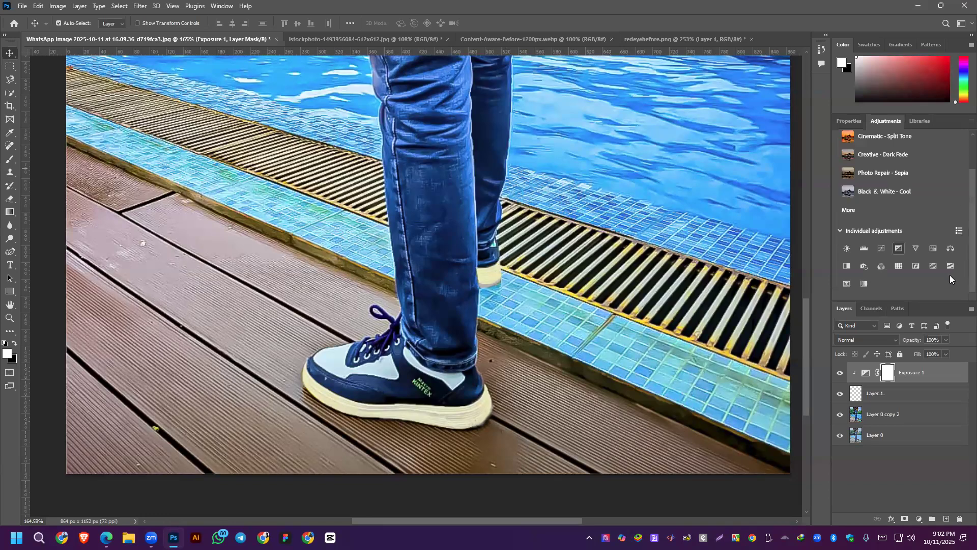
pyautogui.click(915, 249)
pyautogui.moveTo(903, 164); pyautogui.dragTo(898, 188)
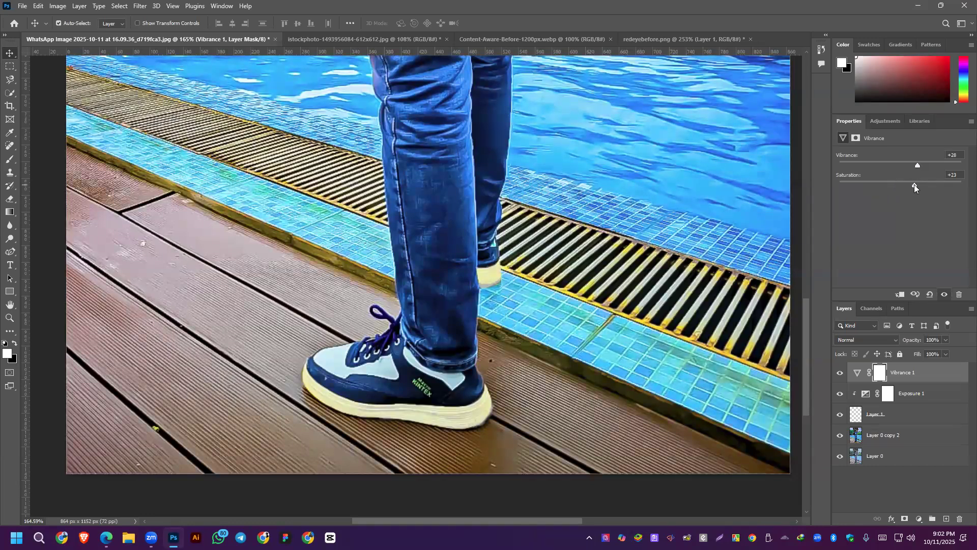
pyautogui.click(922, 186)
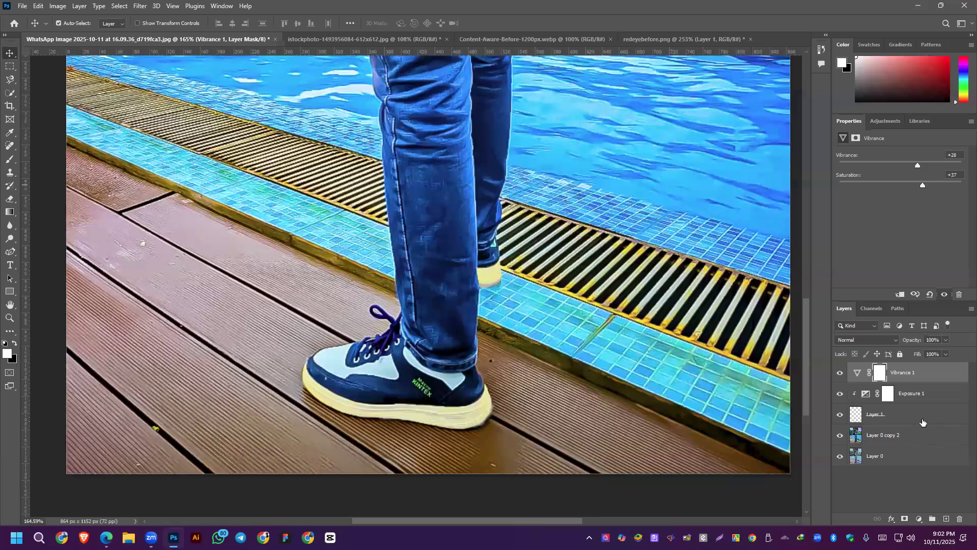
pyautogui.rightClick(930, 377)
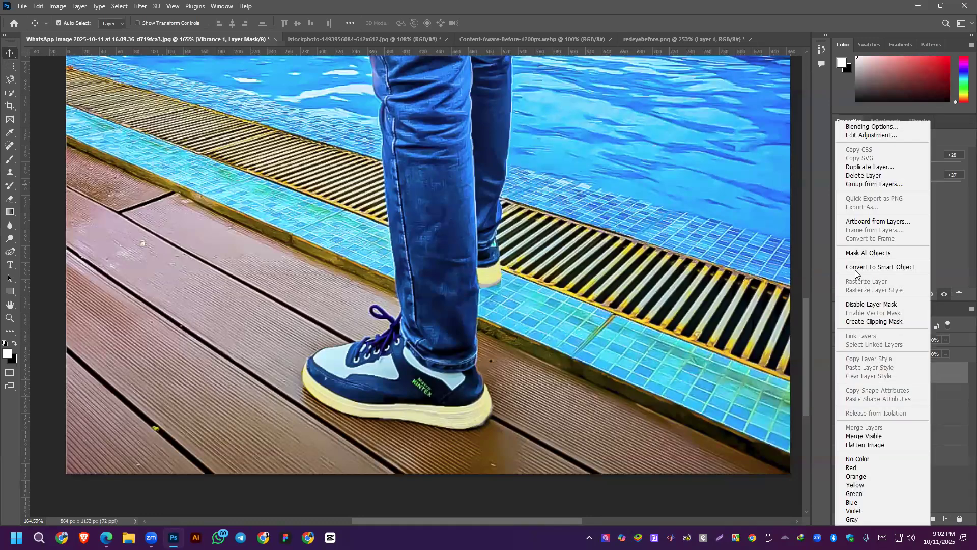
pyautogui.click(880, 323)
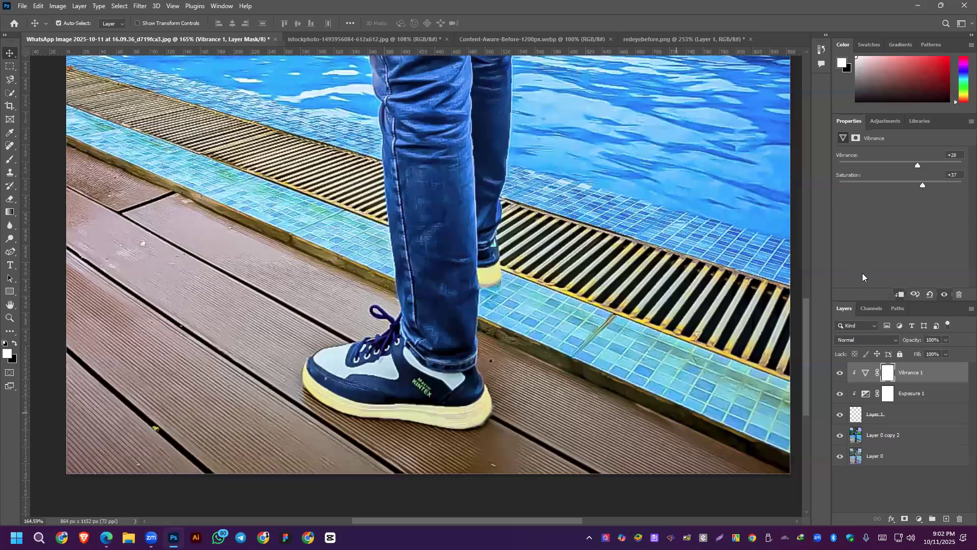
# Add a Brightness/Contrast adjustment clipped to the soles layer, with brightness 58 and contrast -49.
pyautogui.click(889, 123)
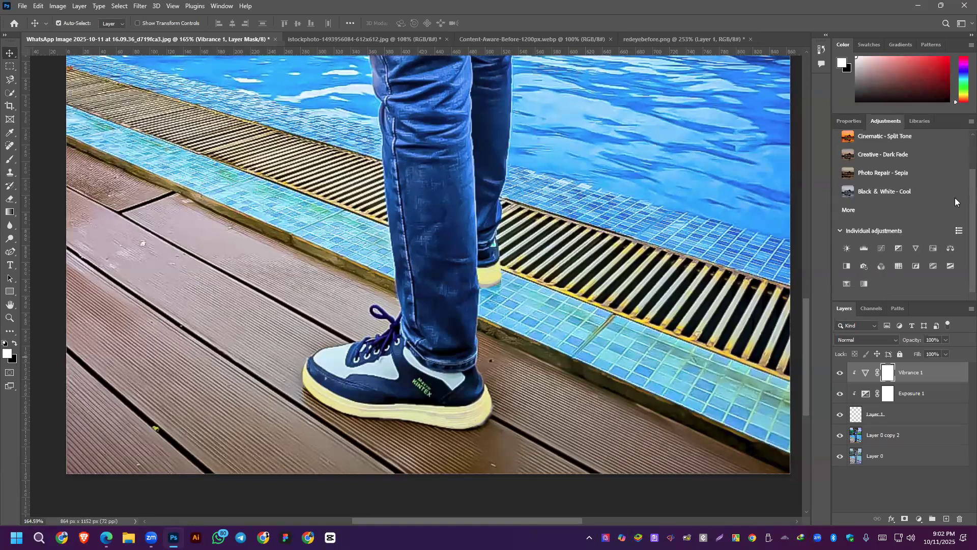
pyautogui.click(846, 249)
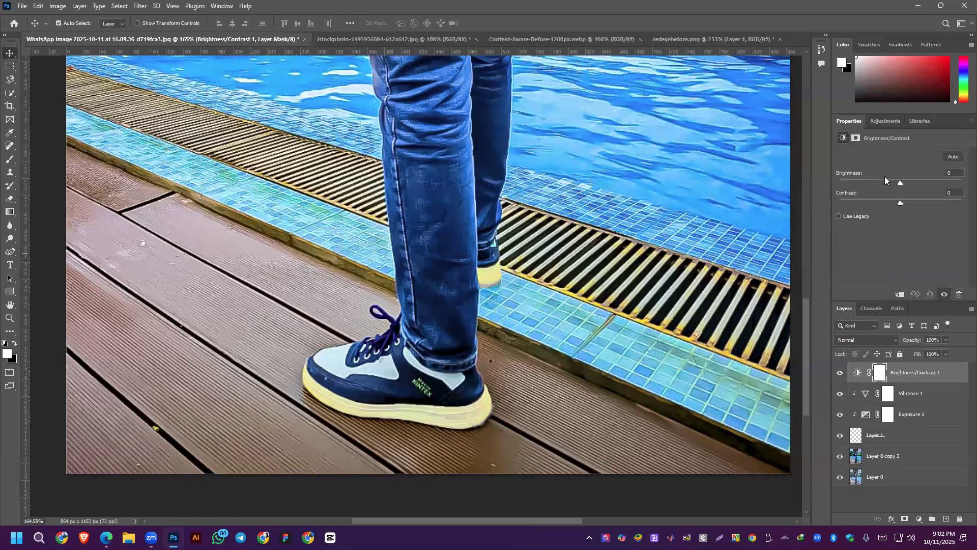
pyautogui.click(913, 184)
pyautogui.moveTo(909, 189)
pyautogui.mouseDown()
pyautogui.moveTo(905, 209)
pyautogui.moveTo(921, 204)
pyautogui.mouseUp()
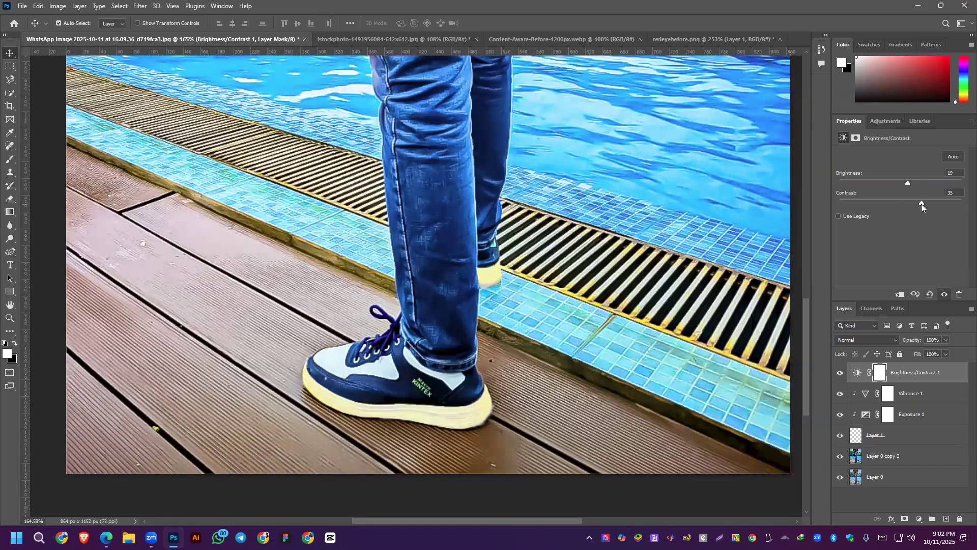
pyautogui.rightClick(948, 371)
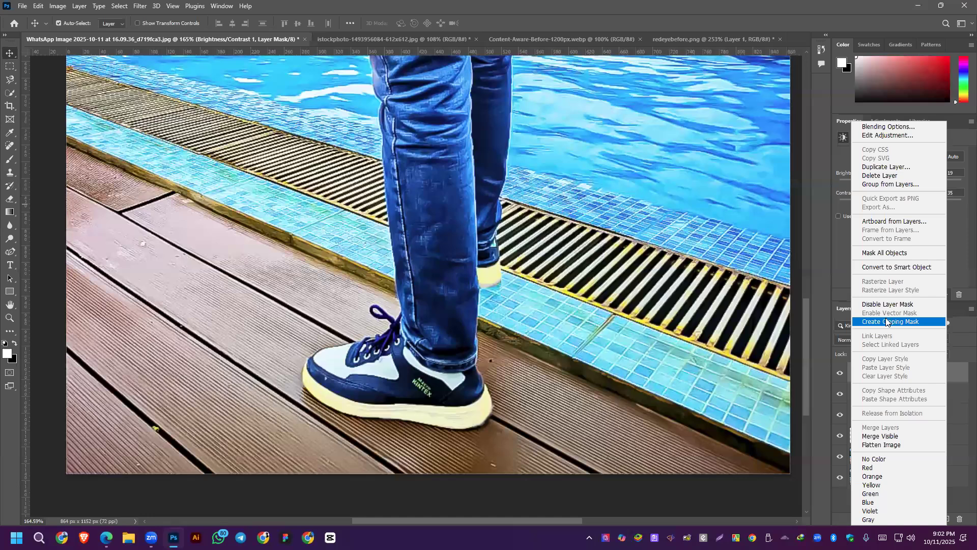
pyautogui.click(886, 320)
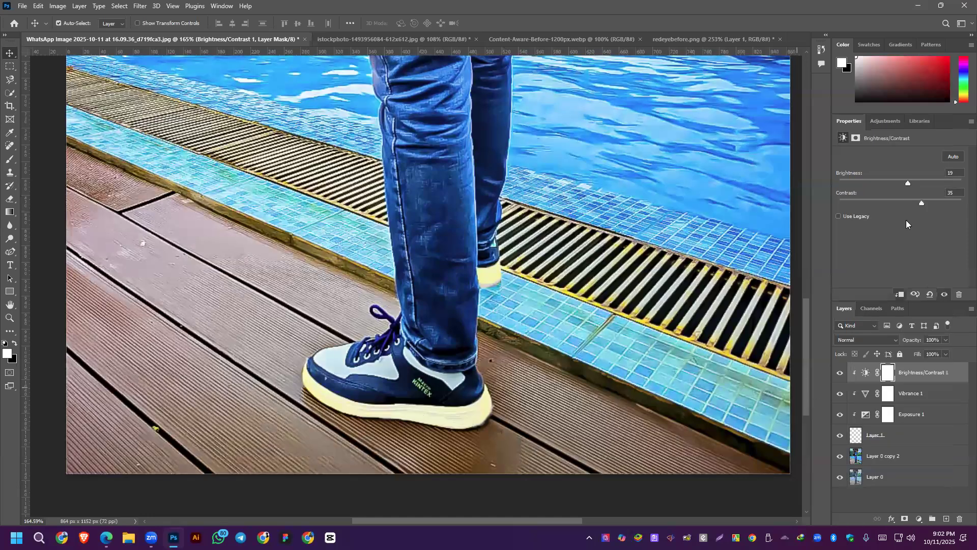
pyautogui.moveTo(922, 203); pyautogui.dragTo(861, 200)
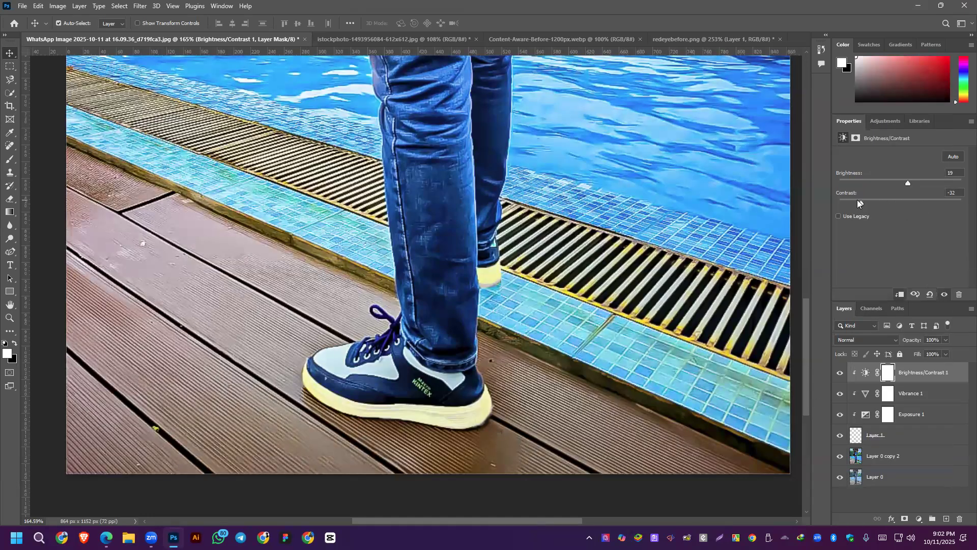
pyautogui.moveTo(914, 182); pyautogui.dragTo(918, 182)
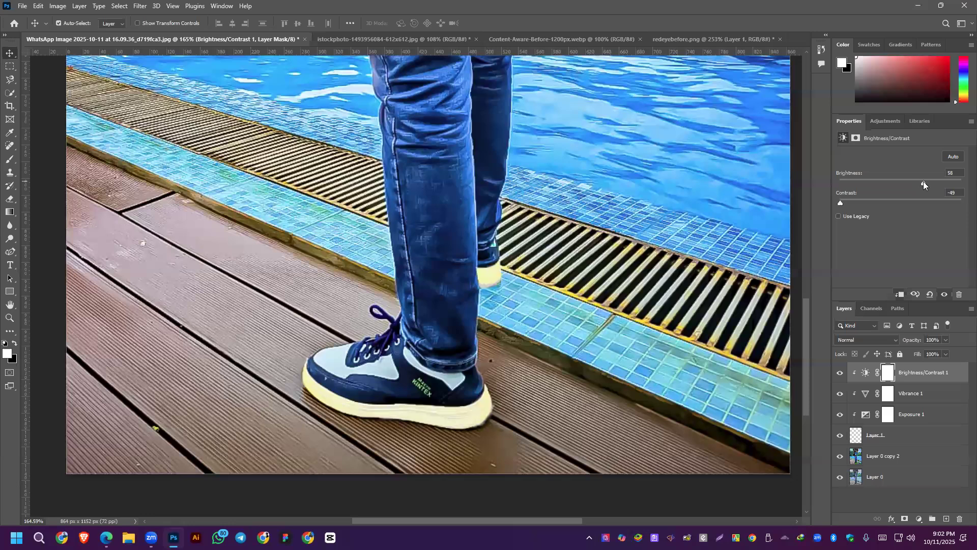
# Set the soles' contrast to -45 and merge the soles layer with its clipped Exposure, Vibrance and Brightness/Contrast adjustments.
pyautogui.click(844, 204)
pyautogui.click(913, 433)
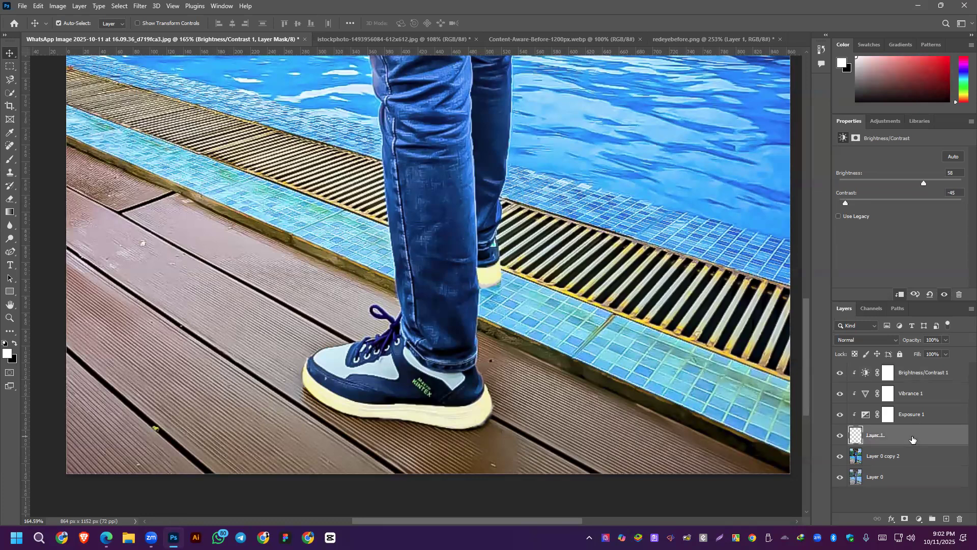
pyautogui.keyDown('shift'); pyautogui.click(926, 378); pyautogui.keyUp('shift')
pyautogui.rightClick(926, 378)
pyautogui.click(858, 428)
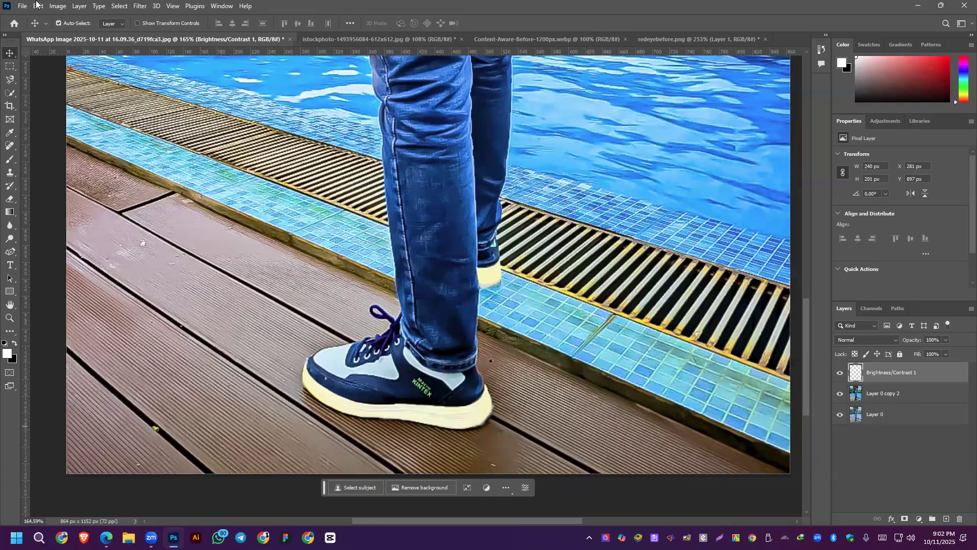
# Open the Camera Raw Filter on the merged soles layer and set texture +28 and clarity +54, with a slight dehaze increase.
pyautogui.click(137, 7)
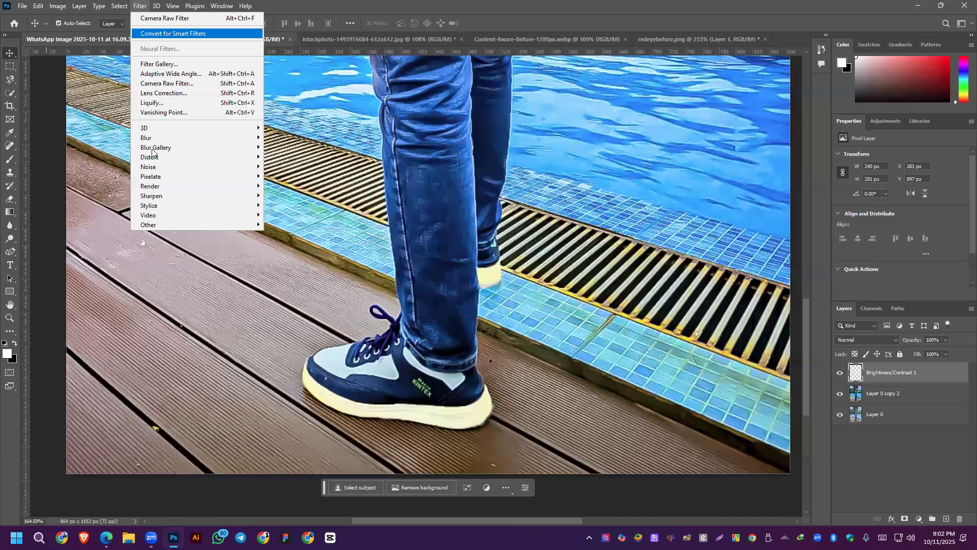
pyautogui.click(146, 93)
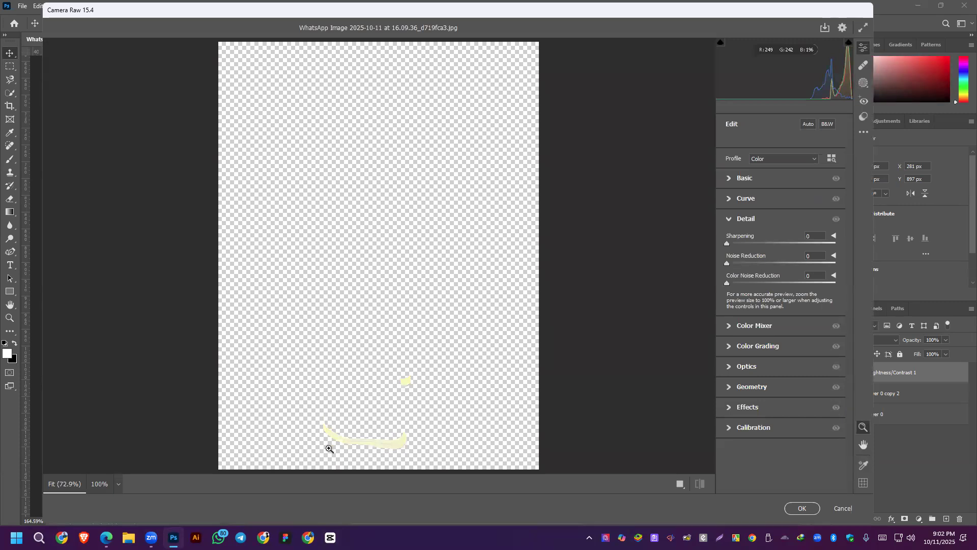
pyautogui.click(730, 179)
pyautogui.scroll(-2, 776, 438)
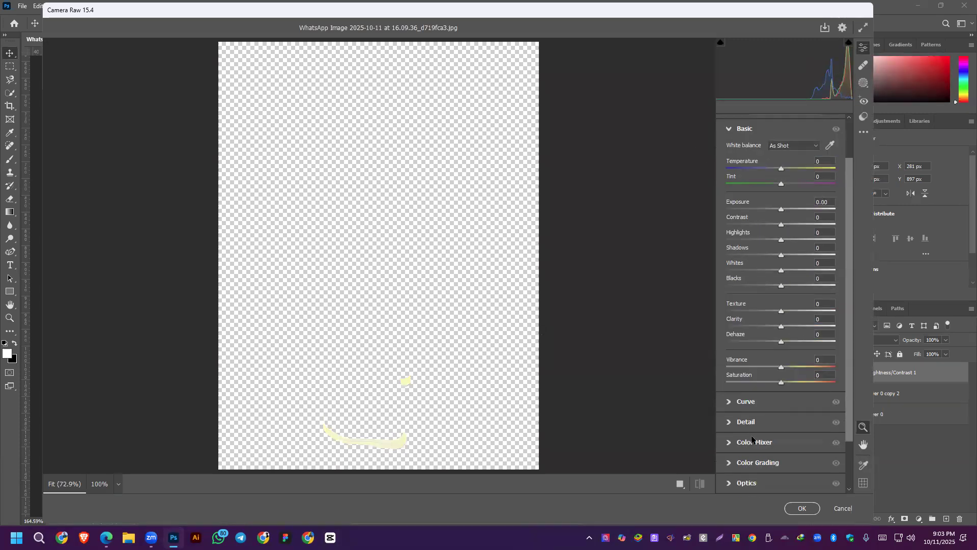
pyautogui.moveTo(781, 326)
pyautogui.mouseDown()
pyautogui.moveTo(811, 324)
pyautogui.moveTo(809, 310)
pyautogui.moveTo(796, 311)
pyautogui.moveTo(793, 341)
pyautogui.moveTo(802, 341)
pyautogui.moveTo(787, 342)
pyautogui.mouseUp()
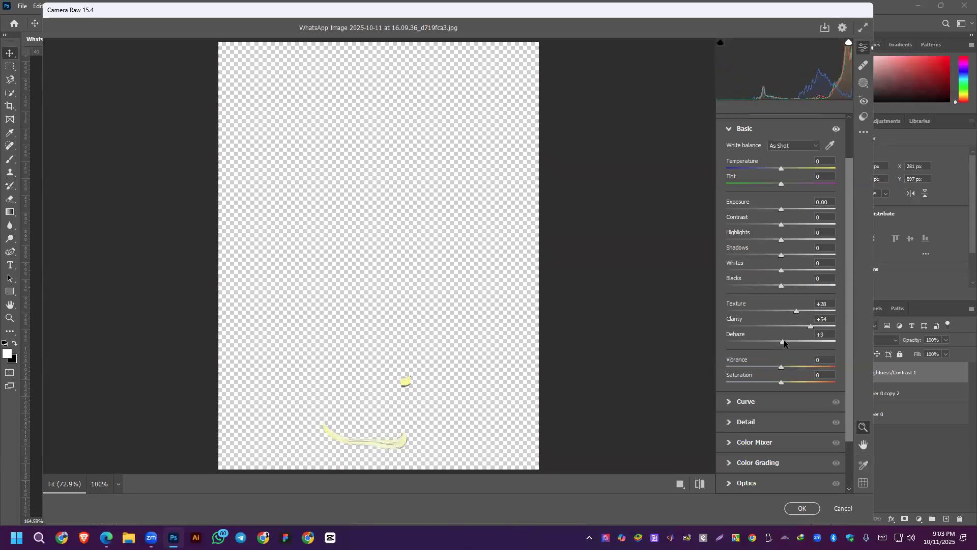
# Set sharpening to 38, noise reduction to 14 and color noise reduction to 16, apply the filter and inspect the shoes.
pyautogui.click(727, 425)
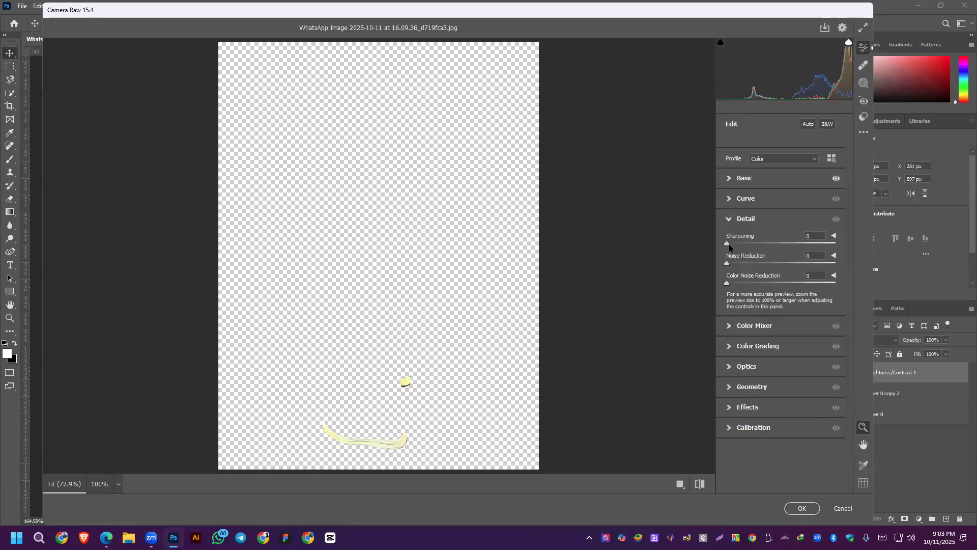
pyautogui.moveTo(758, 242); pyautogui.dragTo(744, 284)
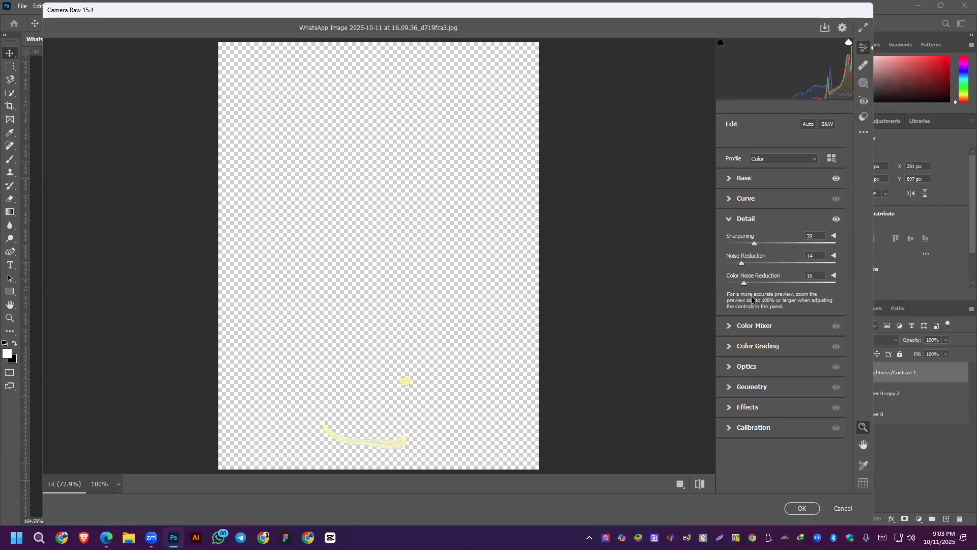
pyautogui.click(802, 508)
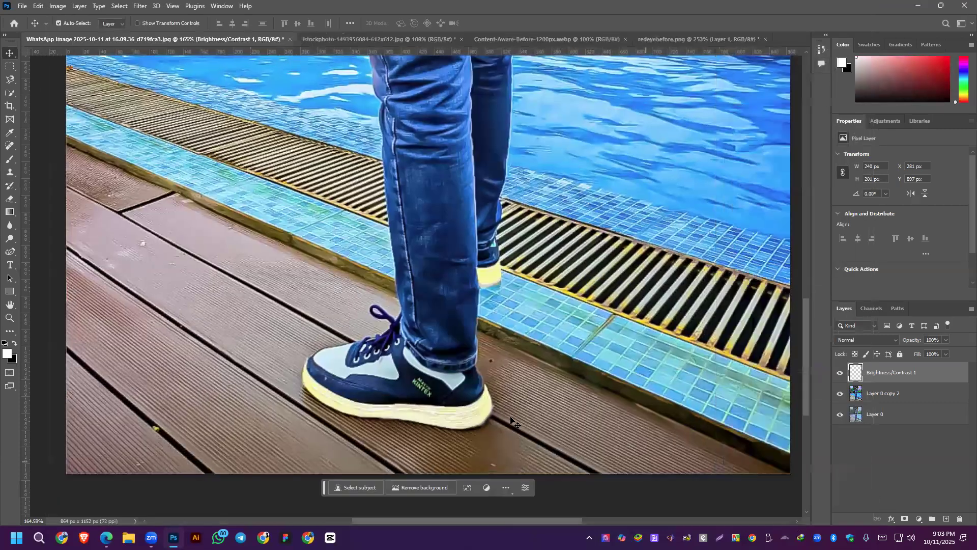
pyautogui.scroll(-3, 364, 350)
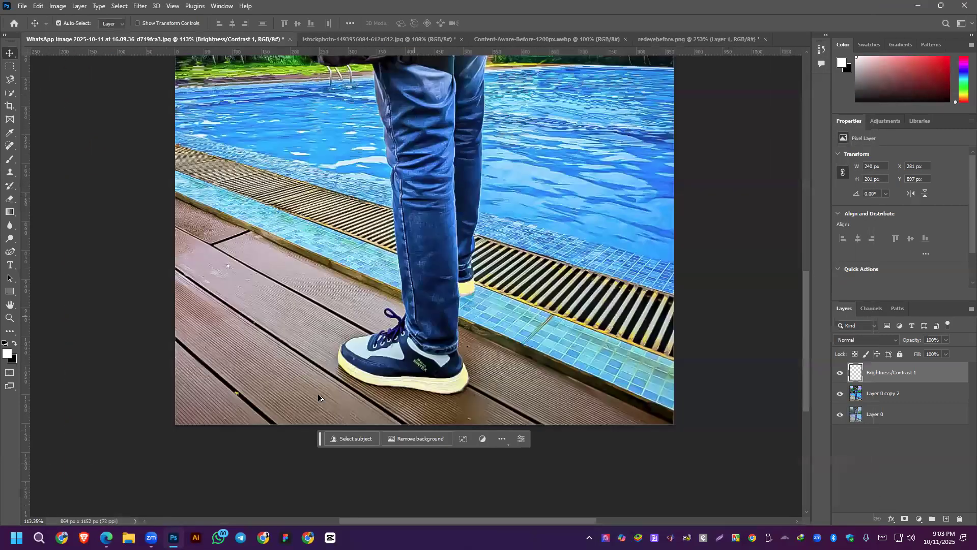
pyautogui.scroll(-2, 365, 350)
pyautogui.scroll(4, 364, 350)
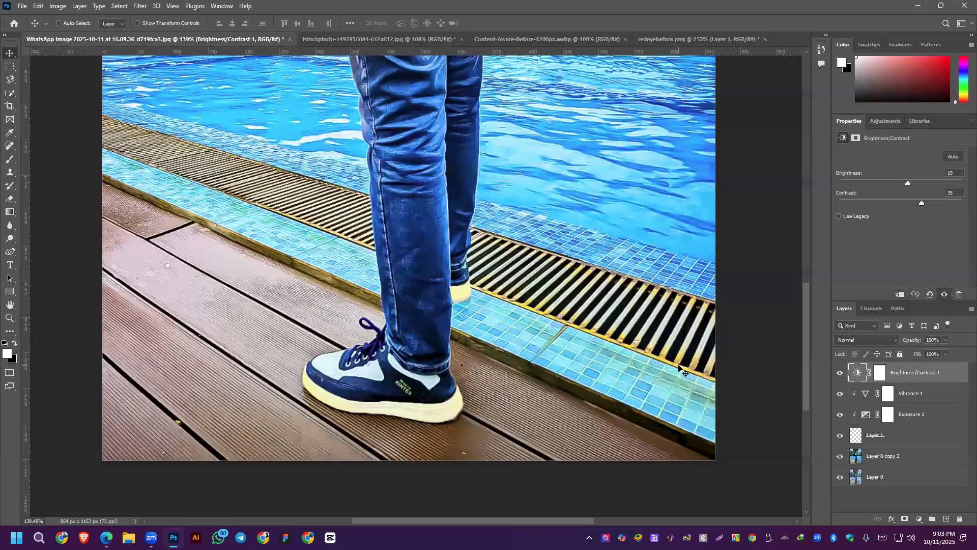
# Compare the photo with the Brightness/Contrast adjustment clipped and unclipped, and with it hidden and shown.
pyautogui.hotkey('ctrl', 'alt', 'g')
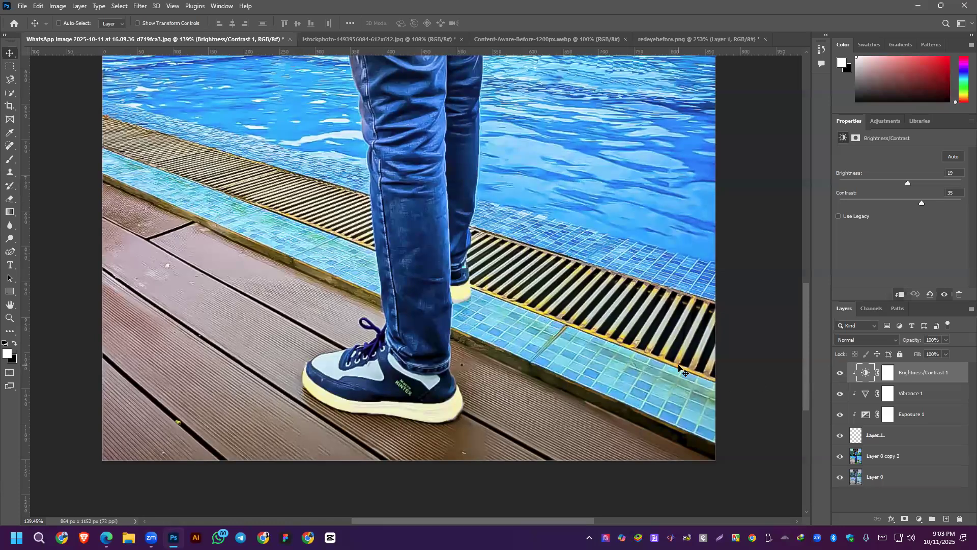
pyautogui.hotkey('ctrl', 'alt', 'g')
pyautogui.click(839, 373)
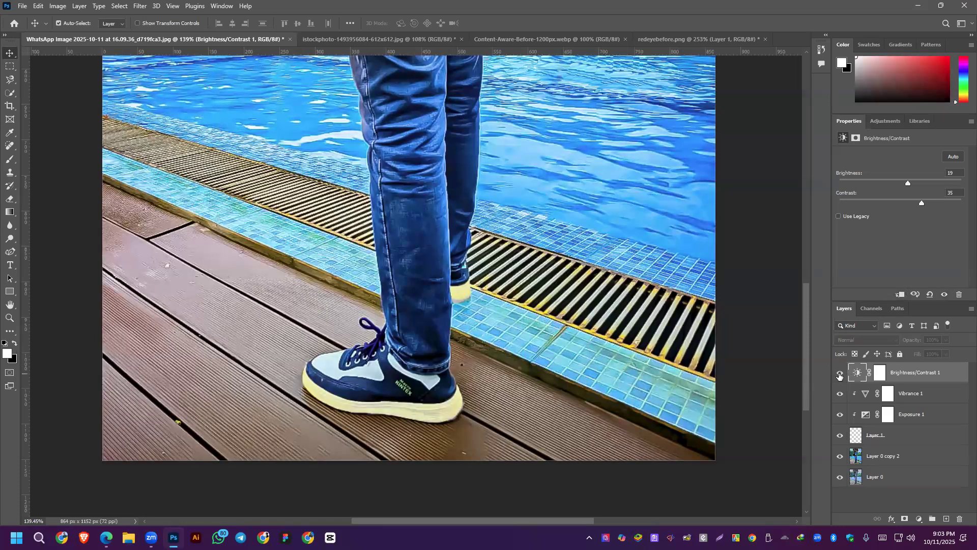
pyautogui.click(840, 374)
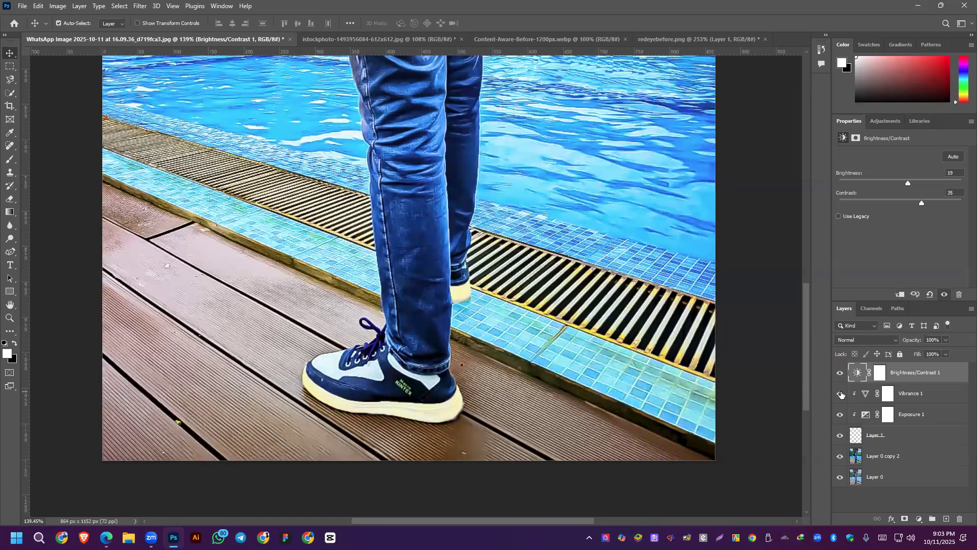
# Delete the Vibrance adjustment together with its mask, and compare the photo with the Brightness/Contrast adjustment hidden and shown.
pyautogui.click(925, 399)
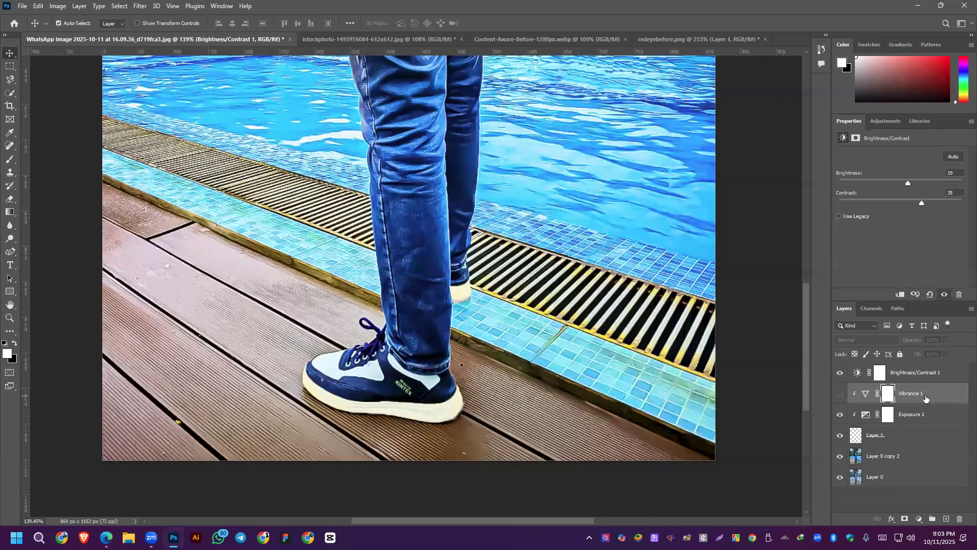
pyautogui.moveTo(925, 399); pyautogui.dragTo(891, 391)
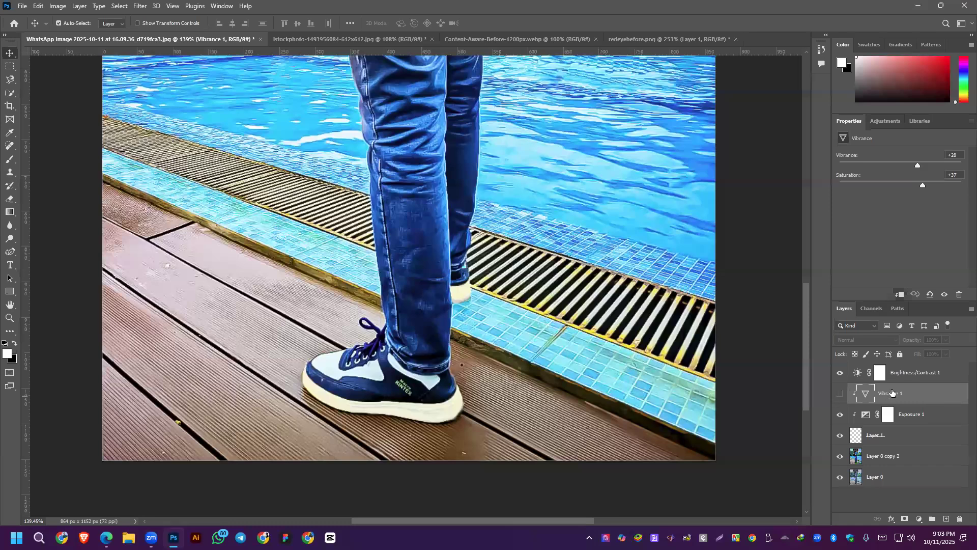
pyautogui.press('Delete')
pyautogui.click(839, 376)
pyautogui.click(839, 375)
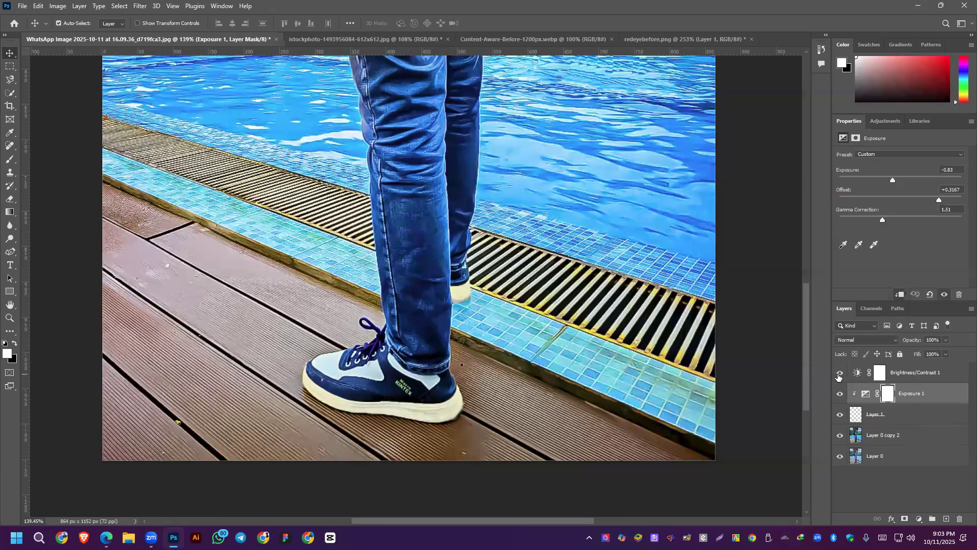
# Clip the Brightness/Contrast 1 adjustment layer to the layers below it with a clipping mask.
pyautogui.rightClick(939, 373)
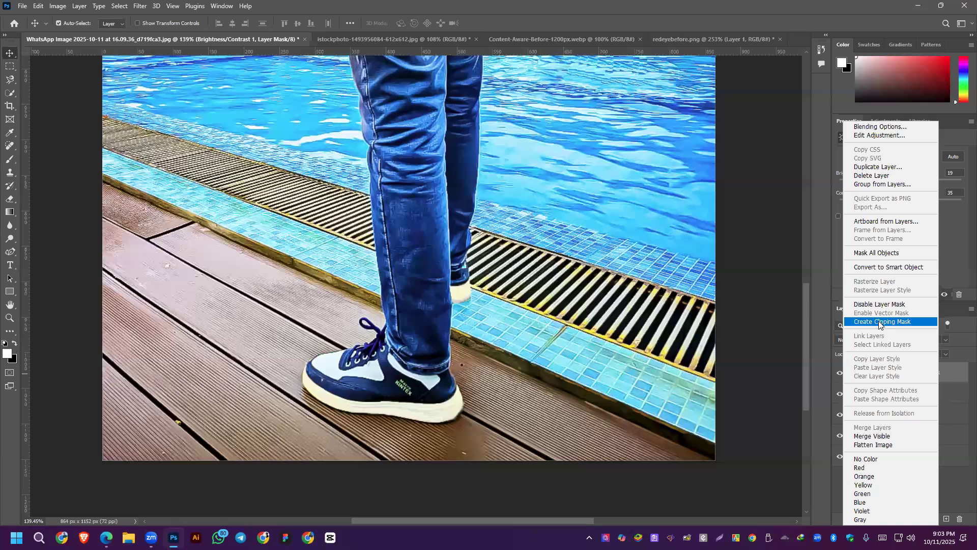
pyautogui.press('Return')
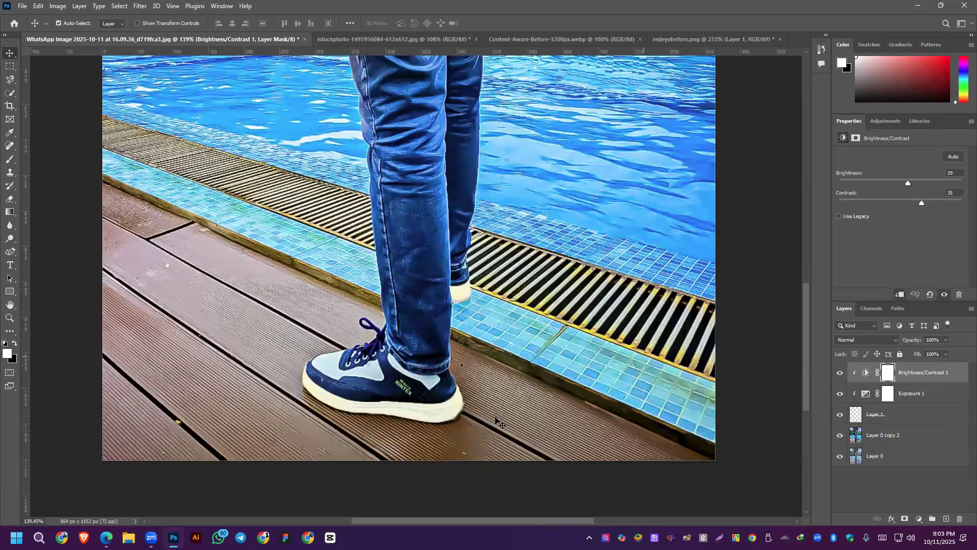
# Erase the rough lower and outer edges of the rear shoe's sole on Layer 1 with a 2 px eraser.
pyautogui.scroll(3, 388, 336)
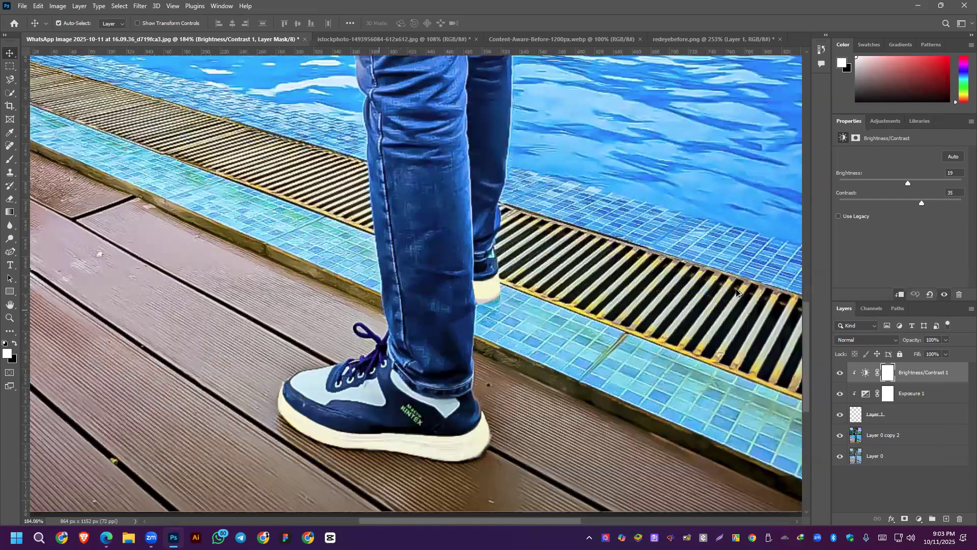
pyautogui.scroll(3, 382, 314)
pyautogui.scroll(3, 402, 305)
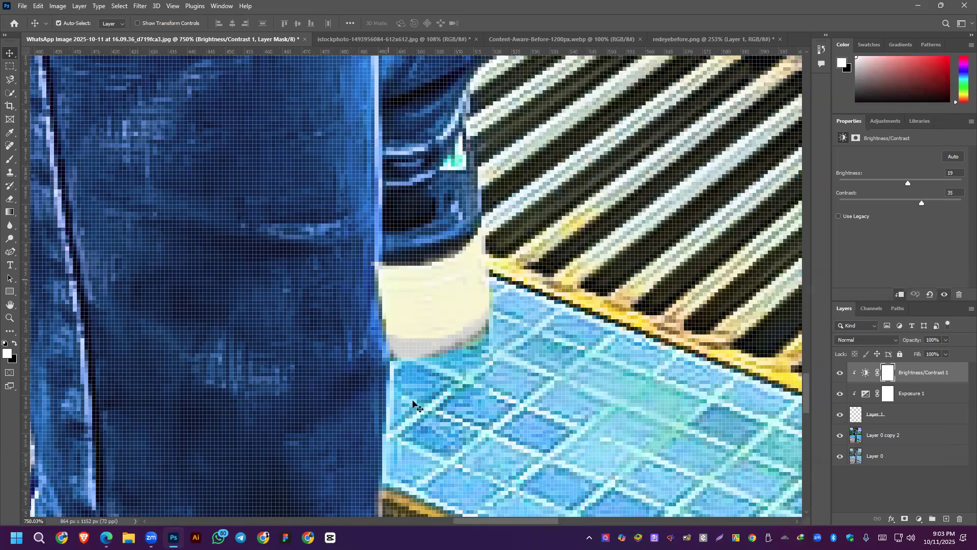
pyautogui.scroll(1, 379, 265)
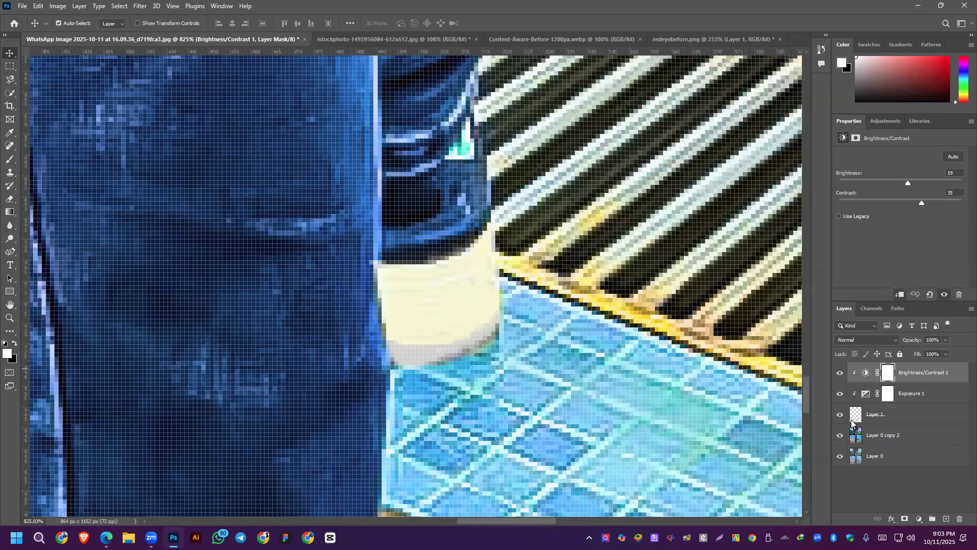
pyautogui.hotkey('alt', '[')
pyautogui.hotkey('alt', '[')
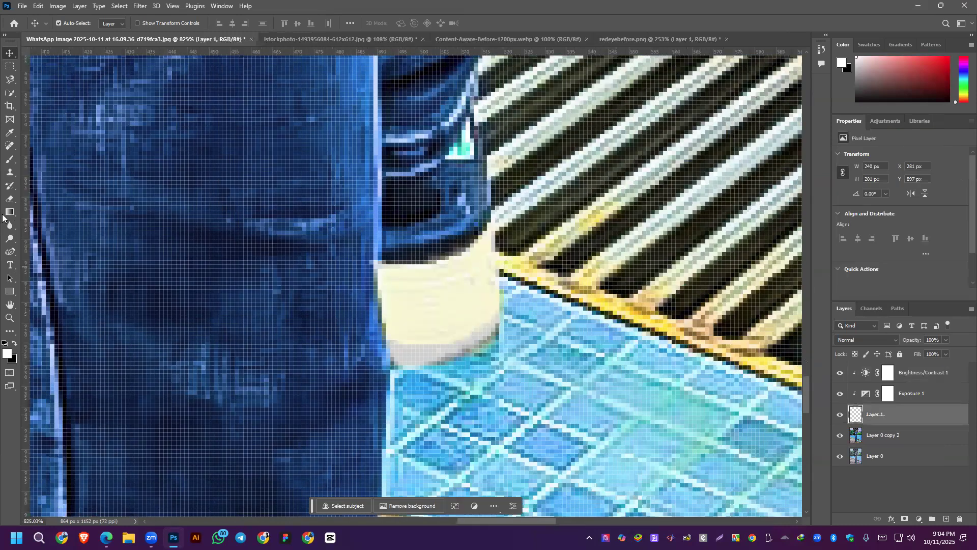
pyautogui.click(9, 172)
pyautogui.press('e')
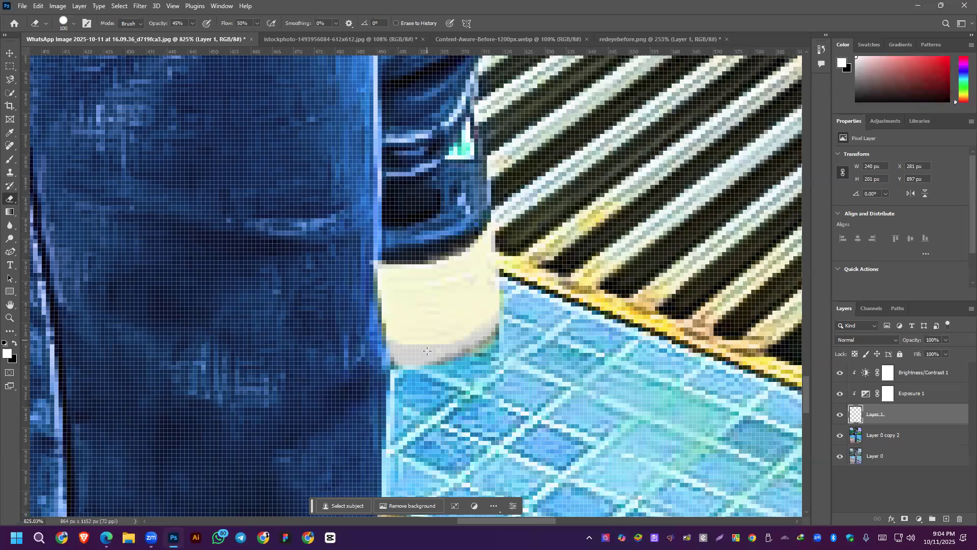
pyautogui.press('[')
pyautogui.press('[')
pyautogui.press('[')
pyautogui.press('[')
pyautogui.press('[')
pyautogui.press('[')
pyautogui.moveTo(414, 356)
pyautogui.mouseDown()
pyautogui.moveTo(387, 359)
pyautogui.moveTo(481, 348)
pyautogui.moveTo(511, 313)
pyautogui.moveTo(454, 357)
pyautogui.moveTo(378, 361)
pyautogui.mouseUp()
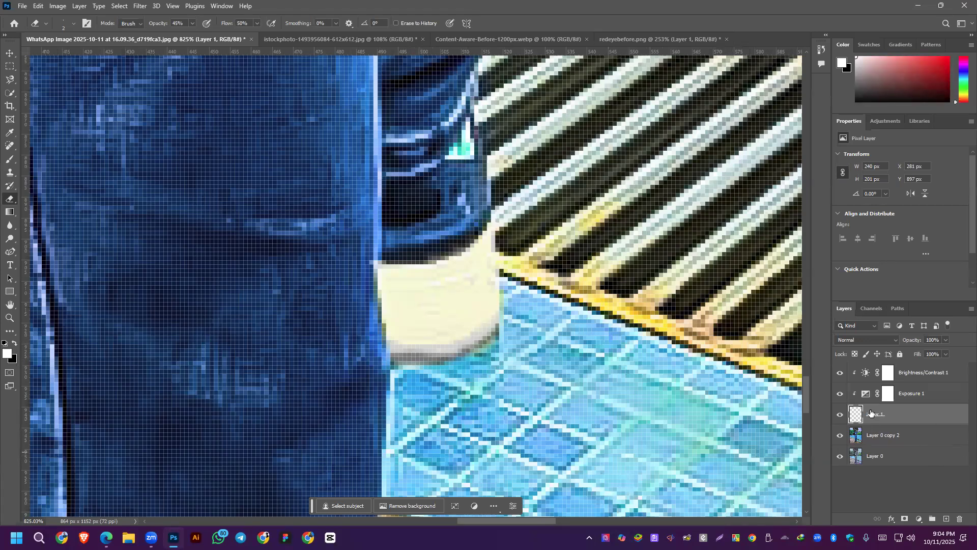
pyautogui.moveTo(474, 350)
pyautogui.mouseDown()
pyautogui.moveTo(509, 316)
pyautogui.moveTo(508, 291)
pyautogui.mouseUp()
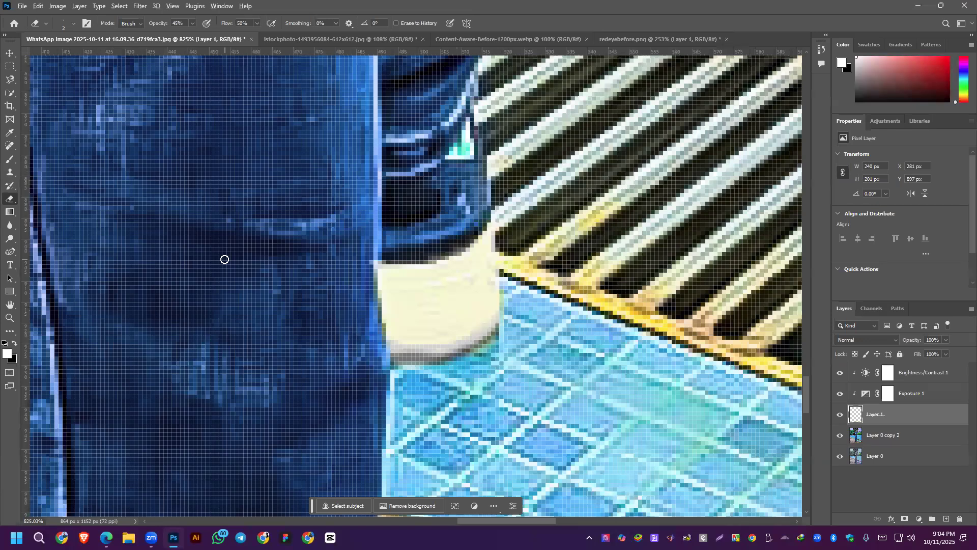
# Inspect the front shoe up close and the retouched poolside photo as a whole.
pyautogui.scroll(-1, 225, 260)
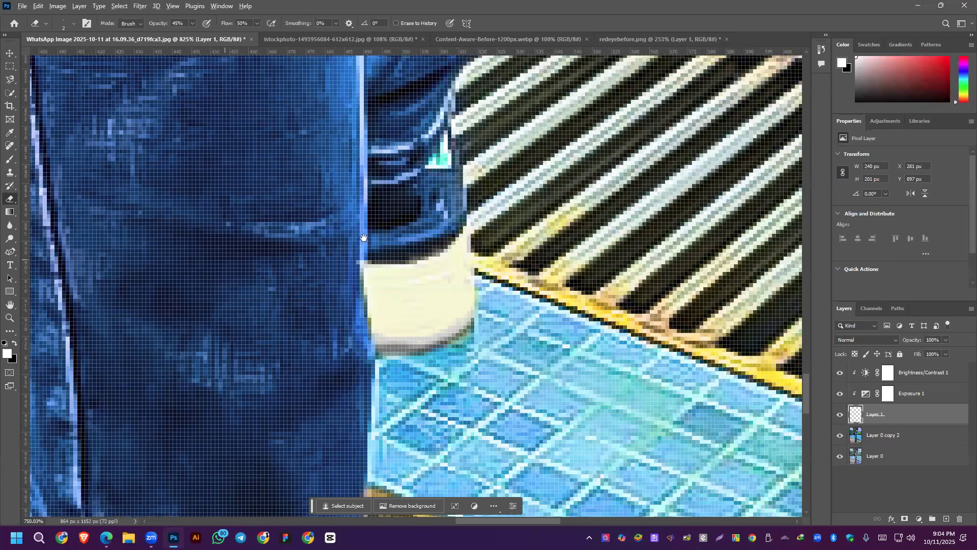
pyautogui.scroll(-10, 149, 291)
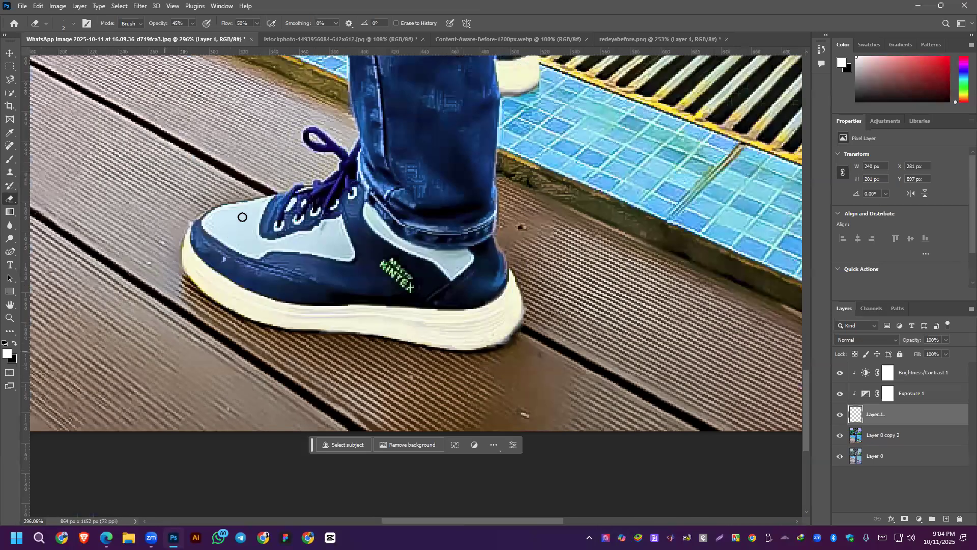
pyautogui.scroll(10, 239, 220)
pyautogui.scroll(-9, 241, 233)
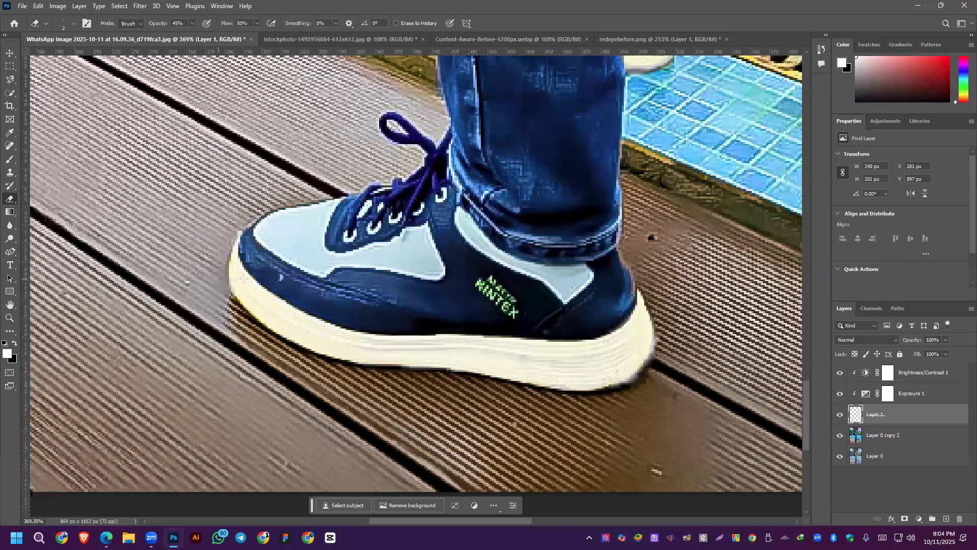
pyautogui.scroll(-10, 244, 278)
pyautogui.click(11, 53)
pyautogui.moveTo(254, 153)
pyautogui.mouseDown()
pyautogui.moveTo(379, 280)
pyautogui.moveTo(416, 274)
pyautogui.mouseUp()
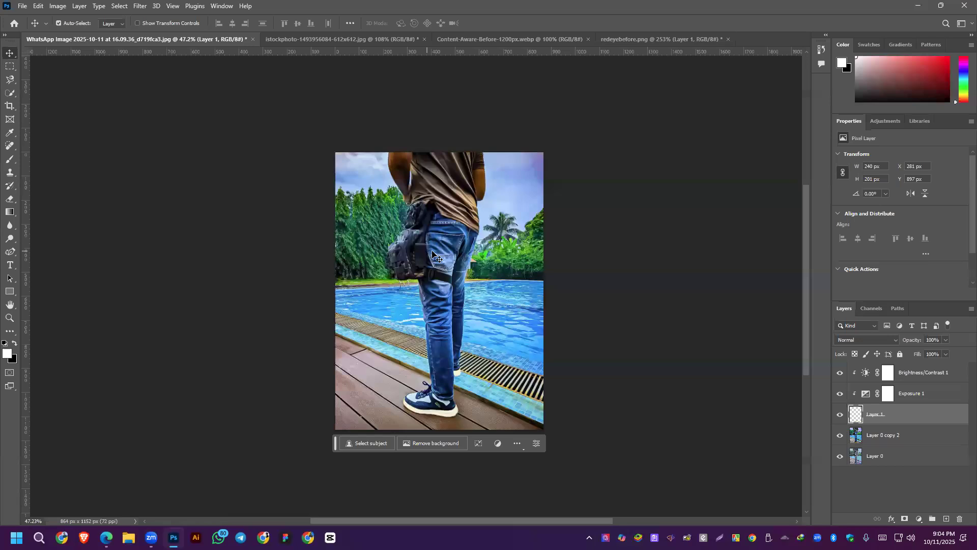
pyautogui.scroll(4, 432, 228)
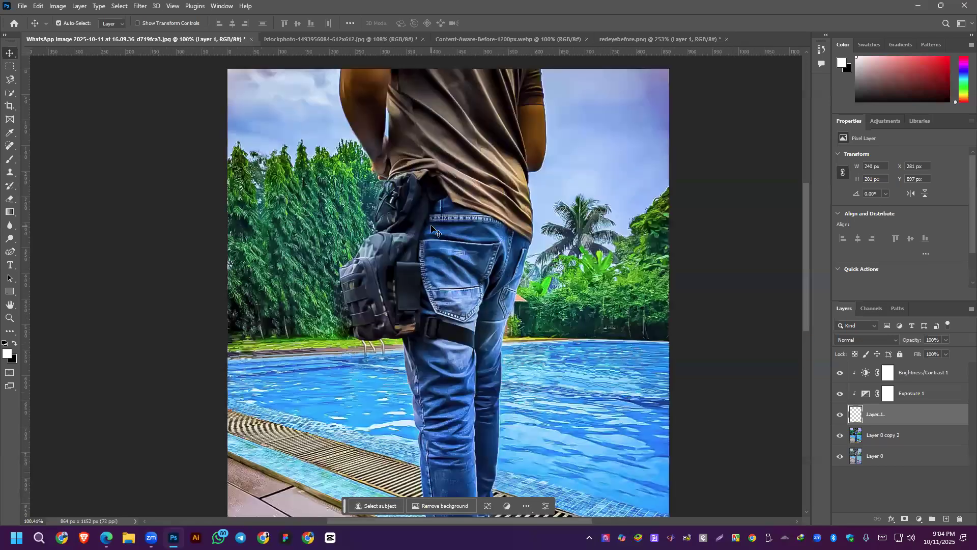
pyautogui.scroll(-3, 431, 229)
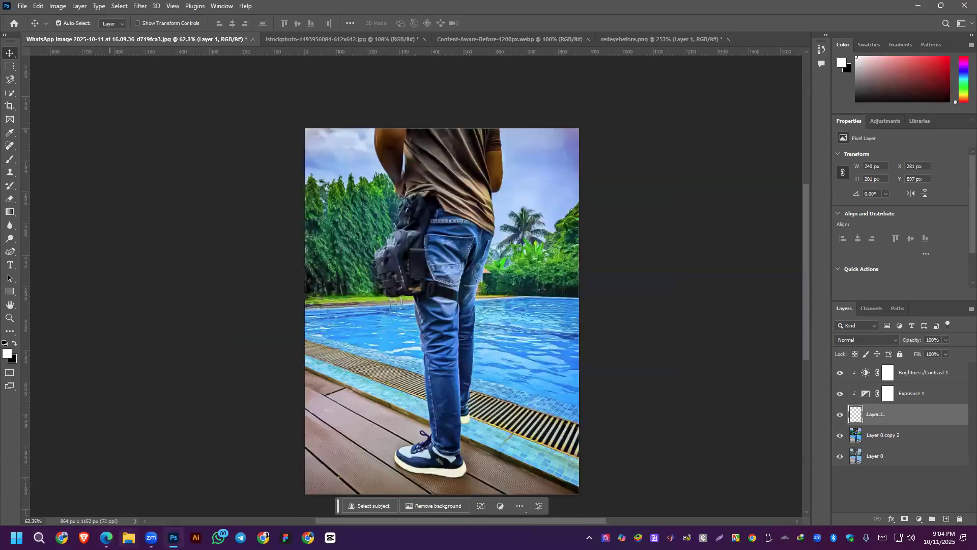
# Check the Red Eye Tool and Image Adjustment topics in the course outline PDF in Edge, and return to Photoshop.
pyautogui.click(105, 537)
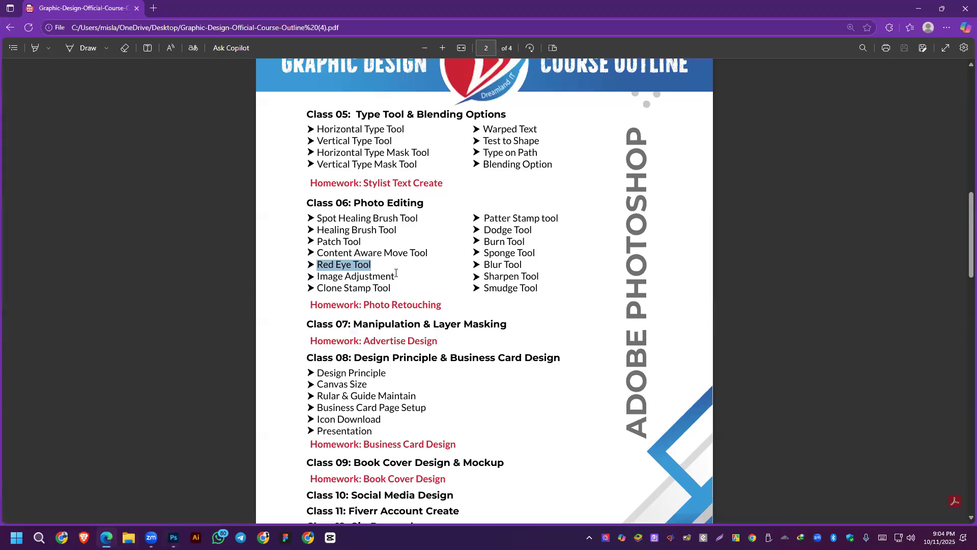
pyautogui.moveTo(395, 274); pyautogui.dragTo(312, 265)
pyautogui.rightClick(363, 279)
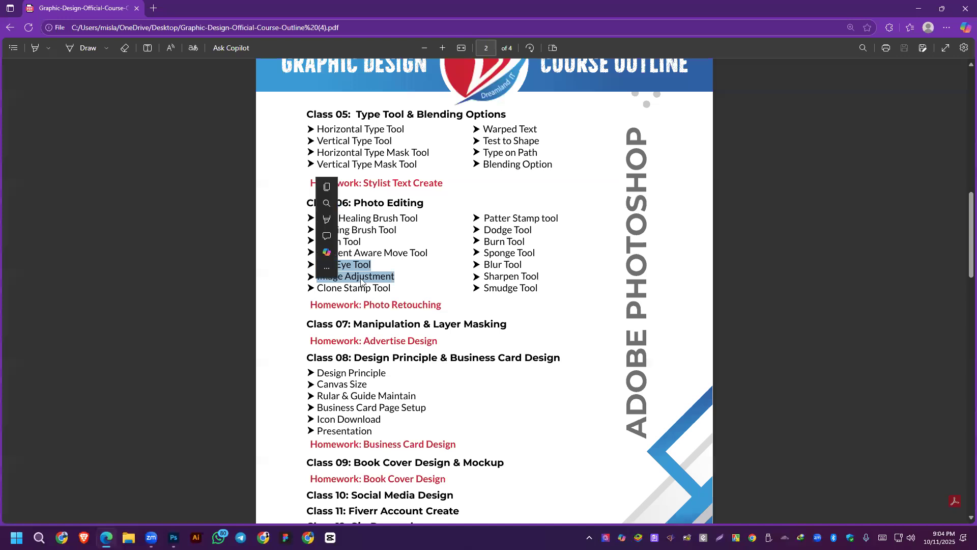
pyautogui.click(423, 264)
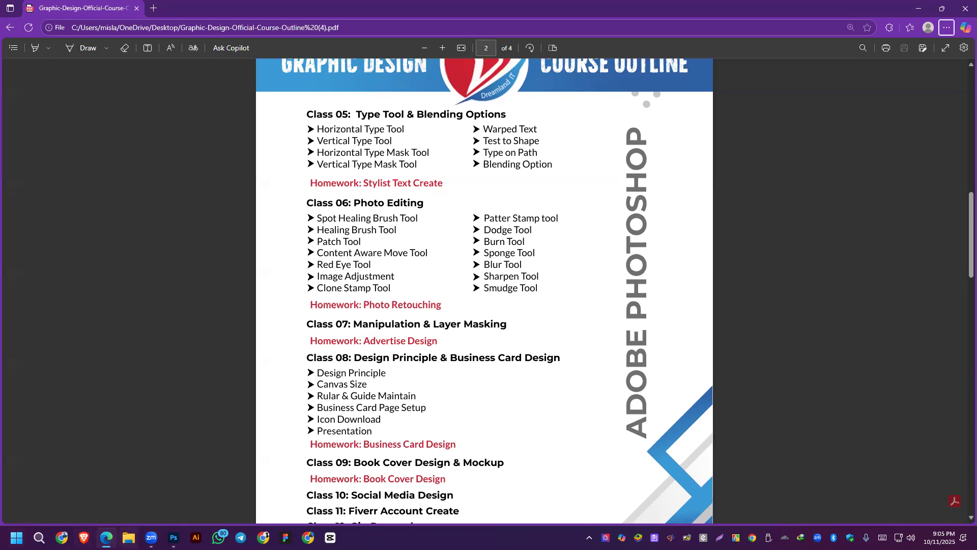
pyautogui.click(174, 537)
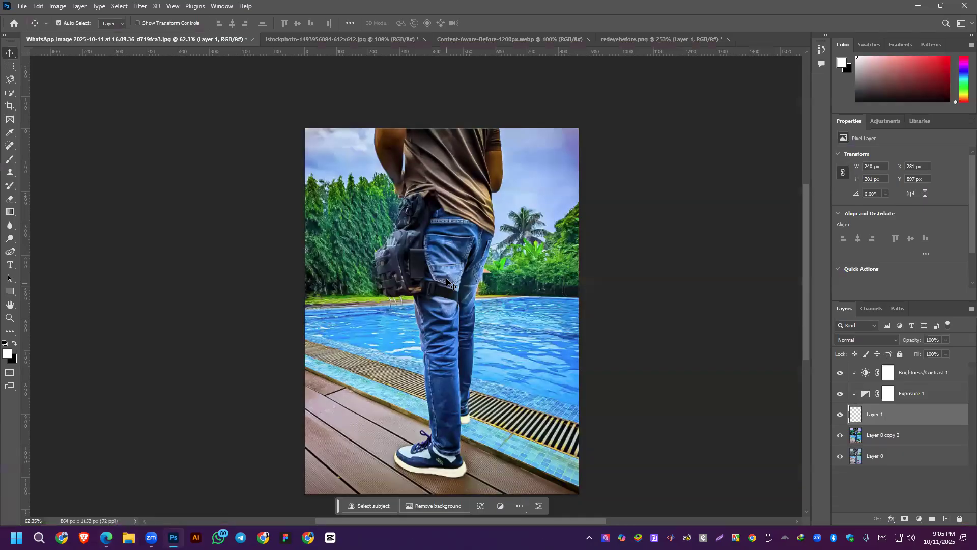
# Merge Layer 0 copy 2, Layer 1, Exposure 1 and Brightness/Contrast 1 into one layer, leaving Layer 0 separate.
pyautogui.scroll(-2, 499, 381)
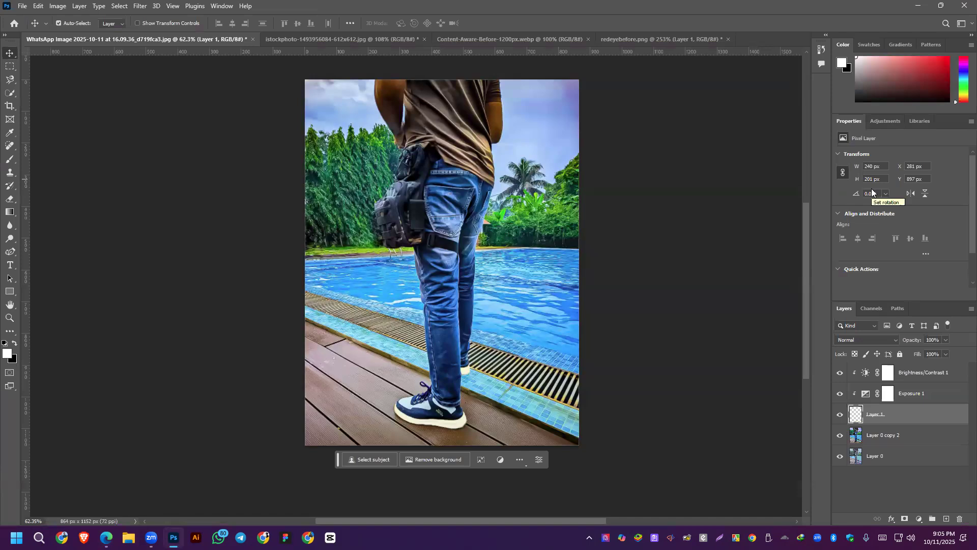
pyautogui.click(878, 455)
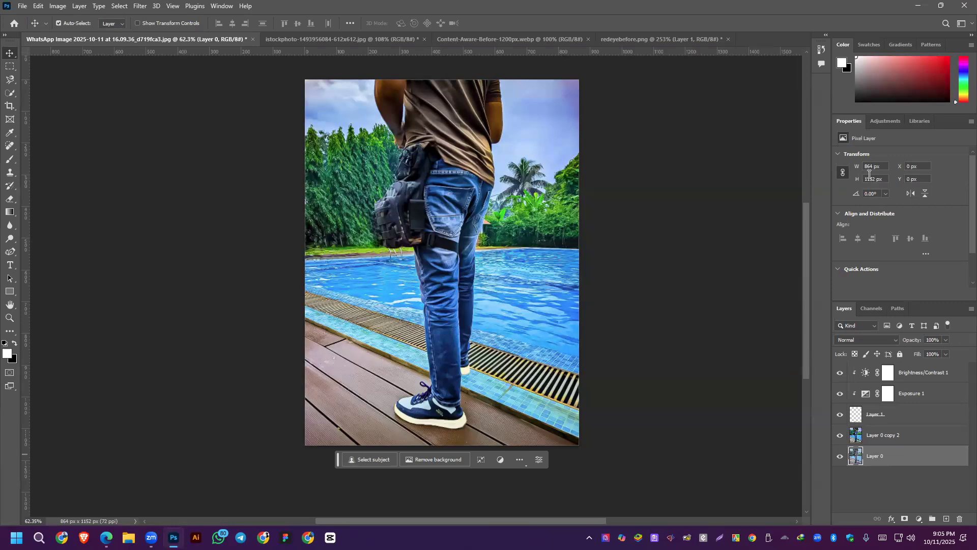
pyautogui.click(896, 437)
pyautogui.keyDown('shift'); pyautogui.click(922, 376); pyautogui.keyUp('shift')
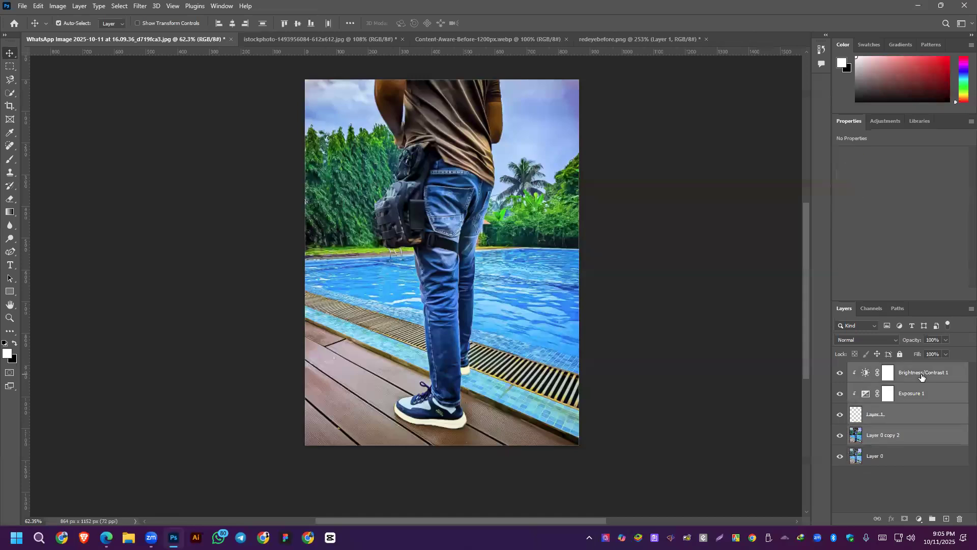
pyautogui.rightClick(922, 377)
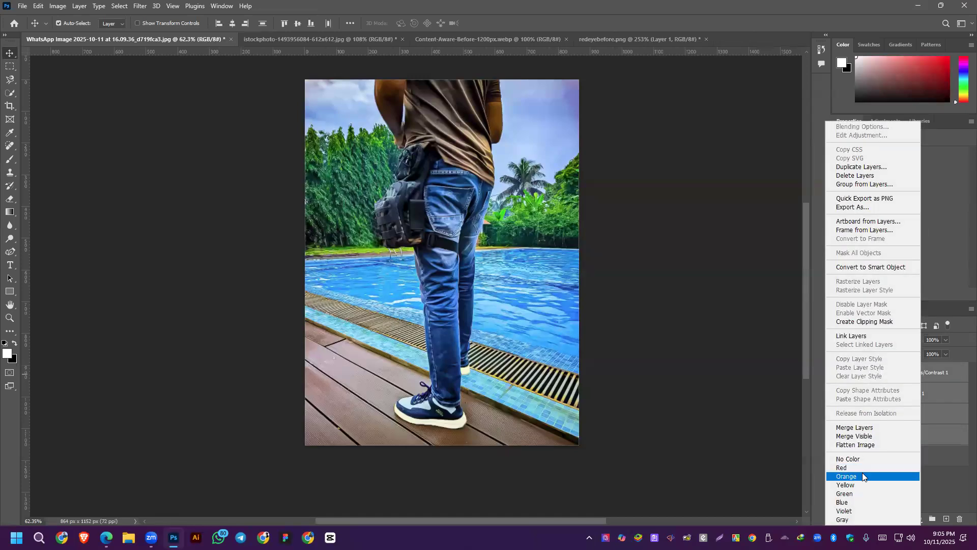
pyautogui.click(861, 427)
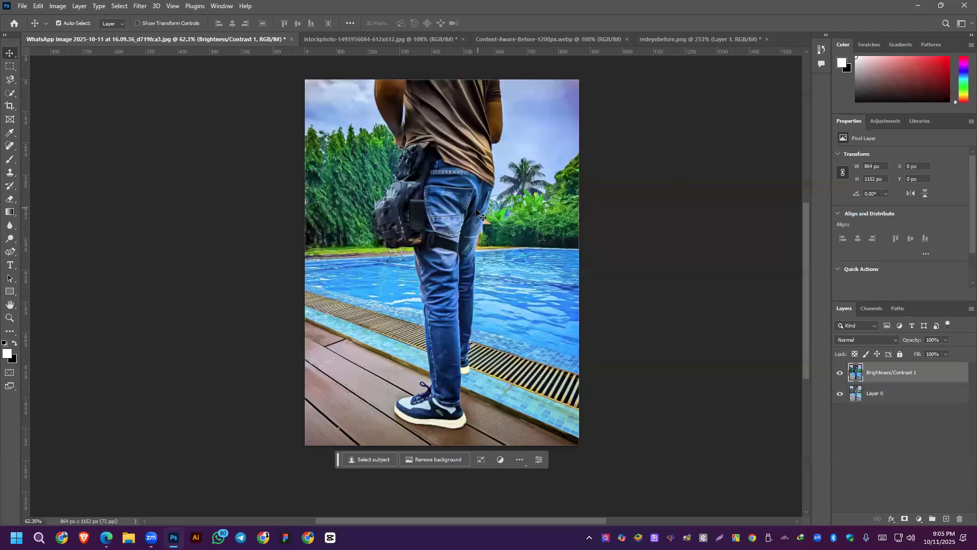
# Widen the canvas on both sides to about 1412 px with the Crop tool and Content-Aware fill.
pyautogui.click(9, 107)
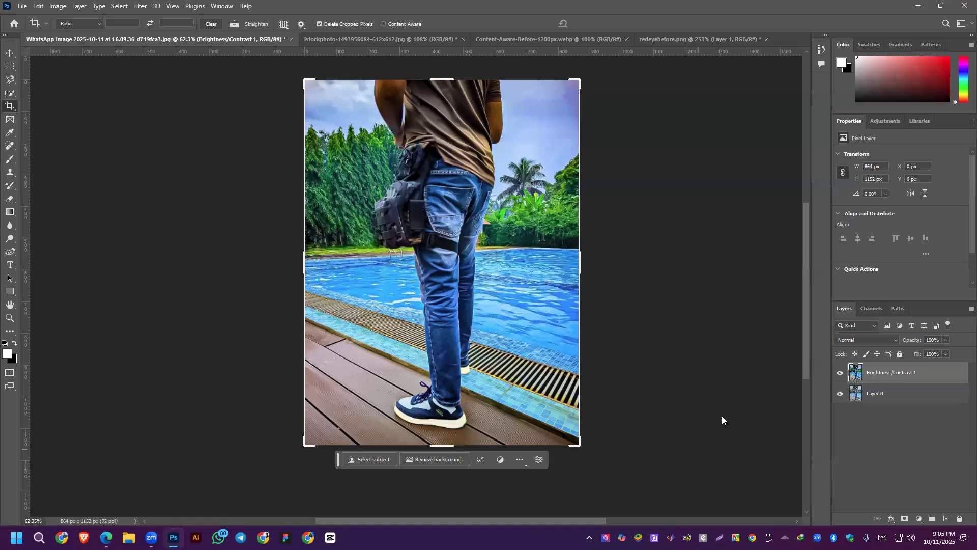
pyautogui.moveTo(578, 441)
pyautogui.mouseDown()
pyautogui.moveTo(533, 411)
pyautogui.moveTo(563, 403)
pyautogui.moveTo(499, 389)
pyautogui.moveTo(626, 468)
pyautogui.moveTo(546, 433)
pyautogui.moveTo(580, 447)
pyautogui.moveTo(576, 440)
pyautogui.mouseUp()
pyautogui.moveTo(580, 263); pyautogui.dragTo(670, 264)
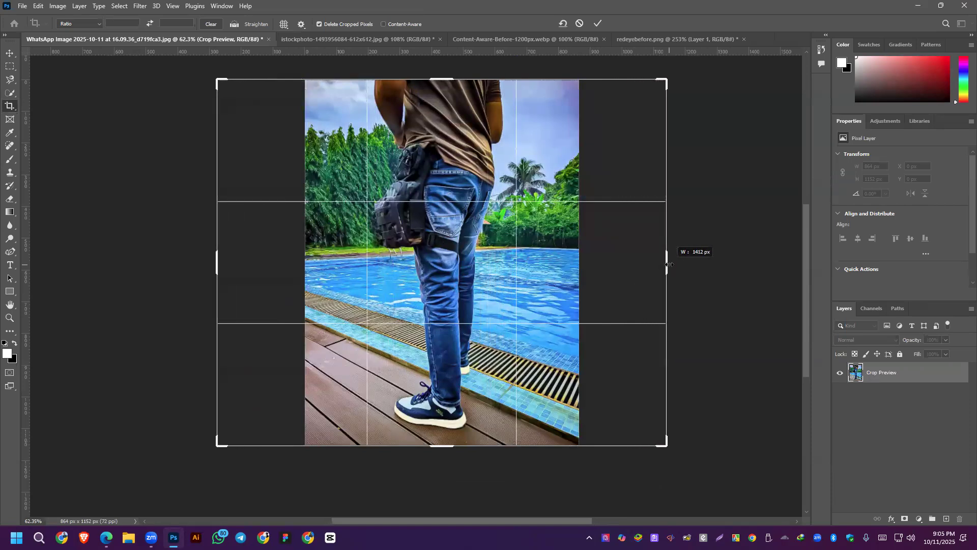
pyautogui.moveTo(670, 264); pyautogui.dragTo(670, 264)
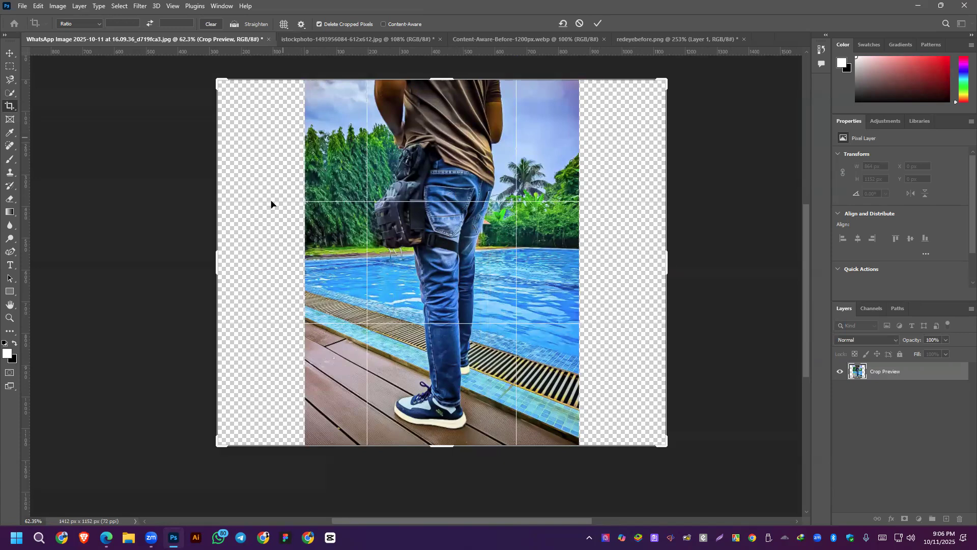
pyautogui.click(382, 23)
pyautogui.click(600, 20)
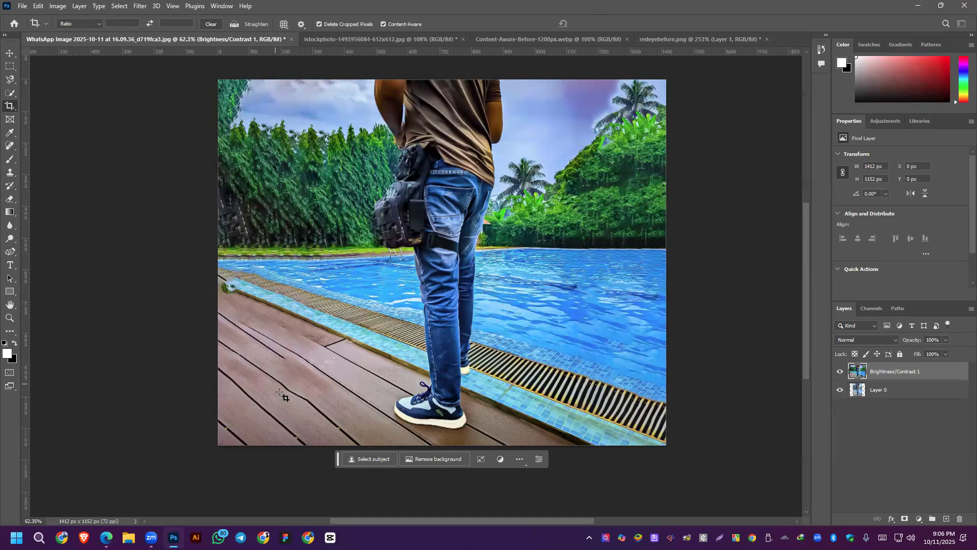
# Try to repair the crooked deck gap with the Healing Brush, sampling the nearby boards, and undo the stroke.
pyautogui.click(7, 145)
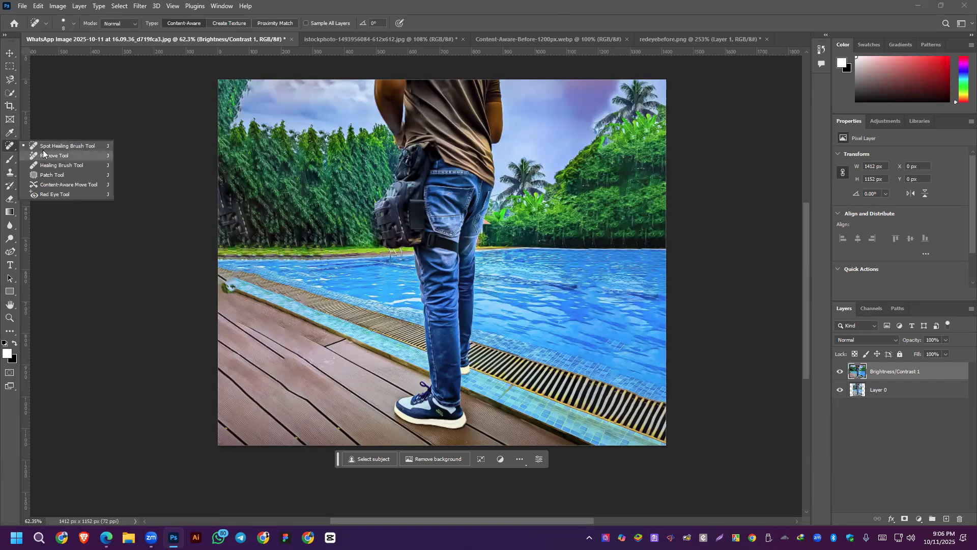
pyautogui.click(48, 165)
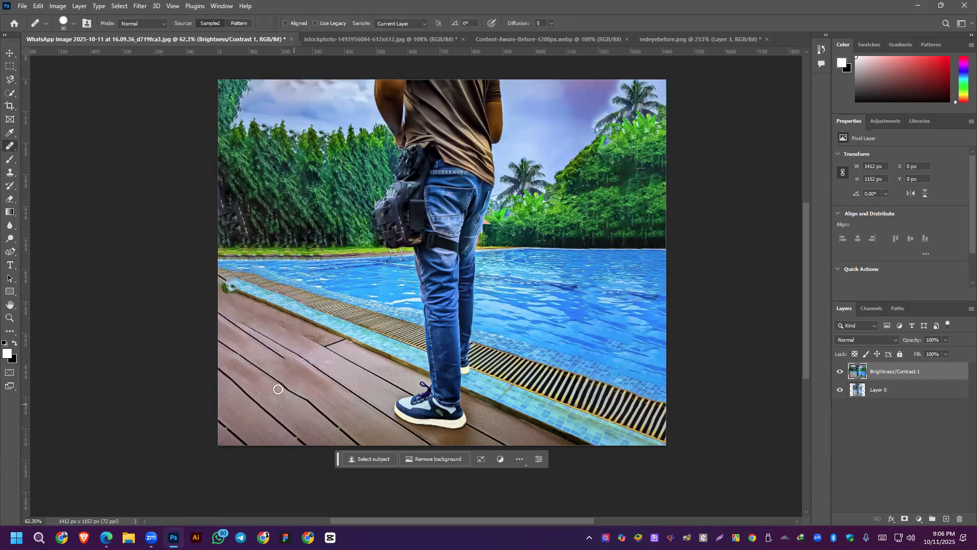
pyautogui.press('alt')
pyautogui.keyDown('alt'); pyautogui.click(319, 411); pyautogui.keyUp('alt')
pyautogui.moveTo(306, 398)
pyautogui.mouseDown()
pyautogui.moveTo(274, 378)
pyautogui.moveTo(314, 409)
pyautogui.mouseUp()
pyautogui.hotkey('ctrl', 'z')
# Repair the crooked gap between the deck boards beside the front shoe using the Spot Healing Brush at 90 px.
pyautogui.rightClick(4, 147)
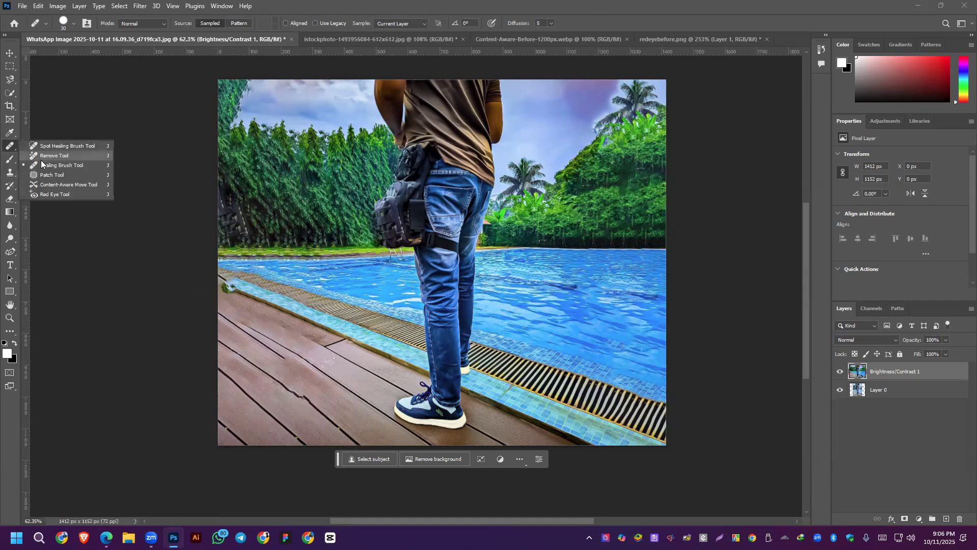
pyautogui.click(56, 146)
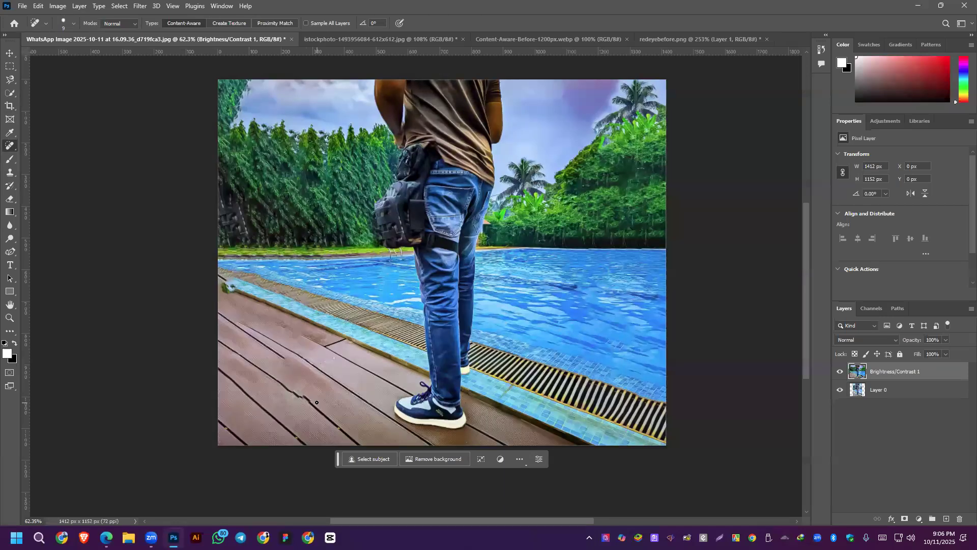
pyautogui.press(']')
pyautogui.press(']')
pyautogui.press(']')
pyautogui.press(']')
pyautogui.press(']')
pyautogui.press(']')
pyautogui.press(']')
pyautogui.press(']')
pyautogui.moveTo(296, 392); pyautogui.dragTo(353, 443)
pyautogui.moveTo(316, 415); pyautogui.dragTo(312, 413)
pyautogui.click(331, 406)
pyautogui.moveTo(319, 405)
pyautogui.mouseDown()
pyautogui.moveTo(327, 425)
pyautogui.moveTo(320, 413)
pyautogui.moveTo(346, 433)
pyautogui.moveTo(337, 429)
pyautogui.mouseUp()
# Spot-heal the uneven board gap along the upper part of the extended deck near the photo's left edge.
pyautogui.moveTo(239, 327); pyautogui.dragTo(280, 351)
pyautogui.click(268, 343)
pyautogui.moveTo(233, 321)
pyautogui.mouseDown()
pyautogui.moveTo(251, 342)
pyautogui.moveTo(265, 333)
pyautogui.moveTo(234, 322)
pyautogui.mouseUp()
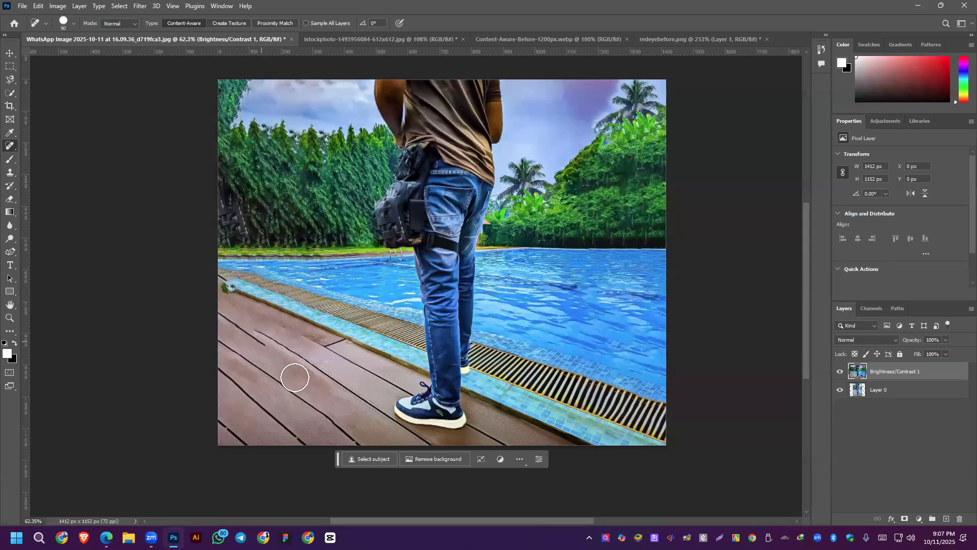
# Spot-heal the broken board gap and the stray green plant near the extended deck's left edge at 60 px.
pyautogui.scroll(3, 227, 312)
pyautogui.press('[')
pyautogui.scroll(3, 261, 425)
pyautogui.press('[')
pyautogui.press('[')
pyautogui.scroll(-3, 377, 401)
pyautogui.click(382, 433)
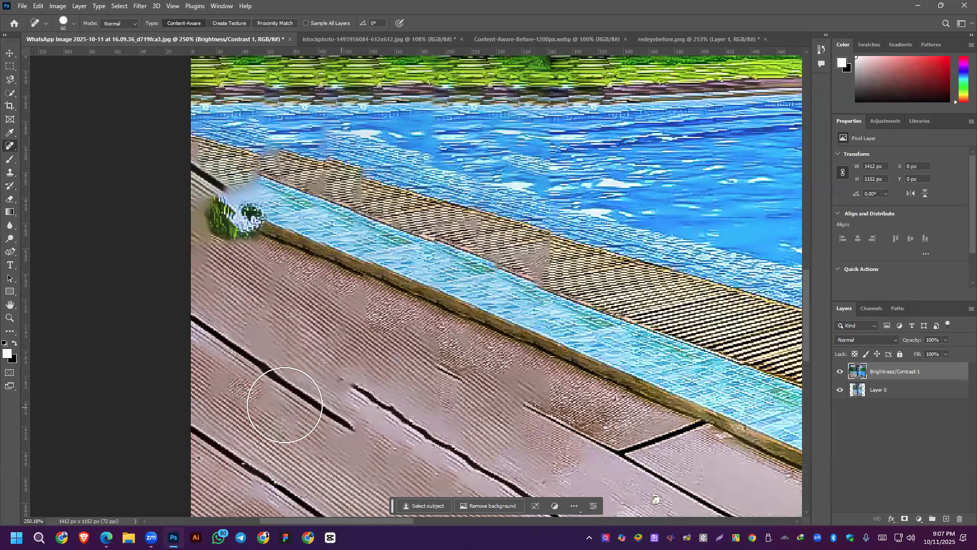
pyautogui.moveTo(342, 392); pyautogui.dragTo(217, 336)
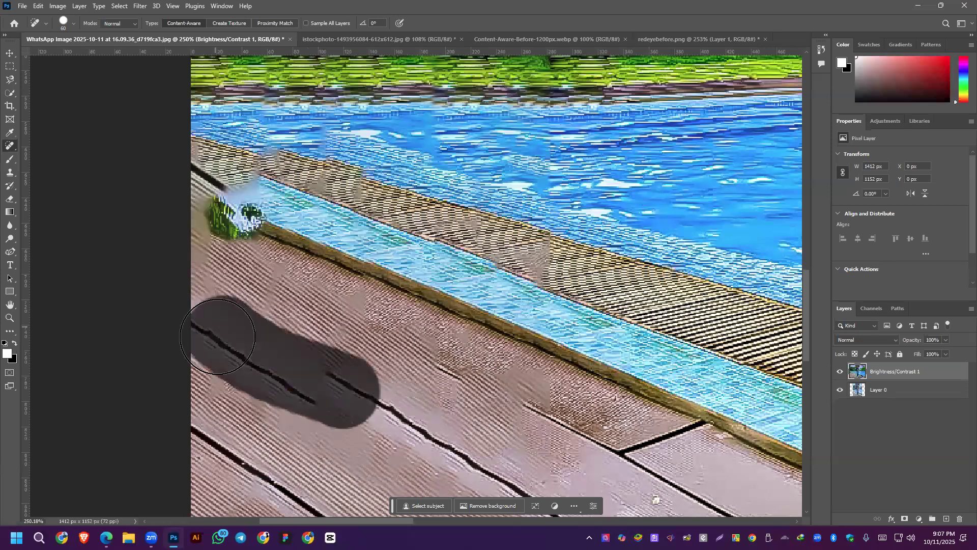
pyautogui.moveTo(290, 383); pyautogui.dragTo(206, 306)
pyautogui.moveTo(257, 372); pyautogui.dragTo(219, 330)
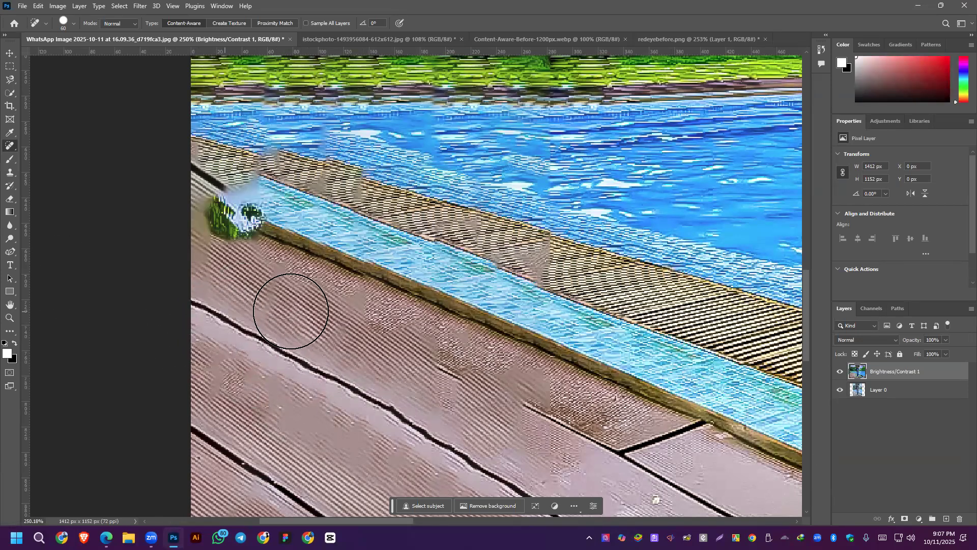
pyautogui.moveTo(219, 209)
pyautogui.mouseDown()
pyautogui.moveTo(219, 166)
pyautogui.moveTo(201, 164)
pyautogui.mouseUp()
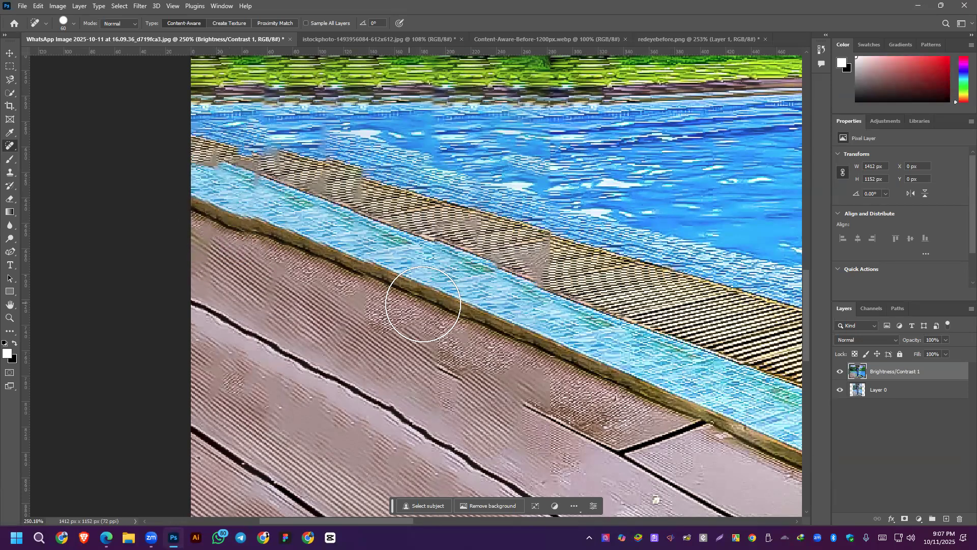
# Spot-heal the jagged pool-side edge at the far-left end of the drain grate with a smaller 35 px brush.
pyautogui.press('[')
pyautogui.press('[')
pyautogui.press('[')
pyautogui.press('[')
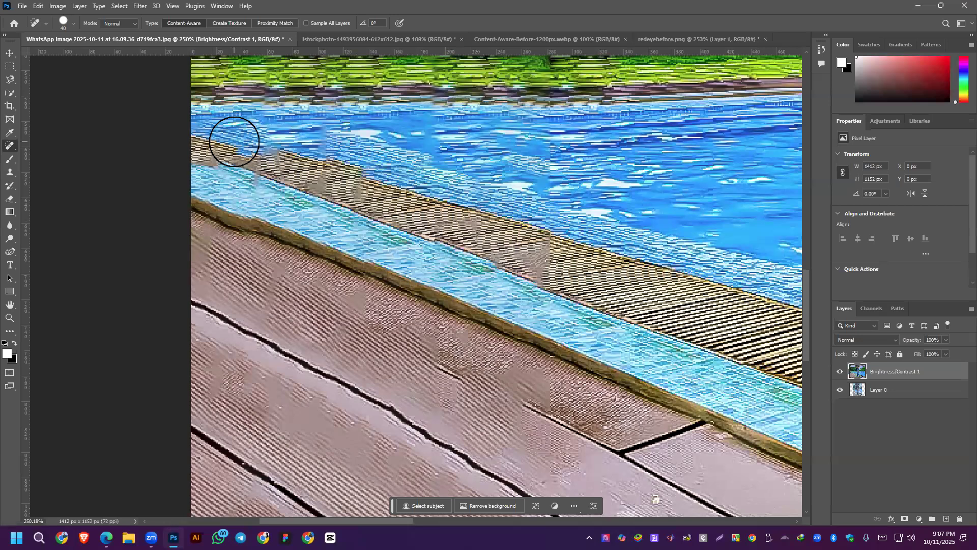
pyautogui.moveTo(211, 148); pyautogui.dragTo(253, 154)
pyautogui.click(253, 154)
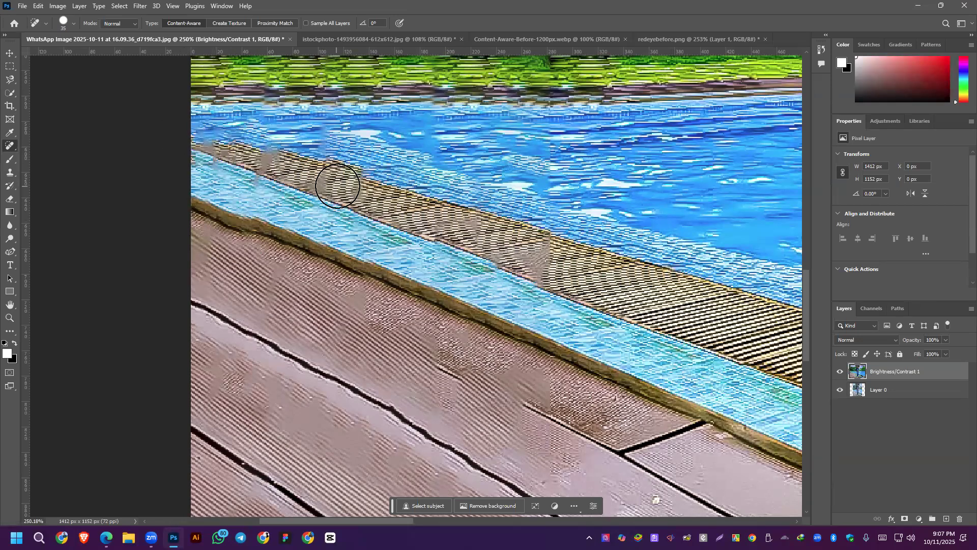
pyautogui.moveTo(205, 128)
pyautogui.mouseDown()
pyautogui.moveTo(252, 147)
pyautogui.moveTo(202, 128)
pyautogui.mouseUp()
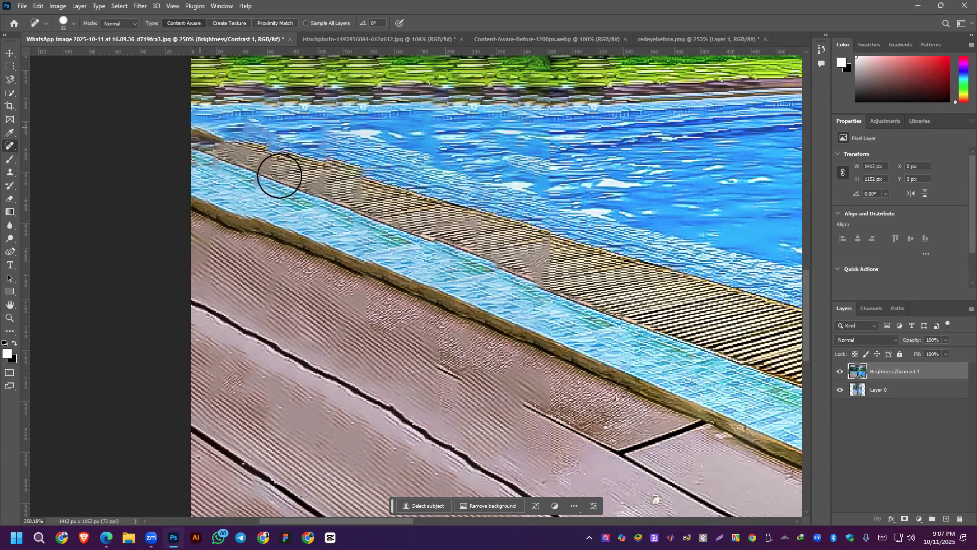
pyautogui.click(189, 130)
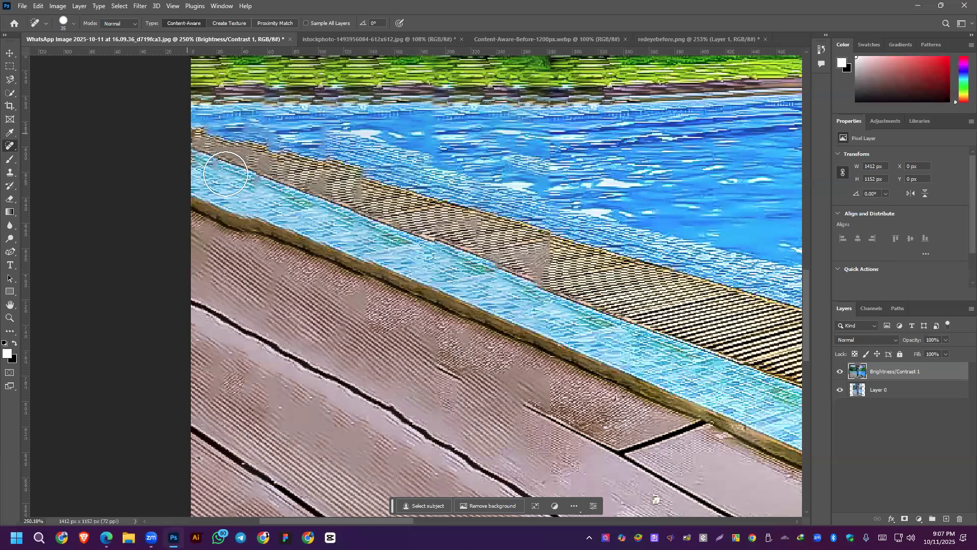
pyautogui.click(347, 163)
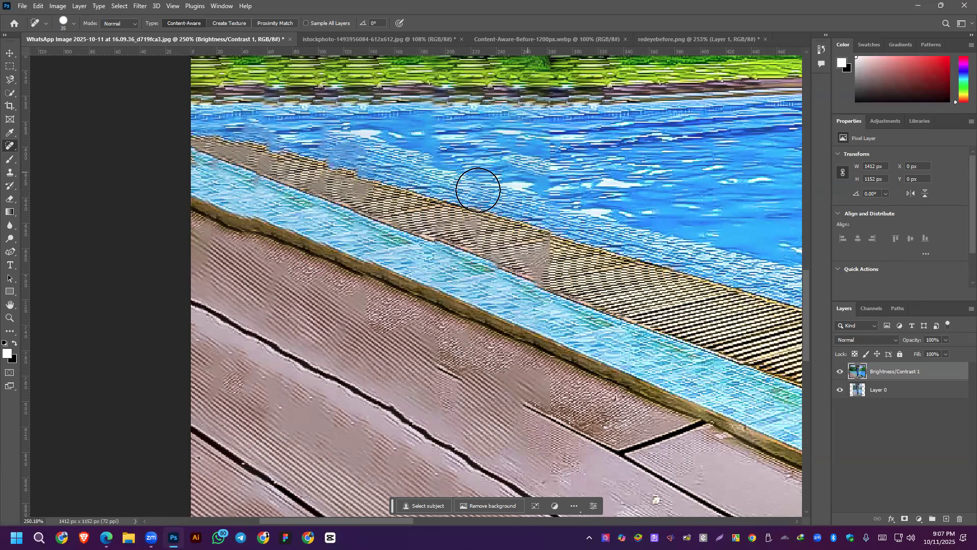
# Smooth the remaining notches along the drain grate's upper edge with the Spot Healing Brush at 15 px.
pyautogui.scroll(-2, 702, 262)
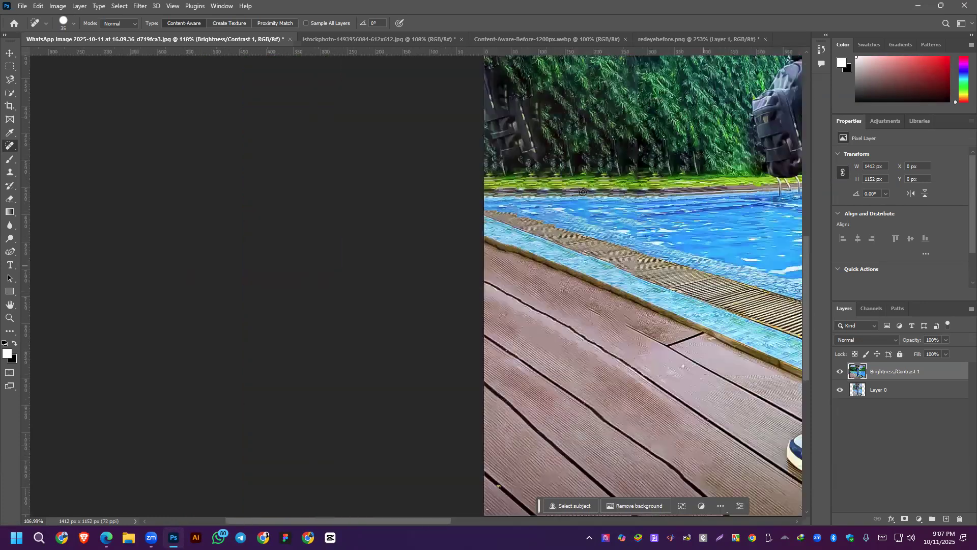
pyautogui.scroll(1, 583, 192)
pyautogui.scroll(3, 523, 227)
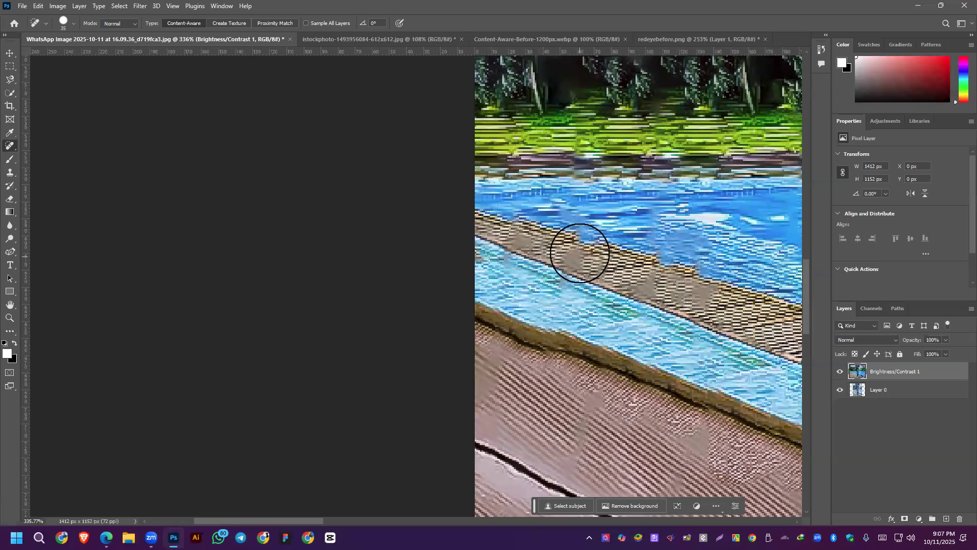
pyautogui.press('[')
pyautogui.press('[')
pyautogui.press('[')
pyautogui.press('[')
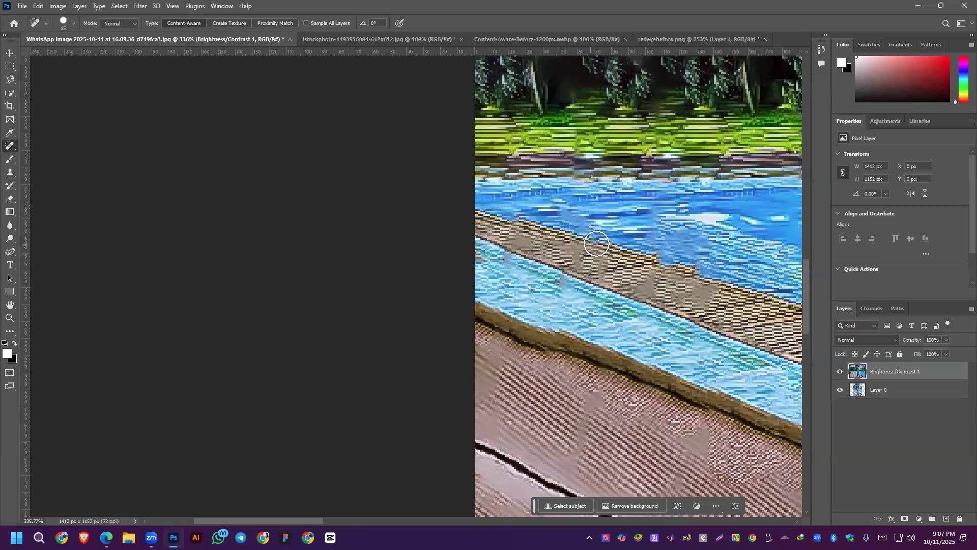
pyautogui.click(669, 264)
pyautogui.moveTo(664, 262); pyautogui.dragTo(663, 283)
pyautogui.moveTo(509, 218); pyautogui.dragTo(480, 213)
pyautogui.click(483, 200)
pyautogui.click(486, 204)
pyautogui.click(491, 211)
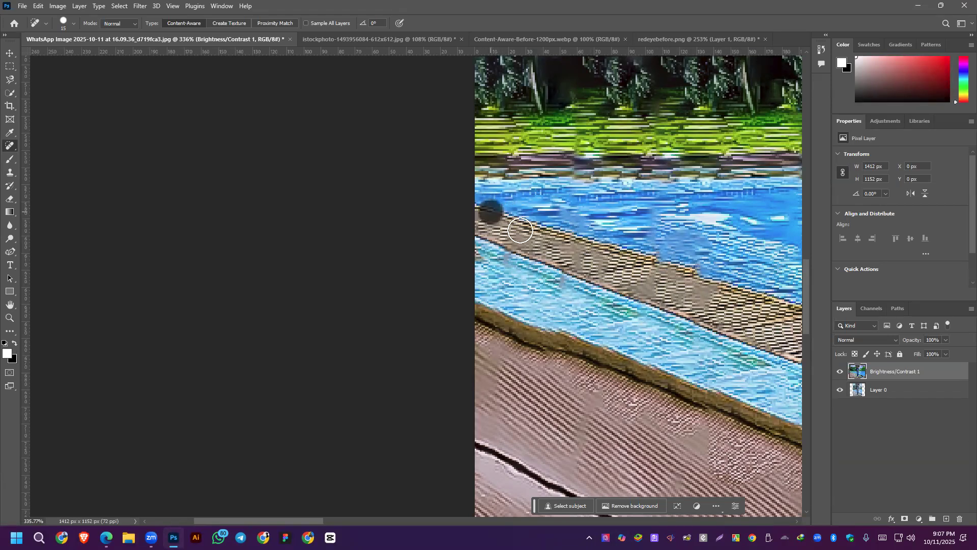
pyautogui.click(476, 200)
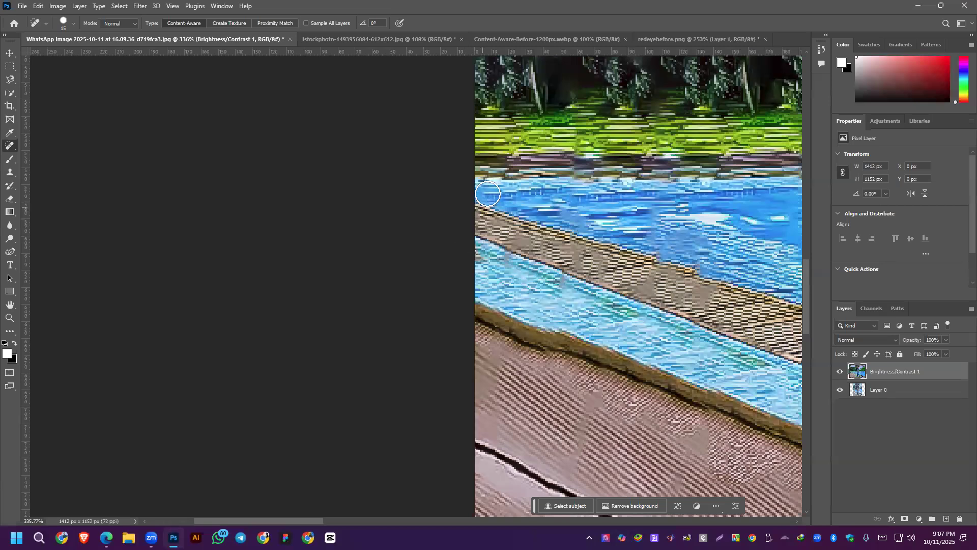
# Try to clean up the patchy brown coping between the grass and the far pool edge with 15 px spot-healing strokes.
pyautogui.scroll(-4, 611, 174)
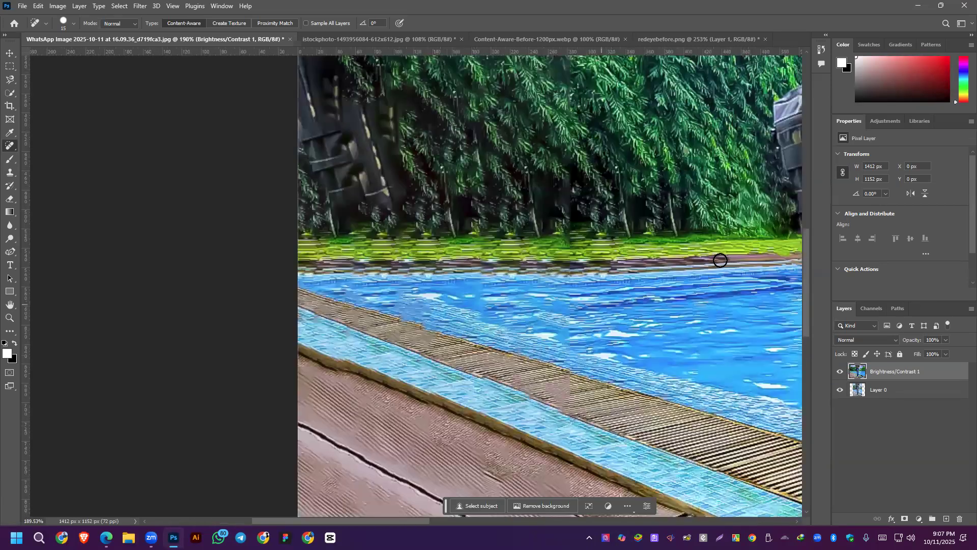
pyautogui.click(720, 260)
pyautogui.moveTo(567, 268); pyautogui.dragTo(487, 270)
pyautogui.moveTo(376, 269); pyautogui.dragTo(291, 270)
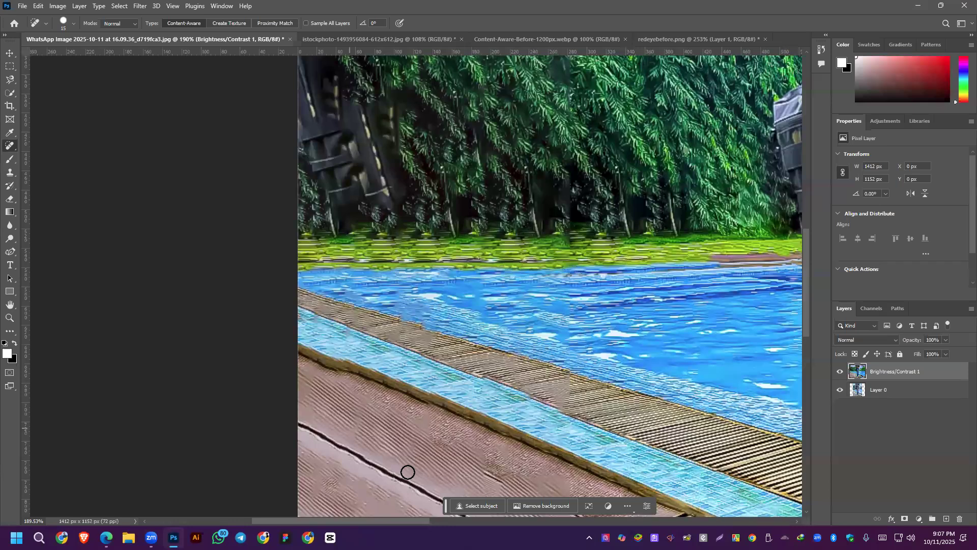
pyautogui.scroll(5, 721, 270)
pyautogui.click(714, 254)
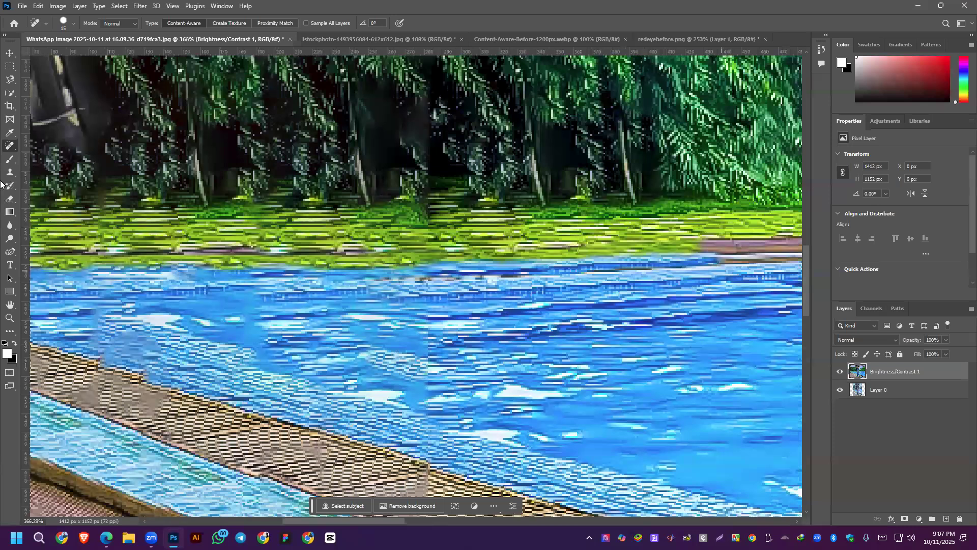
# Rebuild the brown coping along the far pool edge using the Healing Brush, sampling the intact coping near the person.
pyautogui.rightClick(13, 145)
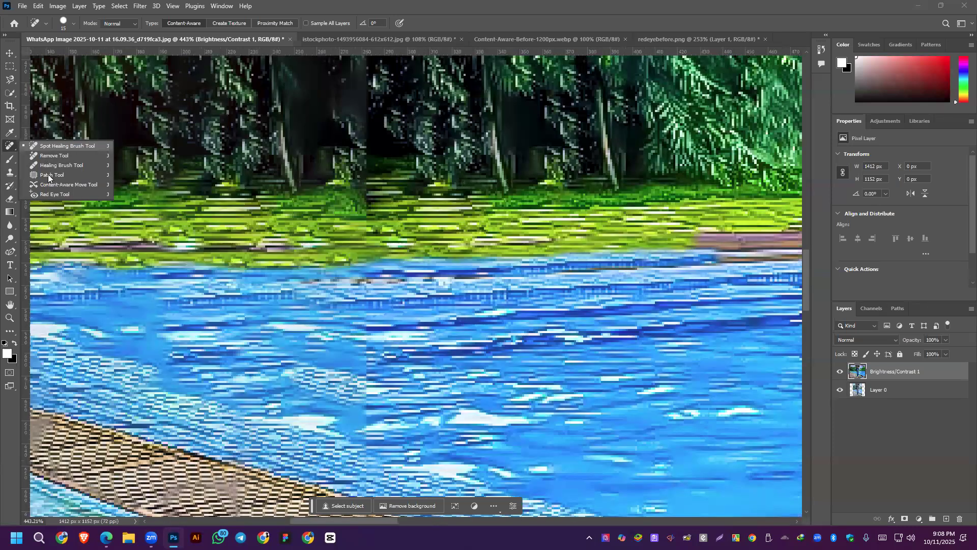
pyautogui.press('p')
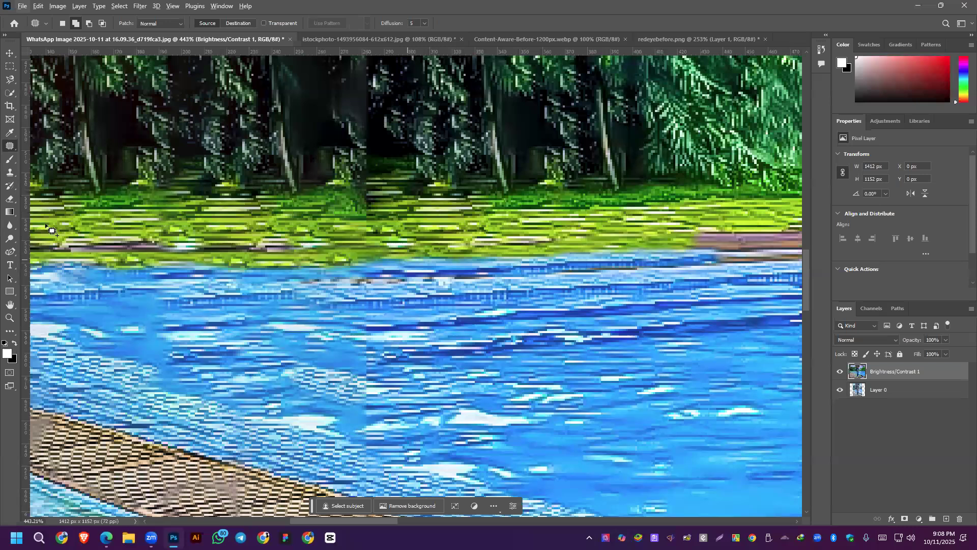
pyautogui.hotkey('shift', 'j')
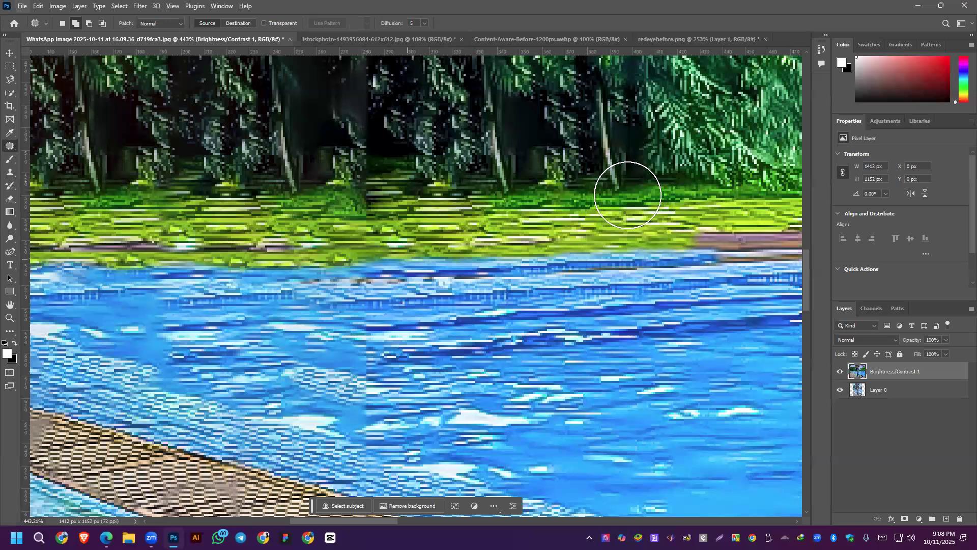
pyautogui.moveTo(755, 249)
pyautogui.mouseDown()
pyautogui.moveTo(728, 242)
pyautogui.moveTo(701, 252)
pyautogui.moveTo(654, 246)
pyautogui.moveTo(645, 255)
pyautogui.moveTo(495, 255)
pyautogui.moveTo(259, 274)
pyautogui.moveTo(288, 262)
pyautogui.moveTo(65, 266)
pyautogui.moveTo(133, 267)
pyautogui.mouseUp()
pyautogui.scroll(-2, 462, 327)
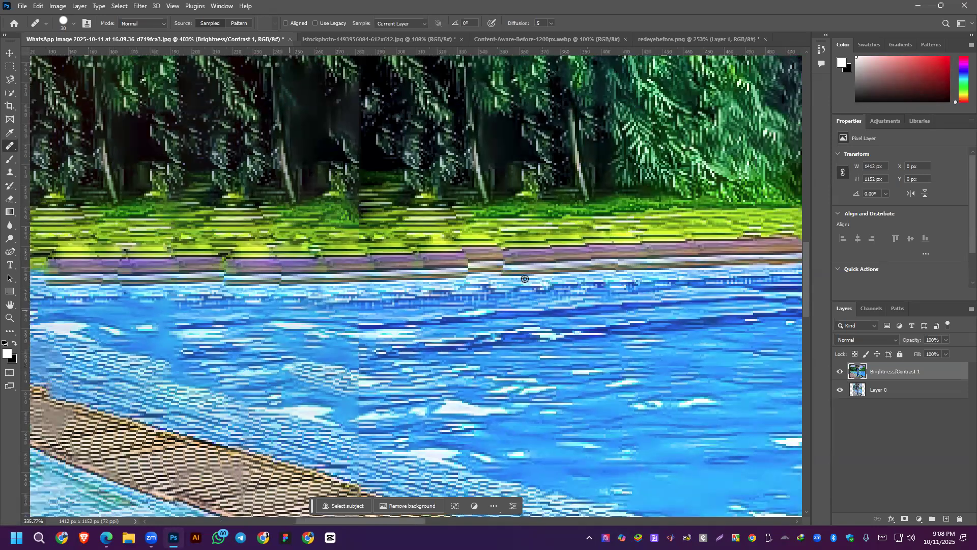
# Extend the far pool coping to the photo's left edge with the 30 px Healing Brush, resampling the clean coping for touch-ups.
pyautogui.scroll(-4, 315, 287)
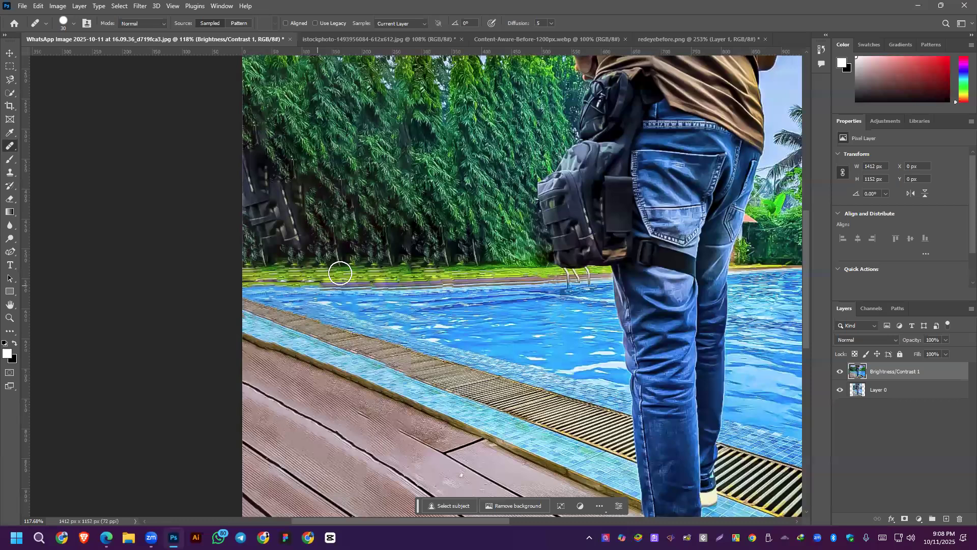
pyautogui.scroll(2, 311, 285)
pyautogui.moveTo(314, 285); pyautogui.dragTo(214, 290)
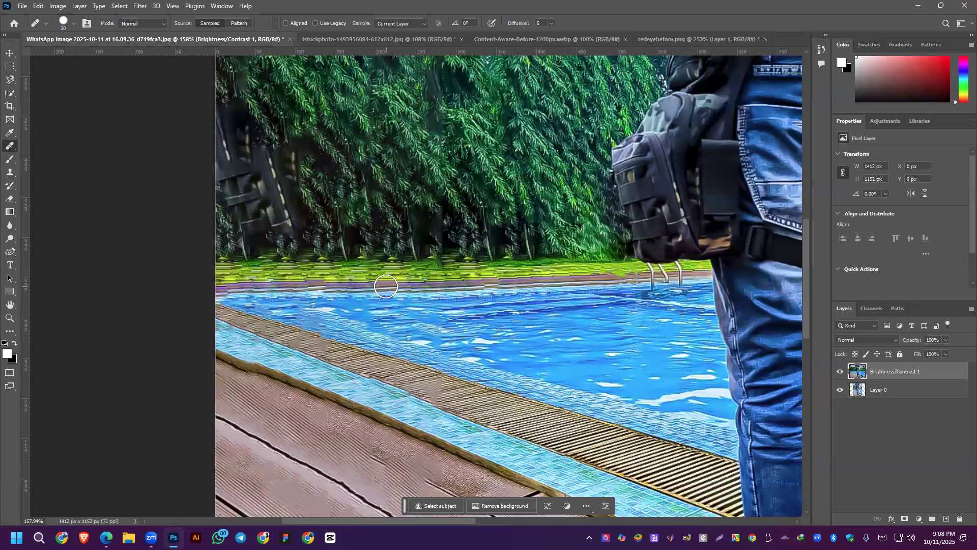
pyautogui.click(435, 433)
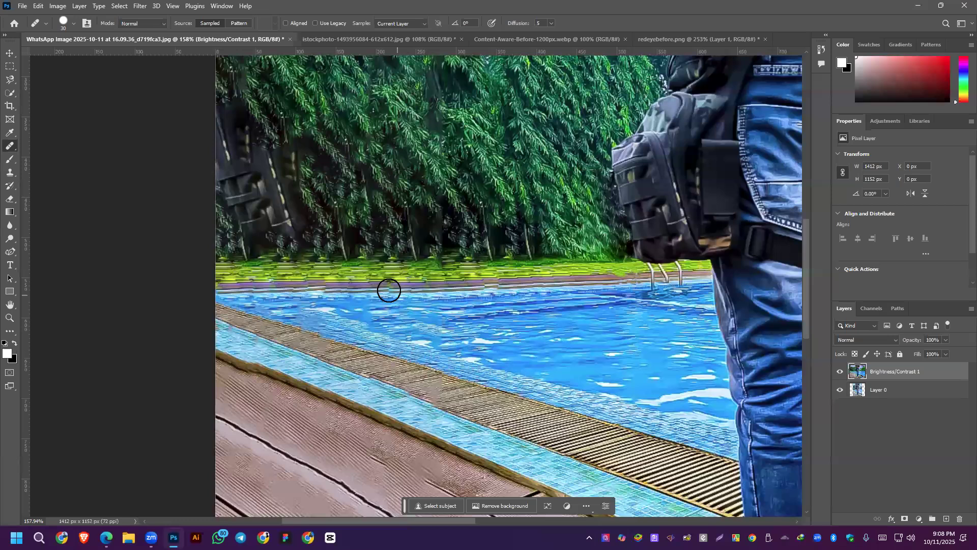
pyautogui.click(235, 287)
pyautogui.keyDown('alt'); pyautogui.click(502, 285); pyautogui.keyUp('alt')
pyautogui.click(238, 303)
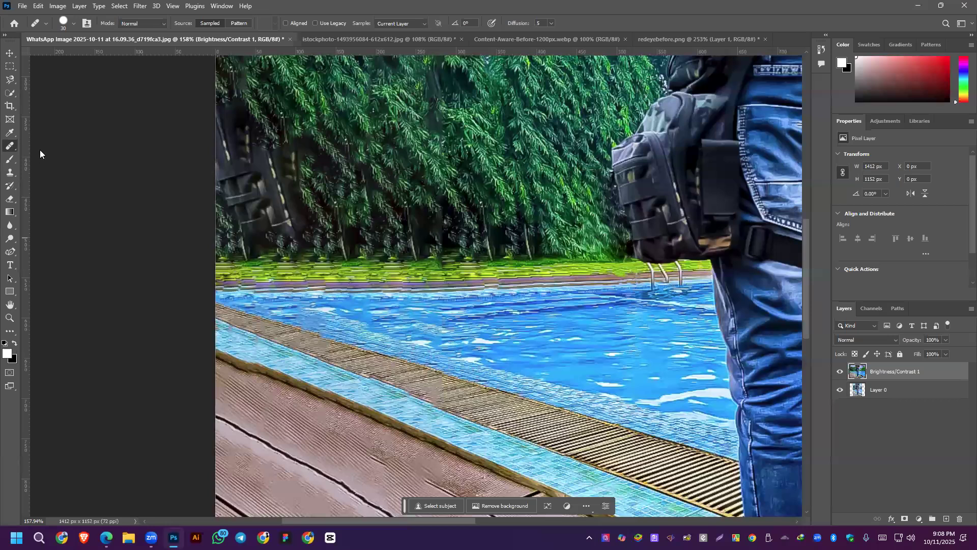
# Spot-heal the mismatched joint in the middle of the far pool coping, enlarging the brush to 20 px.
pyautogui.hotkey('shift', 'j')
pyautogui.moveTo(467, 286); pyautogui.dragTo(481, 289)
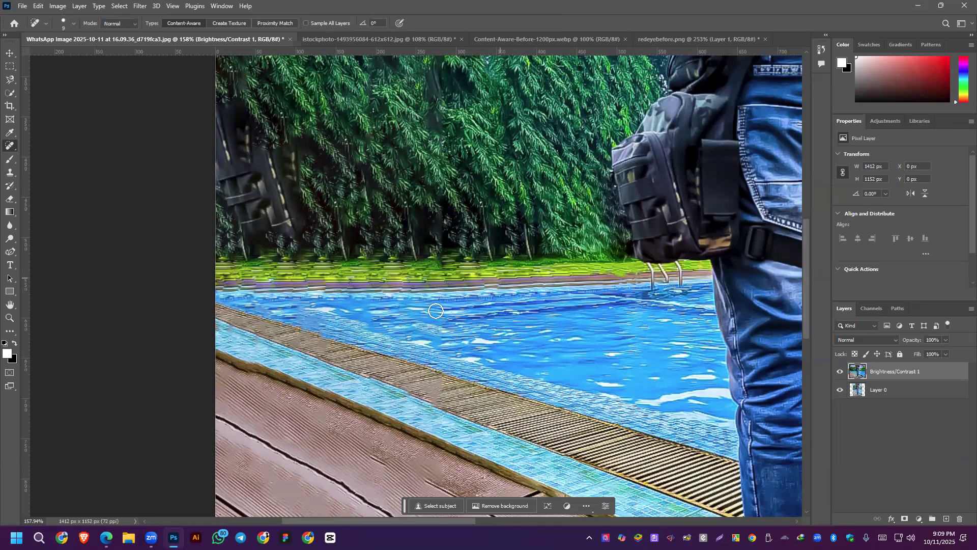
pyautogui.scroll(4, 492, 302)
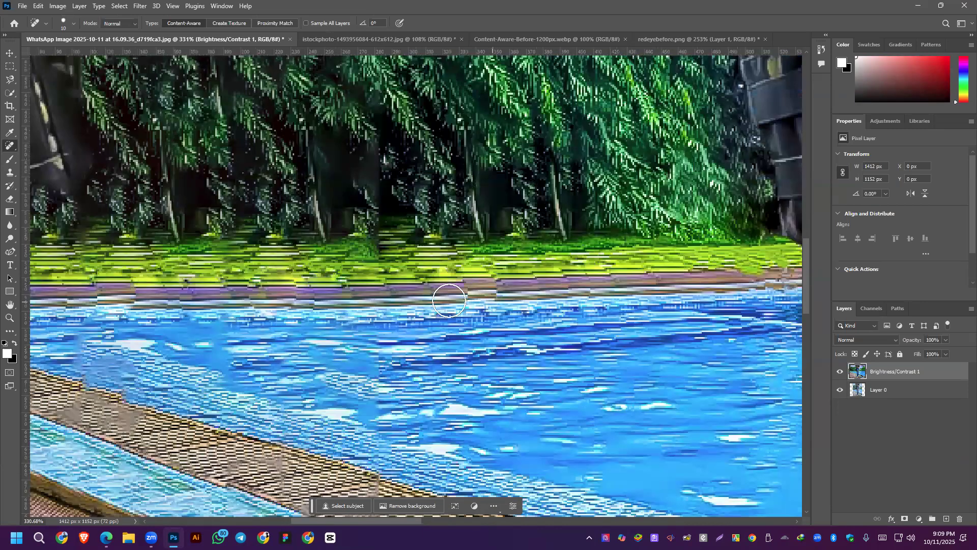
pyautogui.click(479, 295)
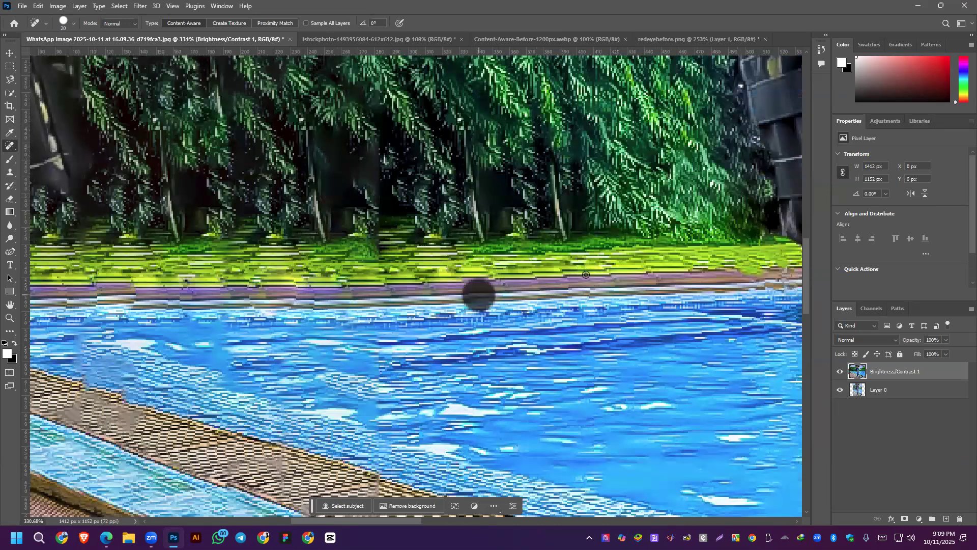
# Remove the purple blotch from the sky beside the tall palm using the Spot Healing Brush at 80 px.
pyautogui.scroll(-8, 520, 296)
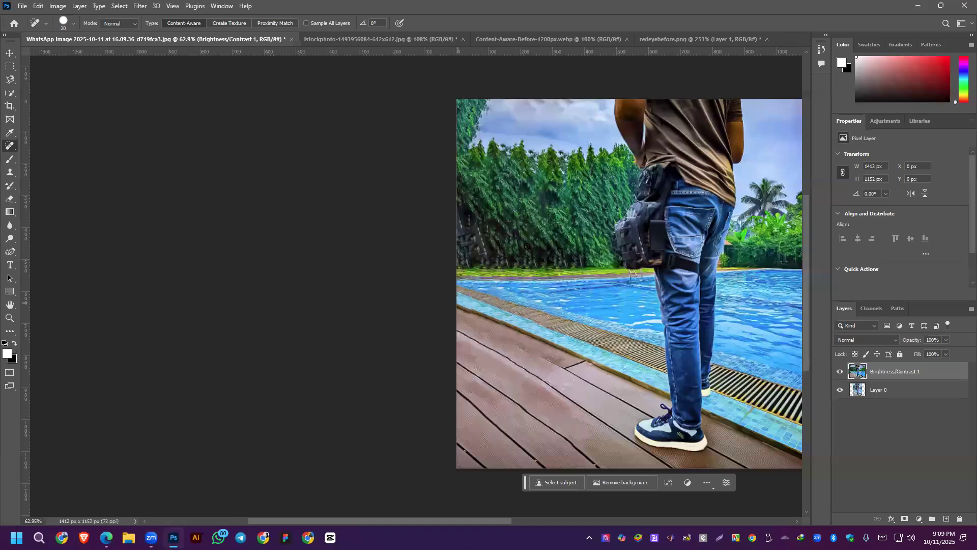
pyautogui.scroll(-2, 499, 248)
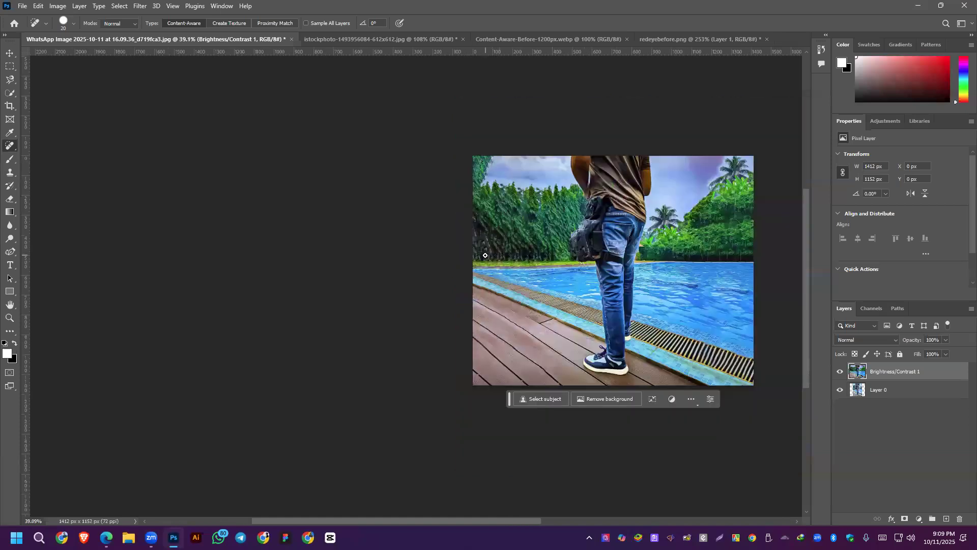
pyautogui.scroll(2, 711, 175)
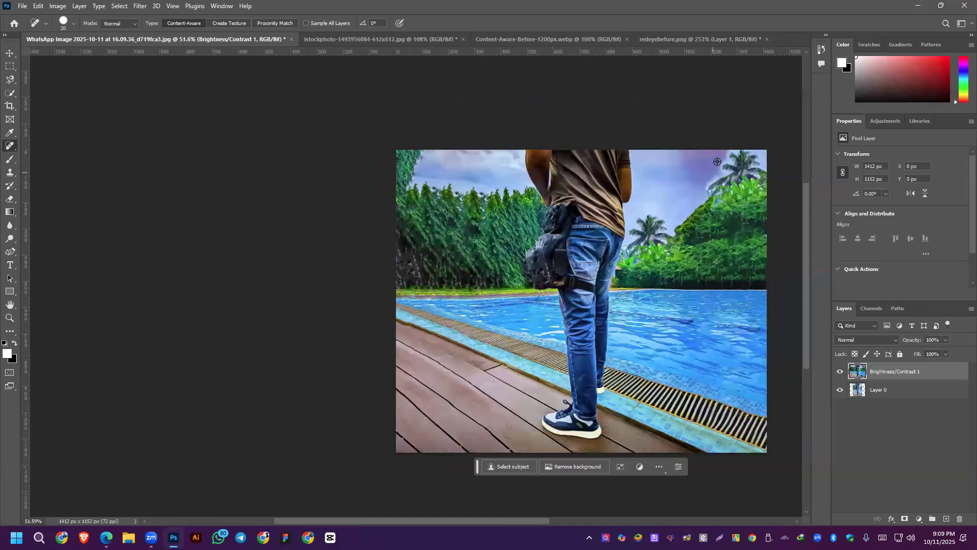
pyautogui.scroll(5, 761, 154)
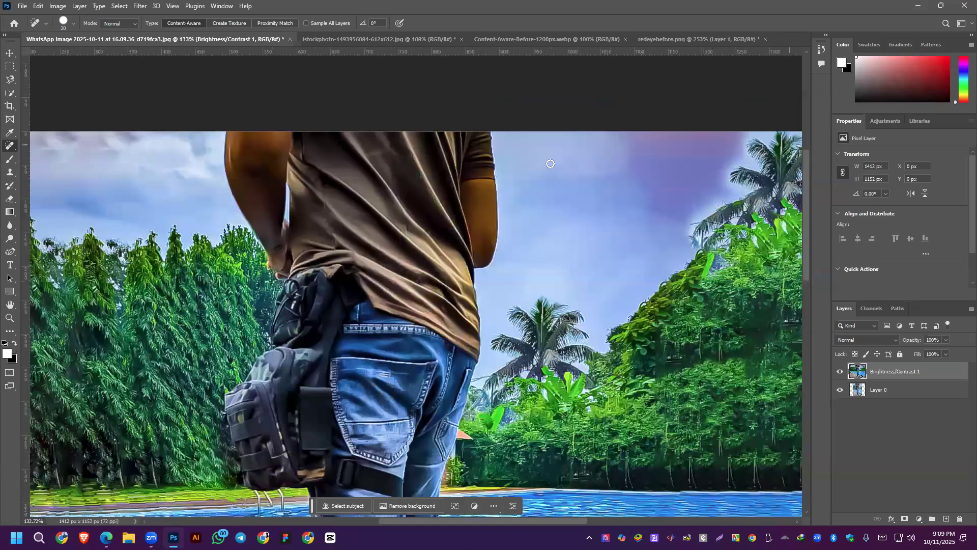
pyautogui.scroll(-2, 709, 169)
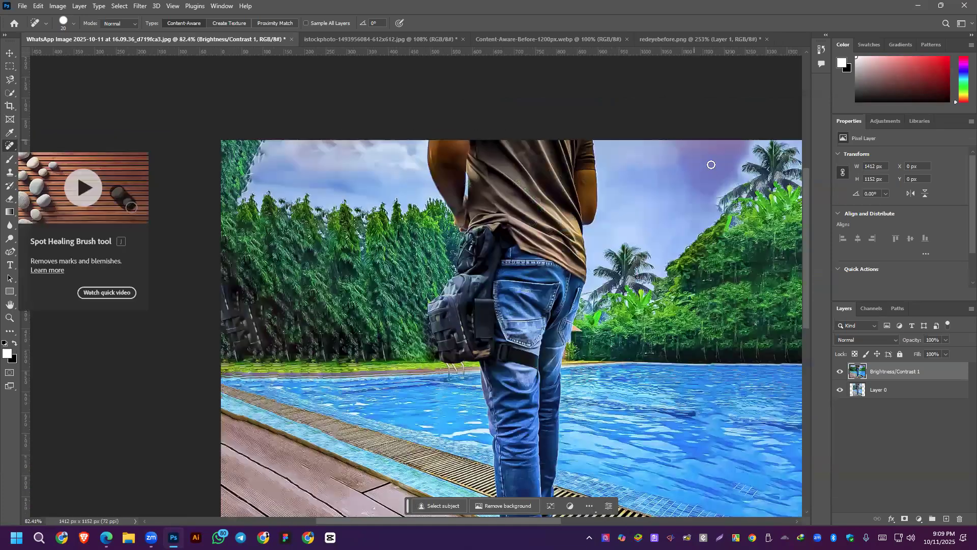
pyautogui.press('[')
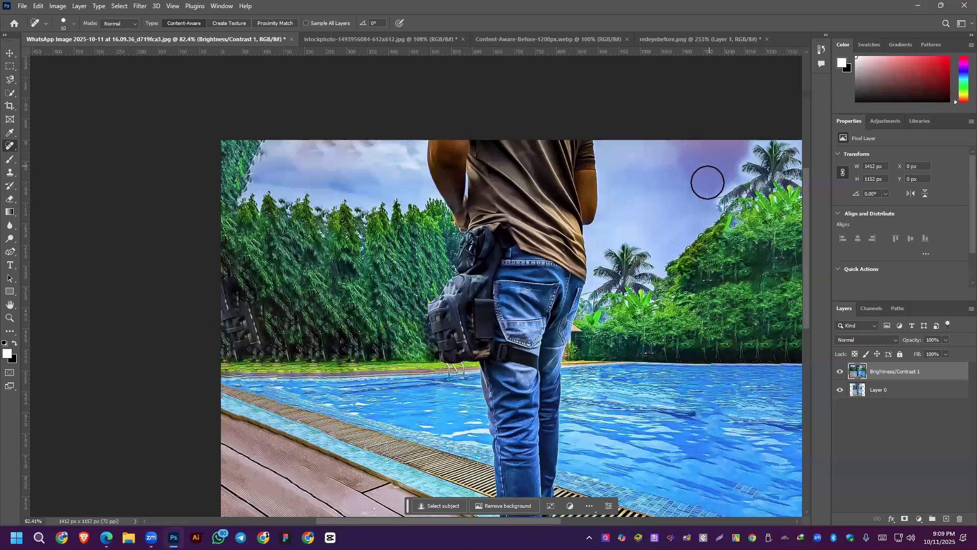
pyautogui.moveTo(732, 151)
pyautogui.mouseDown()
pyautogui.moveTo(734, 141)
pyautogui.moveTo(687, 141)
pyautogui.moveTo(702, 178)
pyautogui.mouseUp()
pyautogui.click(702, 181)
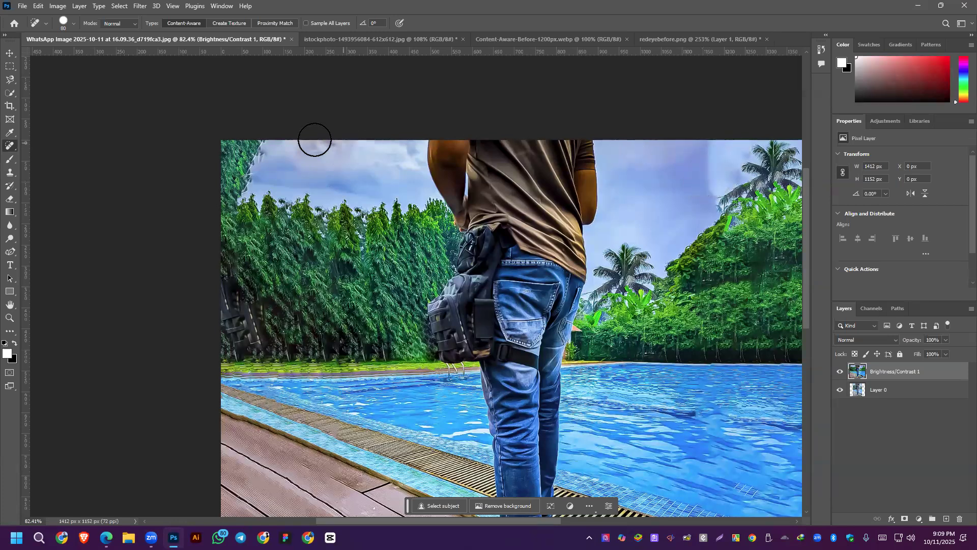
# Spot-heal the pale streaks along the sky's upper edge between the hedge and the person with the 80 px Spot Healing Brush.
pyautogui.click(340, 143)
pyautogui.click(304, 153)
pyautogui.click(401, 151)
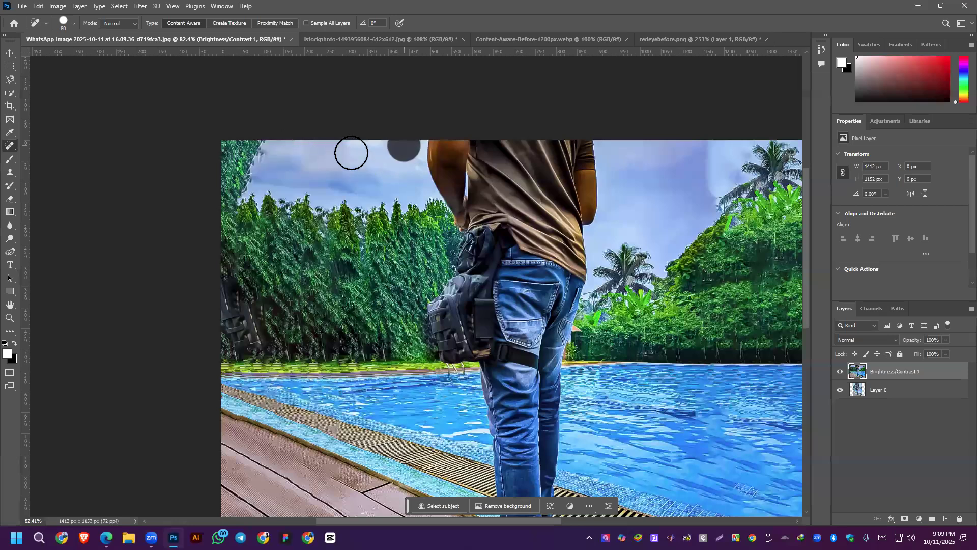
# Blend away the remaining purple band in the sky between the person and the tall palm with the Spot Healing Brush.
pyautogui.click(702, 190)
pyautogui.click(704, 149)
pyautogui.moveTo(666, 149); pyautogui.dragTo(704, 176)
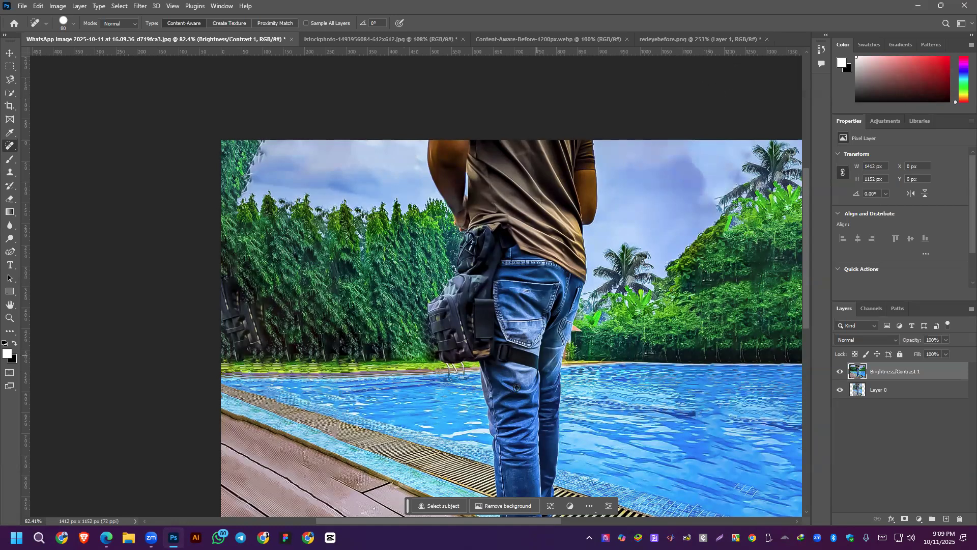
pyautogui.scroll(-3, 490, 395)
pyautogui.scroll(-1, 452, 271)
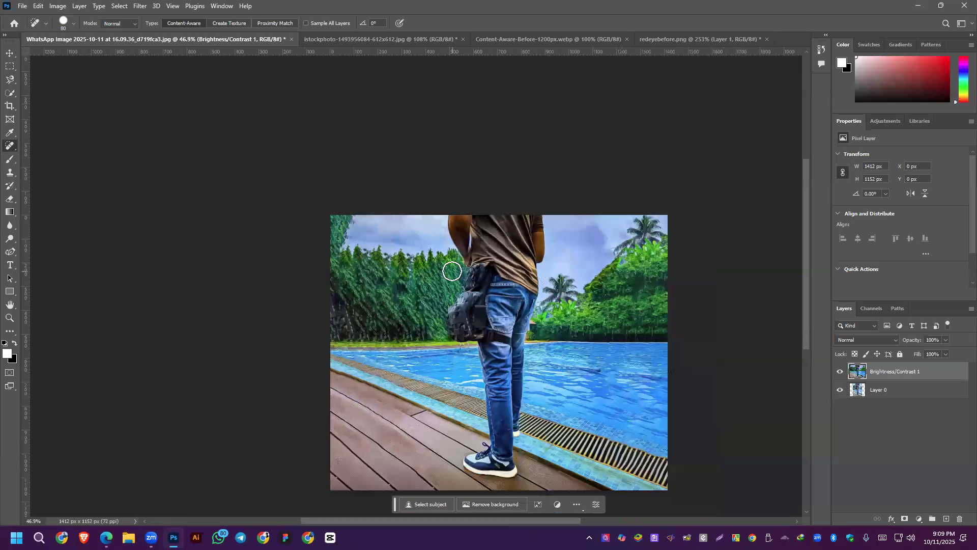
pyautogui.click(8, 53)
pyautogui.moveTo(545, 361); pyautogui.dragTo(463, 309)
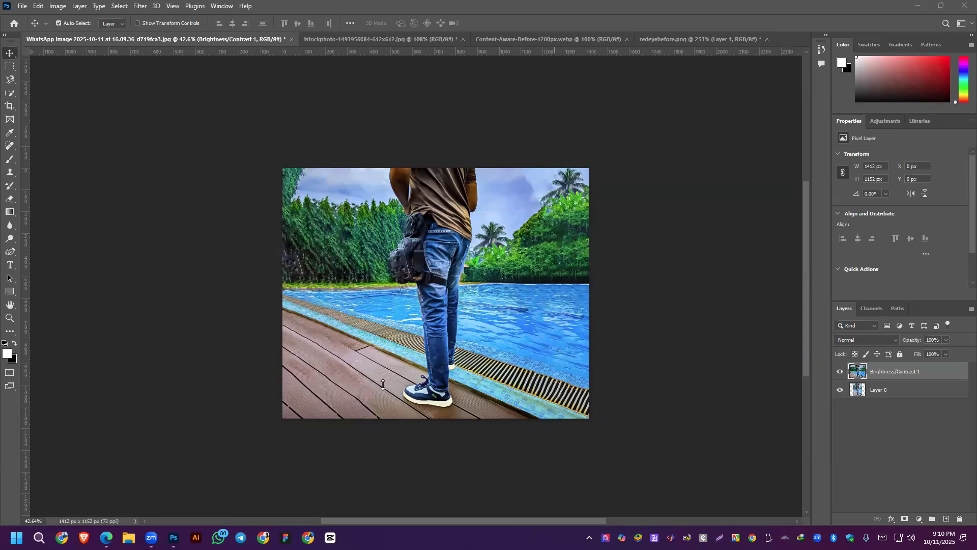
pyautogui.click(901, 537)
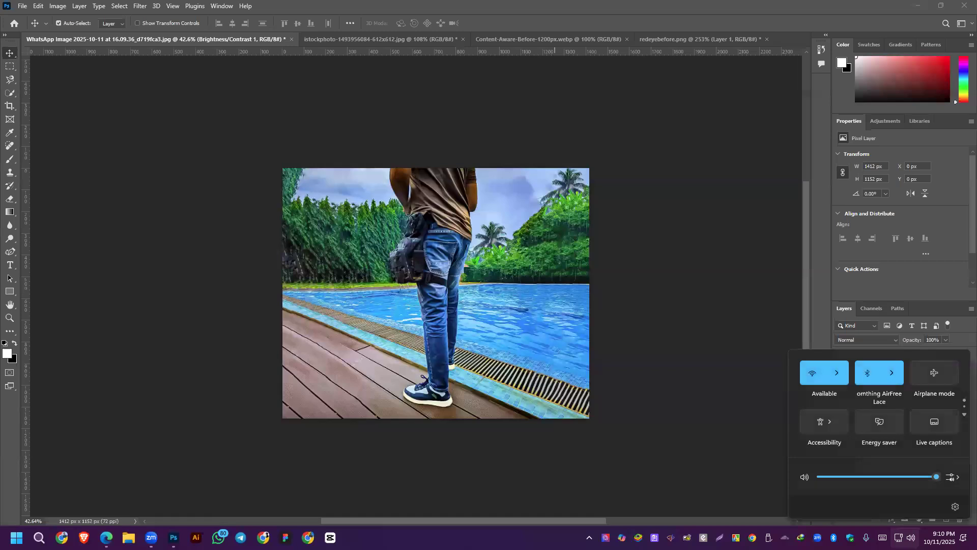
pyautogui.press('Escape')
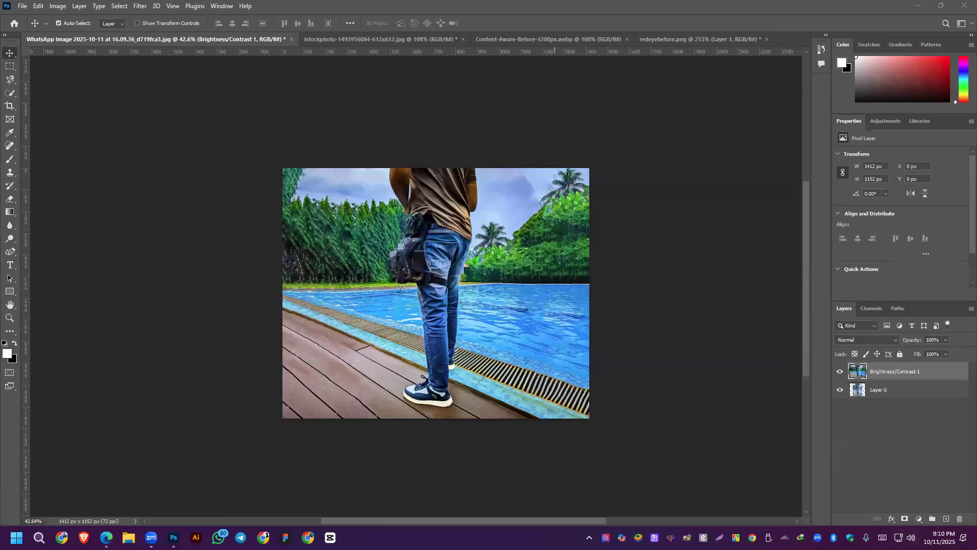
# Switch to Chrome and run an internet speed test on fast.com in a maximized window.
pyautogui.click(308, 537)
pyautogui.click(273, 71)
pyautogui.write('fast')
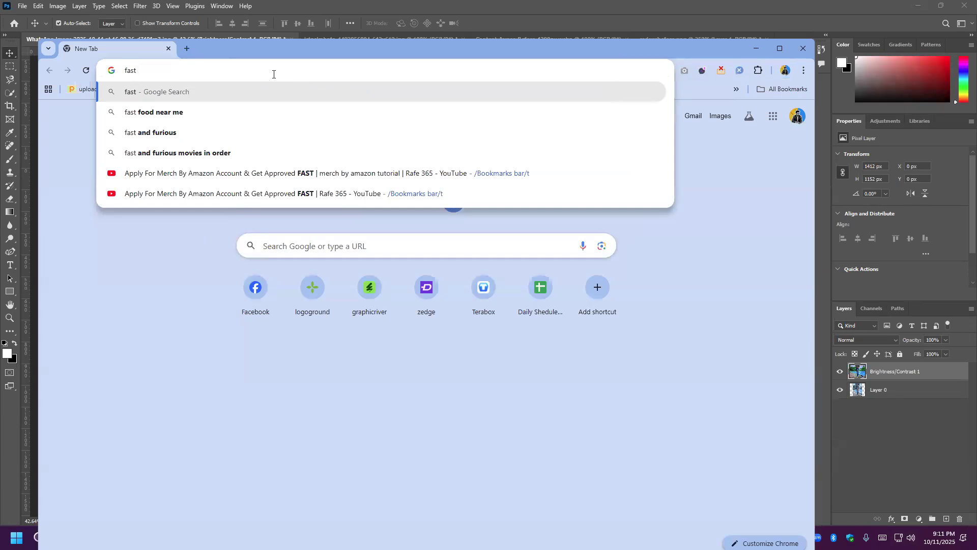
pyautogui.press('Return')
pyautogui.click(164, 196)
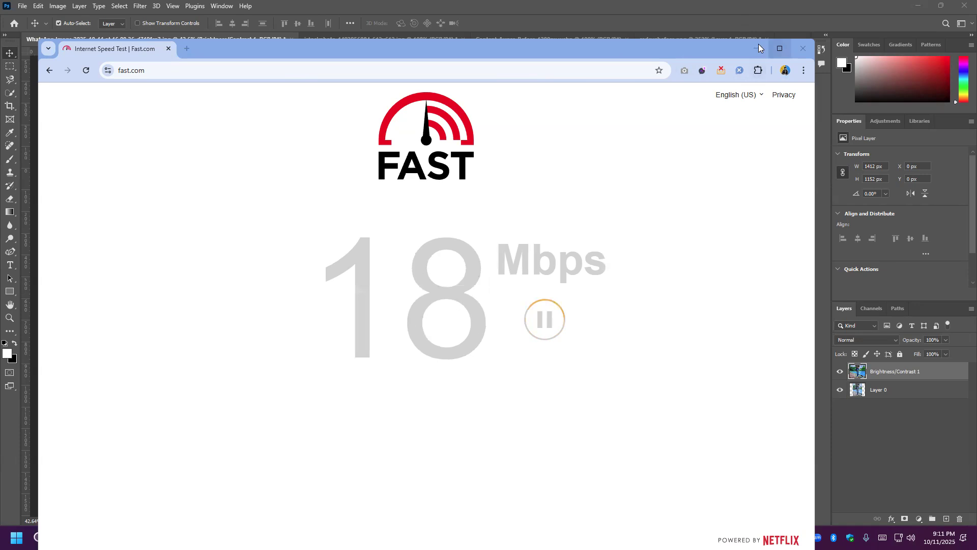
pyautogui.click(778, 48)
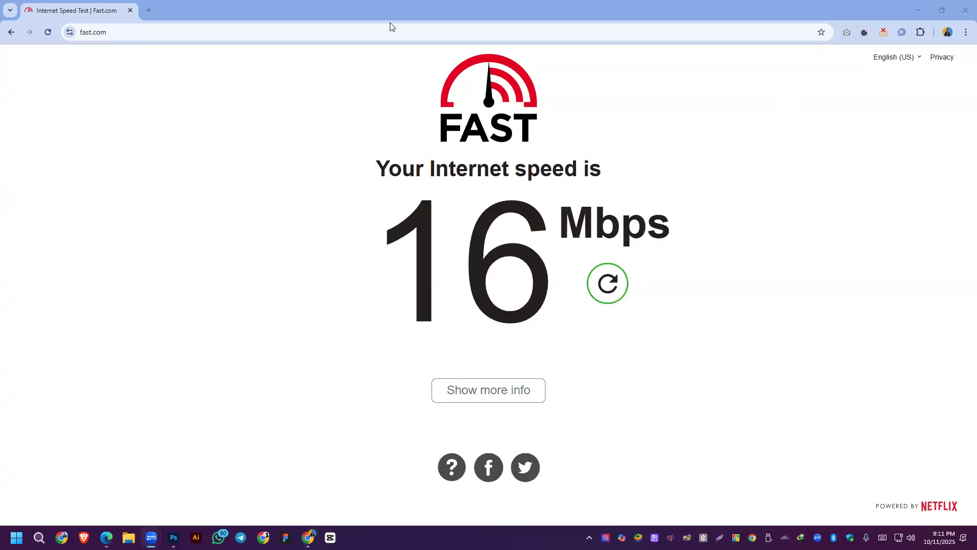
# Search Google in a new tab for "ping .8.8.8.8 test" and view the image results.
pyautogui.click(149, 10)
pyautogui.click(160, 28)
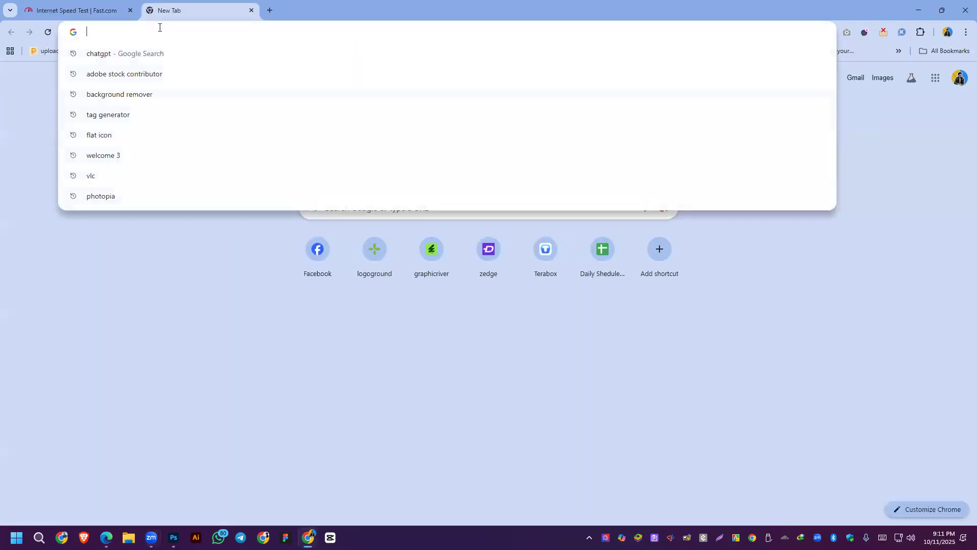
pyautogui.write('pin')
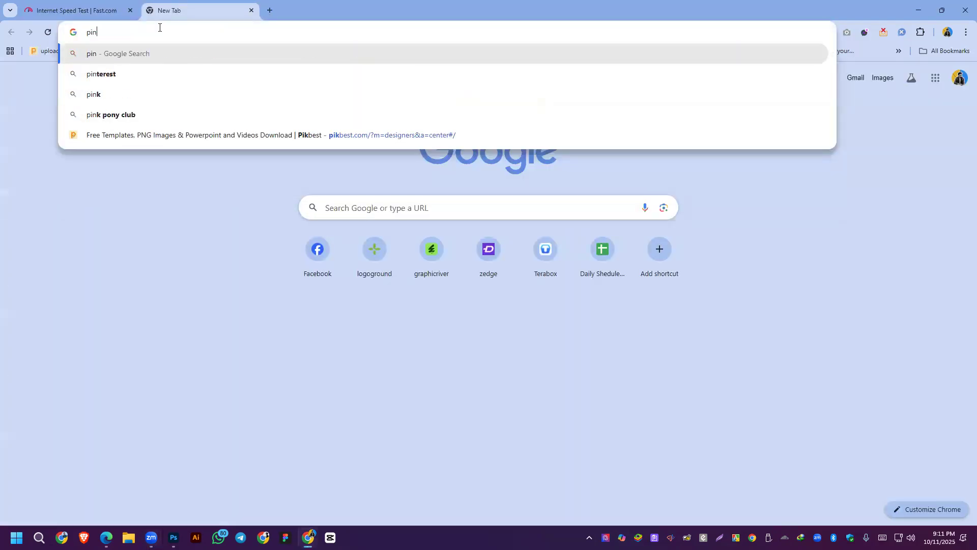
pyautogui.write('g .8.8.8.8')
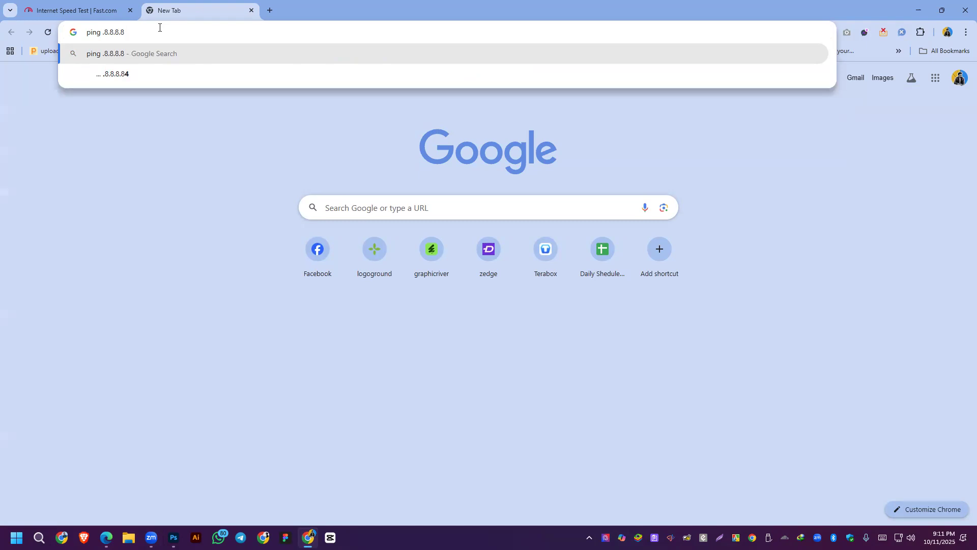
pyautogui.write(' tez')
pyautogui.press('BackSpace')
pyautogui.write('st')
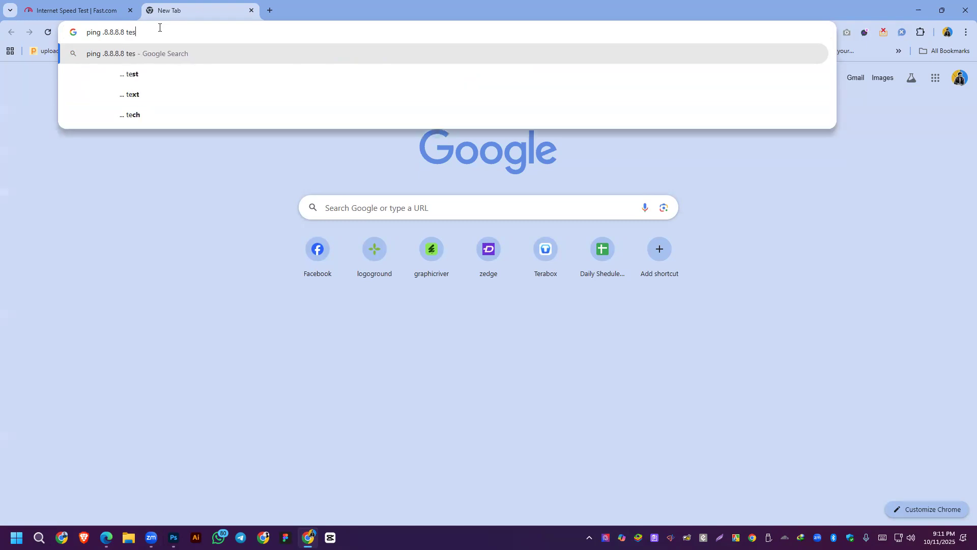
pyautogui.press('Return')
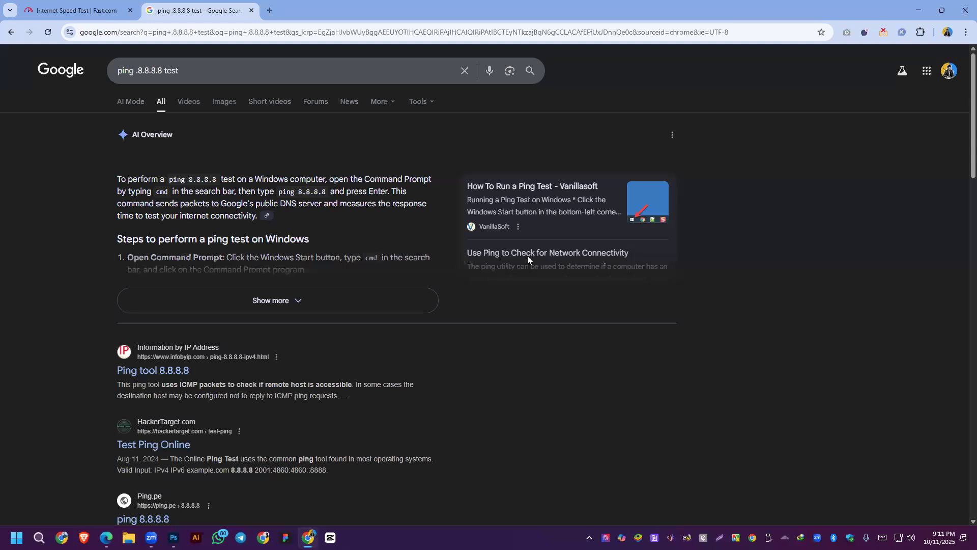
pyautogui.click(222, 101)
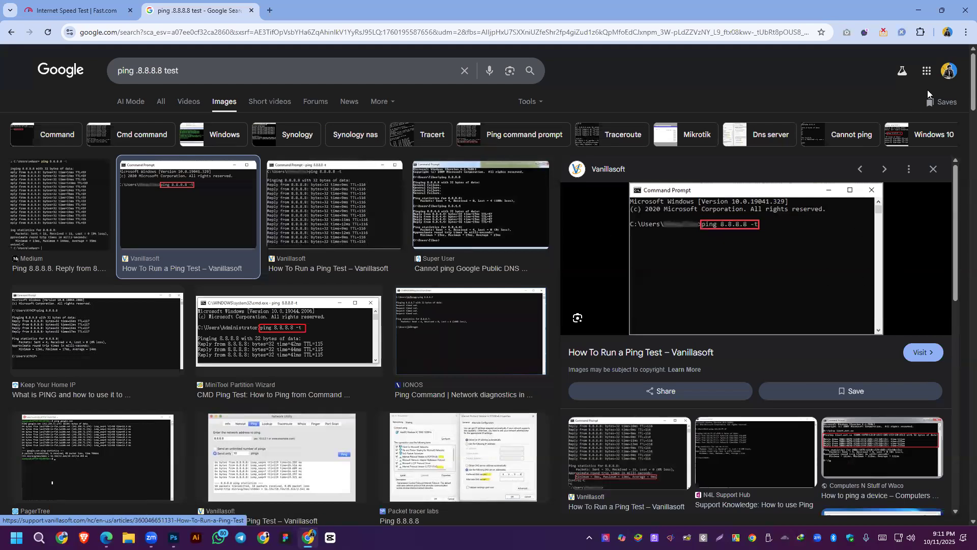
# Open Command Prompt and start a continuous ping with "ping 8.8.8.8 -t".
pyautogui.press('super')
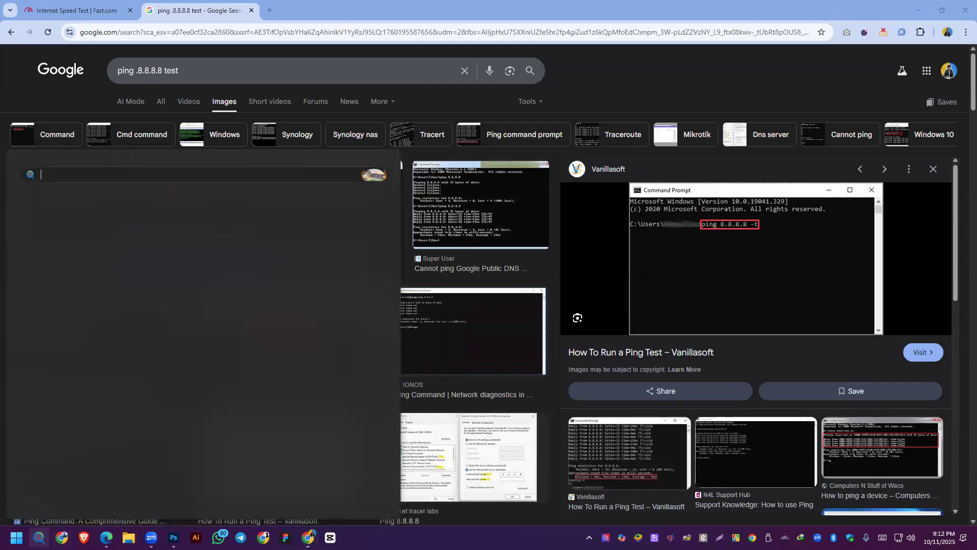
pyautogui.write('co')
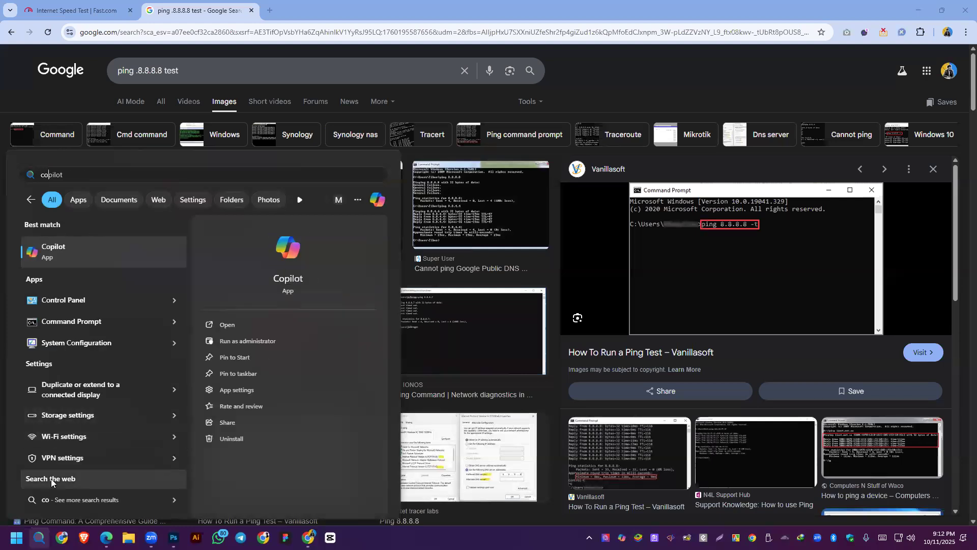
pyautogui.write('m')
pyautogui.click(109, 257)
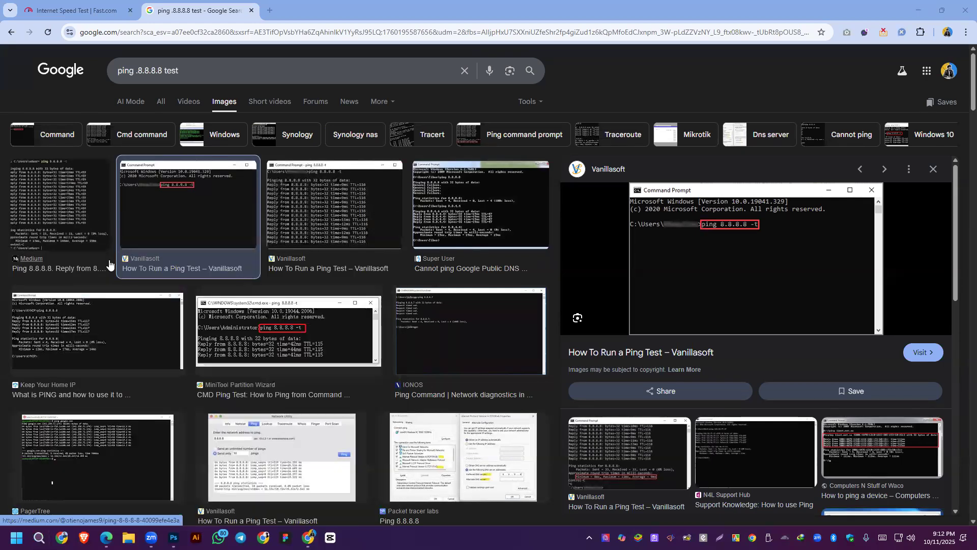
pyautogui.write('ping')
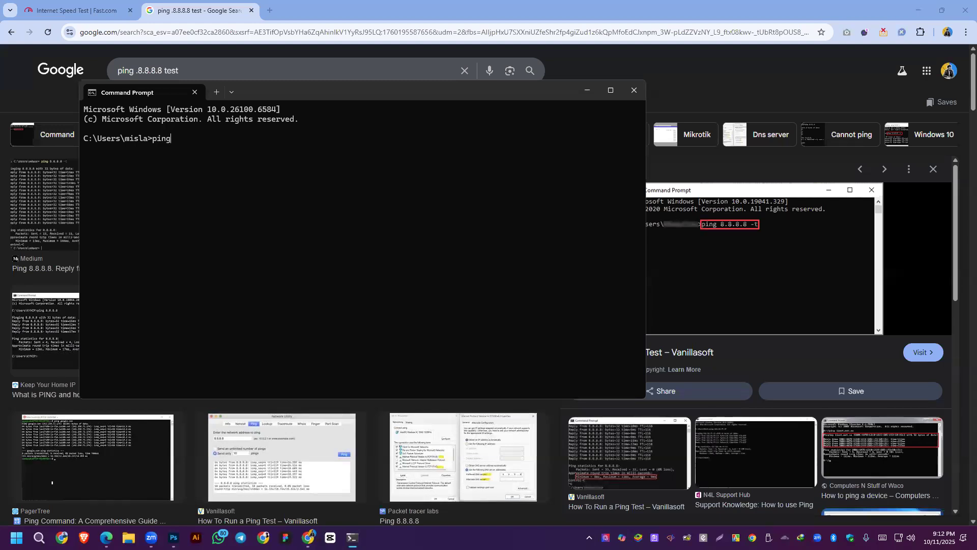
pyautogui.write(' 8.8.8.8 -t')
pyautogui.press('Return')
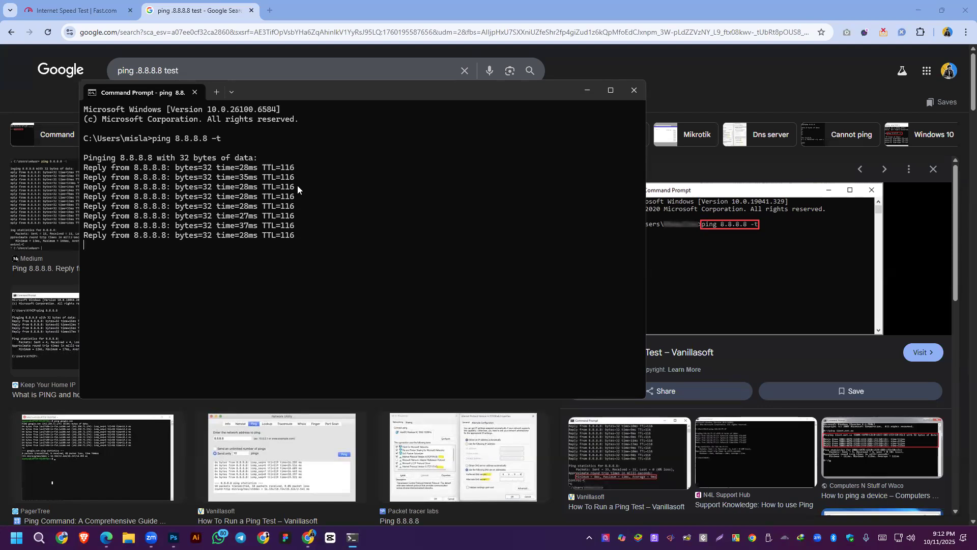
# Check the ongoing ping replies in Command Prompt, and put it and Chrome out of the way to return to Photoshop.
pyautogui.click(583, 92)
pyautogui.scroll(-5, 315, 272)
pyautogui.scroll(-7, 317, 265)
pyautogui.scroll(8, 313, 268)
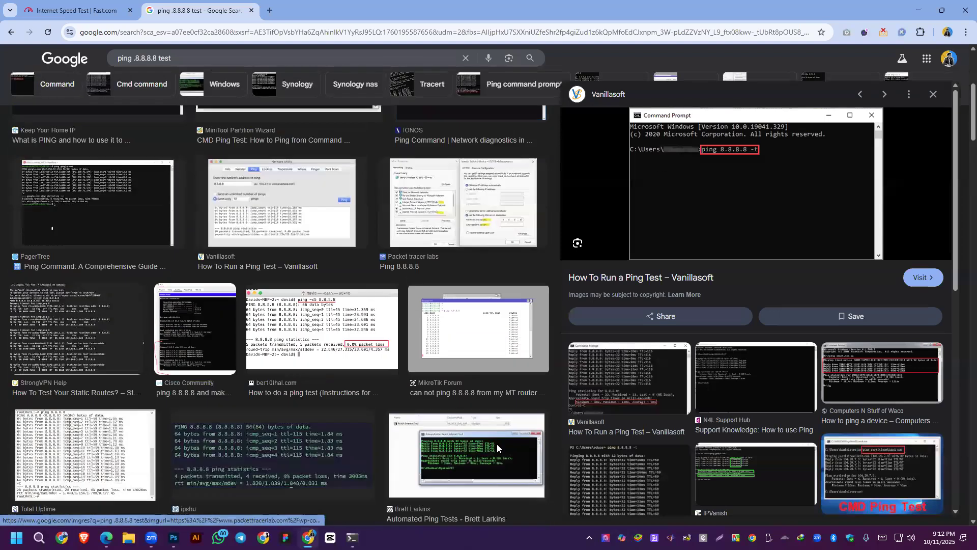
pyautogui.click(352, 537)
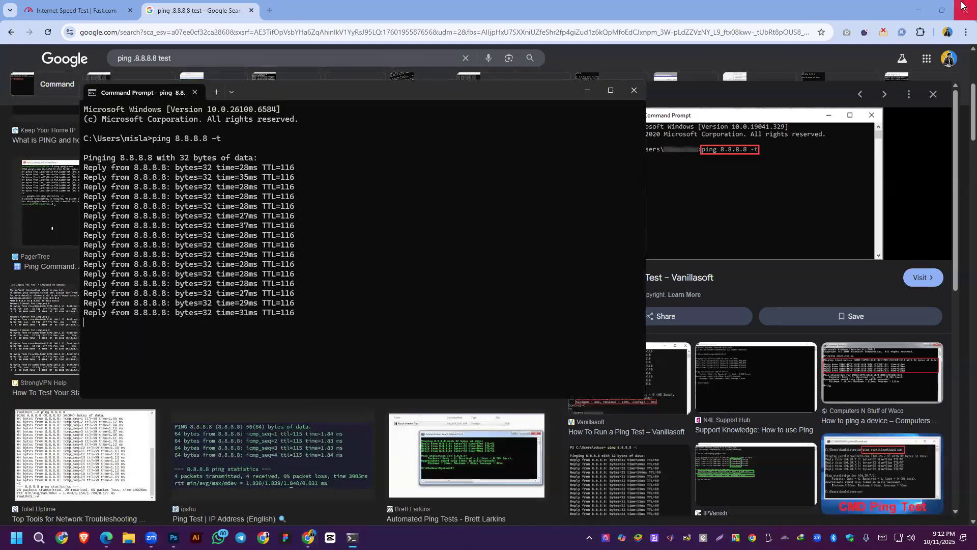
pyautogui.click(963, 6)
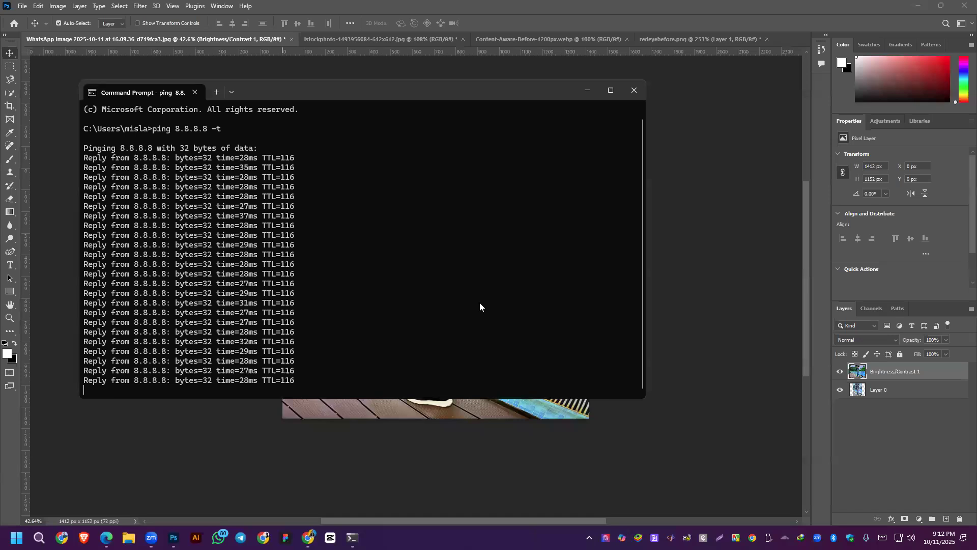
pyautogui.click(586, 90)
pyautogui.click(352, 538)
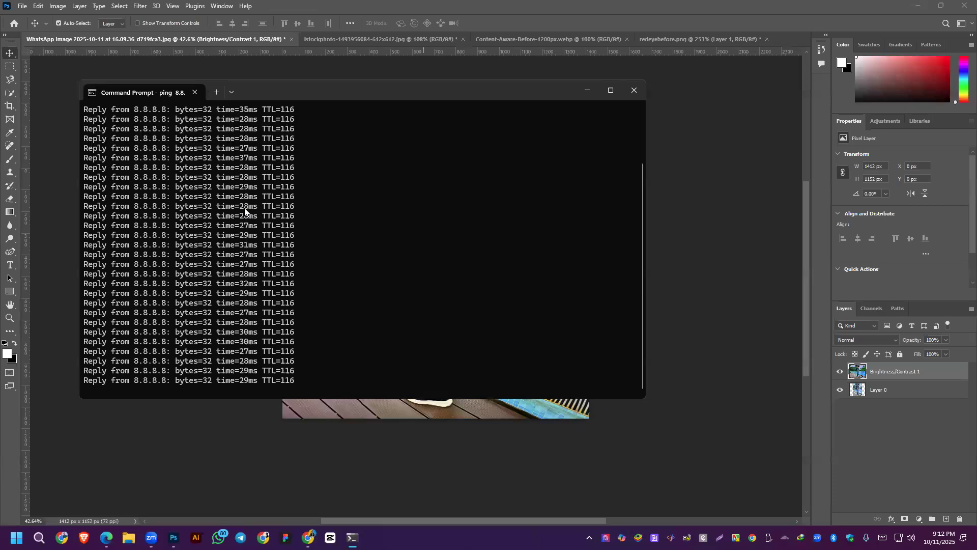
pyautogui.click(587, 91)
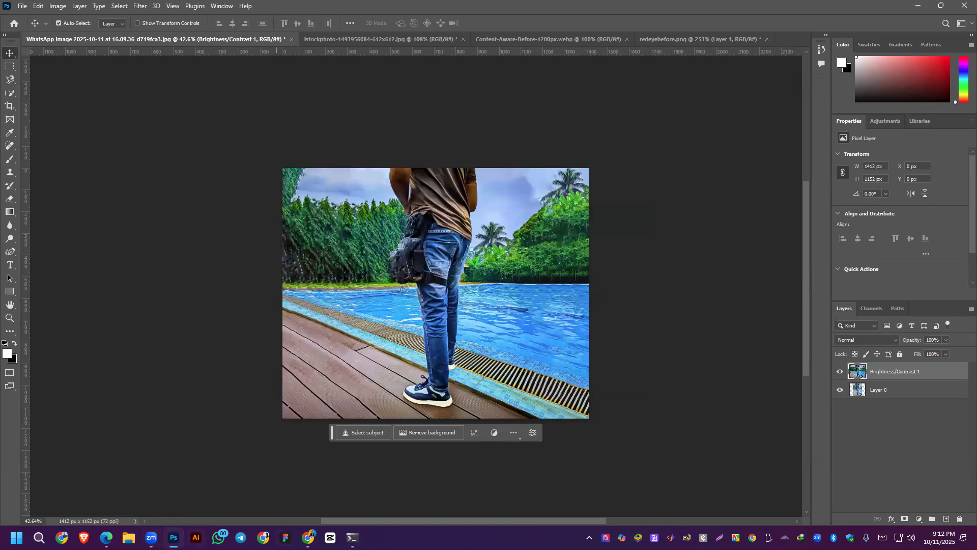
# Review the Class 06 Photo Editing topics in the course outline PDF in Edge and return to Photoshop.
pyautogui.click(106, 537)
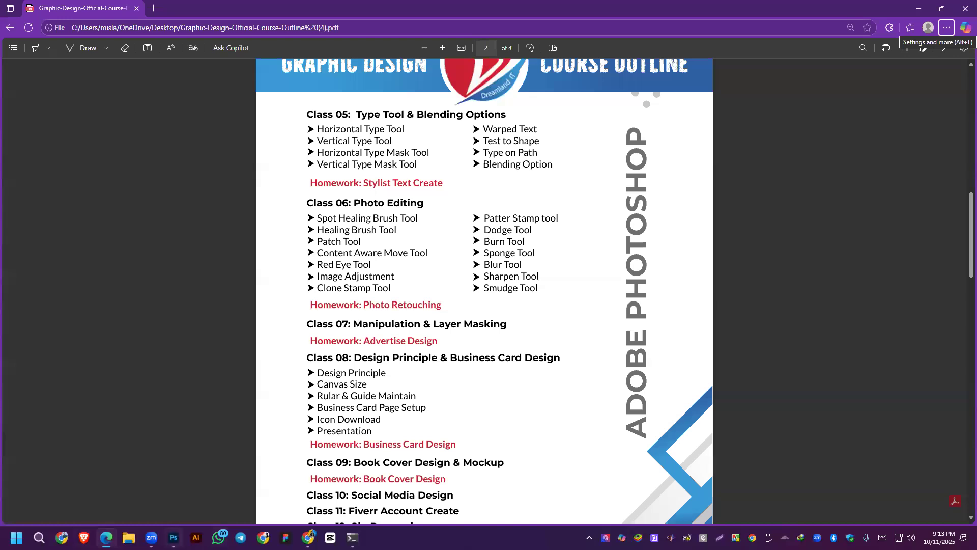
pyautogui.moveTo(174, 537)
pyautogui.click(173, 488)
# Browse the Desktop folder in Photoshop's Open dialog for an image to work on.
pyautogui.click(22, 6)
pyautogui.click(32, 28)
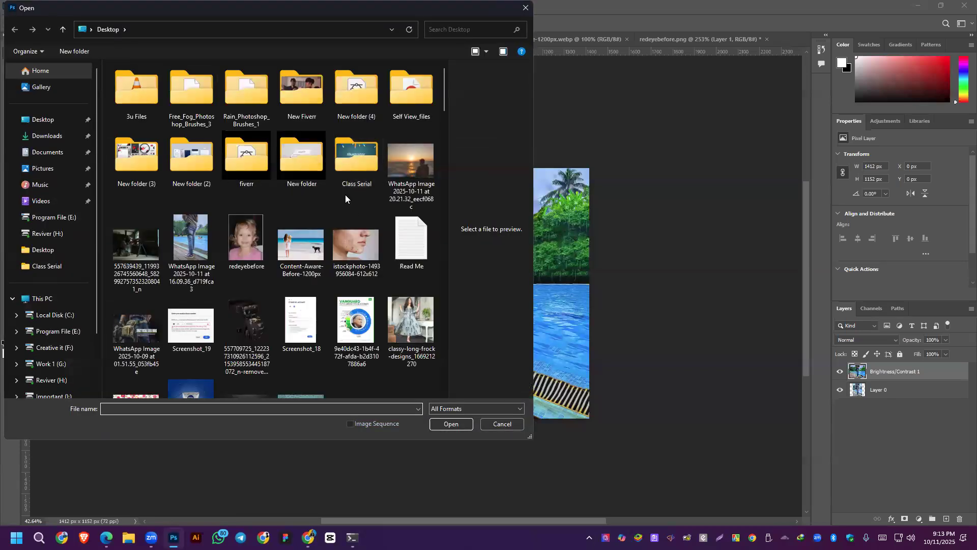
pyautogui.scroll(-15, 345, 198)
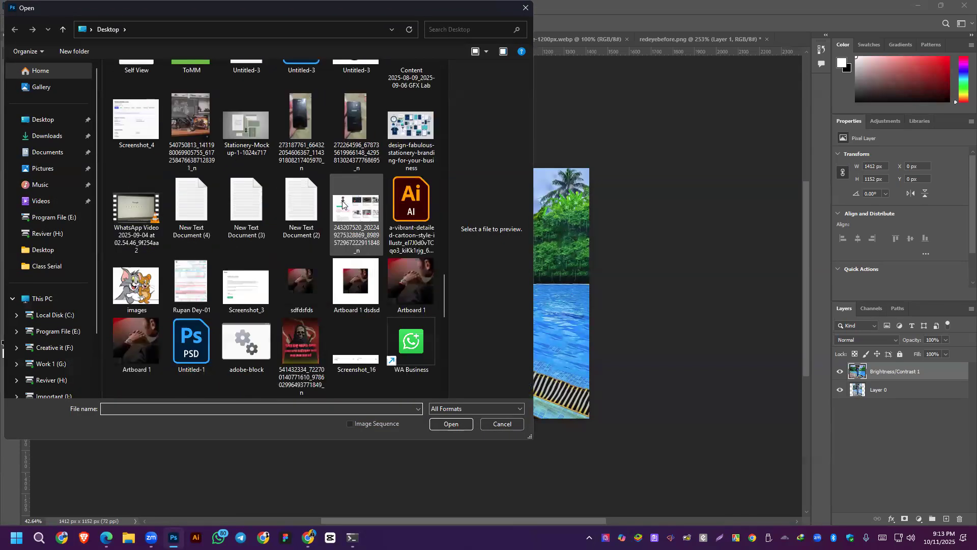
pyautogui.scroll(-5, 342, 204)
pyautogui.scroll(10, 303, 198)
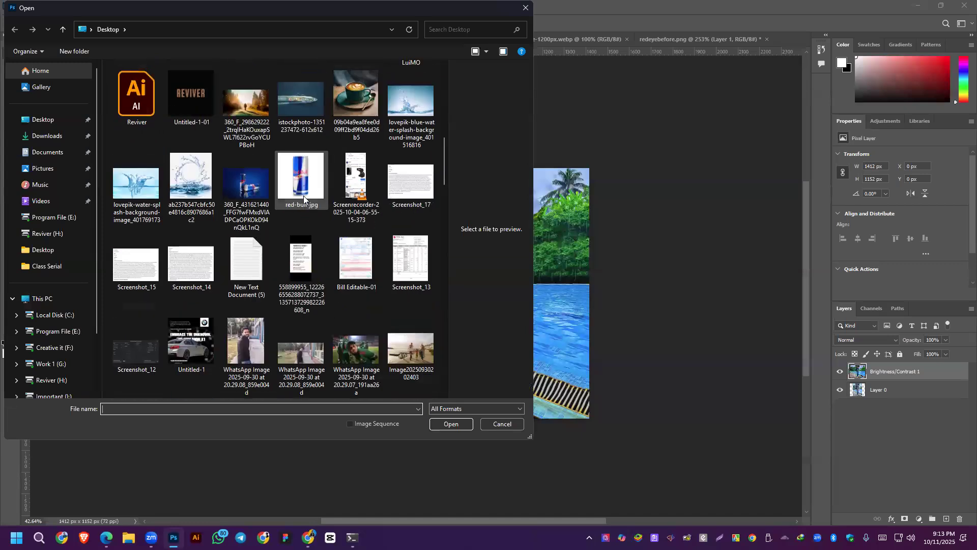
pyautogui.scroll(5, 303, 198)
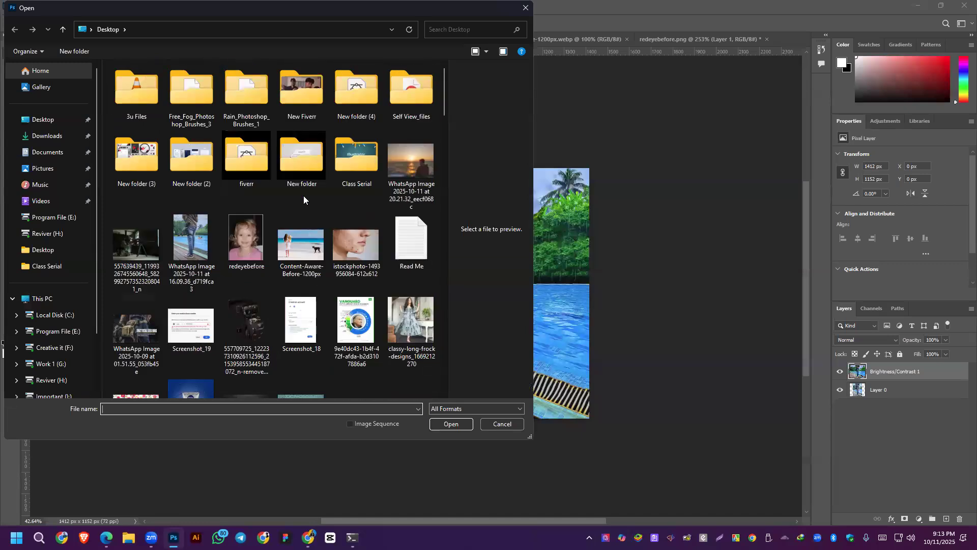
pyautogui.click(54, 121)
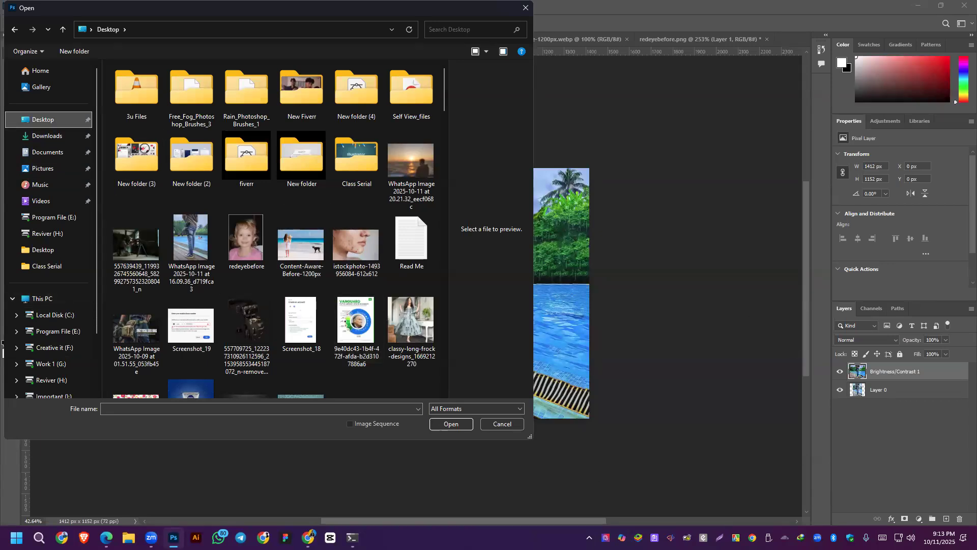
# Switch to Chrome and search Google in a new tab for "cloan stamp tool image".
pyautogui.click(308, 513)
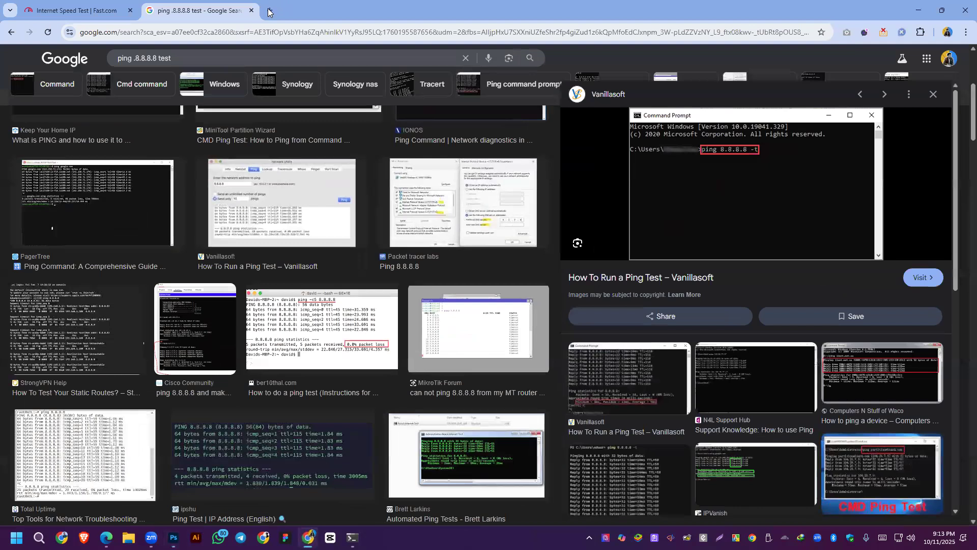
pyautogui.click(268, 11)
pyautogui.click(291, 34)
pyautogui.write('loa')
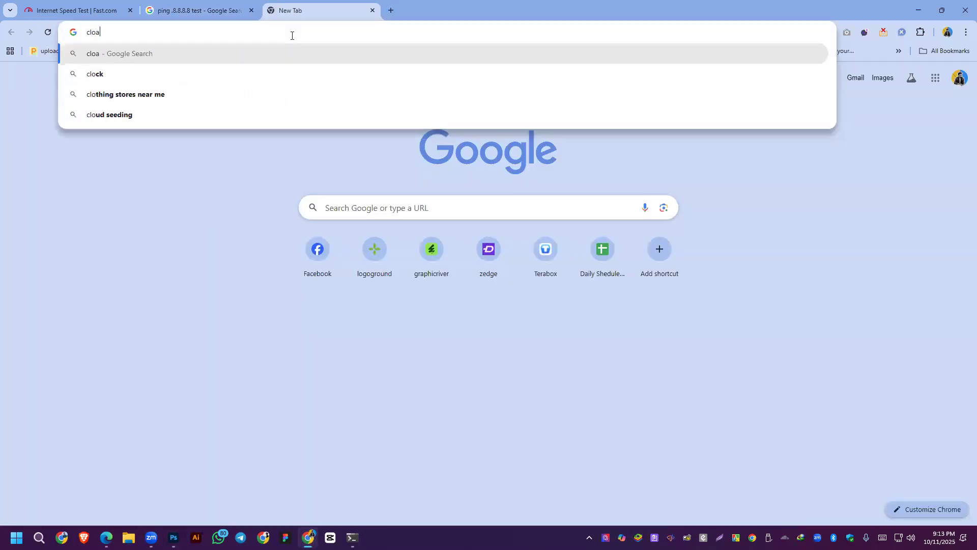
pyautogui.press('BackSpace')
pyautogui.press('BackSpace')
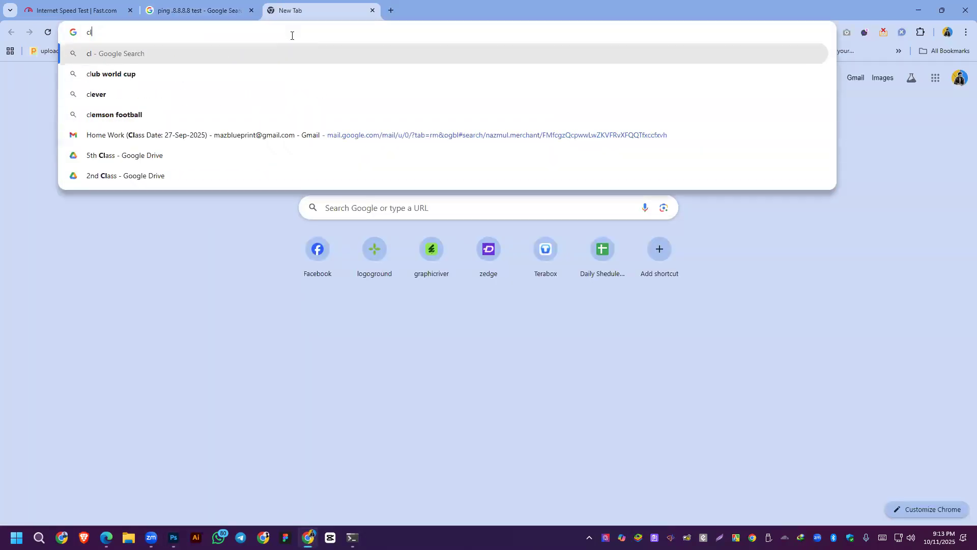
pyautogui.write('oan s')
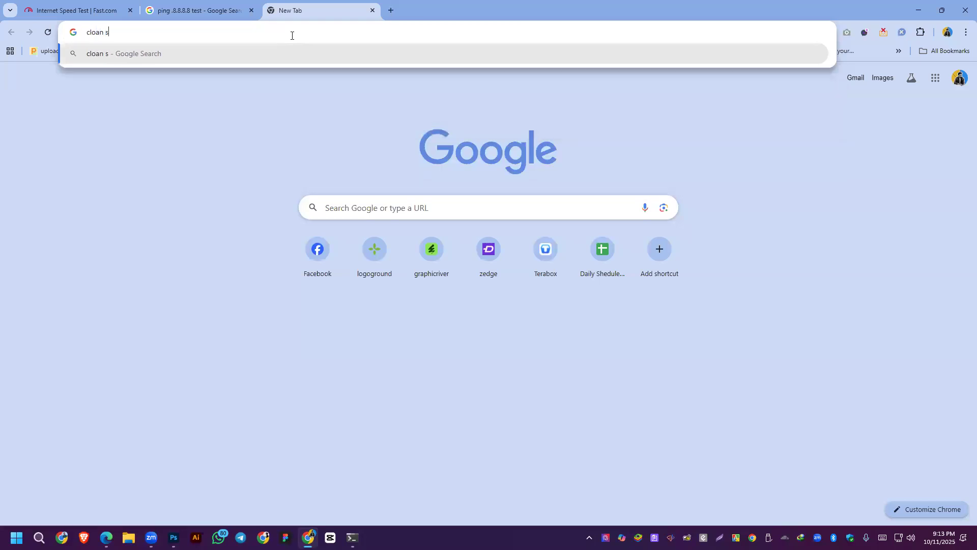
pyautogui.write('ta')
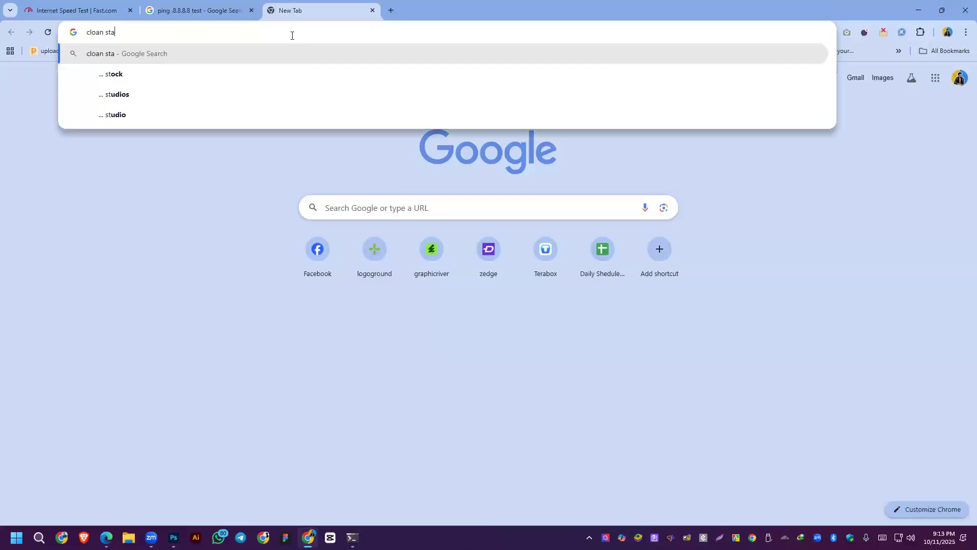
pyautogui.write('mp tool image')
pyautogui.press('Return')
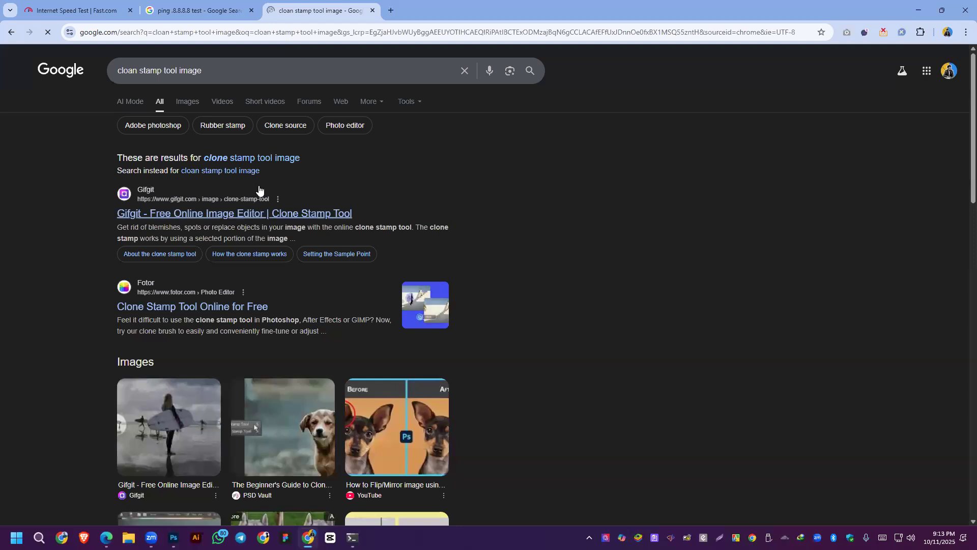
# Correct the search to "clone stamp tool image" and browse the image results for a suitable practice photo.
pyautogui.click(260, 158)
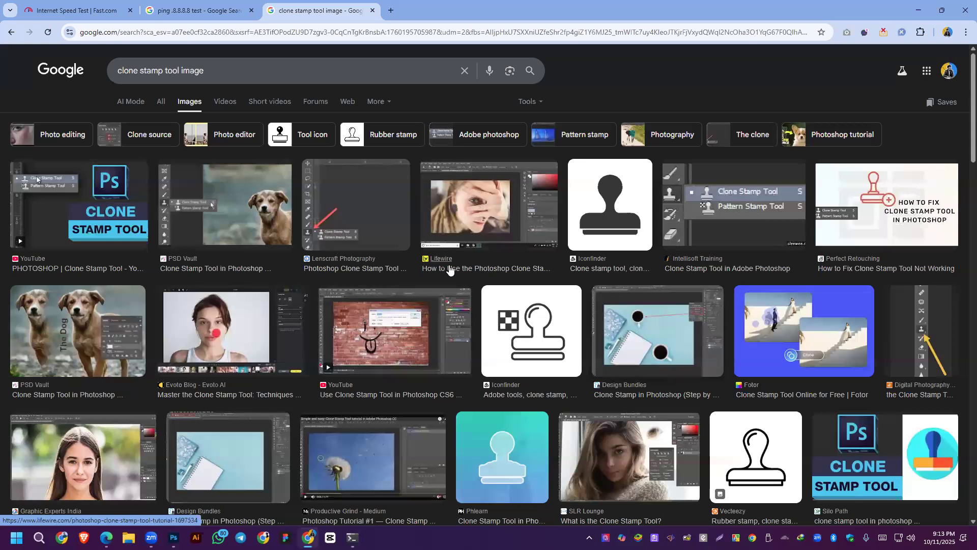
pyautogui.scroll(-3, 449, 270)
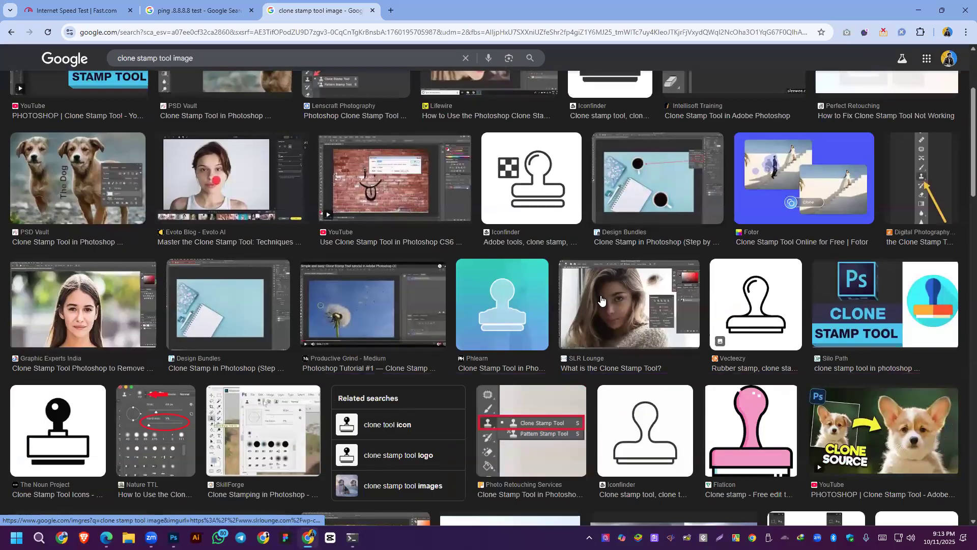
pyautogui.scroll(-2, 601, 301)
pyautogui.scroll(-9, 601, 301)
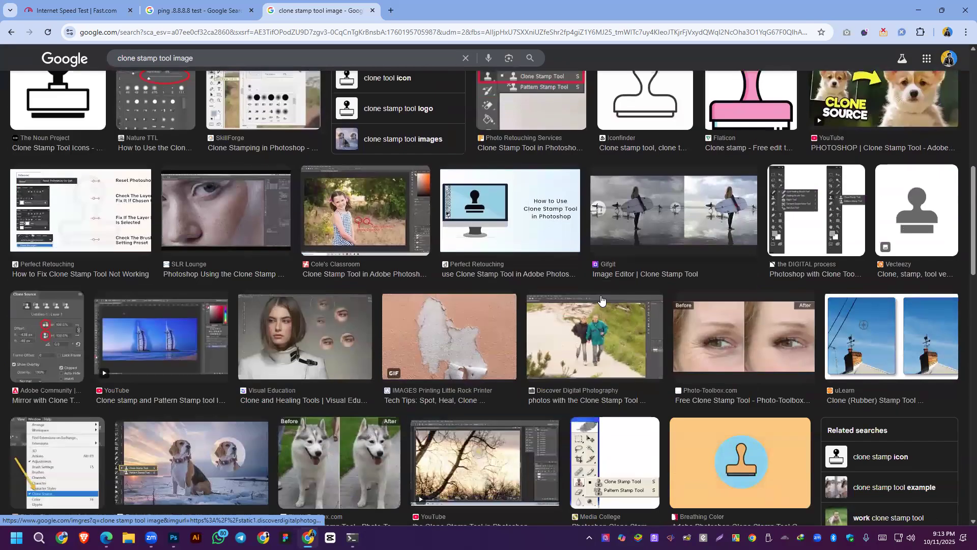
pyautogui.scroll(-4, 489, 270)
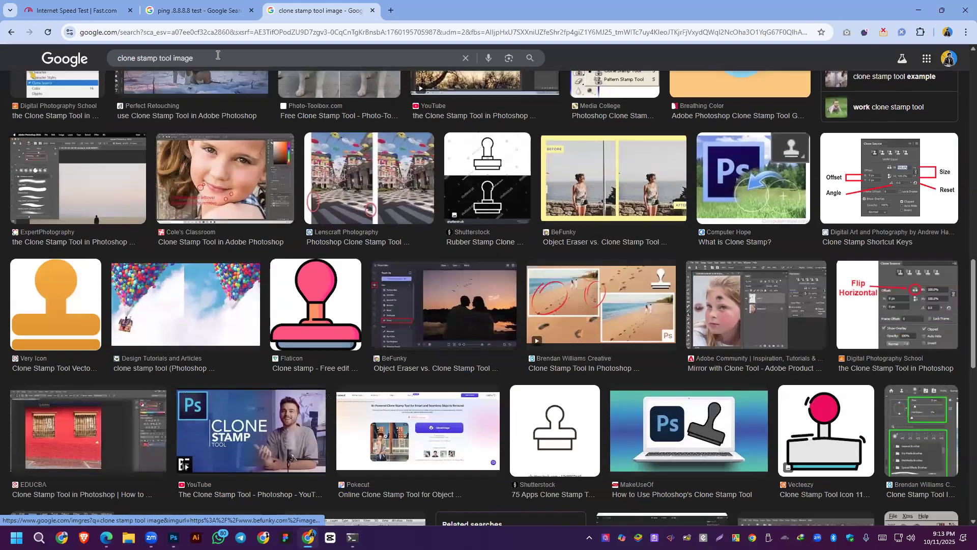
# Search Google Images for "eye wink" and browse the results for a photo of a winking face.
pyautogui.click(204, 57)
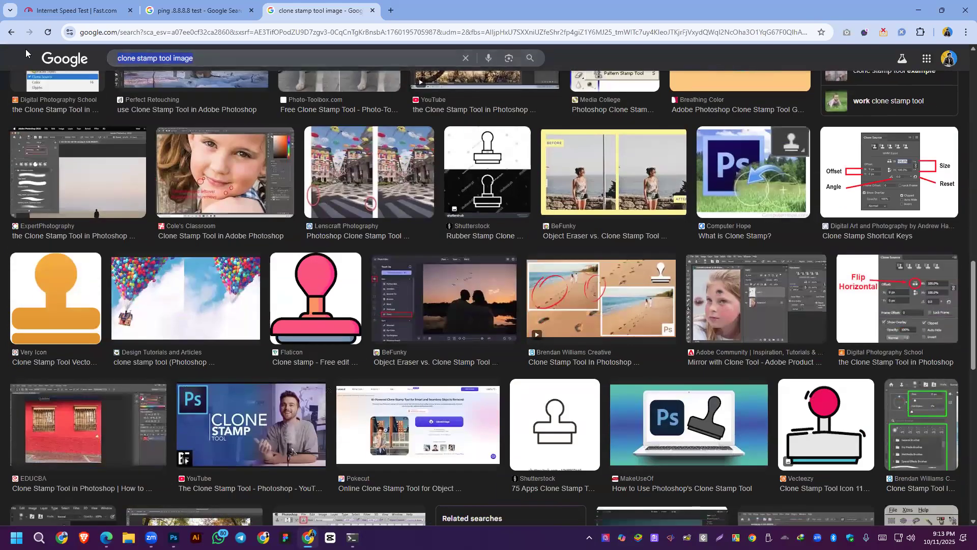
pyautogui.write('eye wink')
pyautogui.press('Return')
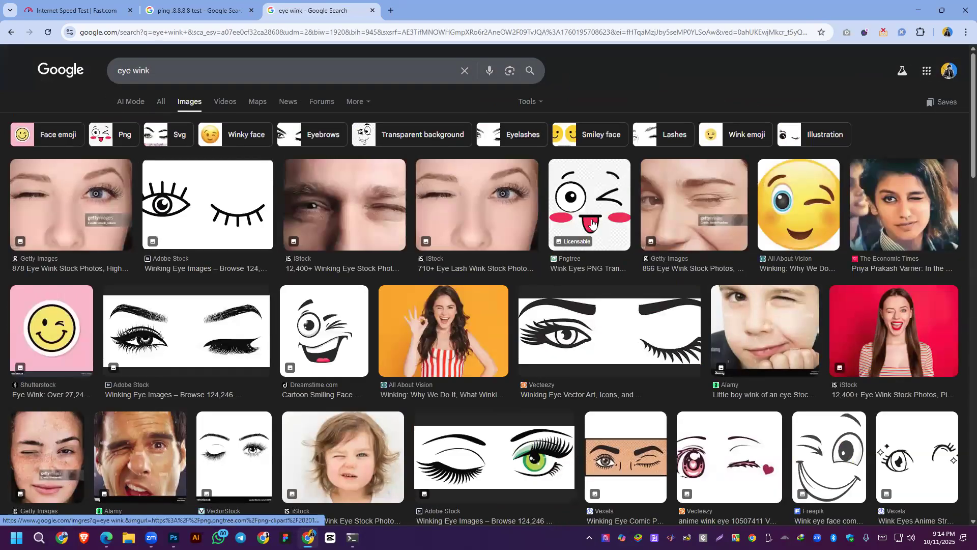
pyautogui.scroll(-1, 357, 294)
pyautogui.scroll(-2, 357, 293)
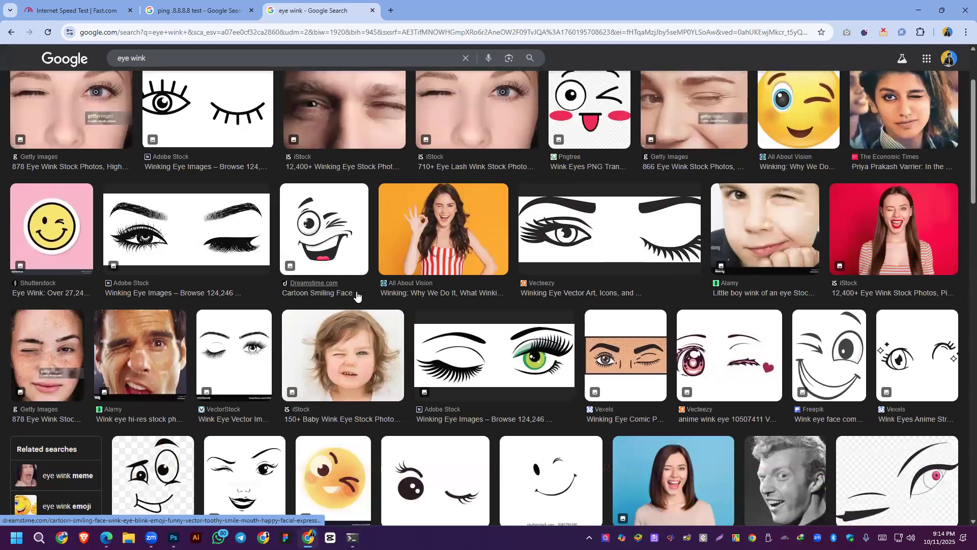
pyautogui.click(346, 346)
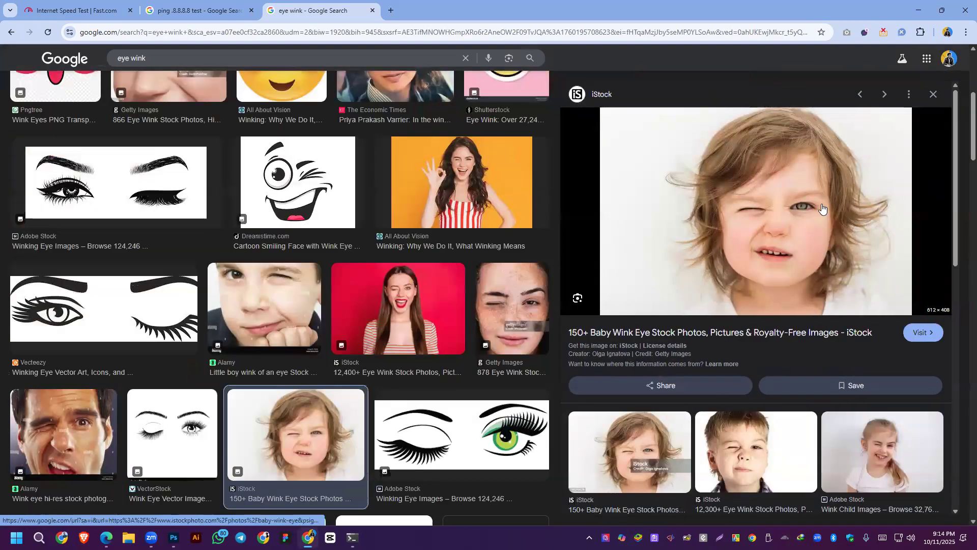
pyautogui.rightClick(822, 208)
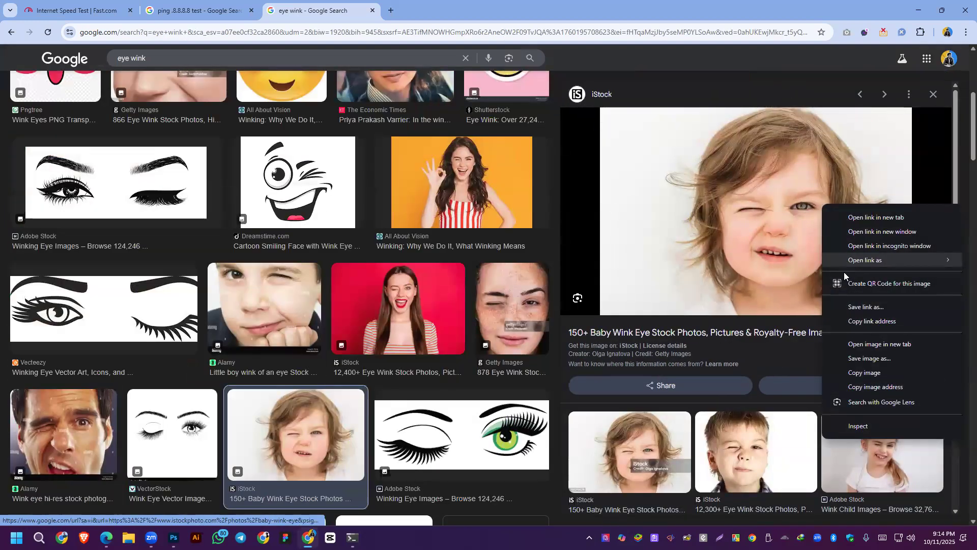
pyautogui.click(878, 359)
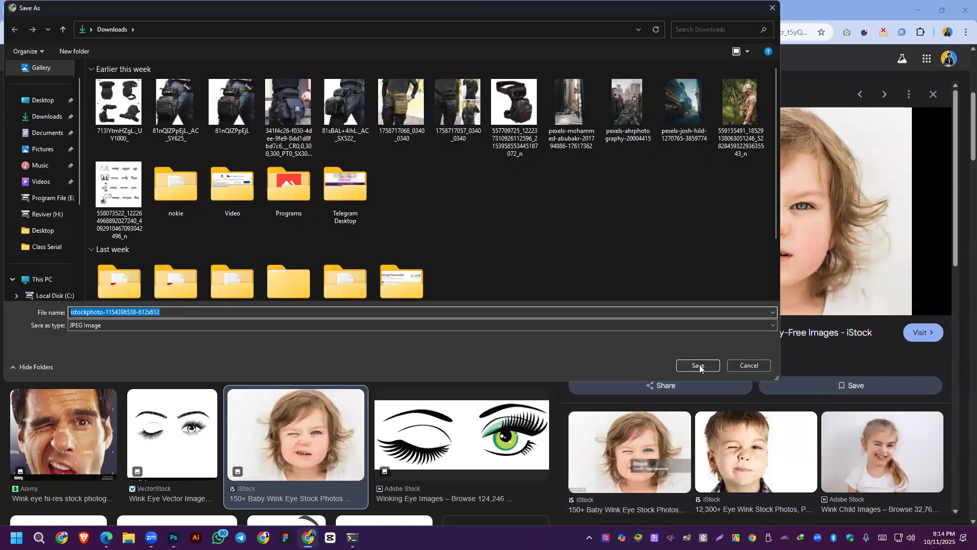
pyautogui.click(698, 365)
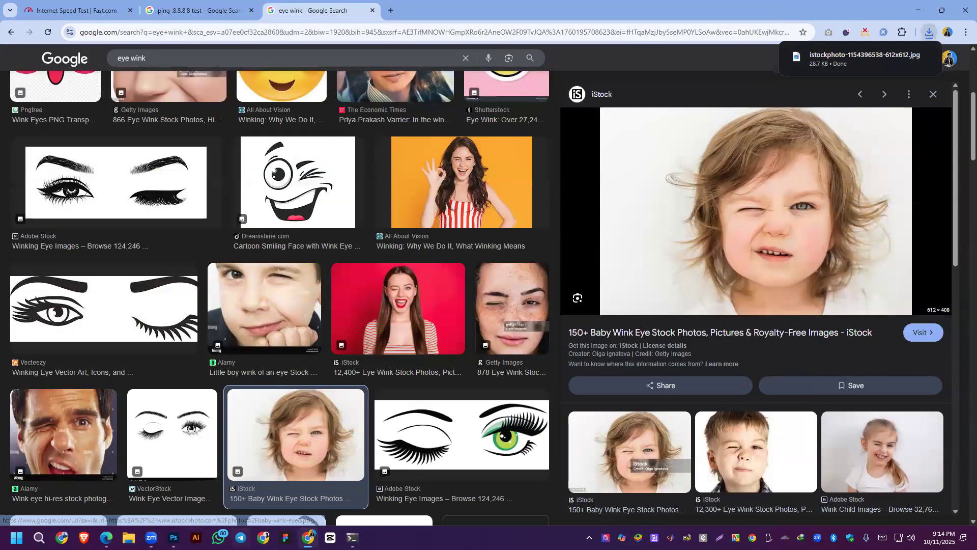
# Switch to Photoshop, open the saved winking toddler photo from Downloads, and activate the Clone Stamp tool.
pyautogui.click(173, 537)
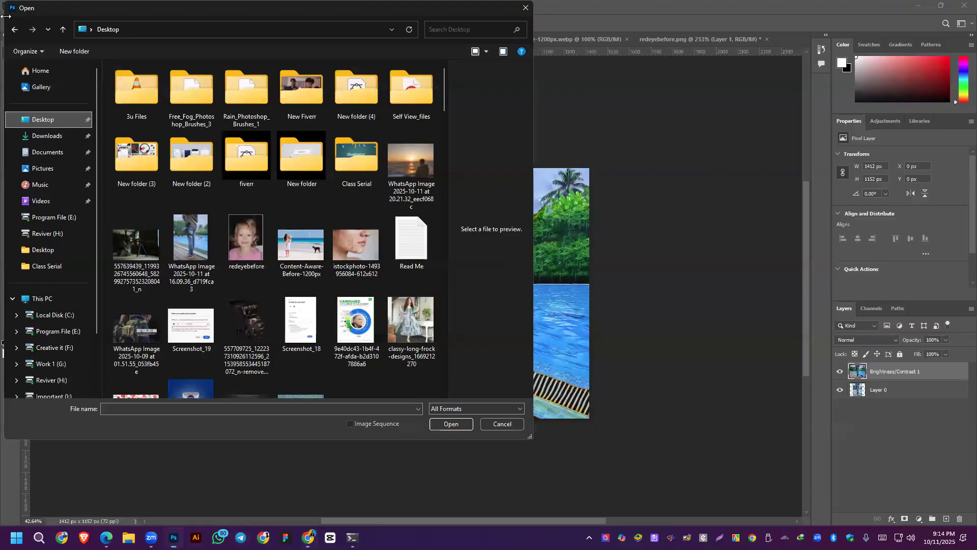
pyautogui.click(39, 136)
pyautogui.doubleClick(143, 110)
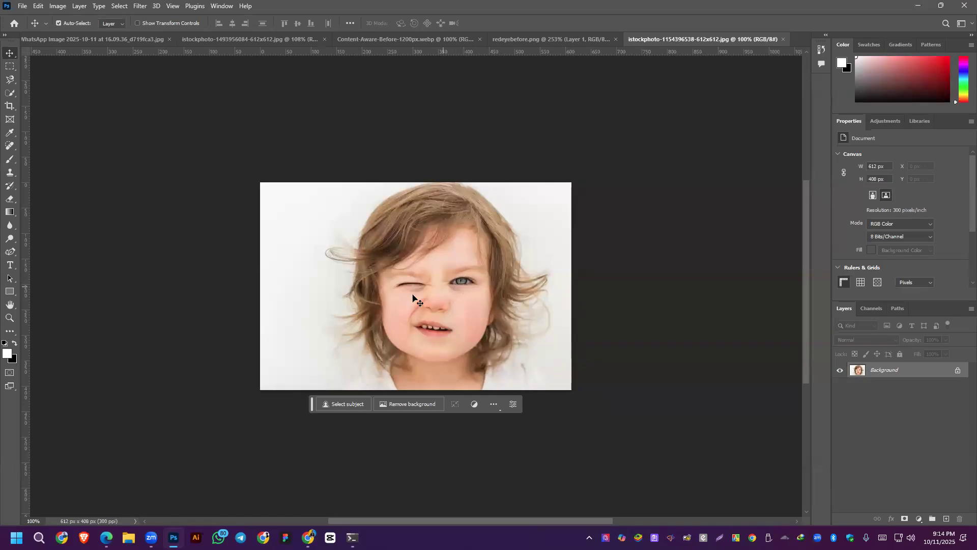
pyautogui.scroll(4, 432, 285)
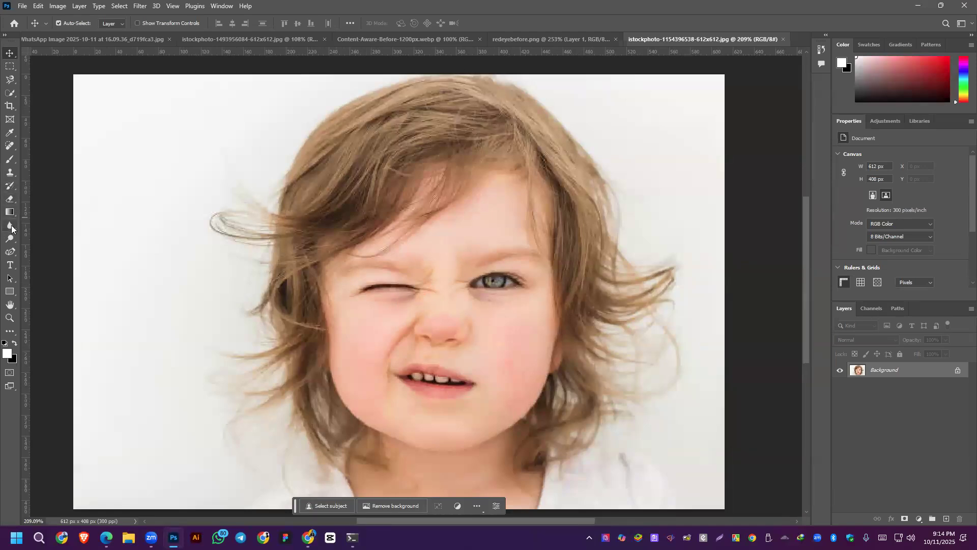
pyautogui.click(9, 175)
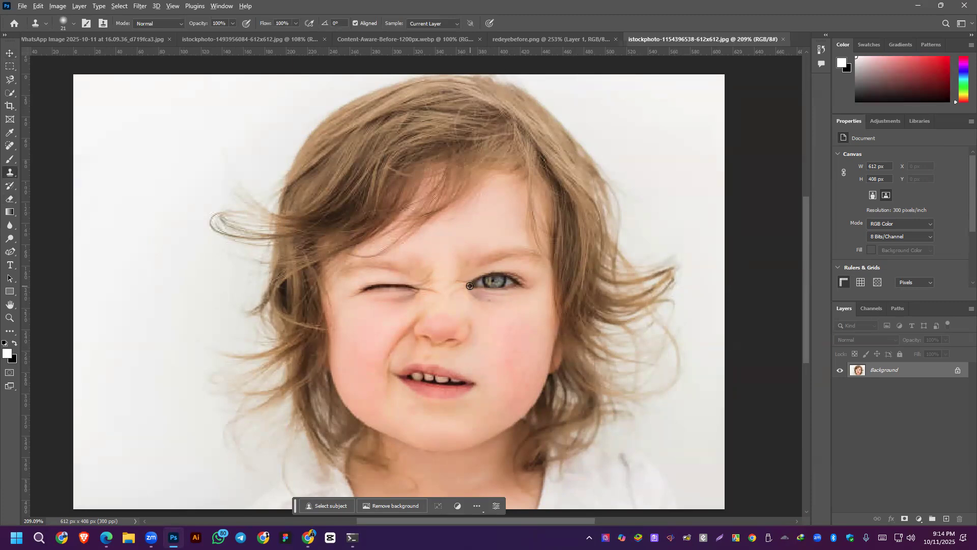
# Try to clone the toddler's open eye directly over the winking eye and undo the strokes.
pyautogui.moveTo(470, 285); pyautogui.dragTo(342, 285)
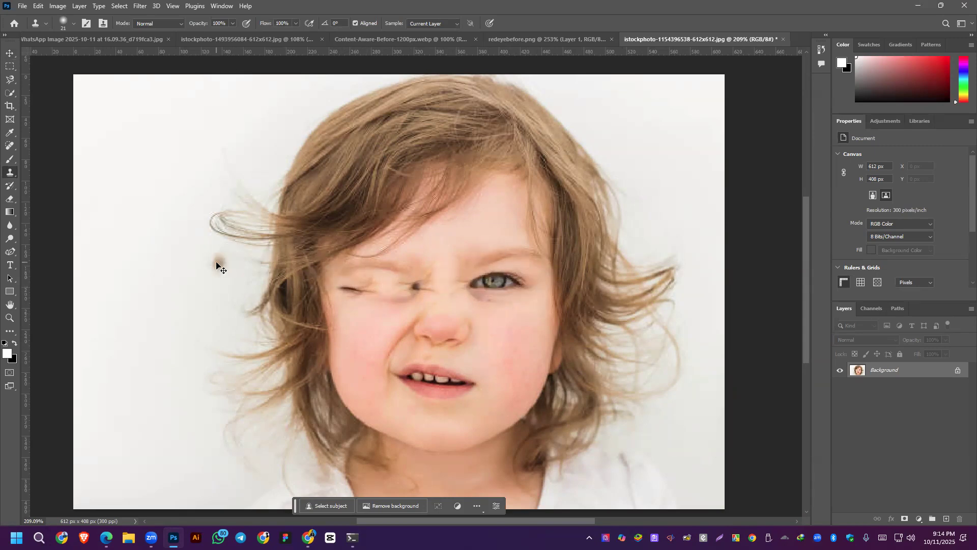
pyautogui.hotkey('ctrl', 'z')
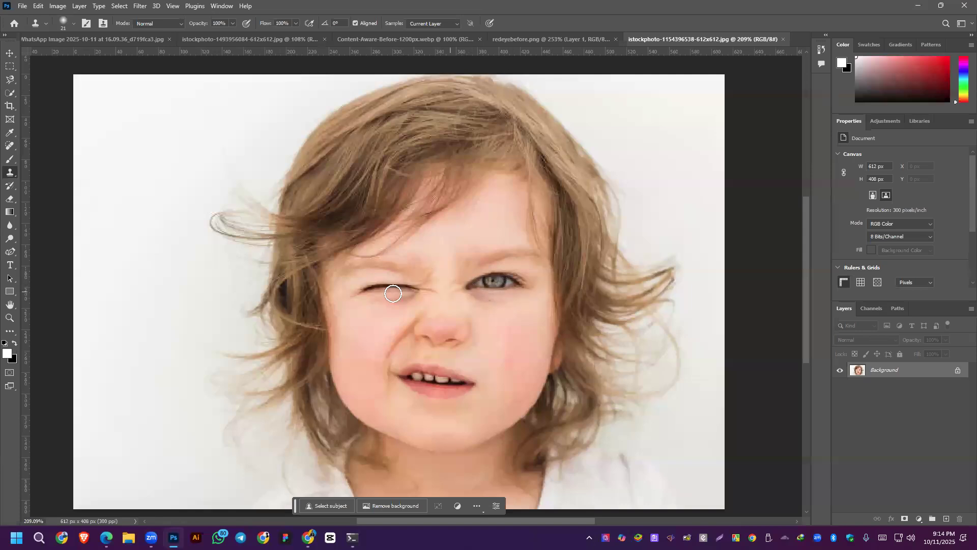
pyautogui.moveTo(428, 287)
pyautogui.mouseDown()
pyautogui.moveTo(355, 283)
pyautogui.moveTo(440, 286)
pyautogui.moveTo(360, 284)
pyautogui.mouseUp()
pyautogui.hotkey('ctrl', 'z')
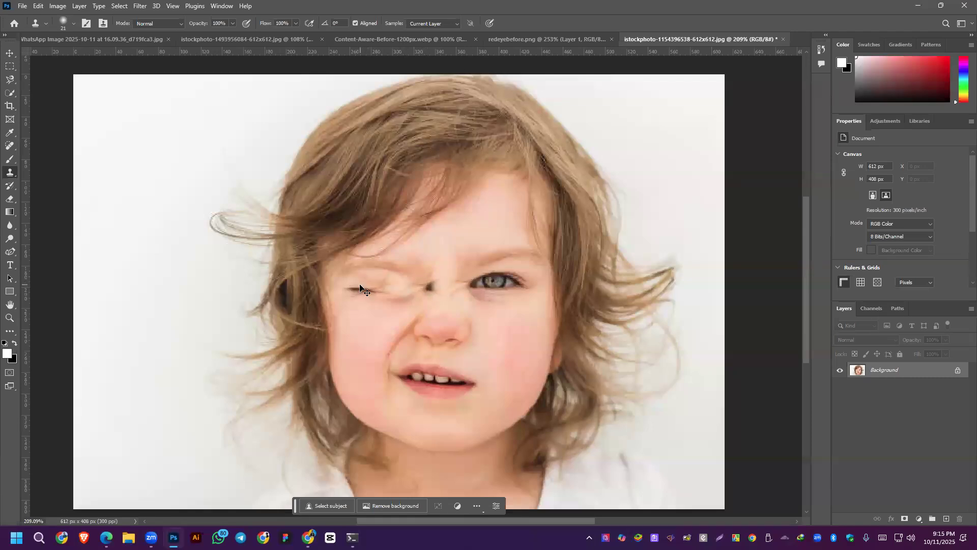
pyautogui.hotkey('ctrl', 'z')
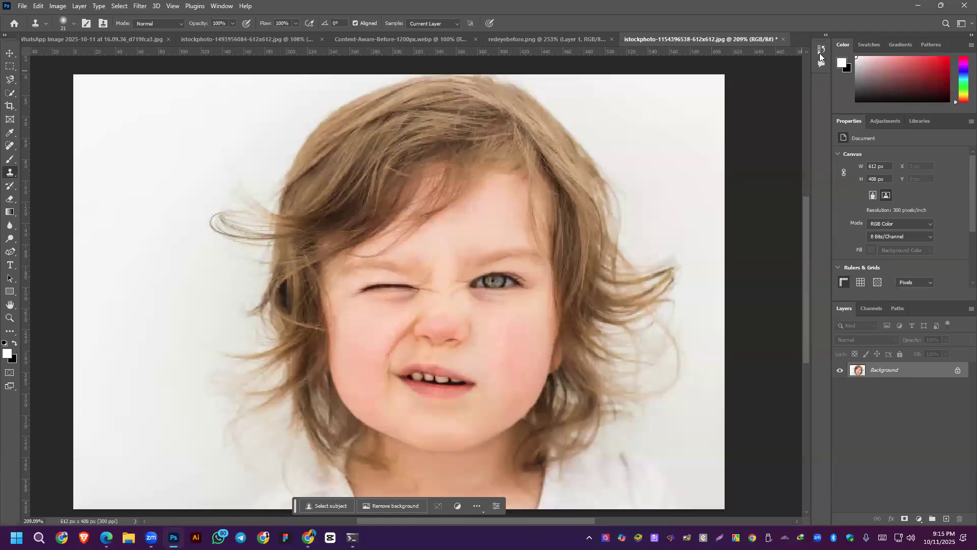
# Flip the clone source horizontally and clone the open eye with its surrounding skin over the winking eye.
pyautogui.click(220, 6)
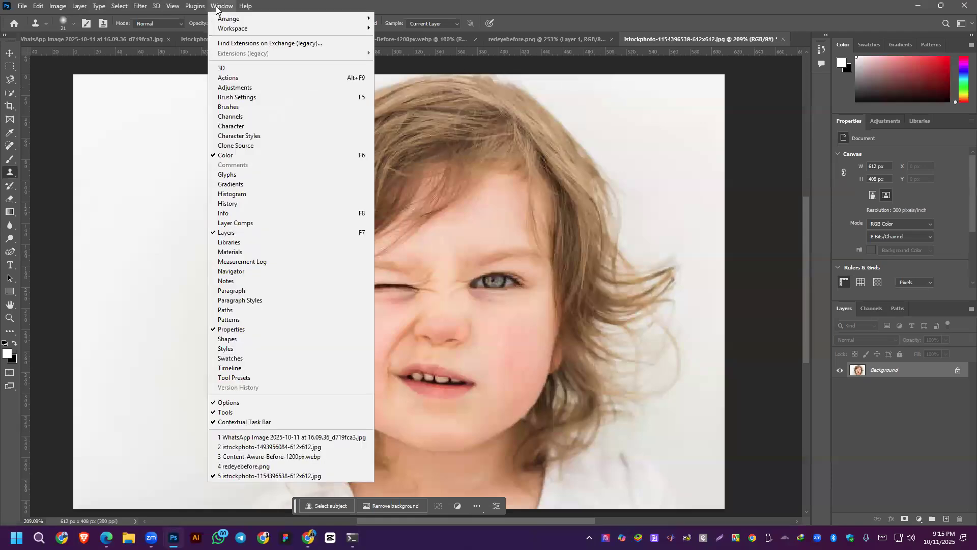
pyautogui.click(225, 146)
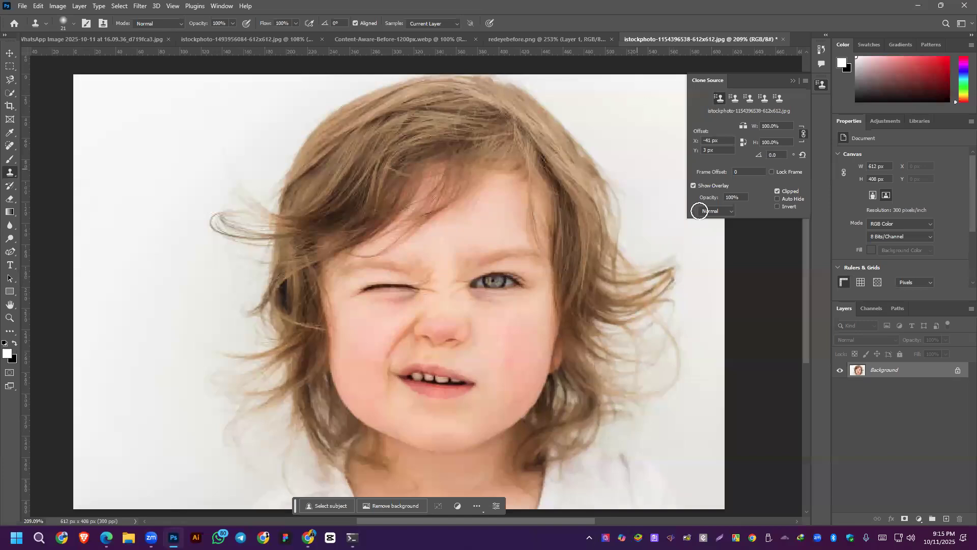
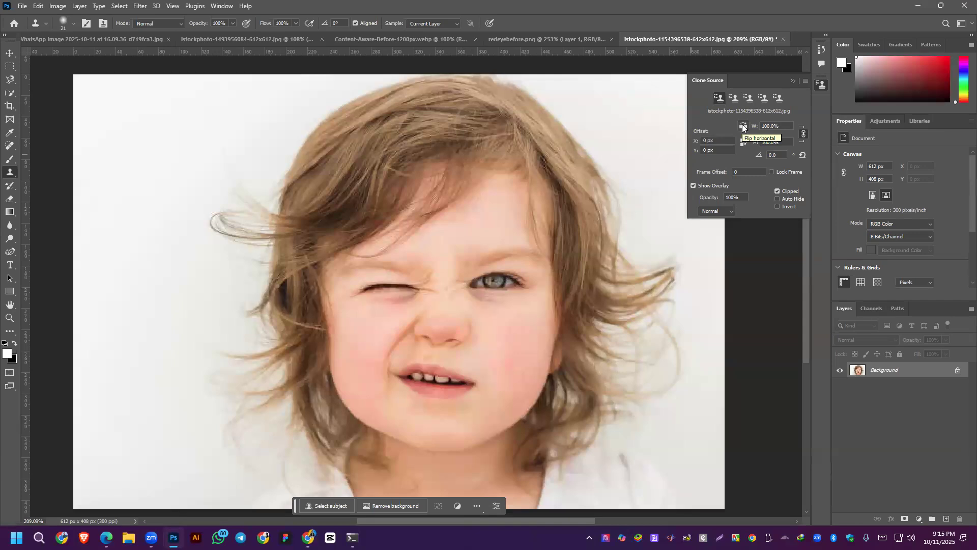
pyautogui.click(743, 127)
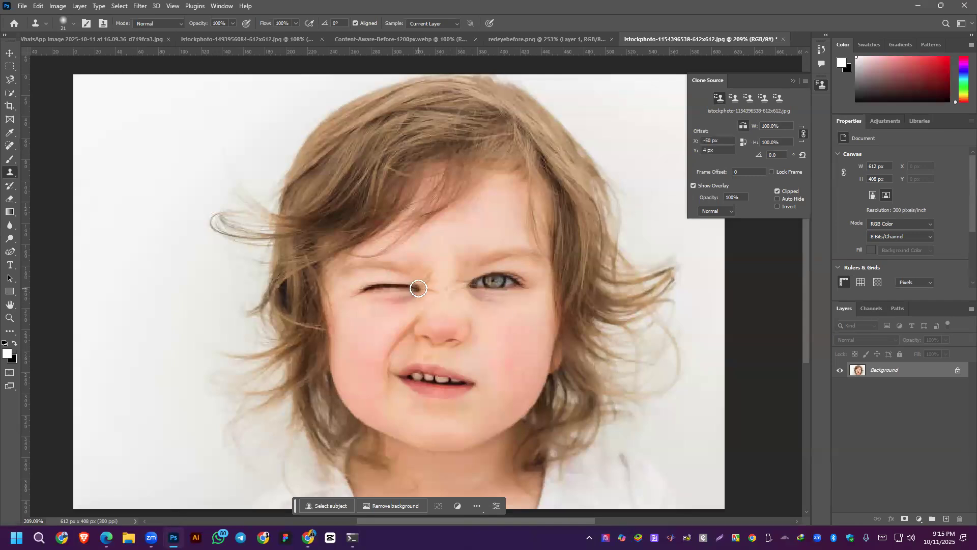
pyautogui.moveTo(418, 288)
pyautogui.mouseDown()
pyautogui.moveTo(354, 292)
pyautogui.moveTo(416, 295)
pyautogui.moveTo(394, 282)
pyautogui.moveTo(354, 292)
pyautogui.moveTo(408, 281)
pyautogui.mouseUp()
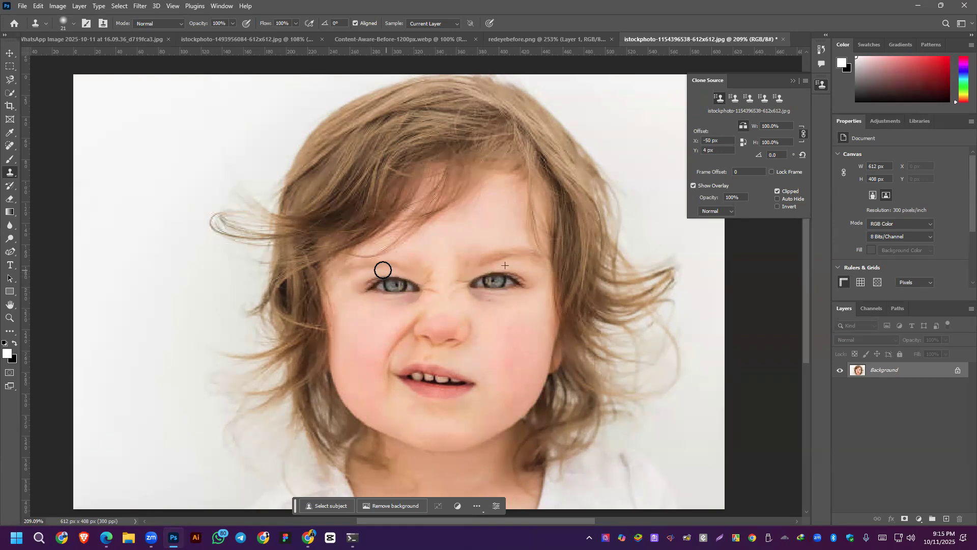
pyautogui.moveTo(357, 272)
pyautogui.mouseDown()
pyautogui.moveTo(337, 275)
pyautogui.moveTo(377, 268)
pyautogui.moveTo(386, 277)
pyautogui.moveTo(342, 277)
pyautogui.moveTo(400, 281)
pyautogui.mouseUp()
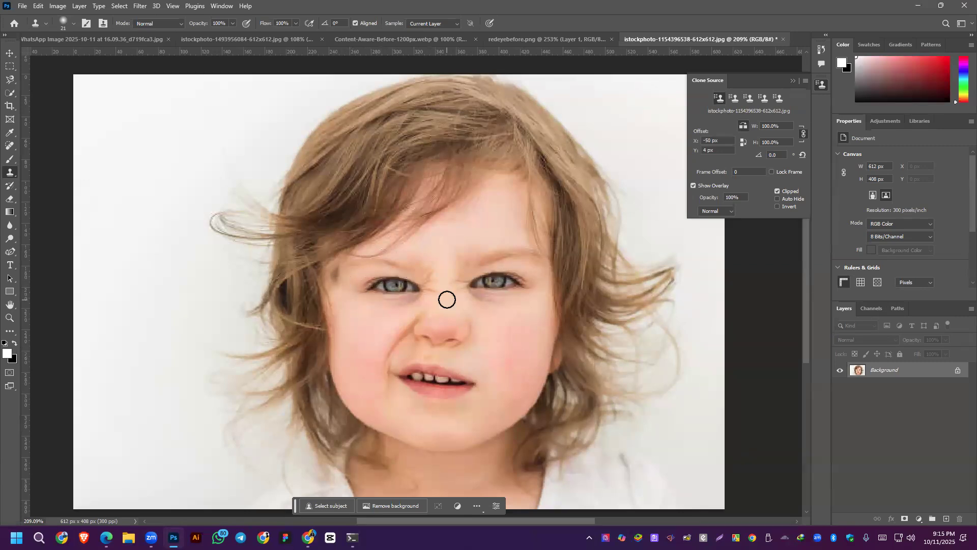
# Sample clean skin from the cheek below the original open eye and clone it over the nose-to-mouth crease on the other side.
pyautogui.scroll(-4, 447, 290)
pyautogui.scroll(5, 433, 310)
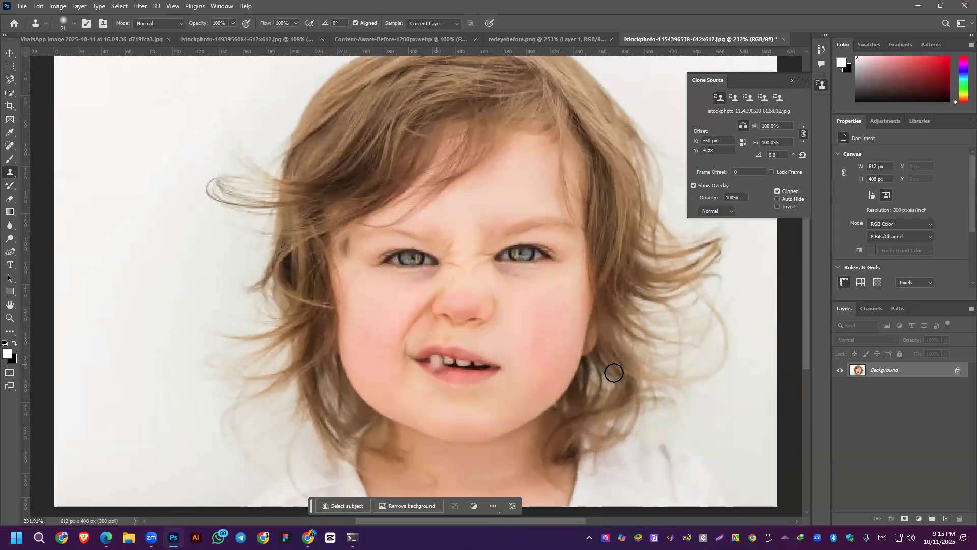
pyautogui.keyDown('alt'); pyautogui.click(511, 319); pyautogui.keyUp('alt')
pyautogui.click(432, 295)
pyautogui.moveTo(428, 297)
pyautogui.mouseDown()
pyautogui.moveTo(395, 369)
pyautogui.moveTo(401, 316)
pyautogui.moveTo(392, 364)
pyautogui.moveTo(401, 375)
pyautogui.moveTo(387, 347)
pyautogui.moveTo(390, 358)
pyautogui.mouseUp()
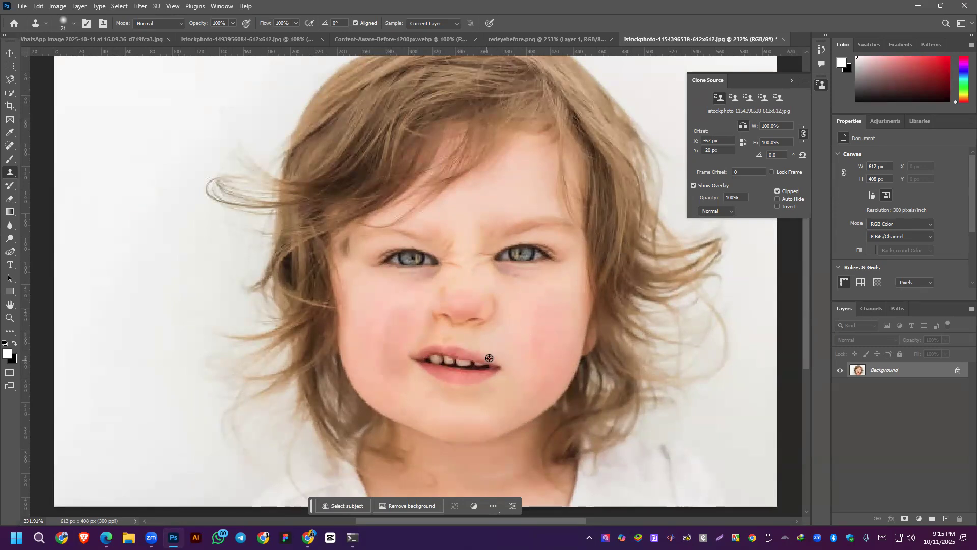
# Touch up the retouched cheek beside the mouth with further skin samples from the opposite side, undoing the unwanted stroke.
pyautogui.keyDown('alt'); pyautogui.click(509, 345); pyautogui.keyUp('alt')
pyautogui.moveTo(392, 338)
pyautogui.mouseDown()
pyautogui.moveTo(394, 376)
pyautogui.moveTo(386, 353)
pyautogui.moveTo(395, 316)
pyautogui.moveTo(402, 373)
pyautogui.moveTo(388, 354)
pyautogui.mouseUp()
pyautogui.keyDown('alt'); pyautogui.click(532, 326); pyautogui.keyUp('alt')
pyautogui.moveTo(407, 305)
pyautogui.mouseDown()
pyautogui.moveTo(382, 374)
pyautogui.moveTo(396, 376)
pyautogui.mouseUp()
pyautogui.hotkey('ctrl', 'z')
pyautogui.keyDown('alt'); pyautogui.click(552, 355); pyautogui.keyUp('alt')
pyautogui.moveTo(393, 377)
pyautogui.mouseDown()
pyautogui.moveTo(384, 359)
pyautogui.moveTo(377, 371)
pyautogui.moveTo(396, 385)
pyautogui.mouseUp()
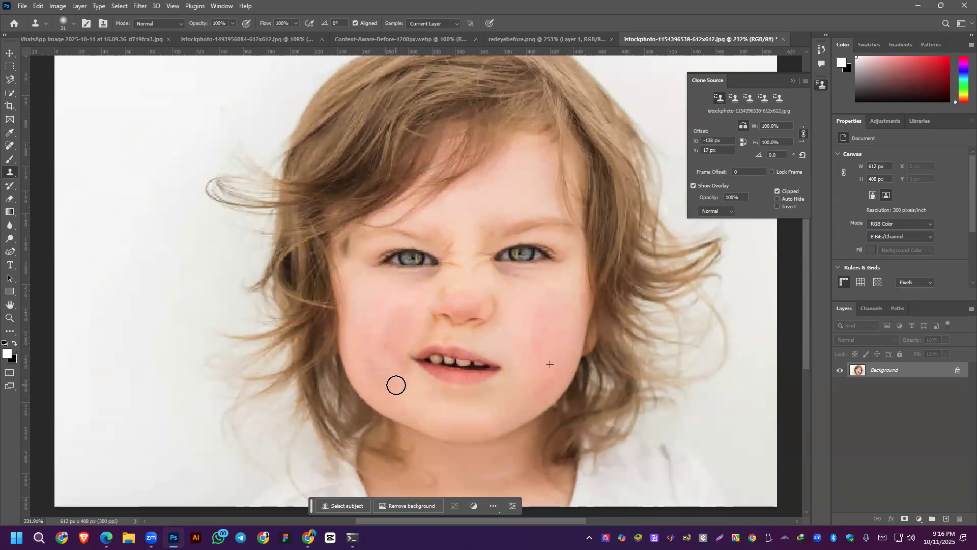
pyautogui.scroll(-3, 382, 342)
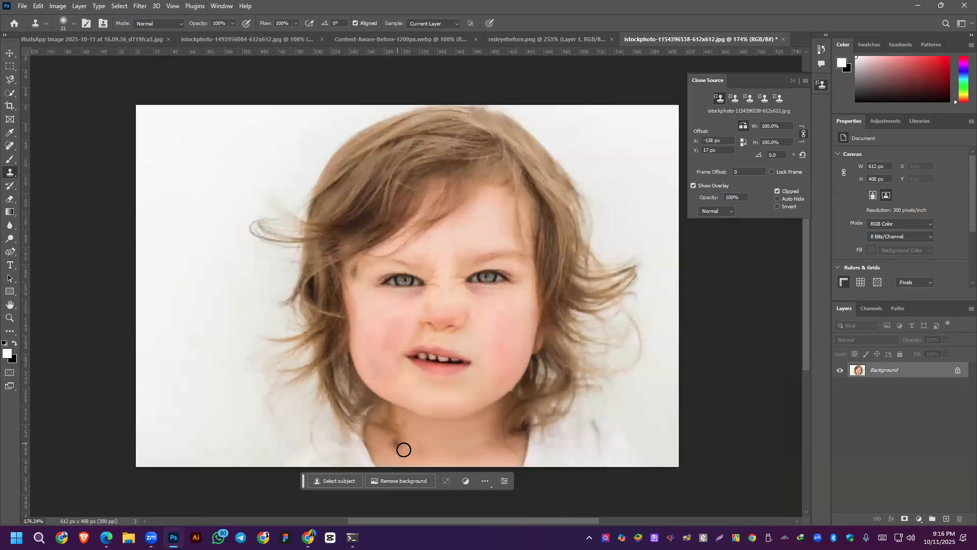
# Switch to the Move tool and look through the Downloads and Desktop folders for another photo to open.
pyautogui.scroll(3, 387, 329)
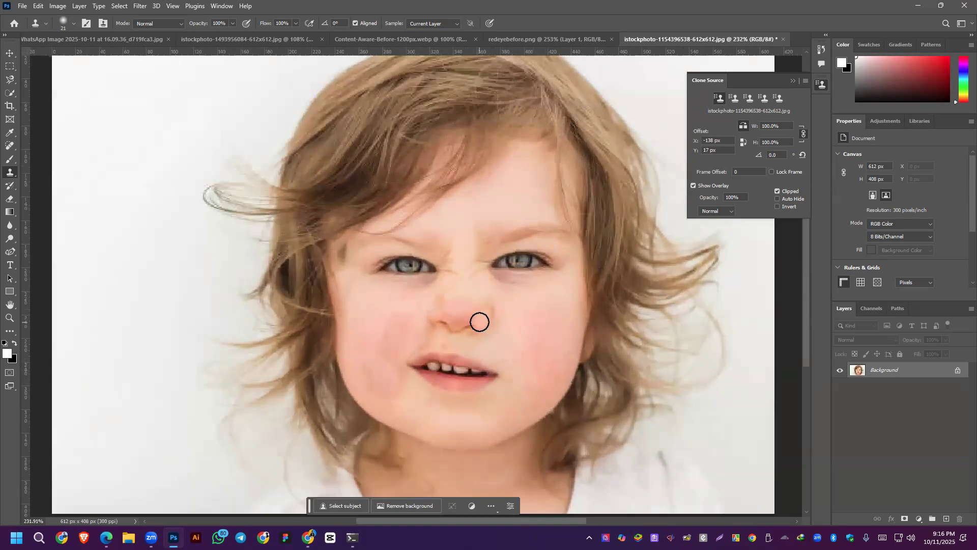
pyautogui.click(9, 53)
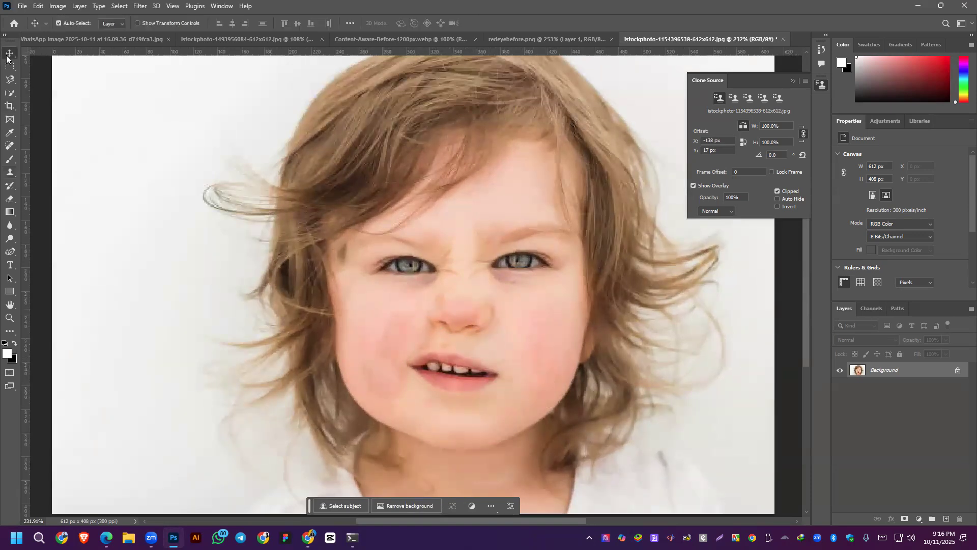
pyautogui.click(22, 6)
pyautogui.click(22, 6)
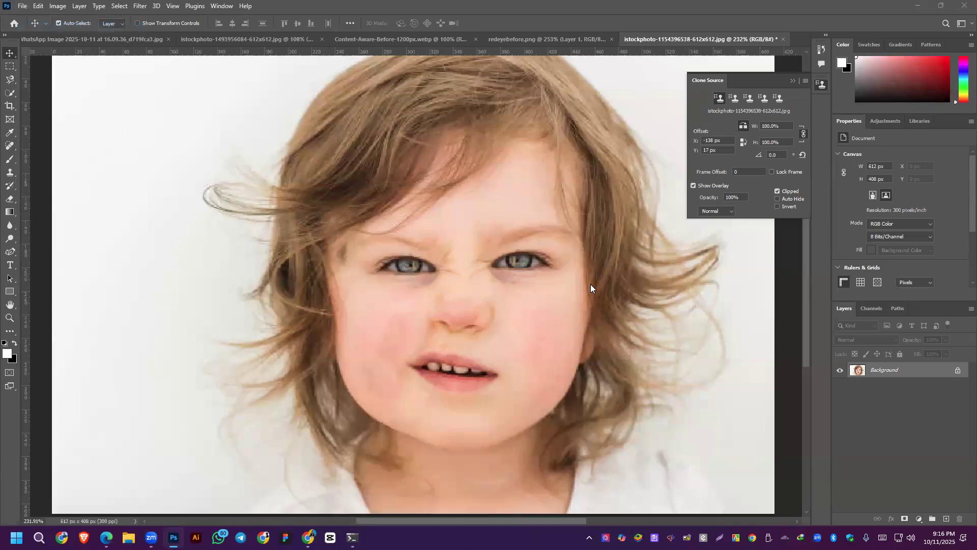
pyautogui.hotkey('ctrl', 'o')
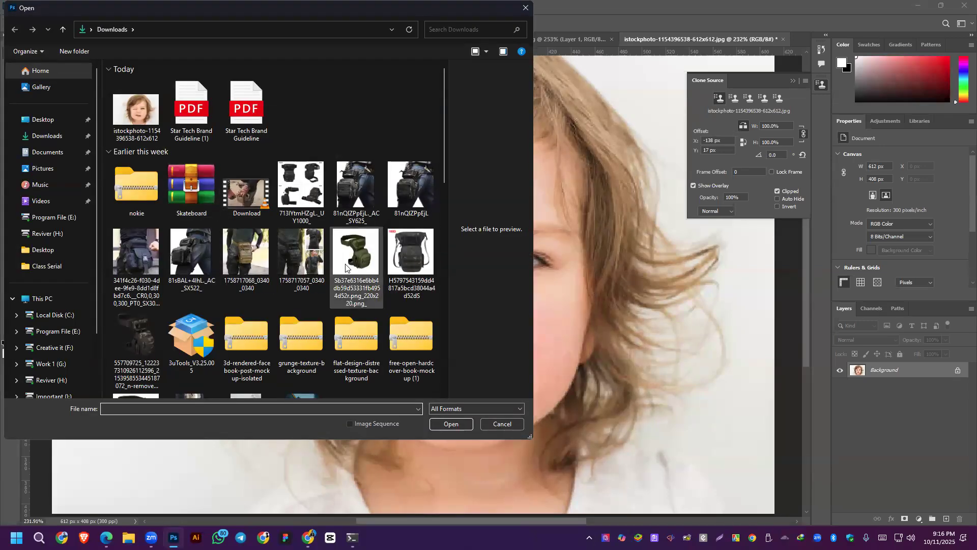
pyautogui.scroll(-5, 330, 268)
pyautogui.scroll(5, 305, 270)
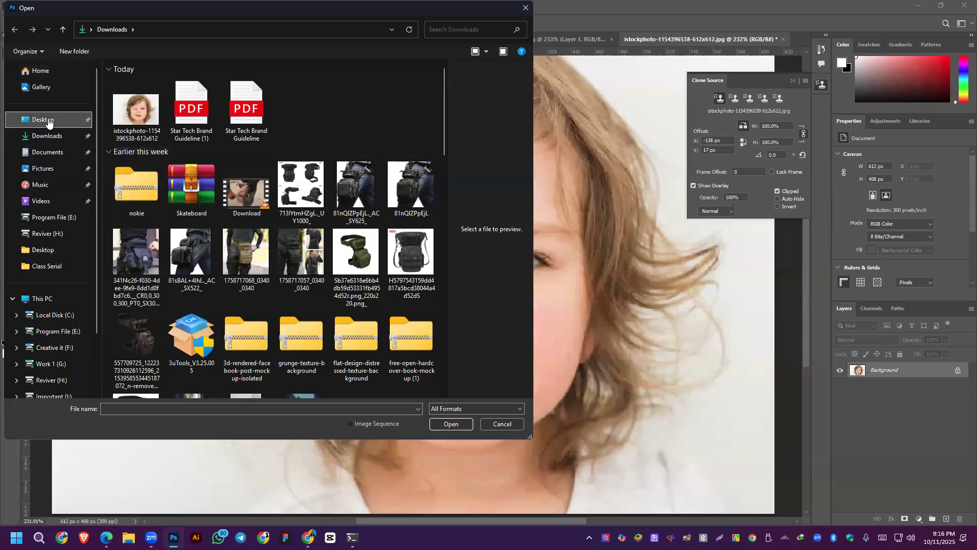
pyautogui.click(48, 120)
pyautogui.scroll(-5, 282, 197)
pyautogui.scroll(-3, 282, 197)
pyautogui.scroll(6, 282, 198)
pyautogui.scroll(-3, 281, 197)
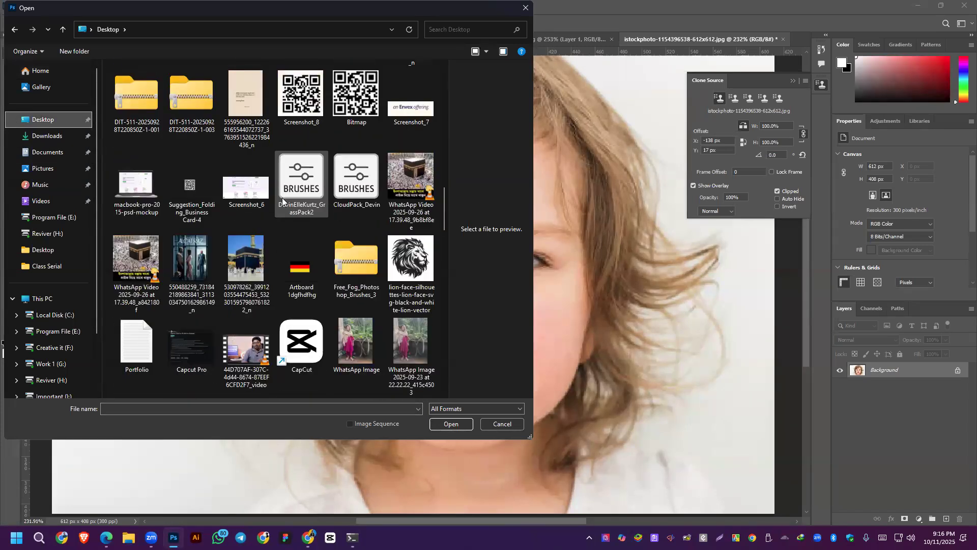
pyautogui.scroll(-3, 282, 198)
pyautogui.scroll(-9, 282, 197)
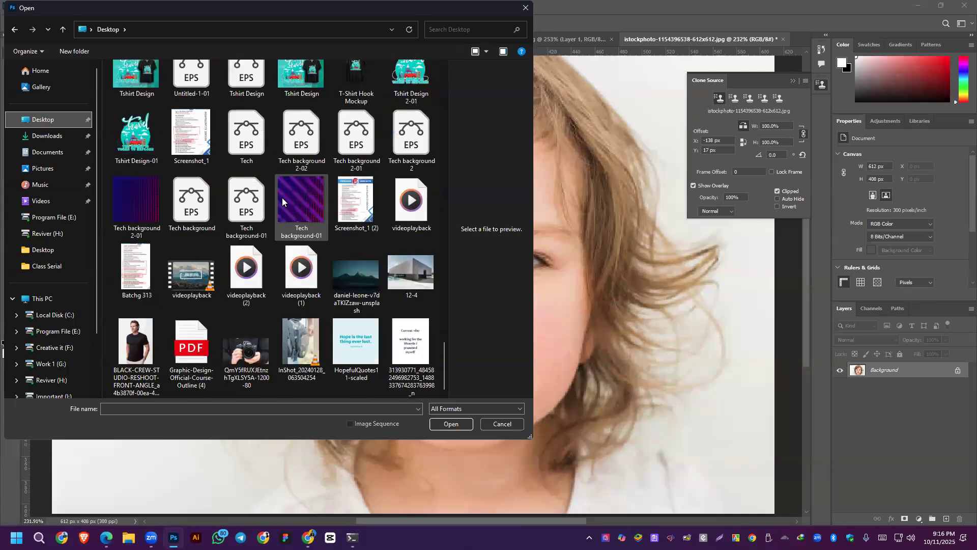
pyautogui.scroll(6, 282, 197)
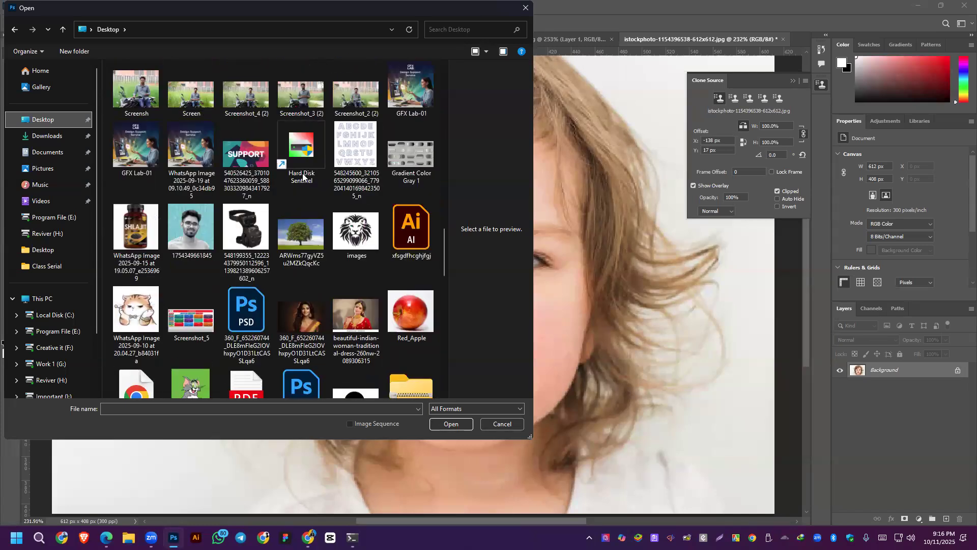
pyautogui.click(526, 8)
# Switch to Chrome and search Google Images for "raymond mode; image".
pyautogui.click(308, 537)
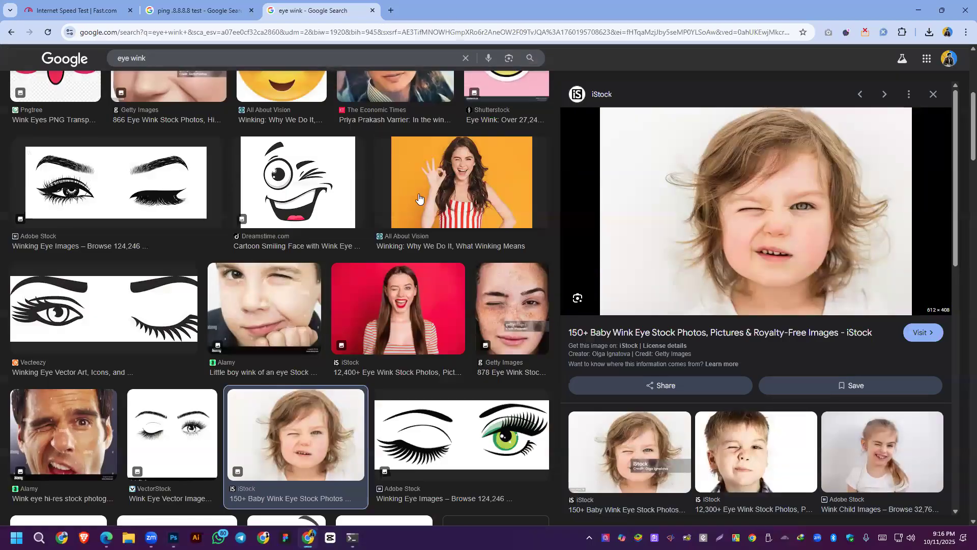
pyautogui.scroll(5, 419, 199)
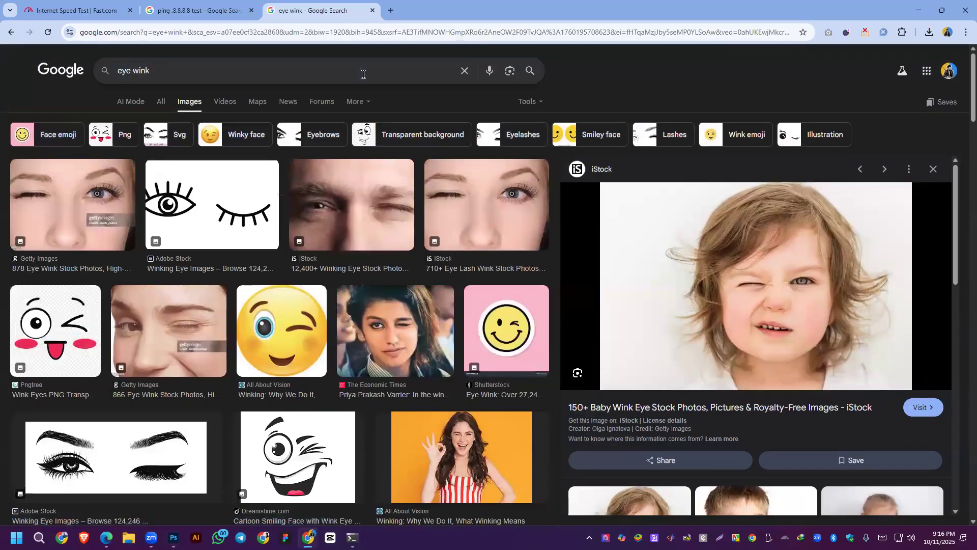
pyautogui.write('raymond mode; image')
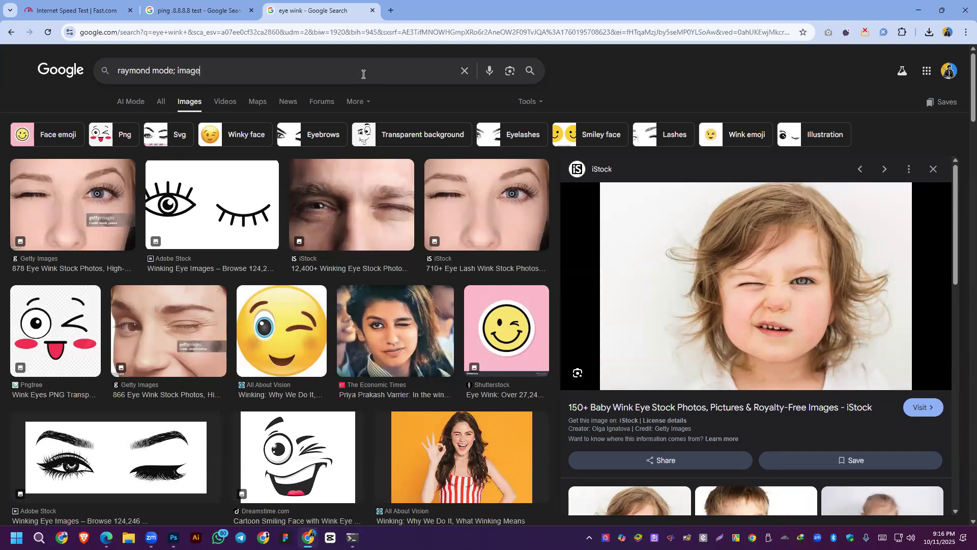
pyautogui.press('Return')
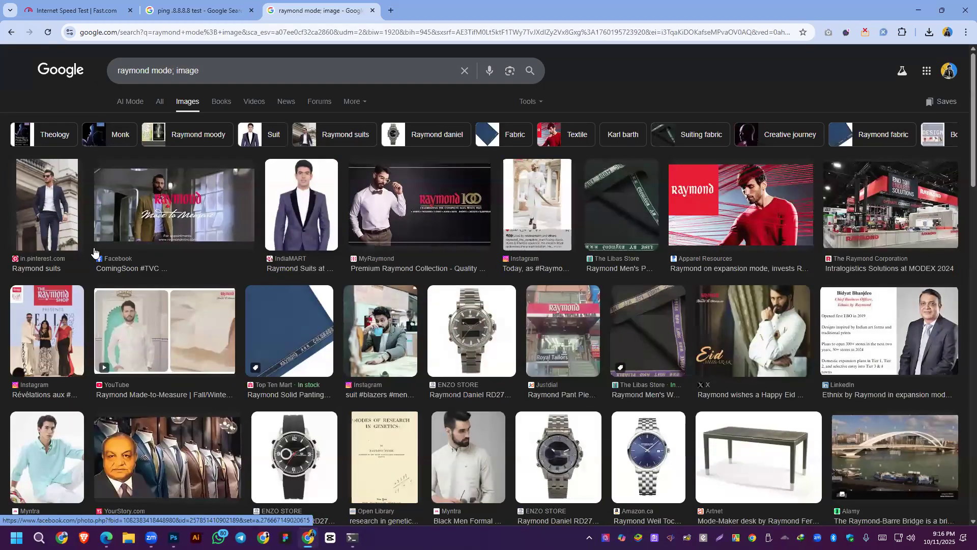
# Look through the image results and save the Raymond suits photo of a man in a navy suit walking down steps.
pyautogui.scroll(-6, 407, 288)
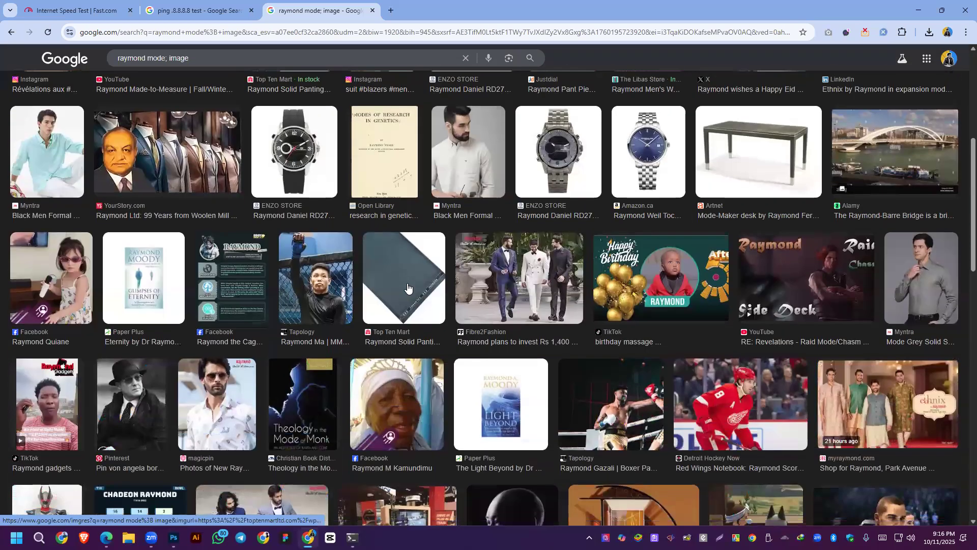
pyautogui.scroll(-8, 300, 305)
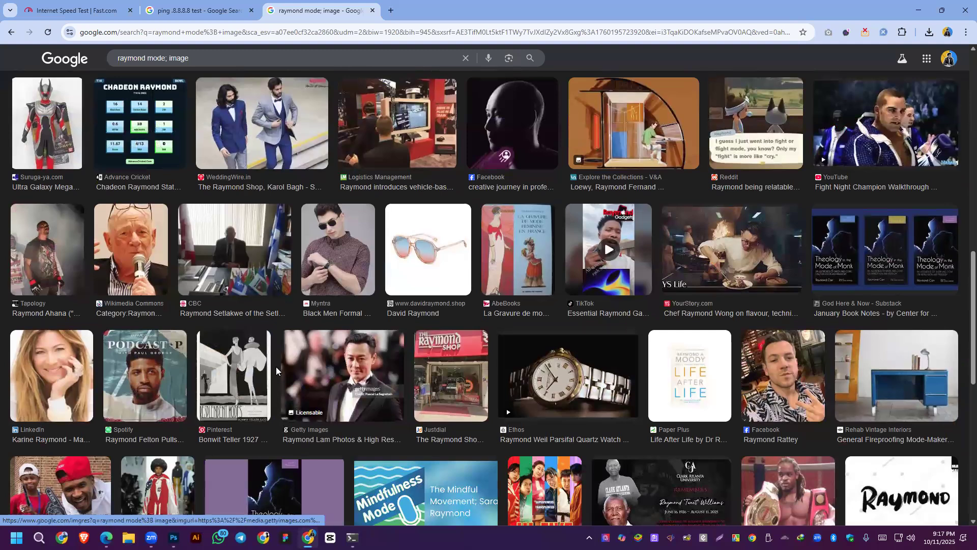
pyautogui.scroll(-4, 280, 362)
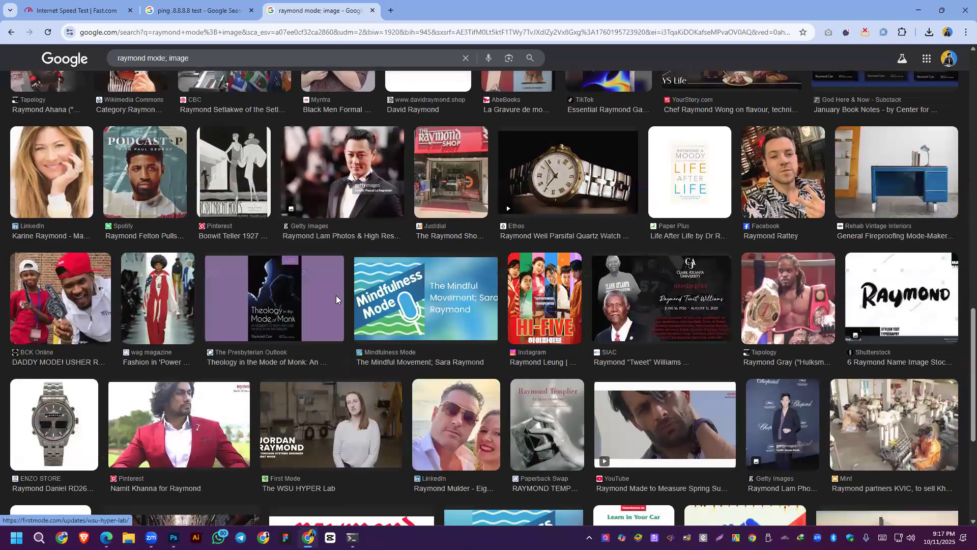
pyautogui.scroll(-5, 336, 295)
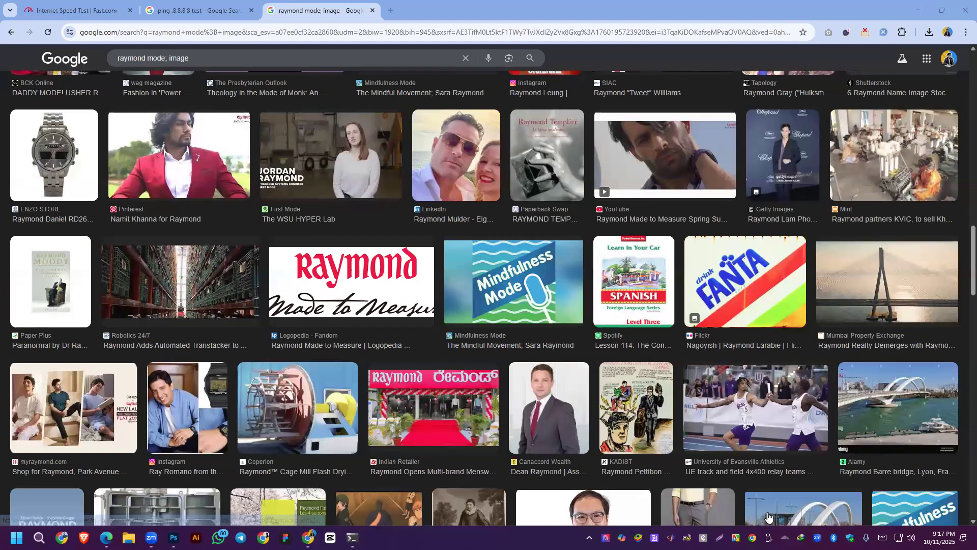
pyautogui.scroll(10, 185, 336)
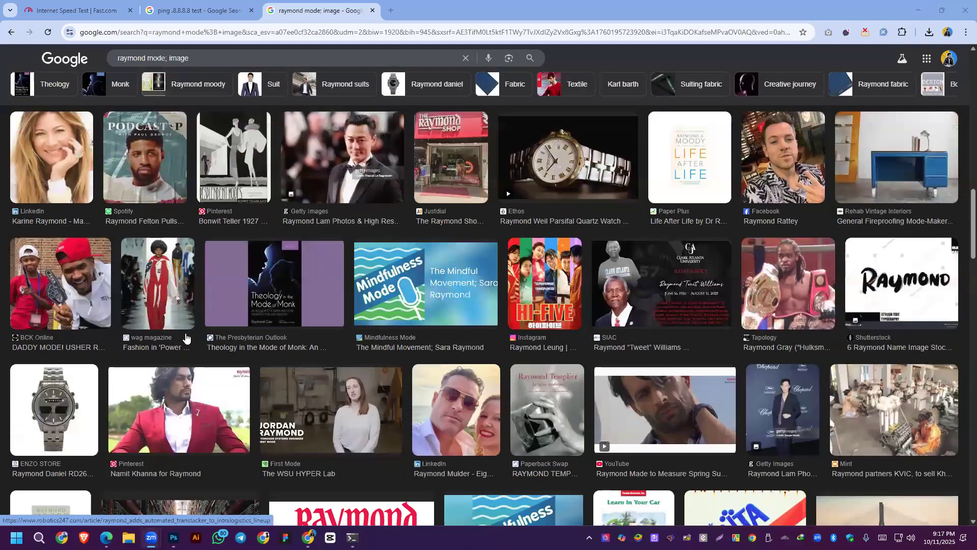
pyautogui.scroll(6, 186, 336)
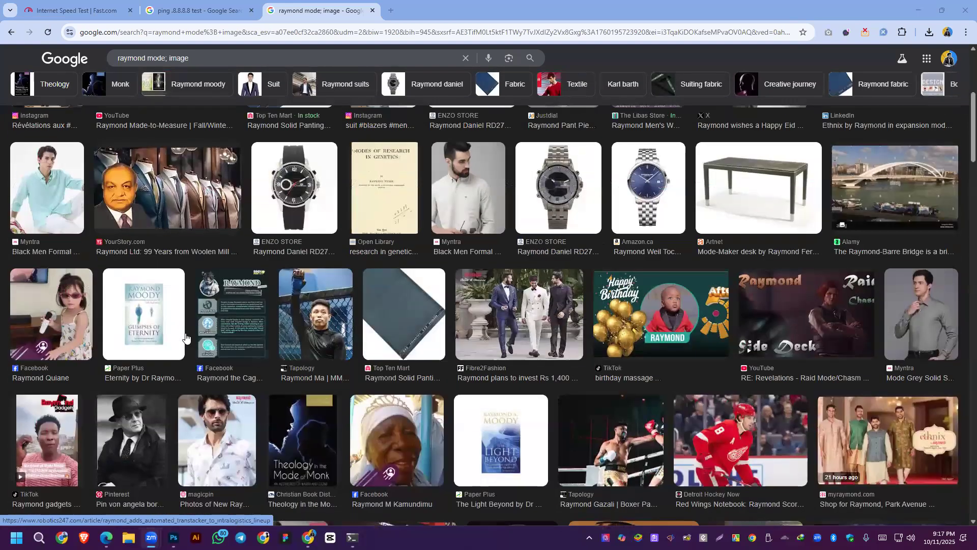
pyautogui.scroll(5, 186, 336)
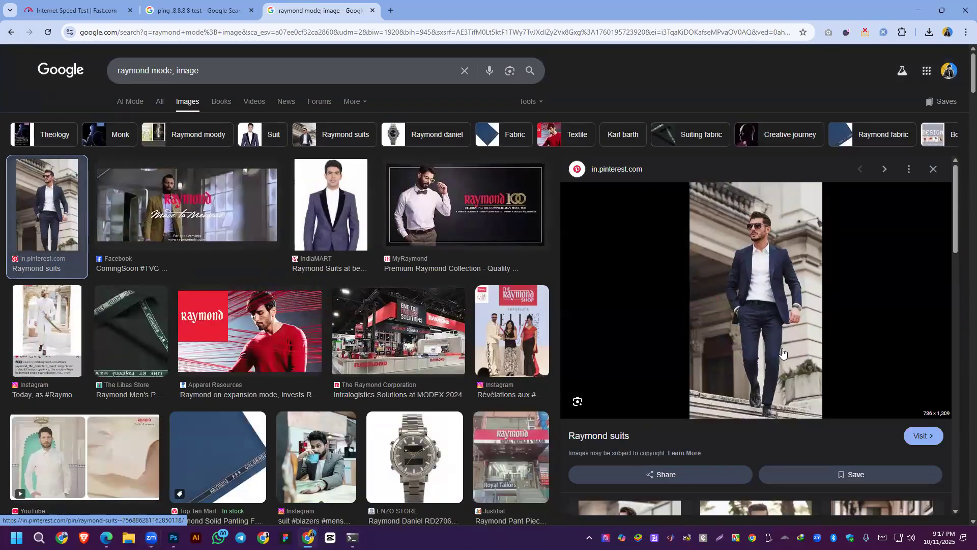
pyautogui.click(769, 313)
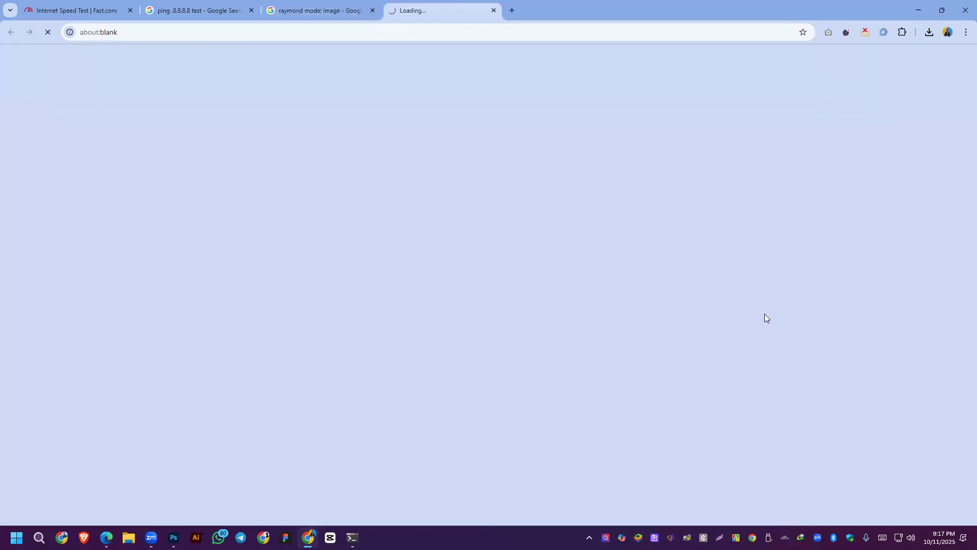
pyautogui.hotkey('ctrl', 'shift', 'Tab')
pyautogui.rightClick(737, 271)
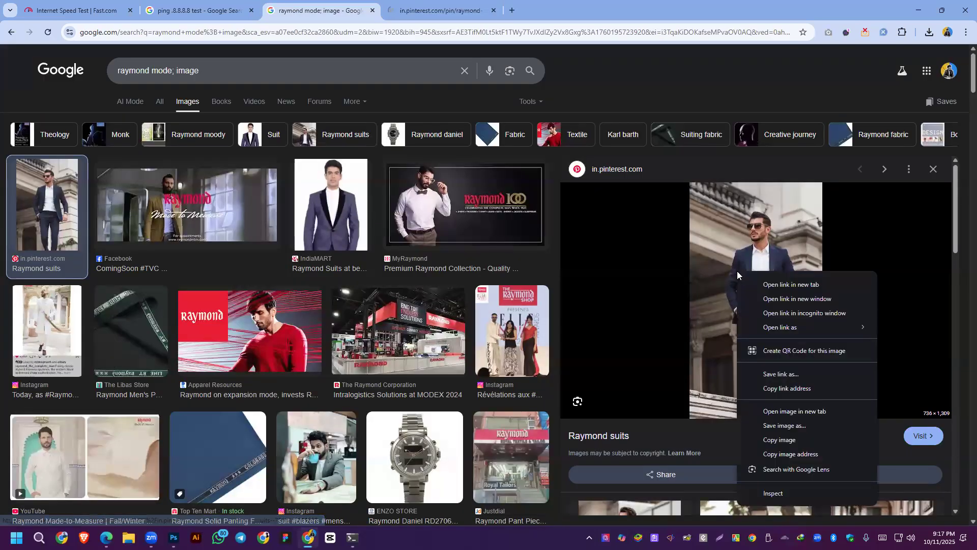
pyautogui.click(777, 429)
pyautogui.press('Return')
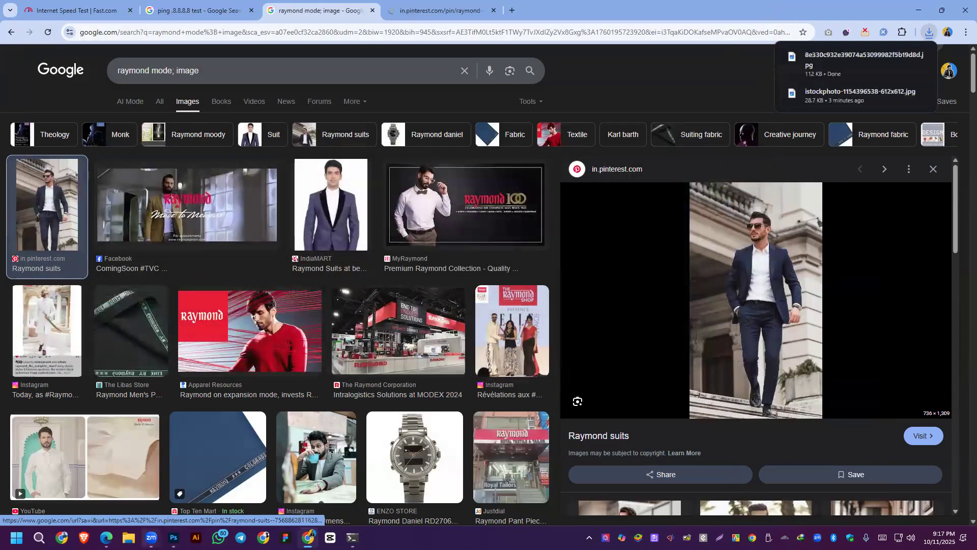
# Switch back to Photoshop and open the newly downloaded photo of the man in the navy suit from Downloads.
pyautogui.hotkey('alt', 'Tab')
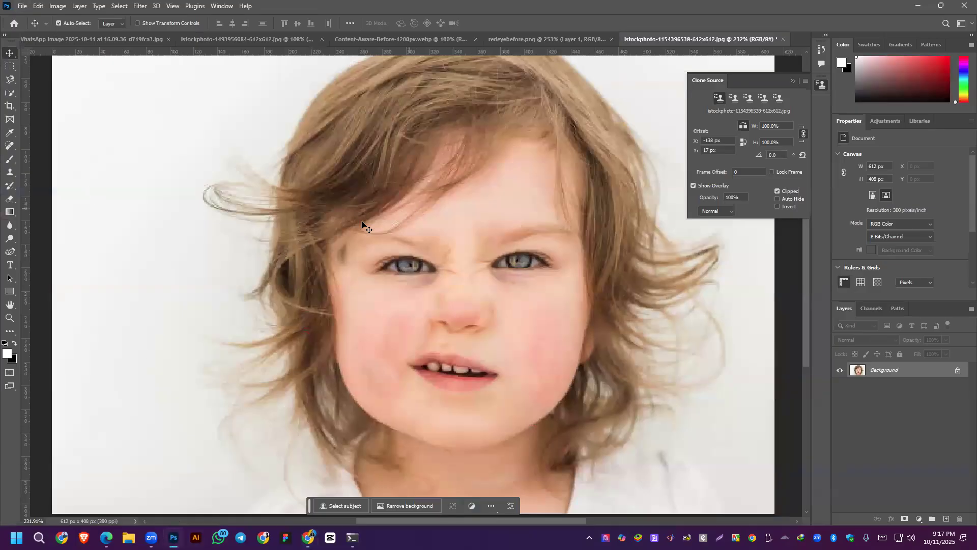
pyautogui.click(22, 6)
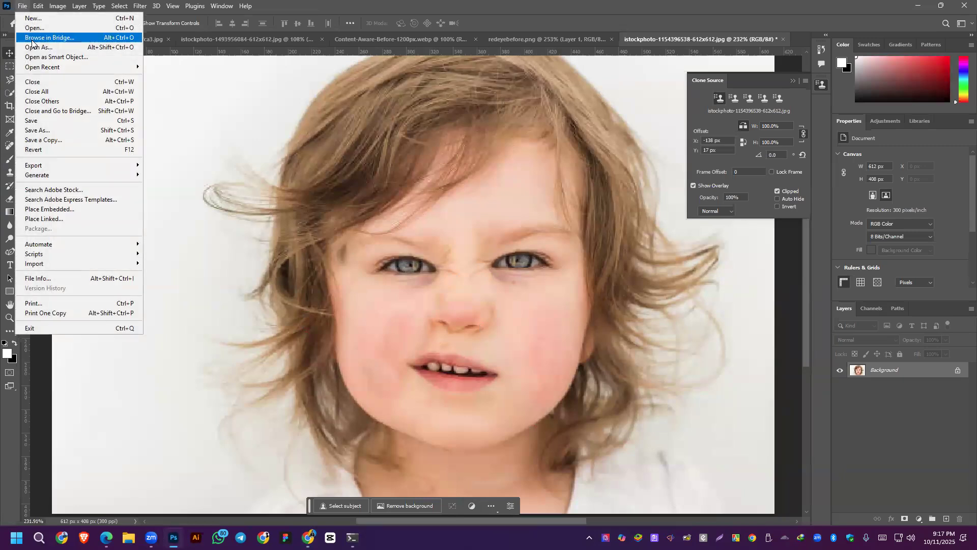
pyautogui.click(32, 27)
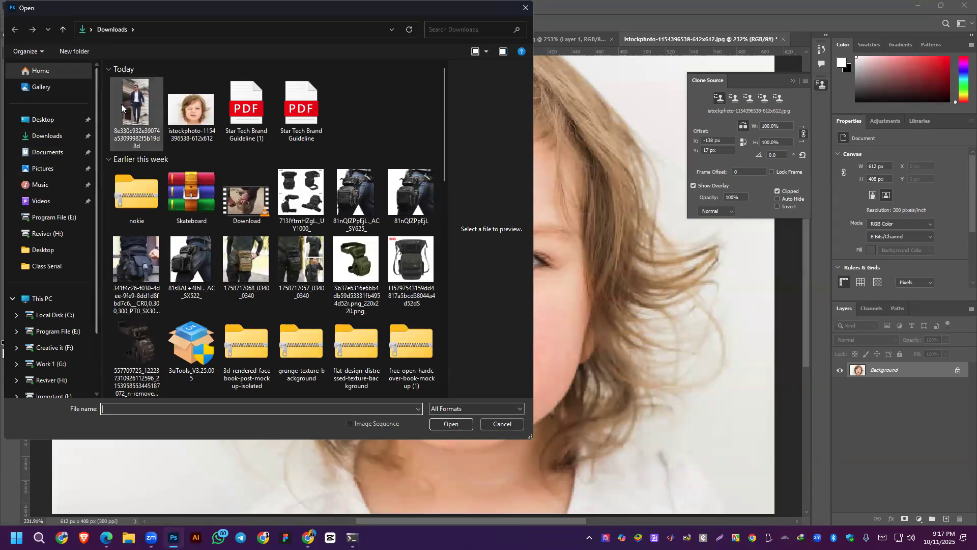
pyautogui.doubleClick(152, 119)
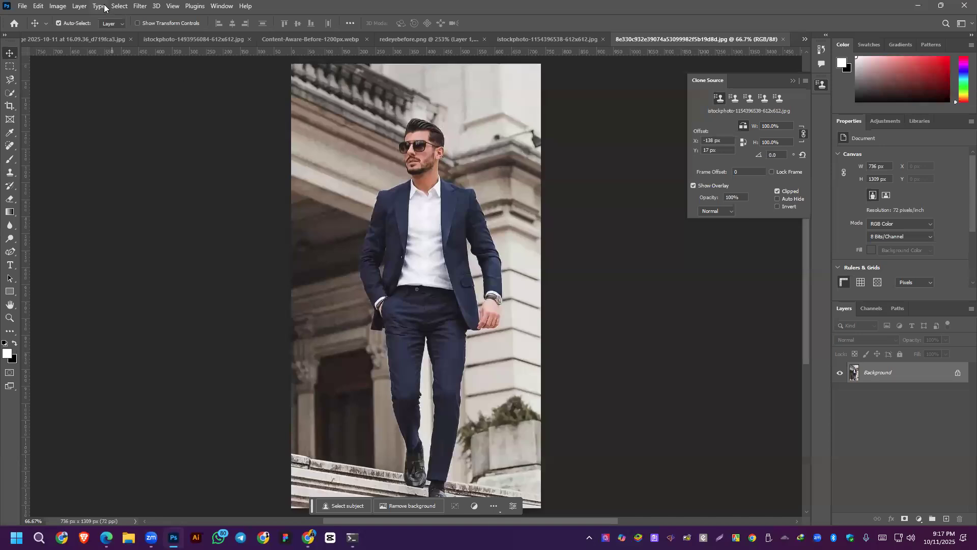
# Select the man with Select Subject, unlock the background layer, and copy the selected man to a new layer.
pyautogui.click(118, 7)
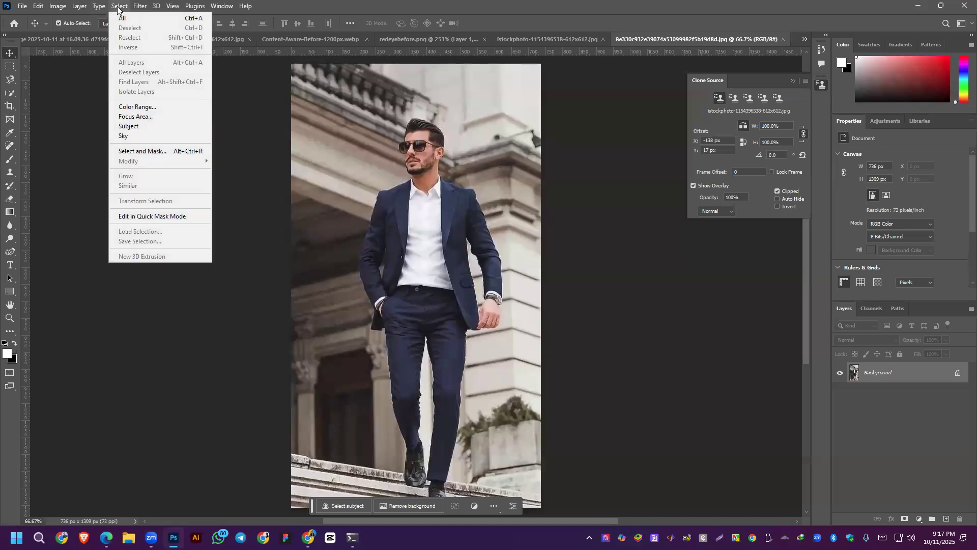
pyautogui.click(130, 127)
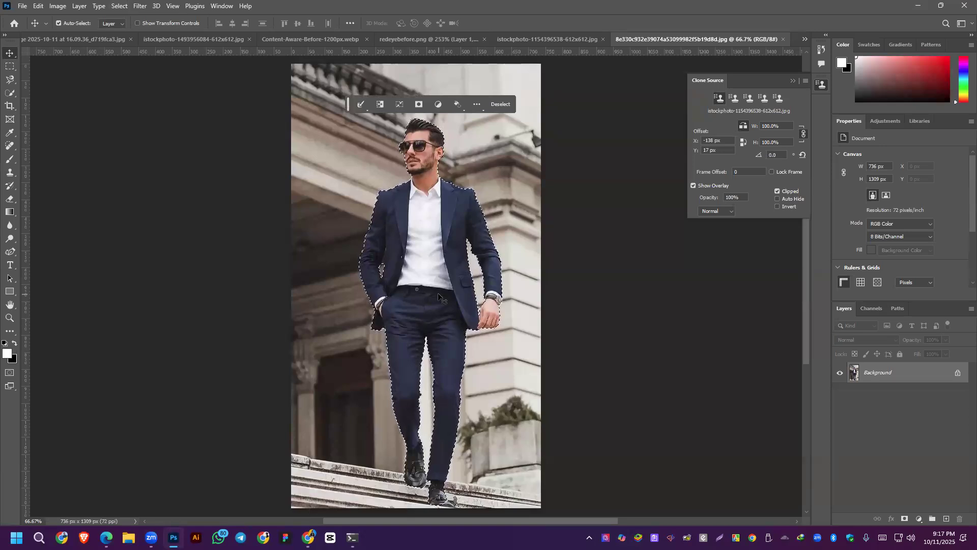
pyautogui.click(957, 373)
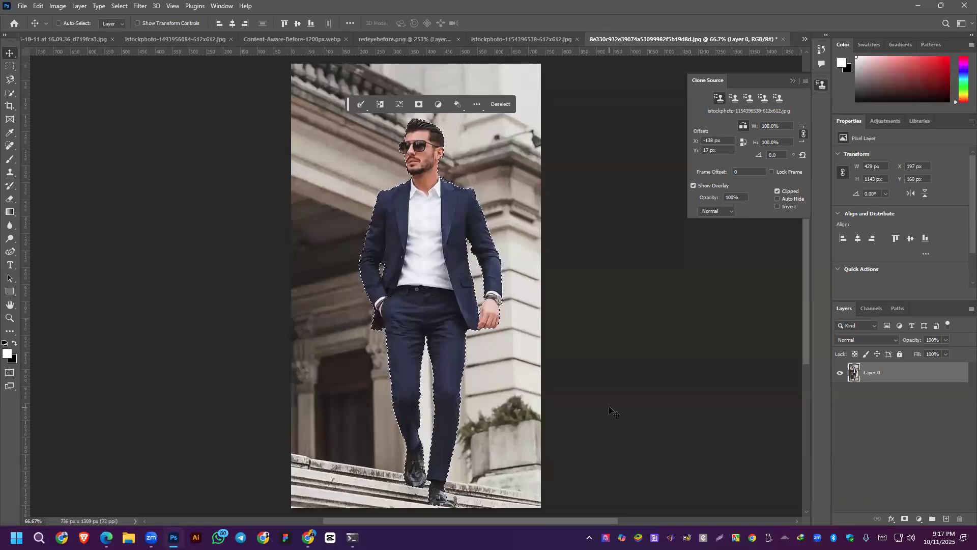
pyautogui.hotkey('ctrl', 'j')
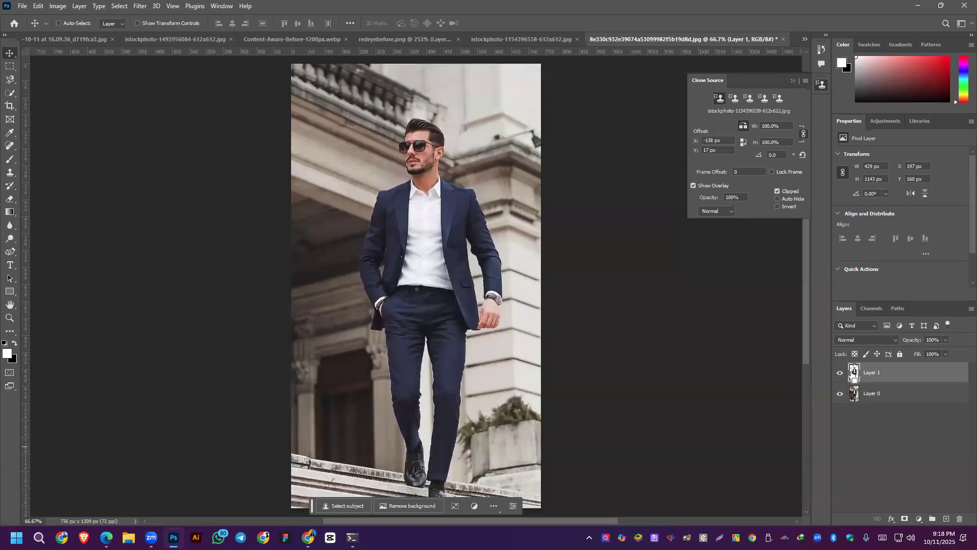
# Load the cut-out man's outline as a selection and start Content-Aware Fill on Layer 0.
pyautogui.keyDown('ctrl'); pyautogui.click(854, 374); pyautogui.keyUp('ctrl')
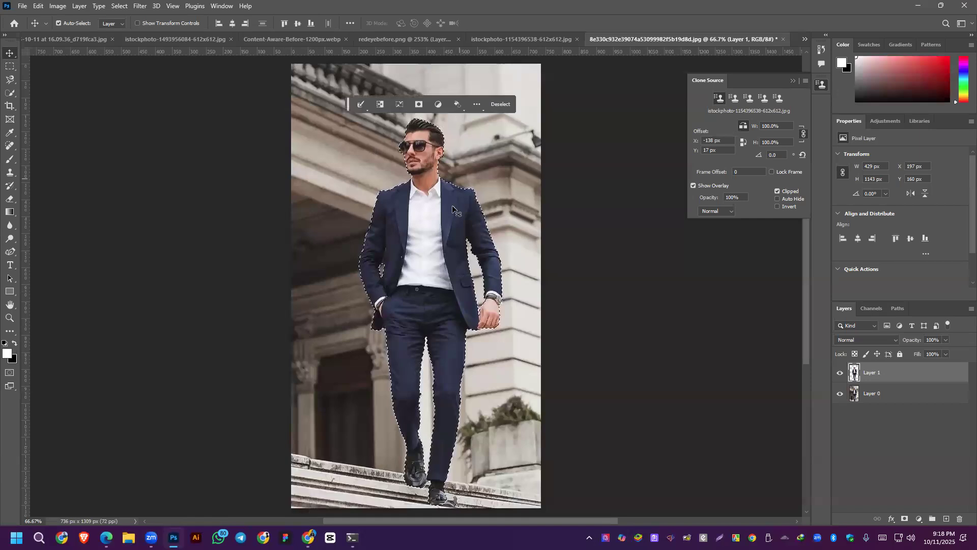
pyautogui.click(883, 397)
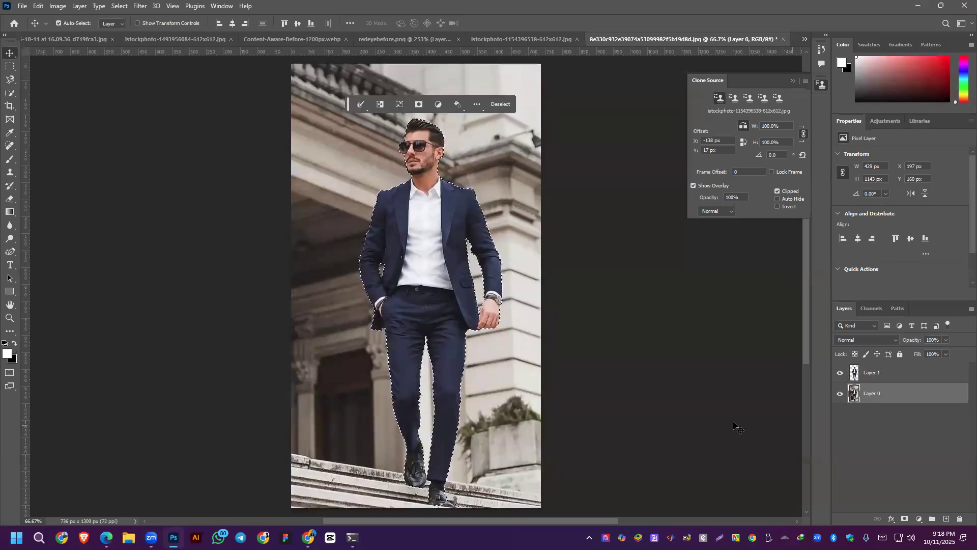
pyautogui.click(39, 7)
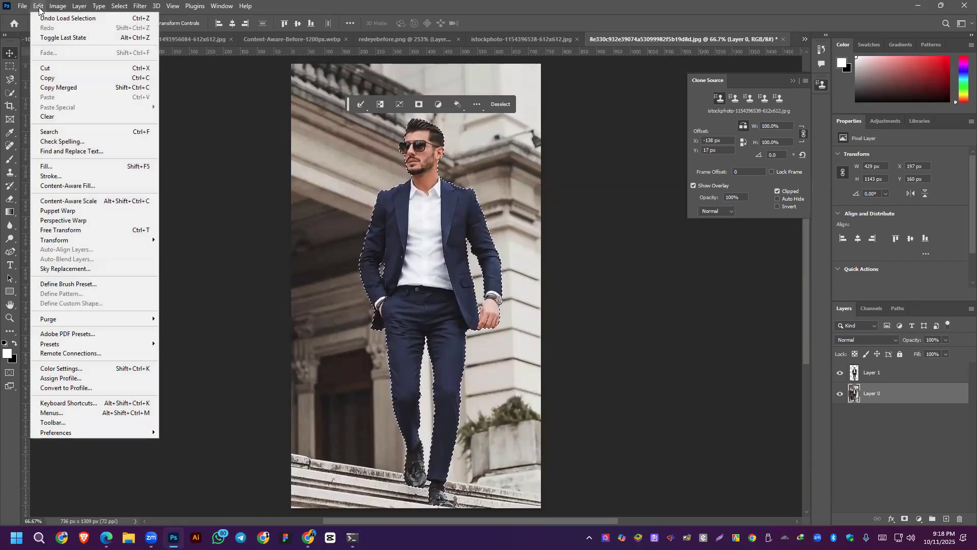
pyautogui.click(71, 185)
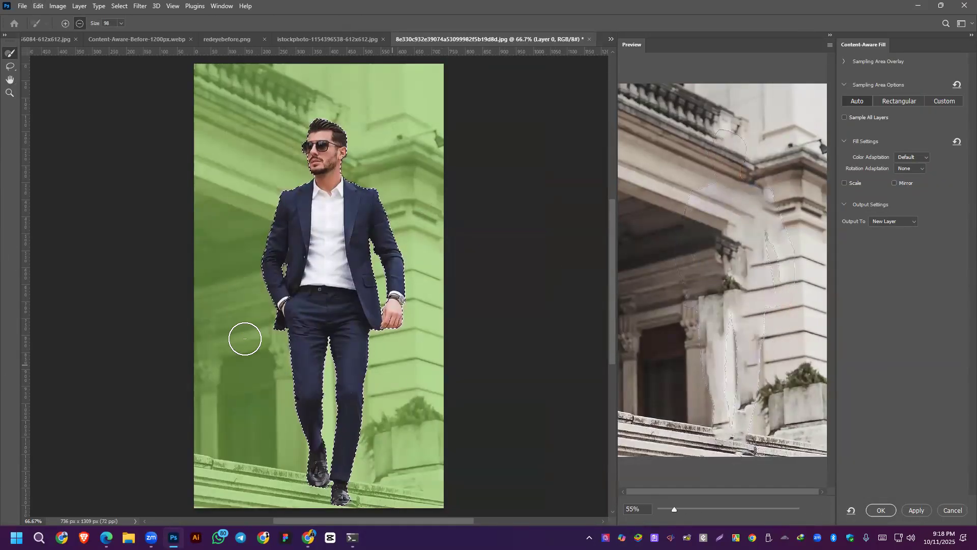
pyautogui.moveTo(279, 322)
pyautogui.mouseDown()
pyautogui.moveTo(299, 472)
pyautogui.moveTo(360, 464)
pyautogui.mouseUp()
pyautogui.moveTo(377, 379)
pyautogui.mouseDown()
pyautogui.moveTo(392, 272)
pyautogui.moveTo(375, 246)
pyautogui.moveTo(364, 181)
pyautogui.moveTo(333, 165)
pyautogui.mouseUp()
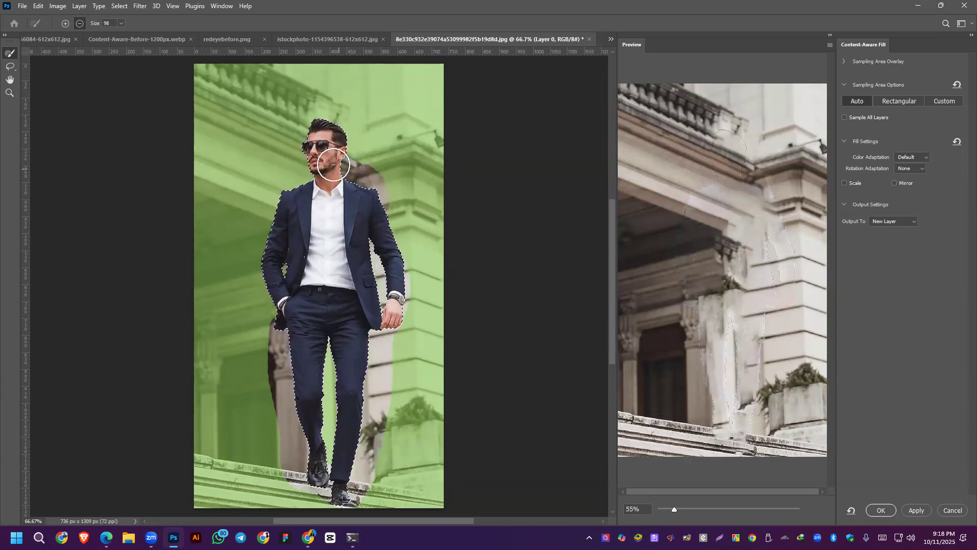
pyautogui.moveTo(333, 131); pyautogui.dragTo(314, 129)
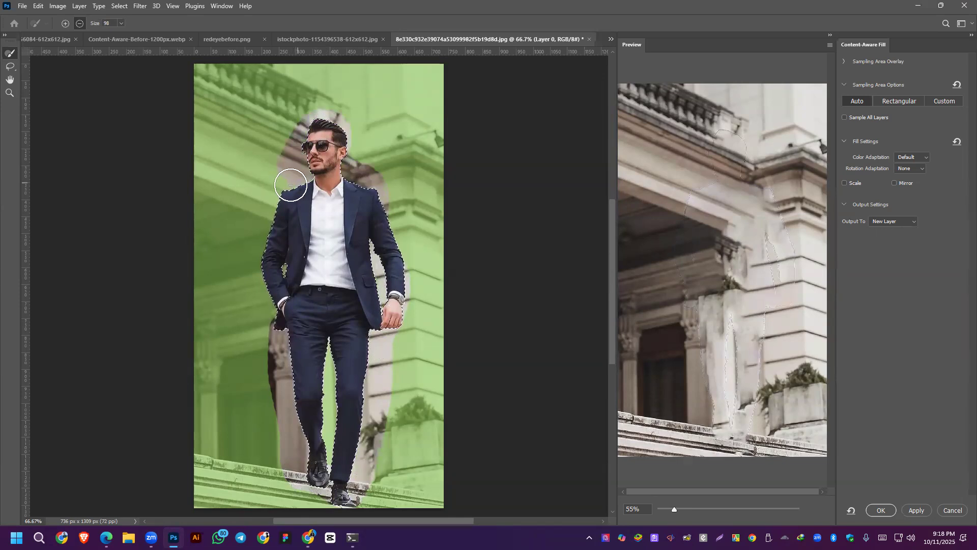
pyautogui.moveTo(267, 268); pyautogui.dragTo(278, 339)
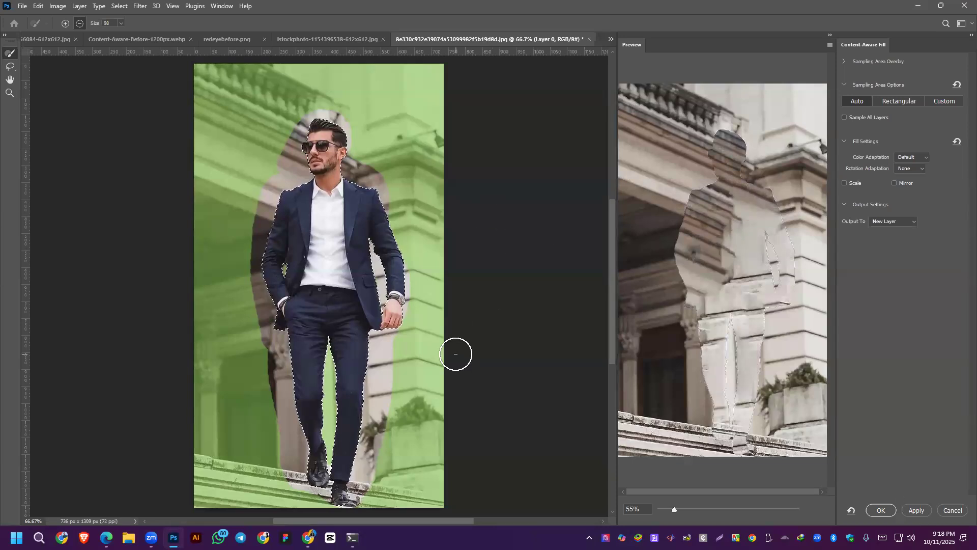
pyautogui.hotkey('ctrl', 'z')
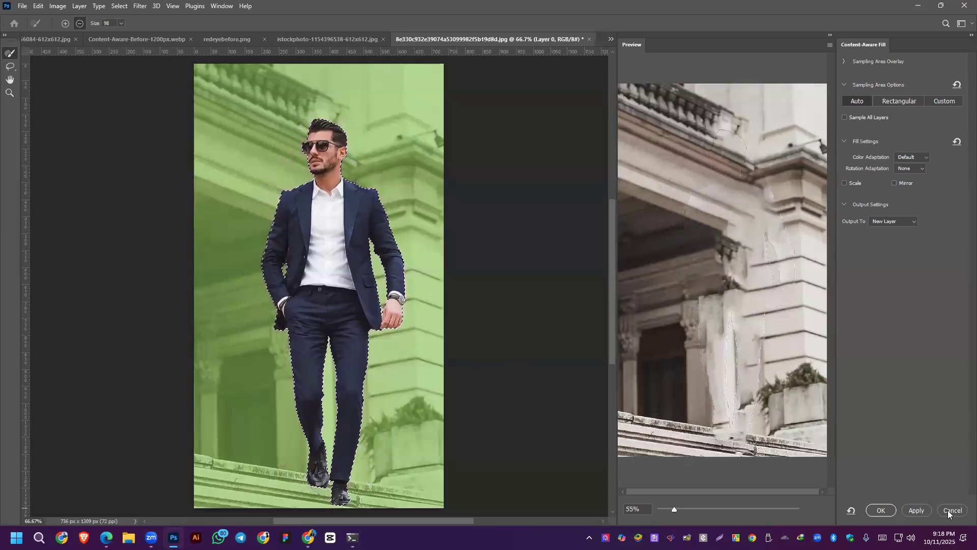
# Apply the Content-Aware Fill to a new layer, hide Layer 1 with the man, and clear the selection.
pyautogui.click(916, 510)
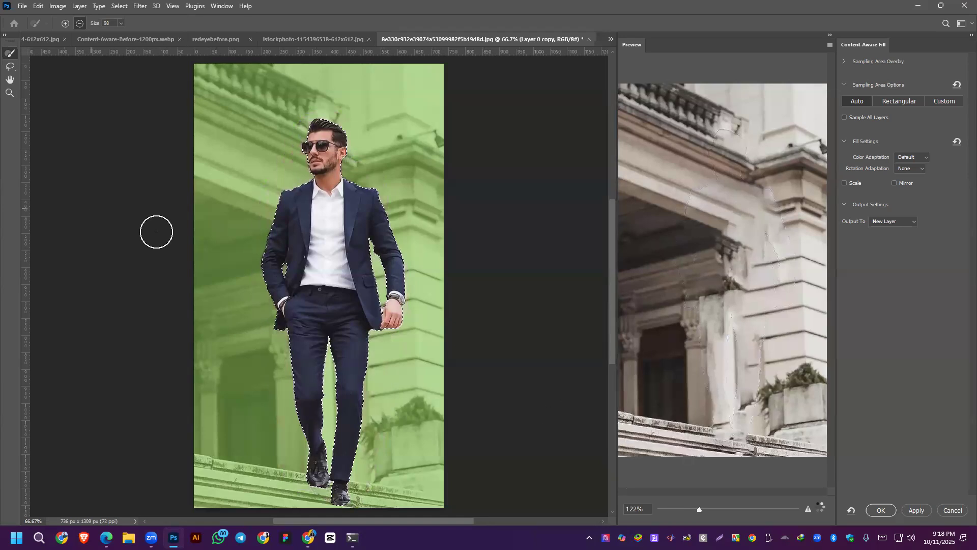
pyautogui.click(881, 510)
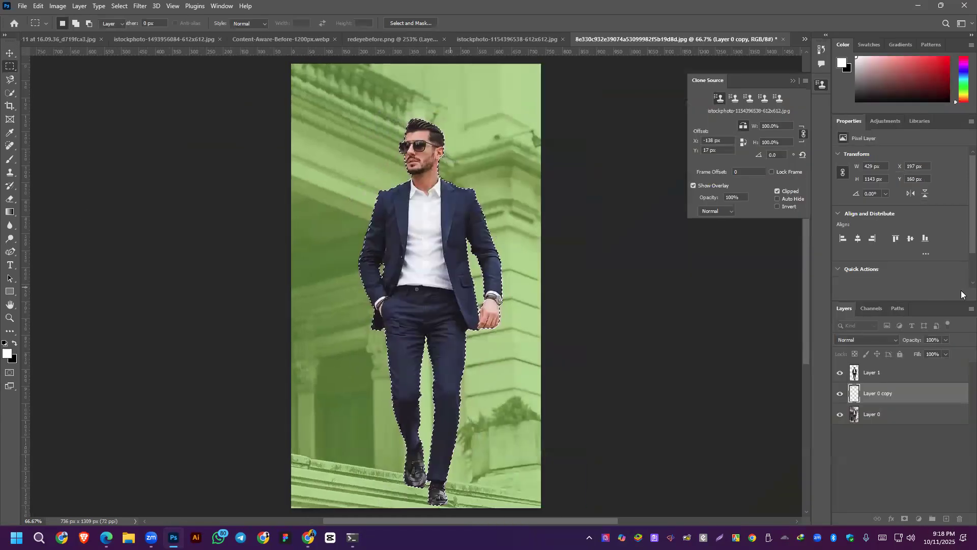
pyautogui.click(840, 373)
pyautogui.press('v')
pyautogui.hotkey('ctrl', 'd')
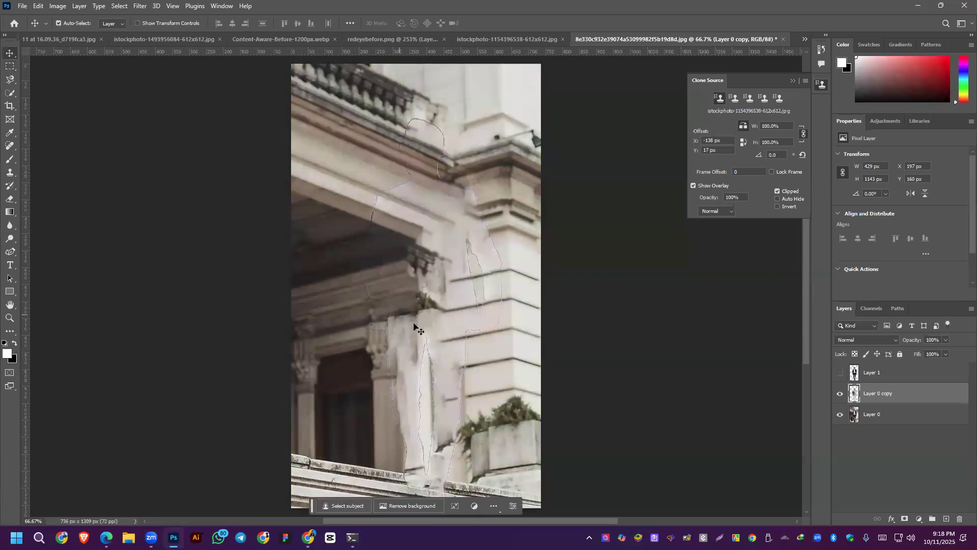
# Merge Layer 0 copy with Layer 0 into a single background layer.
pyautogui.keyDown('shift'); pyautogui.click(918, 412); pyautogui.keyUp('shift')
pyautogui.rightClick(918, 399)
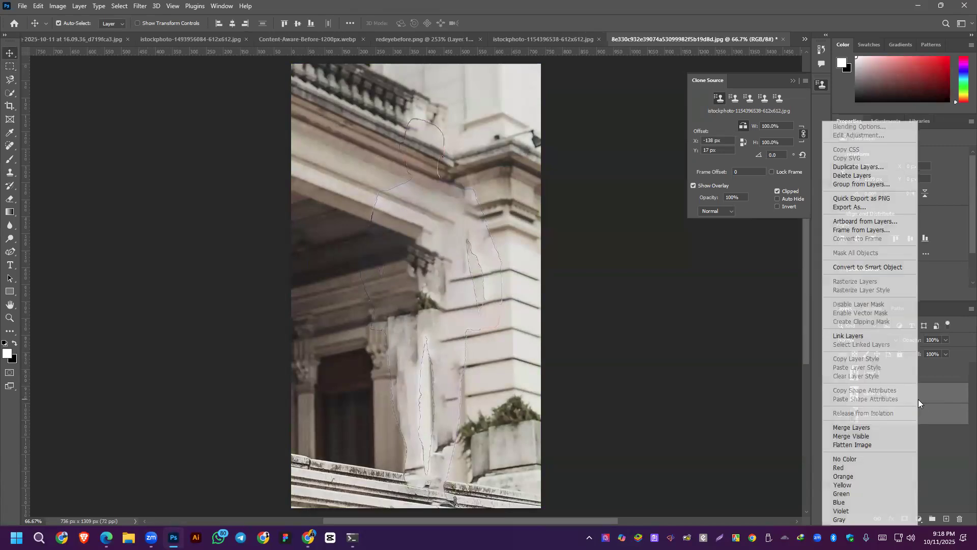
pyautogui.click(858, 426)
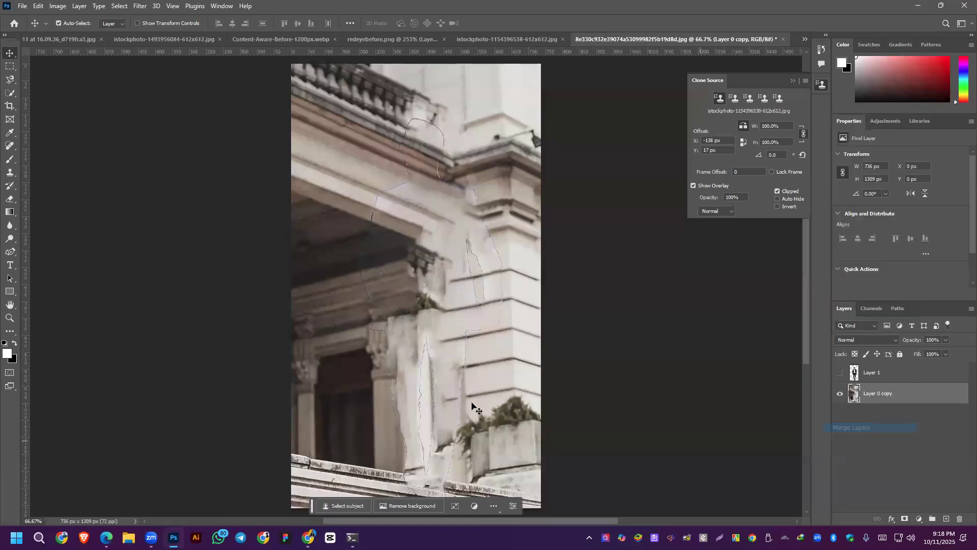
# Use the Spot Healing Brush to remove the outline seams on the stone beam and where the man's head was.
pyautogui.rightClick(8, 175)
pyautogui.rightClick(10, 146)
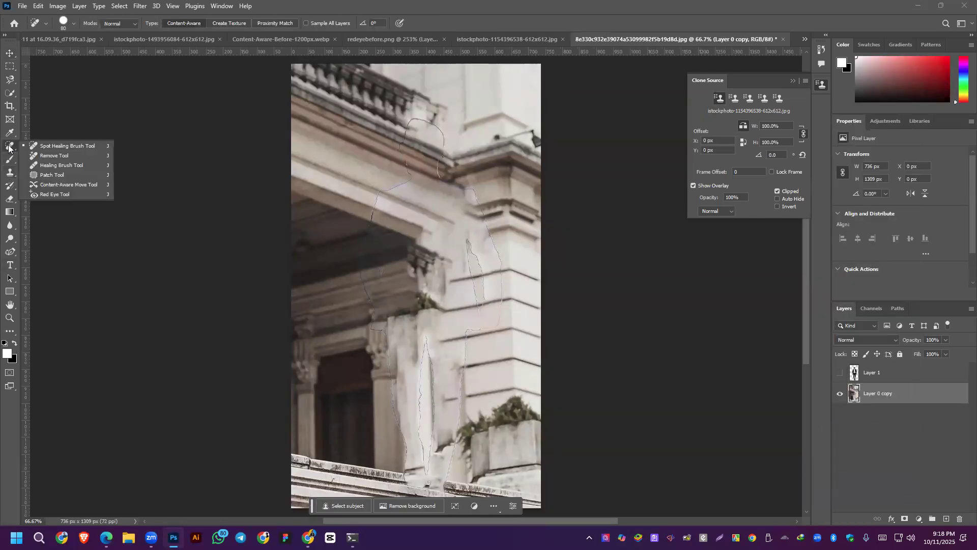
pyautogui.click(51, 145)
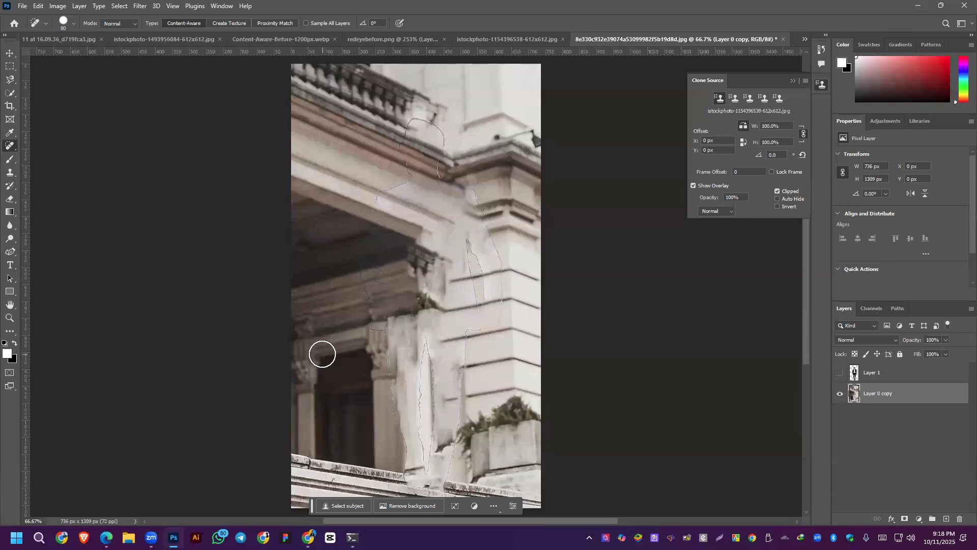
pyautogui.moveTo(379, 191); pyautogui.dragTo(395, 185)
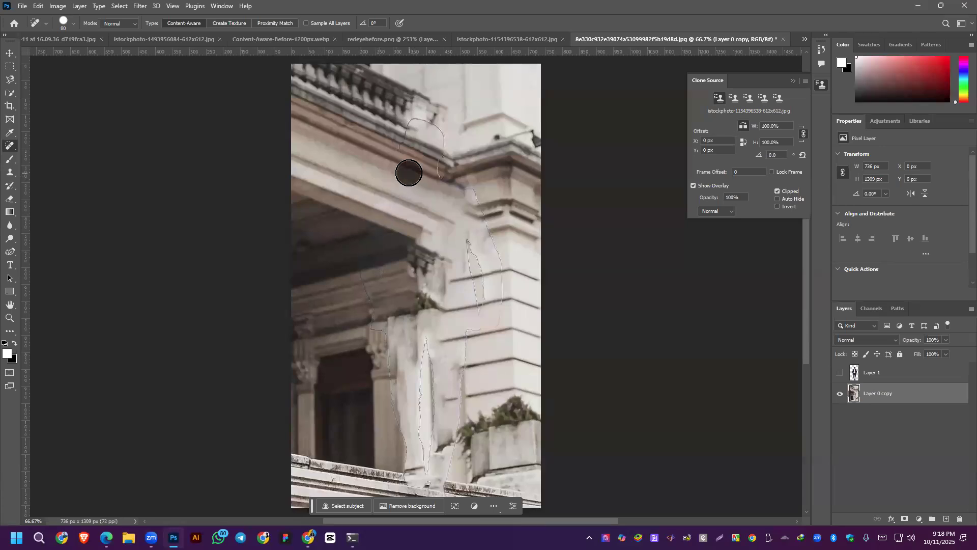
pyautogui.moveTo(407, 122)
pyautogui.mouseDown()
pyautogui.moveTo(404, 135)
pyautogui.moveTo(430, 120)
pyautogui.moveTo(436, 126)
pyautogui.moveTo(438, 174)
pyautogui.mouseUp()
pyautogui.click(405, 134)
pyautogui.click(442, 174)
pyautogui.click(470, 192)
pyautogui.click(482, 218)
pyautogui.hotkey('ctrl', 'z')
pyautogui.hotkey('ctrl', 'z')
pyautogui.hotkey('ctrl', 'z')
pyautogui.hotkey('ctrl', 'z')
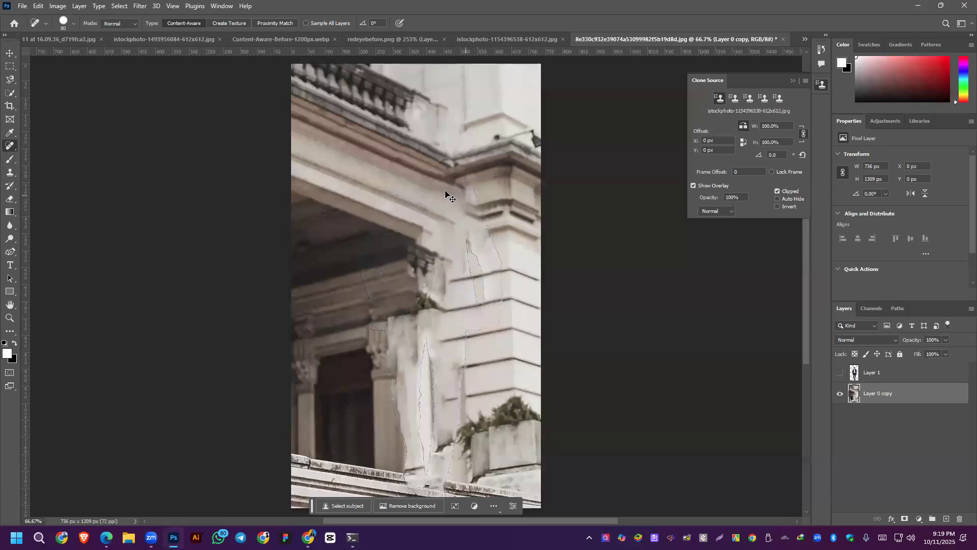
# Reduce the Spot Healing Brush size to 40 and heal the marks along and just below the building's cornice.
pyautogui.press('[')
pyautogui.press('[')
pyautogui.press('[')
pyautogui.press('[')
pyautogui.click(437, 176)
pyautogui.click(436, 163)
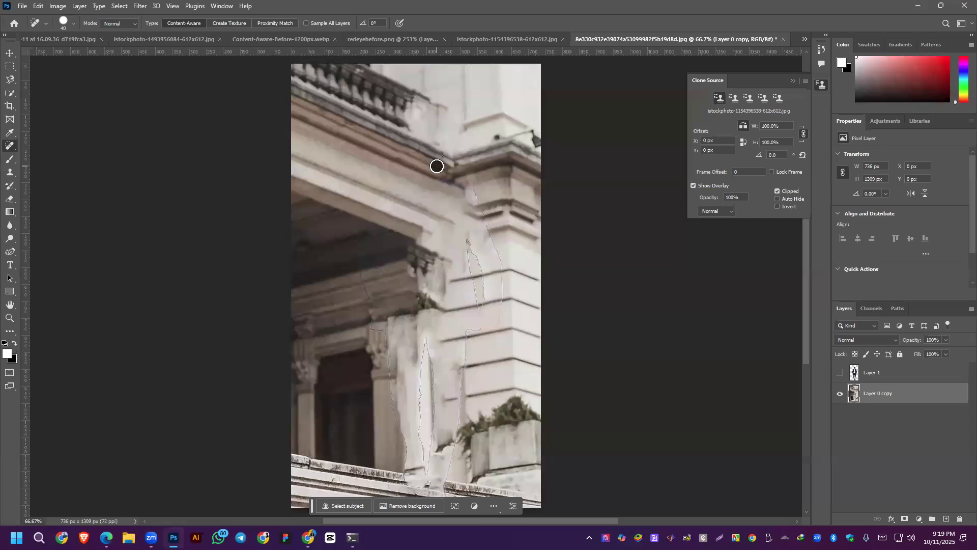
pyautogui.moveTo(472, 197); pyautogui.dragTo(471, 186)
# Heal the outline seams on the upper part of the stone wall and across the dark recess under the beam.
pyautogui.click(493, 244)
pyautogui.click(497, 260)
pyautogui.moveTo(501, 262)
pyautogui.mouseDown()
pyautogui.moveTo(499, 324)
pyautogui.moveTo(466, 242)
pyautogui.moveTo(478, 269)
pyautogui.mouseUp()
pyautogui.click(499, 297)
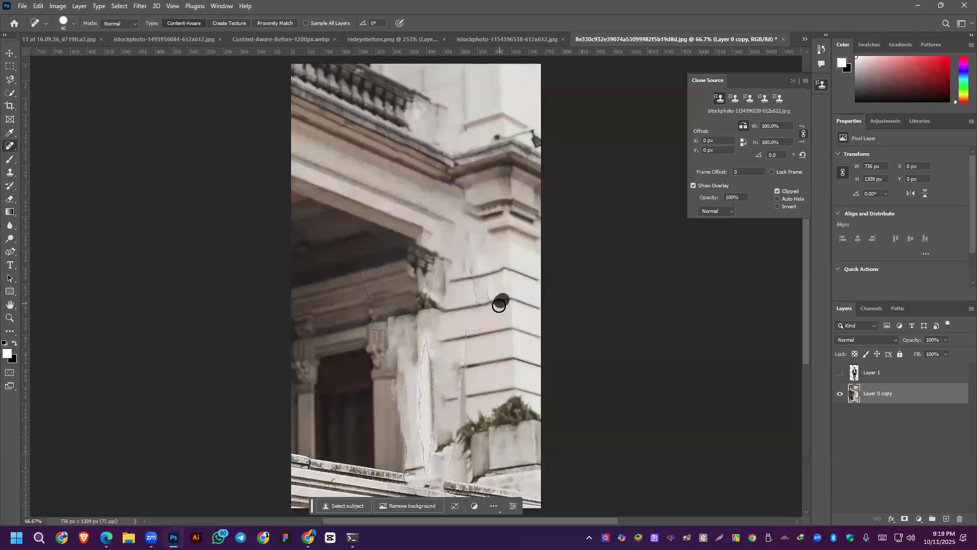
pyautogui.moveTo(490, 303)
pyautogui.mouseDown()
pyautogui.moveTo(512, 297)
pyautogui.moveTo(491, 305)
pyautogui.mouseUp()
pyautogui.click(471, 268)
pyautogui.moveTo(364, 305); pyautogui.dragTo(373, 225)
# Show Layer 1 with the man again and select that layer with the Move tool active.
pyautogui.click(841, 374)
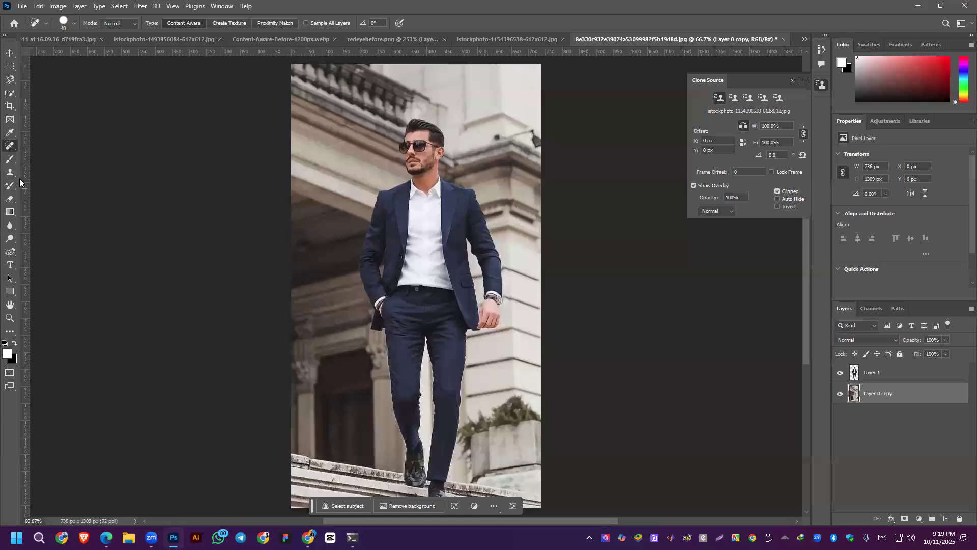
pyautogui.click(10, 52)
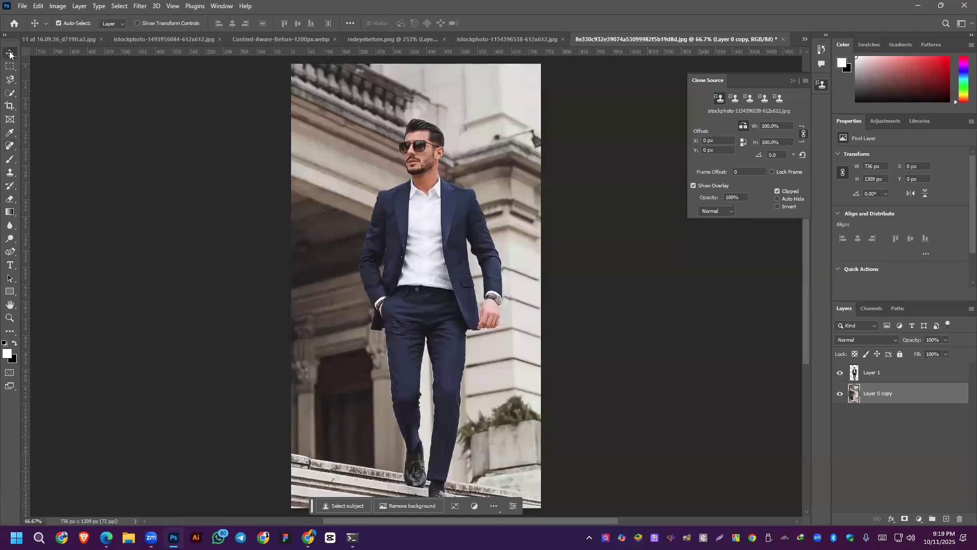
pyautogui.click(853, 374)
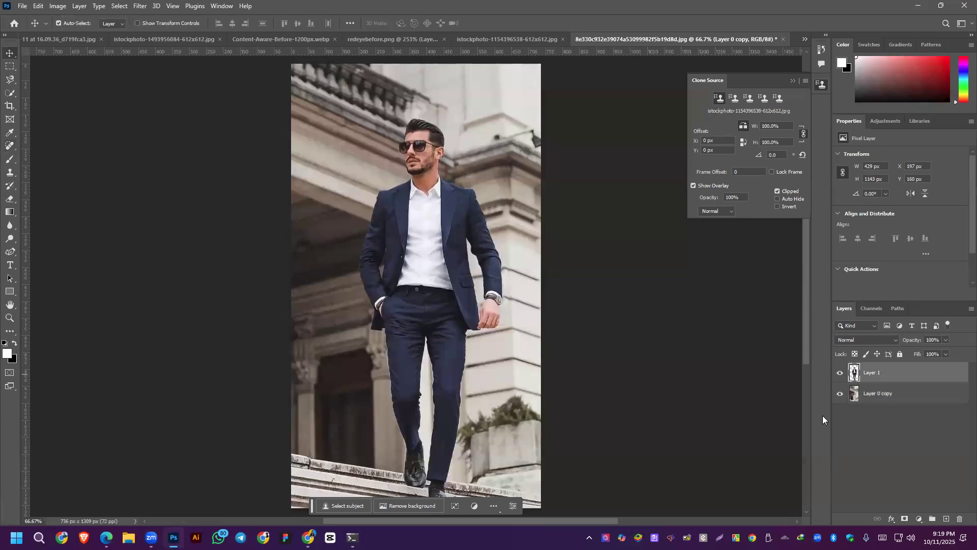
# Start Puppet Warp on the man and place pins on his hand, elbows, knee and shoe.
pyautogui.click(58, 6)
pyautogui.moveTo(36, 7)
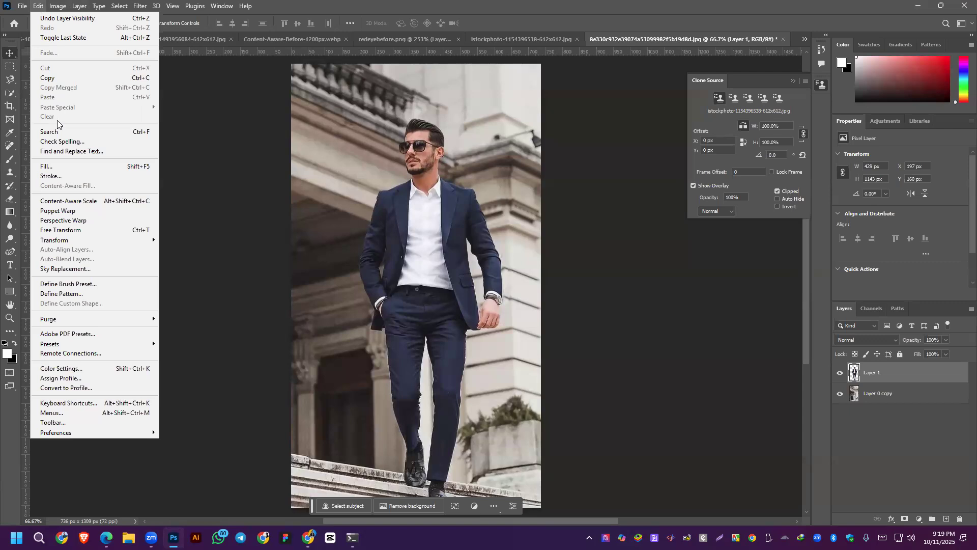
pyautogui.click(68, 210)
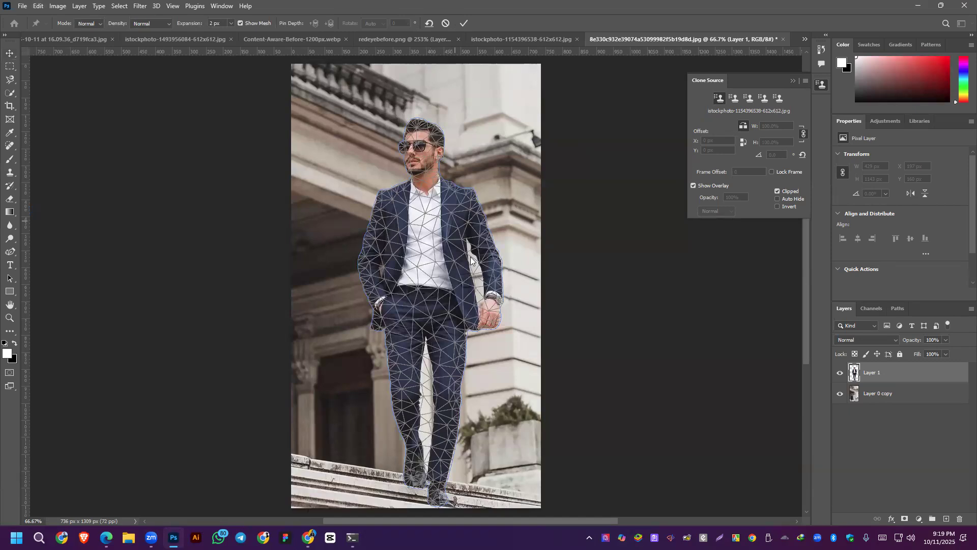
pyautogui.click(491, 317)
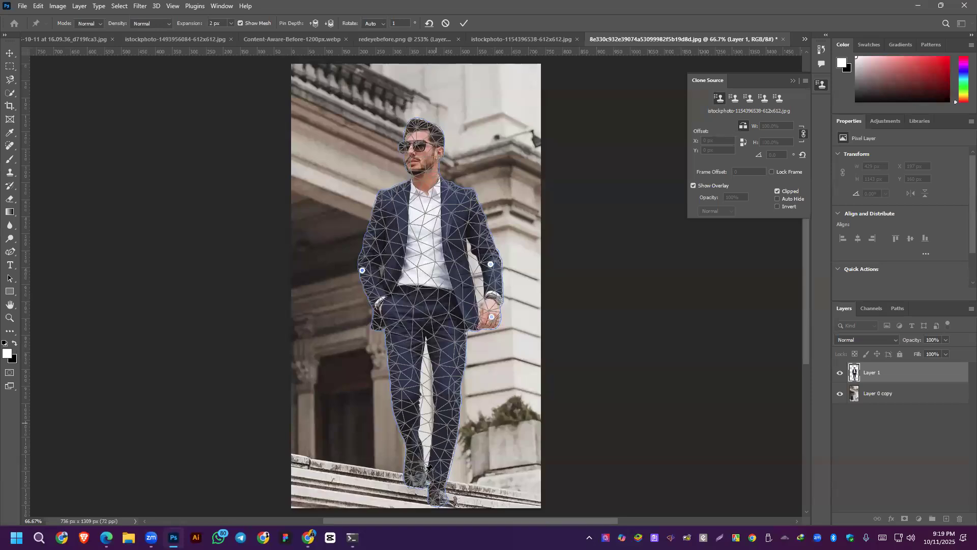
pyautogui.scroll(-1, 425, 438)
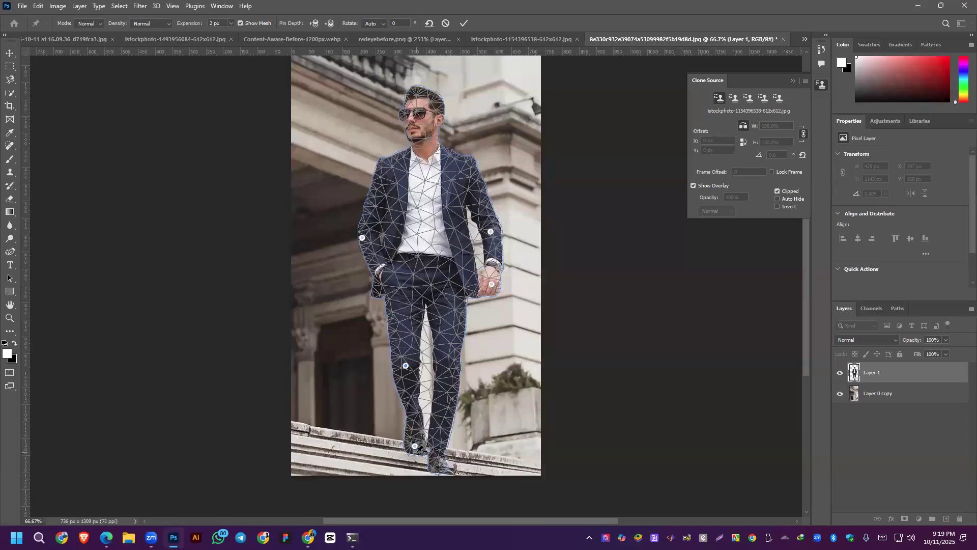
pyautogui.moveTo(415, 446); pyautogui.dragTo(410, 470)
pyautogui.hotkey('ctrl', 'z')
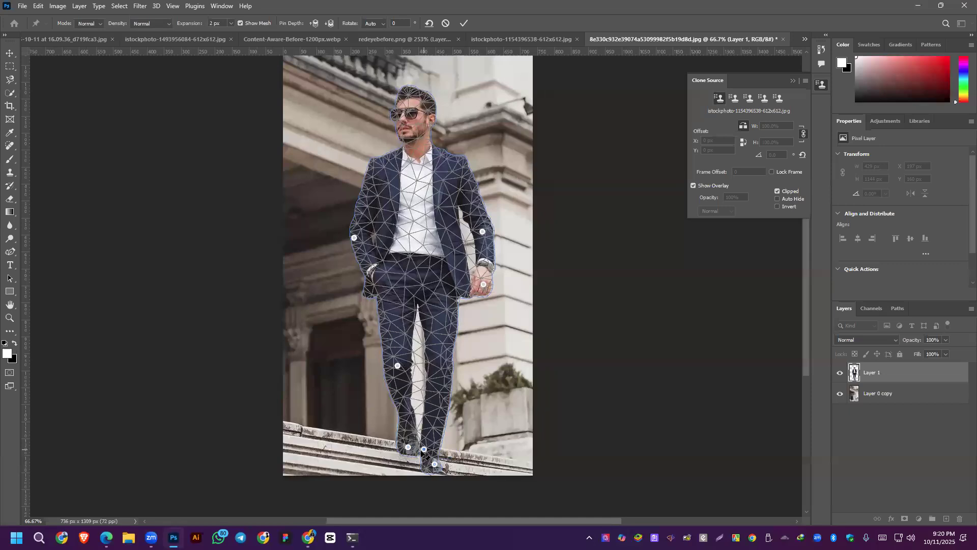
pyautogui.moveTo(407, 448); pyautogui.dragTo(392, 414)
pyautogui.moveTo(443, 327); pyautogui.dragTo(375, 488)
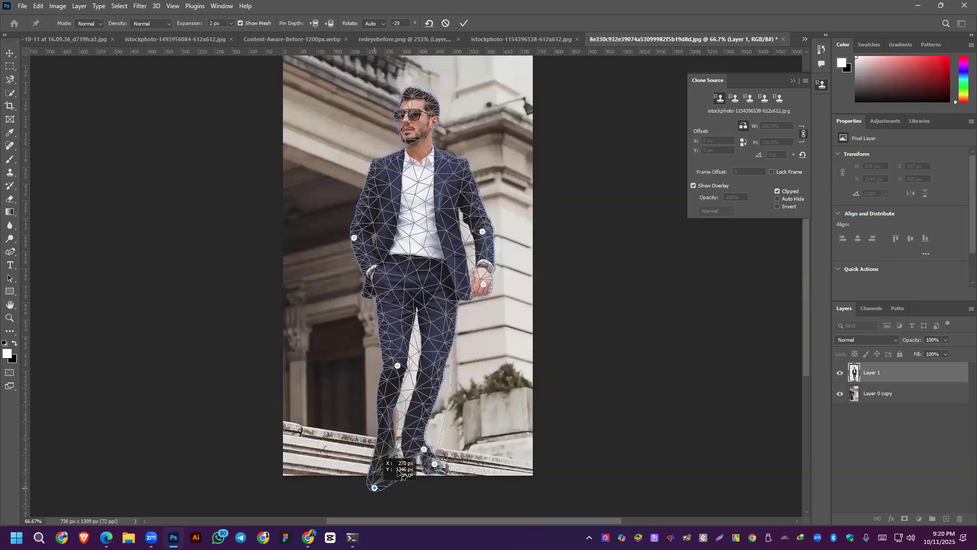
pyautogui.hotkey('ctrl', 'z')
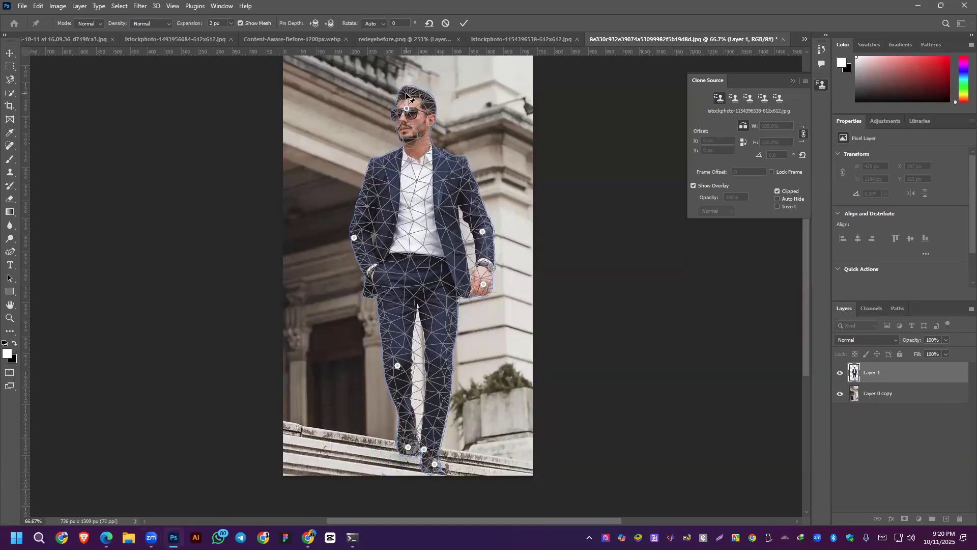
# Stretch the man's head and jaw outward with Puppet Warp pins on his hair and beside his ear.
pyautogui.moveTo(406, 93); pyautogui.dragTo(444, 82)
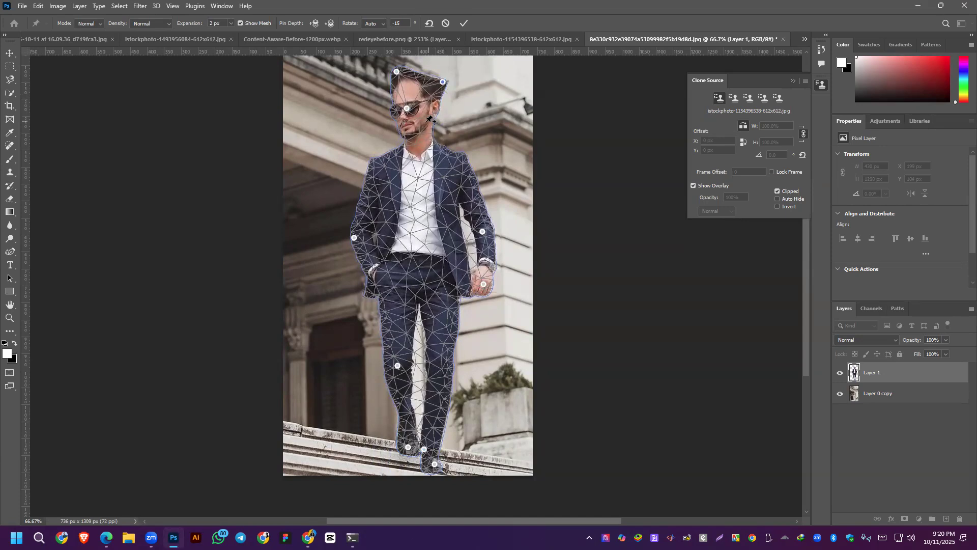
pyautogui.moveTo(430, 119); pyautogui.dragTo(448, 135)
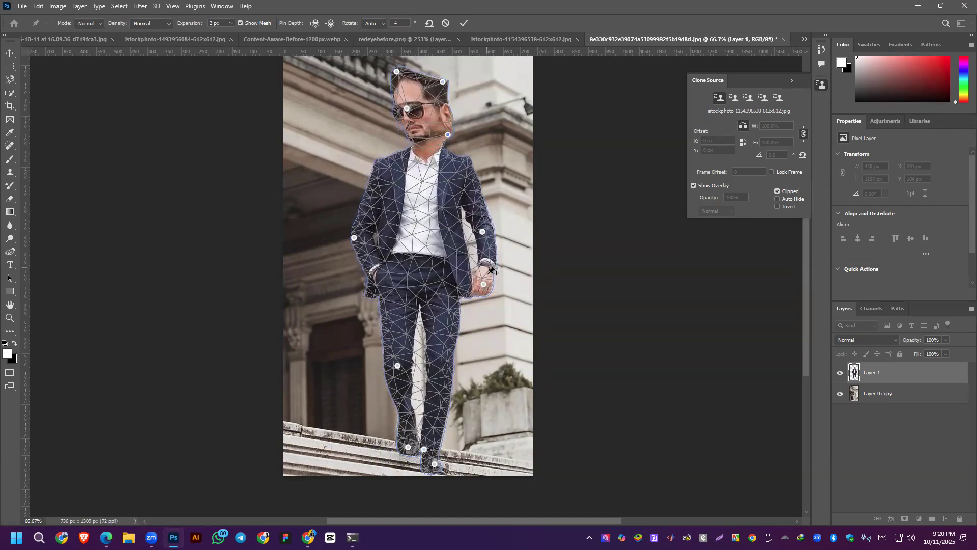
# Try to pull the man's elbows and jacket sleeve outward with Puppet Warp pins.
pyautogui.moveTo(482, 231); pyautogui.dragTo(507, 221)
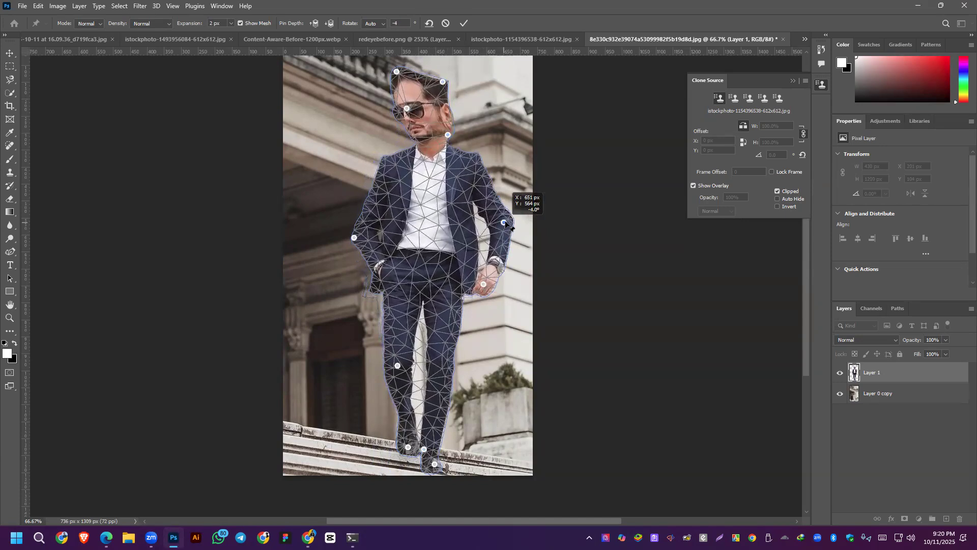
pyautogui.moveTo(379, 240); pyautogui.dragTo(334, 237)
pyautogui.click(383, 195)
pyautogui.moveTo(377, 175); pyautogui.dragTo(337, 177)
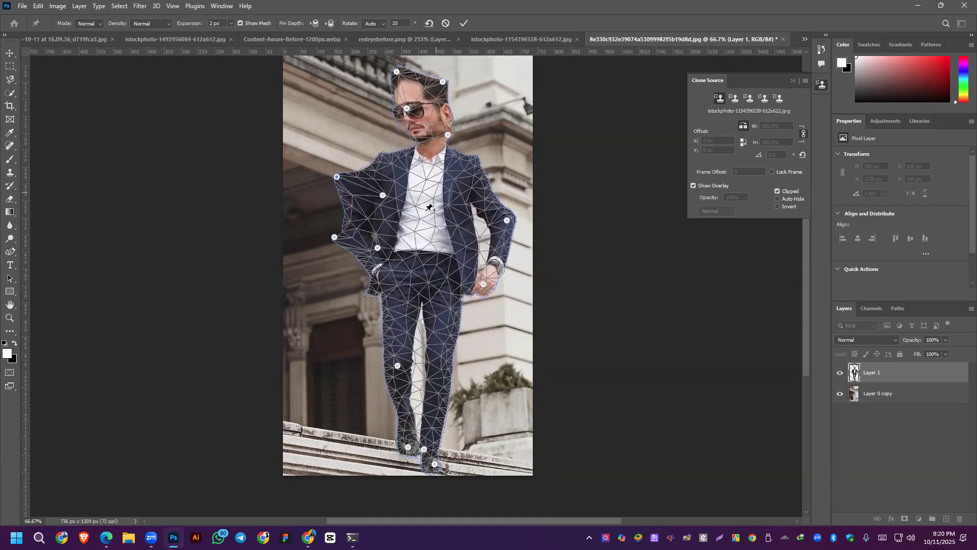
# Remove the Puppet Warp pins from the man's elbows and jacket sleeves.
pyautogui.press('Delete')
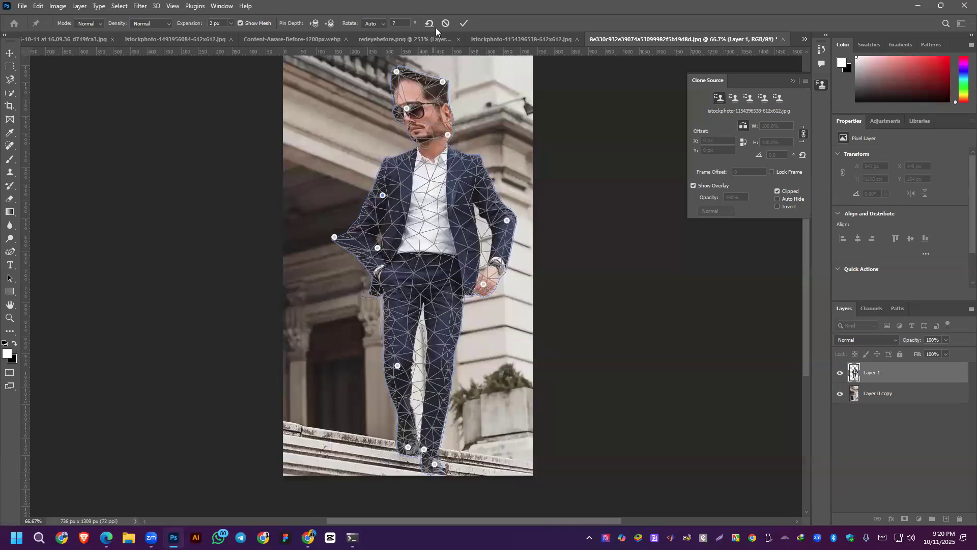
pyautogui.press('alt')
pyautogui.keyDown('alt'); pyautogui.click(507, 221); pyautogui.keyUp('alt')
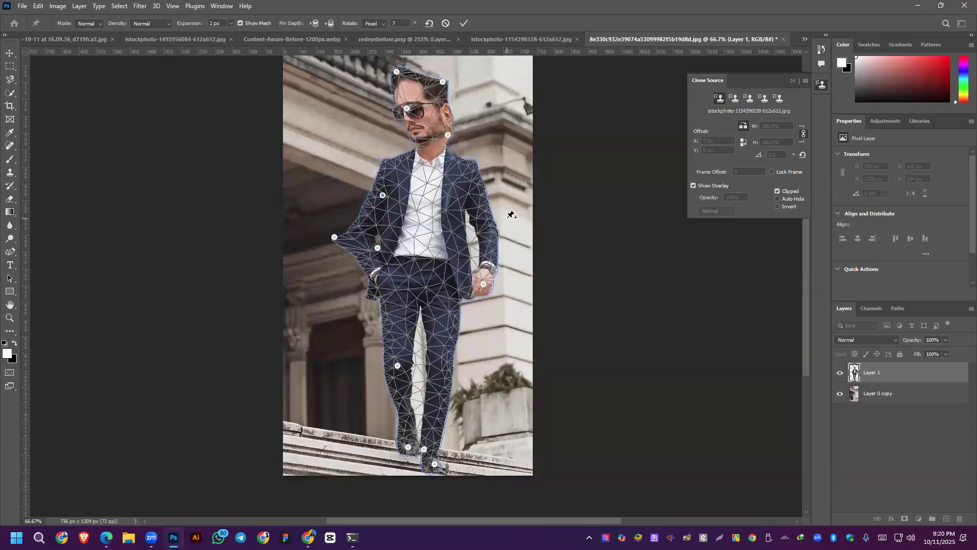
pyautogui.keyDown('alt'); pyautogui.click(334, 237); pyautogui.keyUp('alt')
pyautogui.keyDown('alt'); pyautogui.click(377, 248); pyautogui.keyUp('alt')
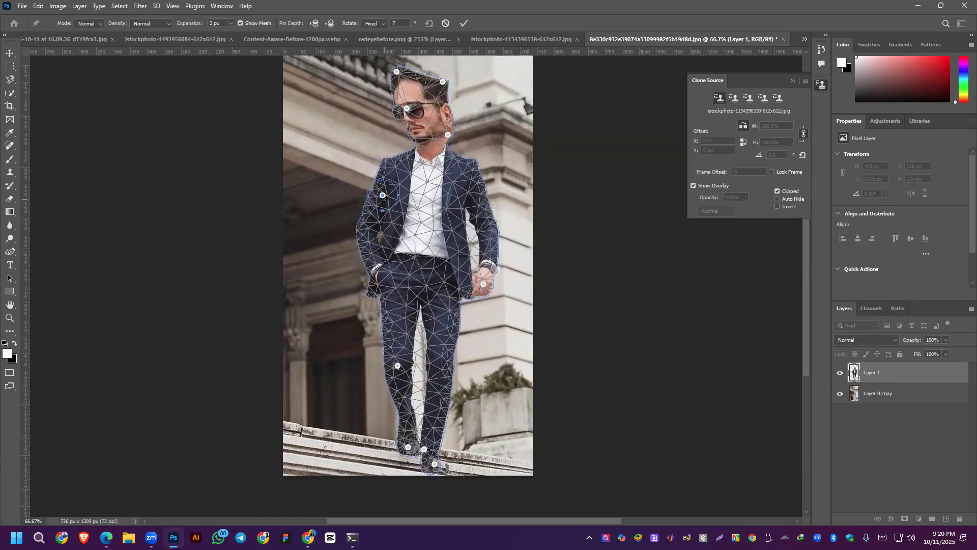
pyautogui.keyDown('alt'); pyautogui.click(383, 195); pyautogui.keyUp('alt')
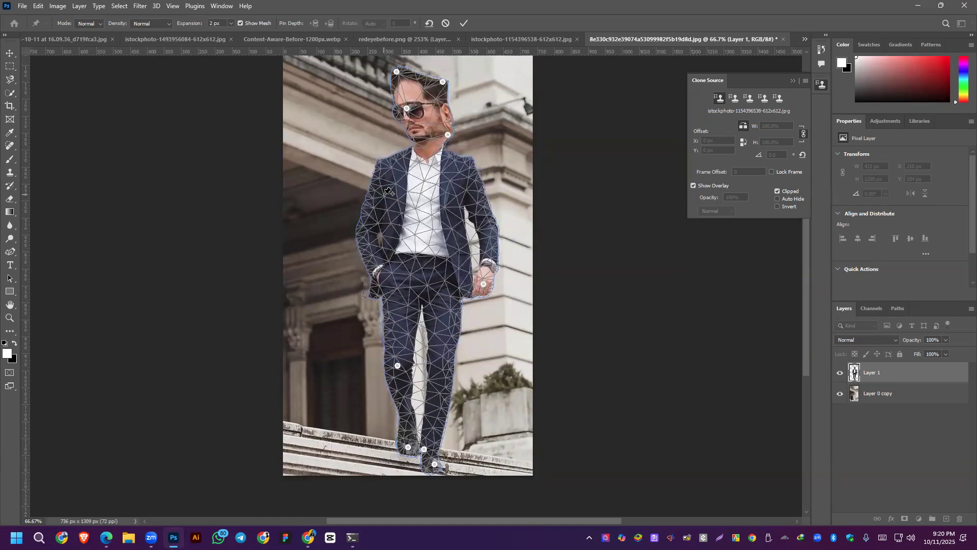
# Remove the two Puppet Warp pins above the man's hair.
pyautogui.keyDown('alt'); pyautogui.click(397, 72); pyautogui.keyUp('alt')
pyautogui.click(448, 84)
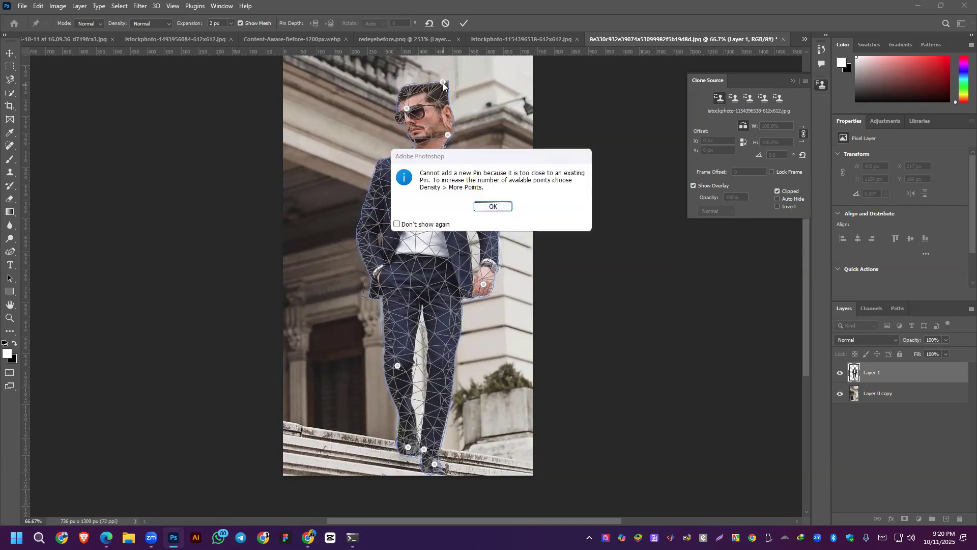
pyautogui.press('Return')
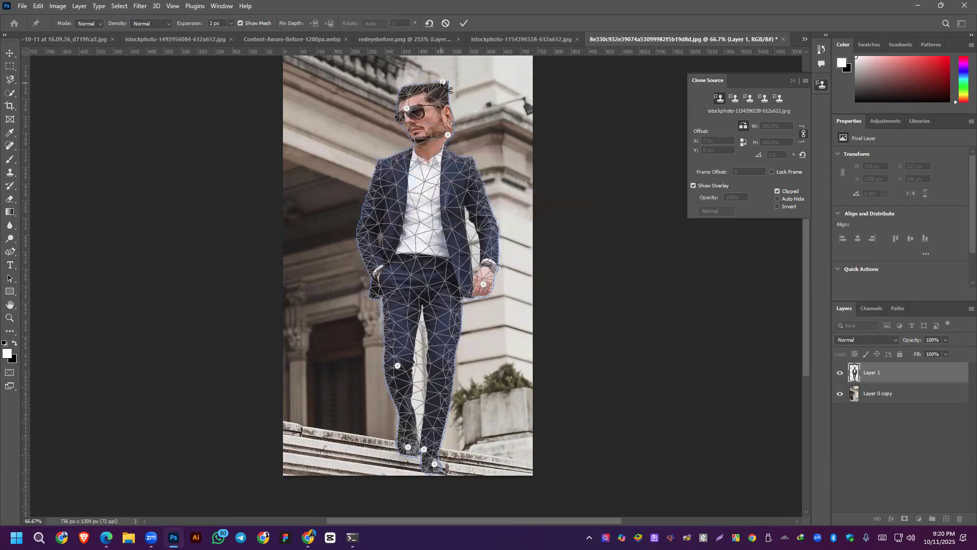
pyautogui.keyDown('alt'); pyautogui.click(442, 82); pyautogui.keyUp('alt')
# Remove the remaining Puppet Warp pins from the man's shoes, knee, face, jaw and hand.
pyautogui.keyDown('alt'); pyautogui.click(424, 448); pyautogui.keyUp('alt')
pyautogui.keyDown('alt'); pyautogui.click(407, 447); pyautogui.keyUp('alt')
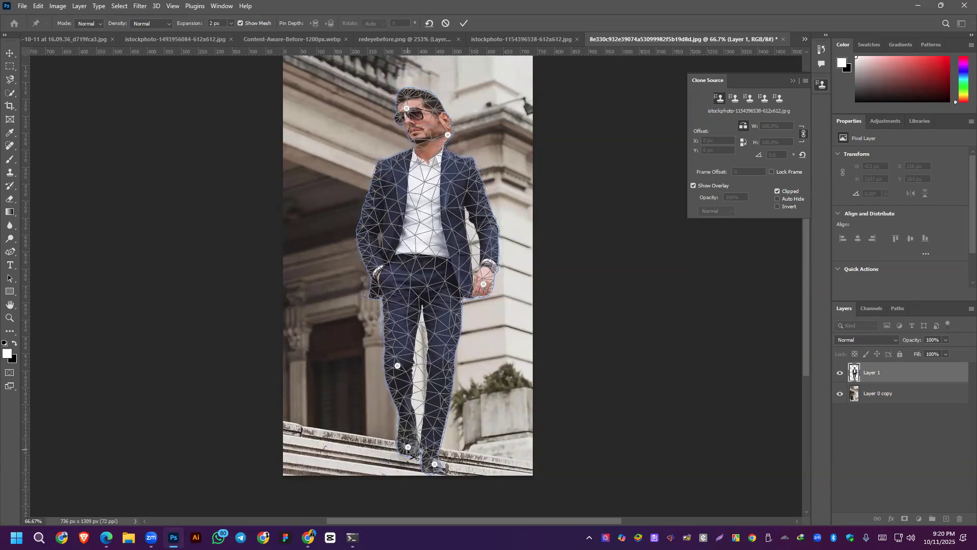
pyautogui.keyDown('alt'); pyautogui.click(397, 365); pyautogui.keyUp('alt')
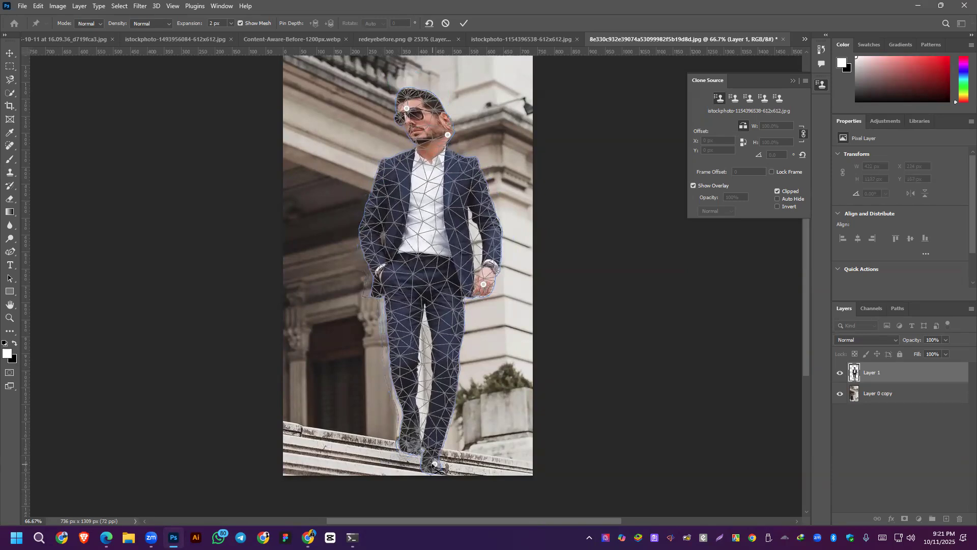
pyautogui.keyDown('alt'); pyautogui.click(434, 464); pyautogui.keyUp('alt')
pyautogui.keyDown('alt'); pyautogui.click(407, 109); pyautogui.keyUp('alt')
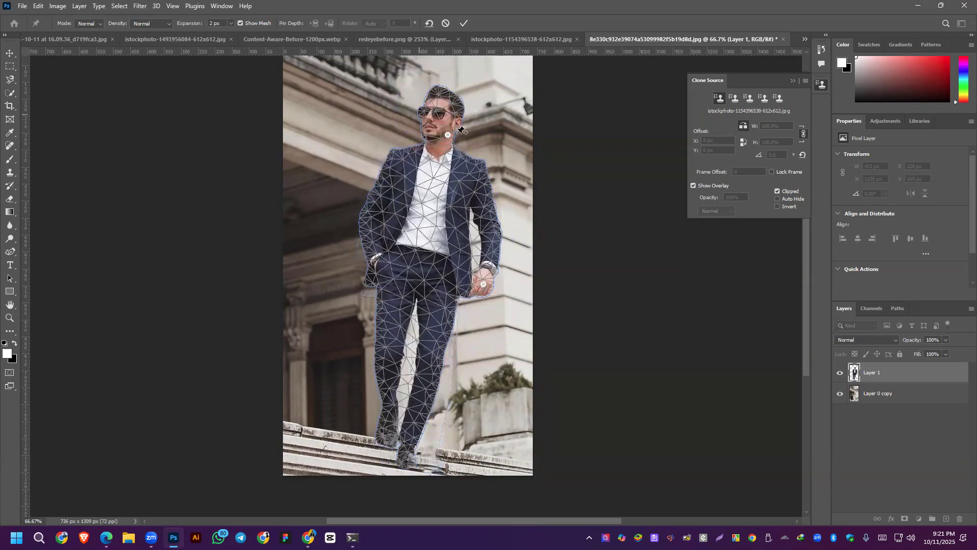
pyautogui.keyDown('alt'); pyautogui.click(448, 136); pyautogui.keyUp('alt')
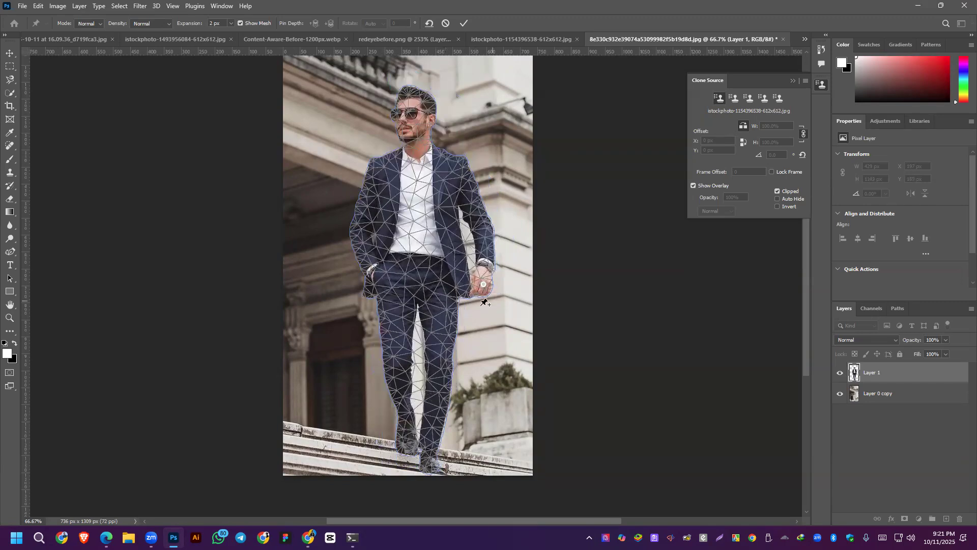
pyautogui.click(490, 282)
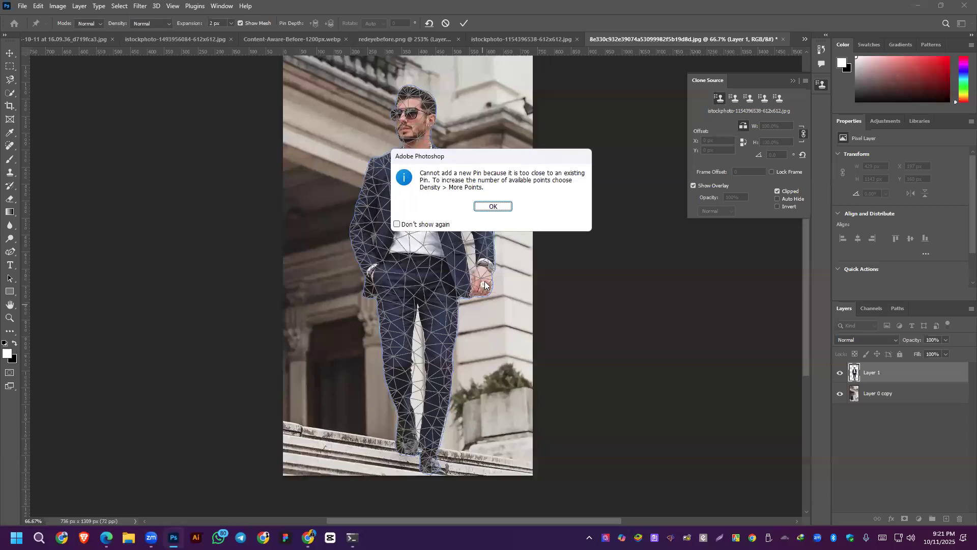
pyautogui.click(496, 206)
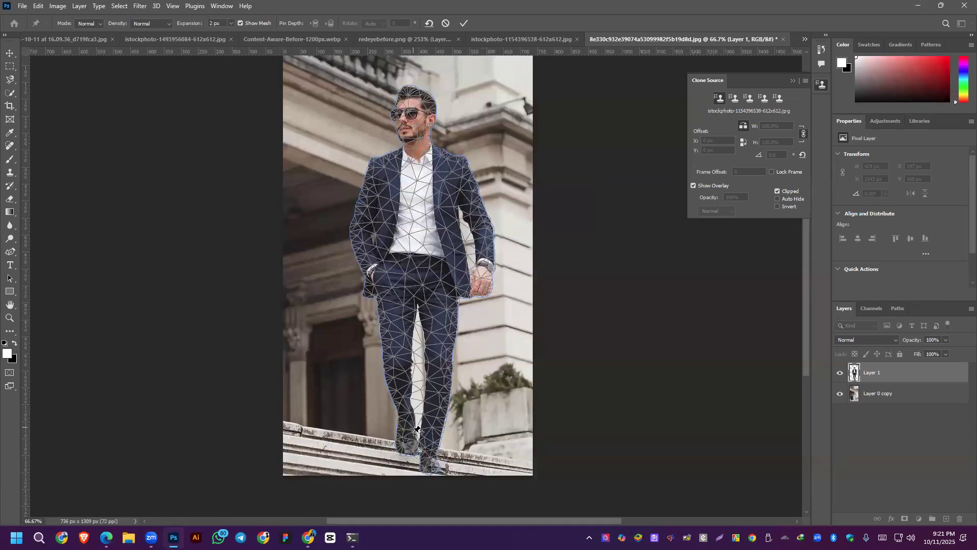
# Place new Puppet Warp pins on the man's ankle, crotch and sunglasses, and pull the crotch pin slightly down.
pyautogui.click(419, 450)
pyautogui.click(420, 297)
pyautogui.moveTo(412, 115)
pyautogui.mouseDown()
pyautogui.moveTo(390, 104)
pyautogui.moveTo(340, 151)
pyautogui.moveTo(333, 130)
pyautogui.moveTo(514, 122)
pyautogui.moveTo(325, 142)
pyautogui.moveTo(466, 148)
pyautogui.moveTo(398, 140)
pyautogui.moveTo(415, 131)
pyautogui.moveTo(396, 109)
pyautogui.moveTo(398, 91)
pyautogui.moveTo(401, 133)
pyautogui.moveTo(432, 211)
pyautogui.moveTo(411, 114)
pyautogui.mouseUp()
pyautogui.moveTo(420, 301)
pyautogui.mouseDown()
pyautogui.moveTo(389, 303)
pyautogui.moveTo(410, 305)
pyautogui.moveTo(430, 356)
pyautogui.moveTo(423, 309)
pyautogui.mouseUp()
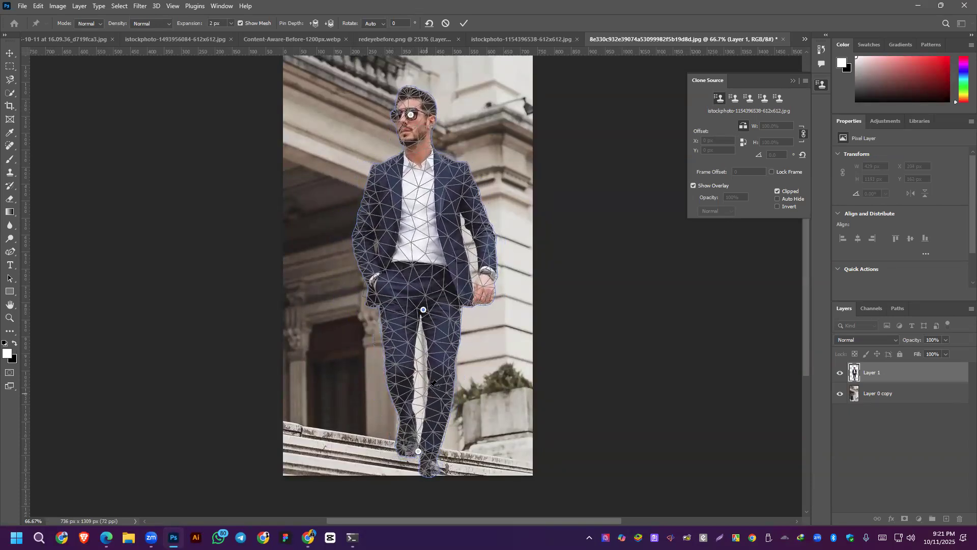
# Pull the elbow on the man's watch arm slightly upward and his cheek slightly outward with new pins, and apply the Puppet Warp.
pyautogui.moveTo(485, 233); pyautogui.dragTo(485, 221)
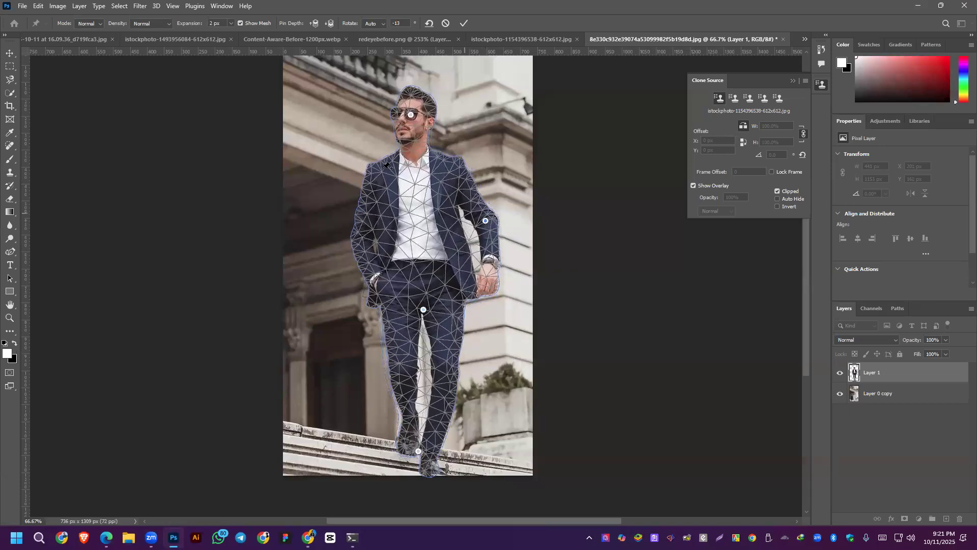
pyautogui.click(423, 126)
pyautogui.click(421, 127)
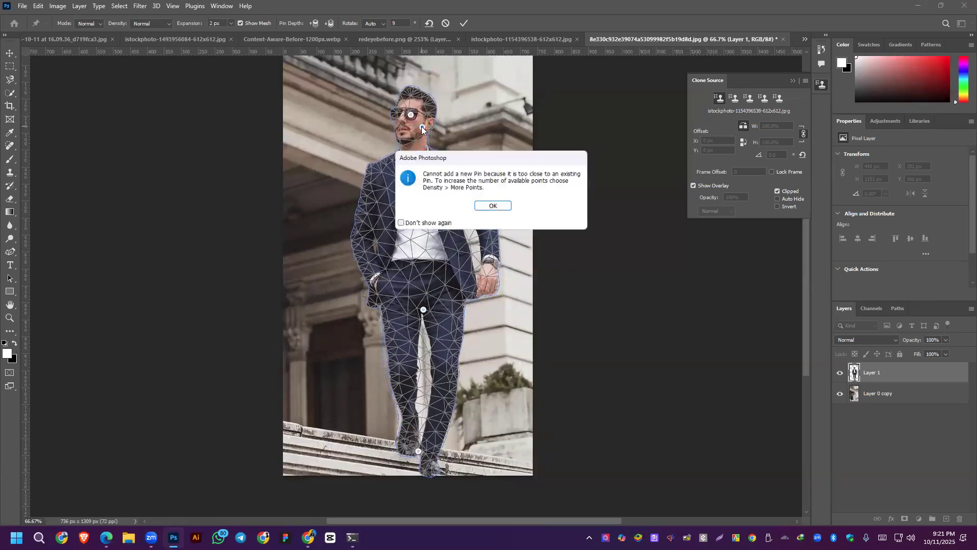
pyautogui.click(494, 205)
pyautogui.moveTo(421, 128); pyautogui.dragTo(425, 121)
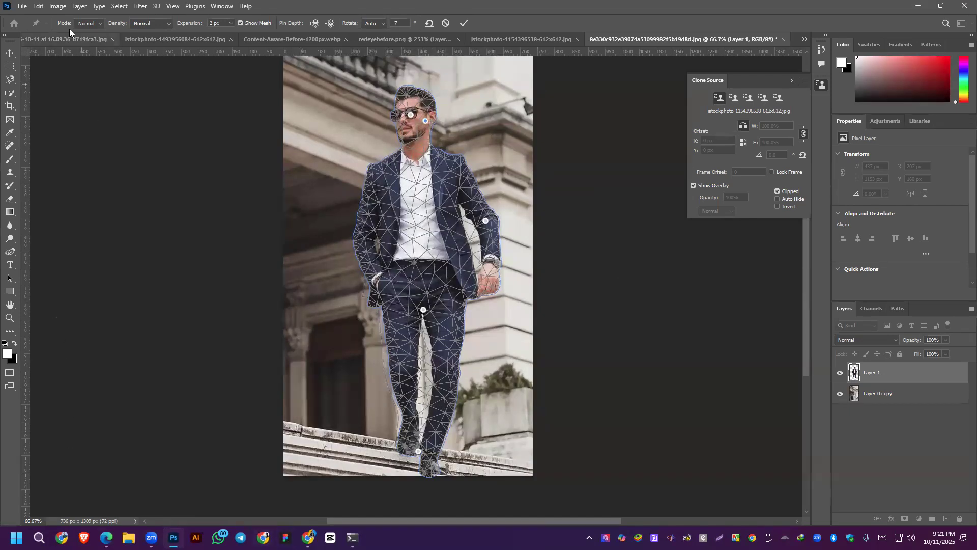
pyautogui.click(23, 6)
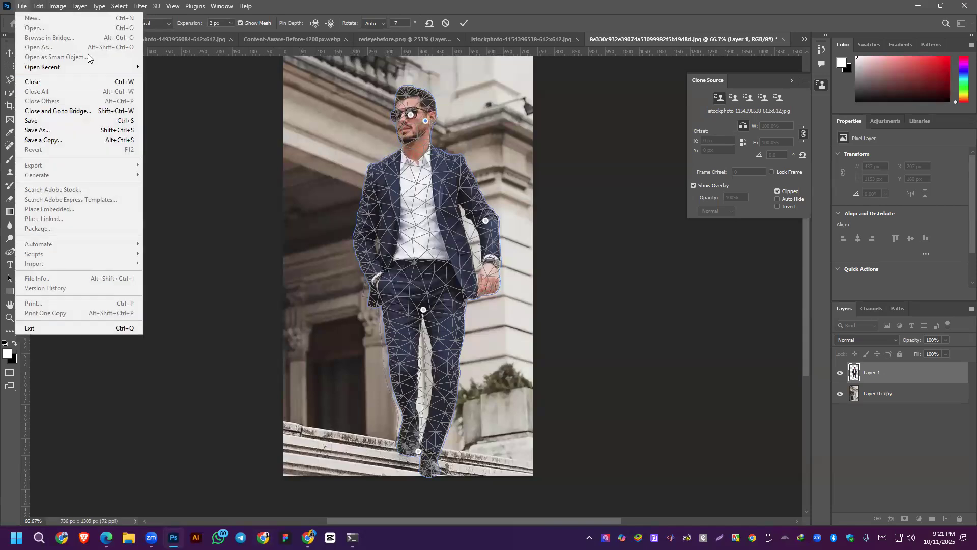
pyautogui.click(463, 23)
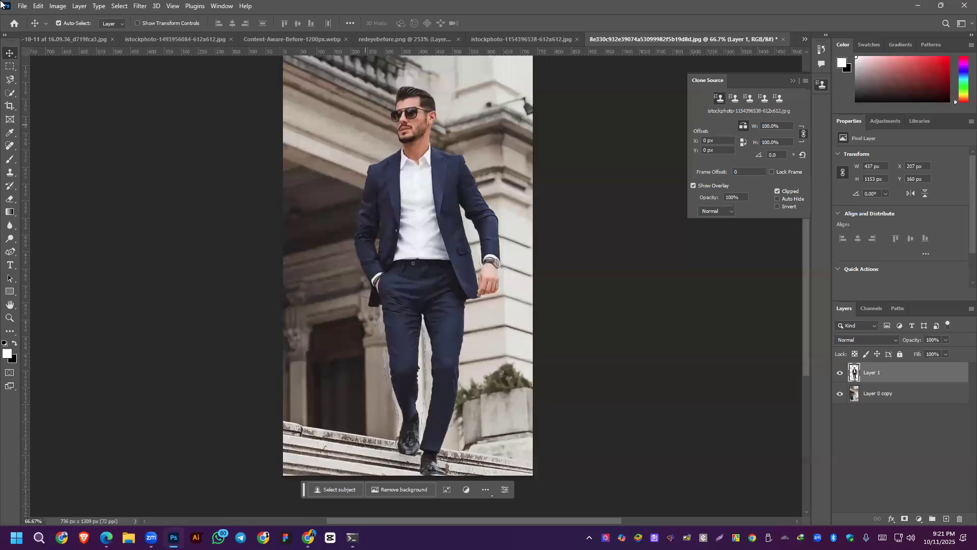
# Open the photo "WhatsApp Image 2025-09-30 at 20.29.08_859e004d.jpg" from the Desktop folder.
pyautogui.click(16, 12)
pyautogui.click(26, 28)
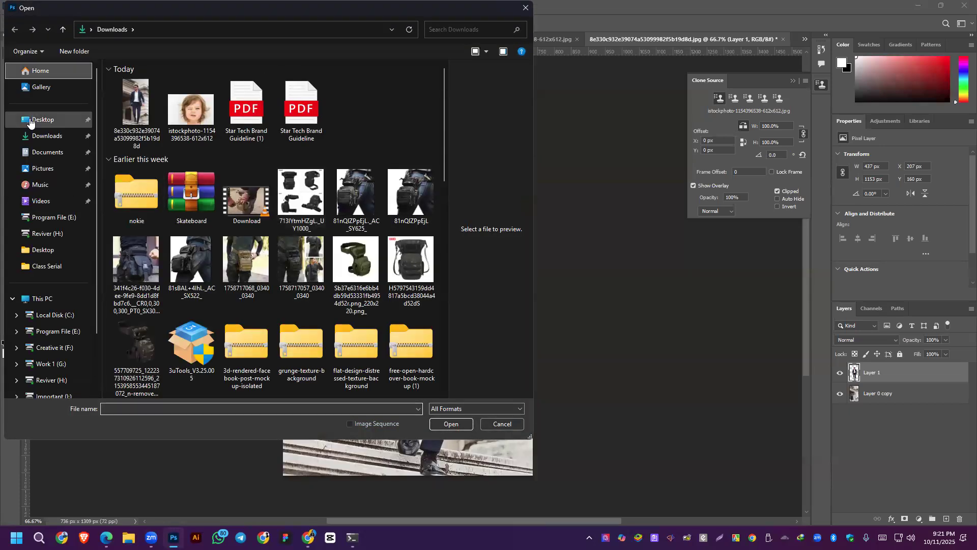
pyautogui.scroll(-10, 312, 209)
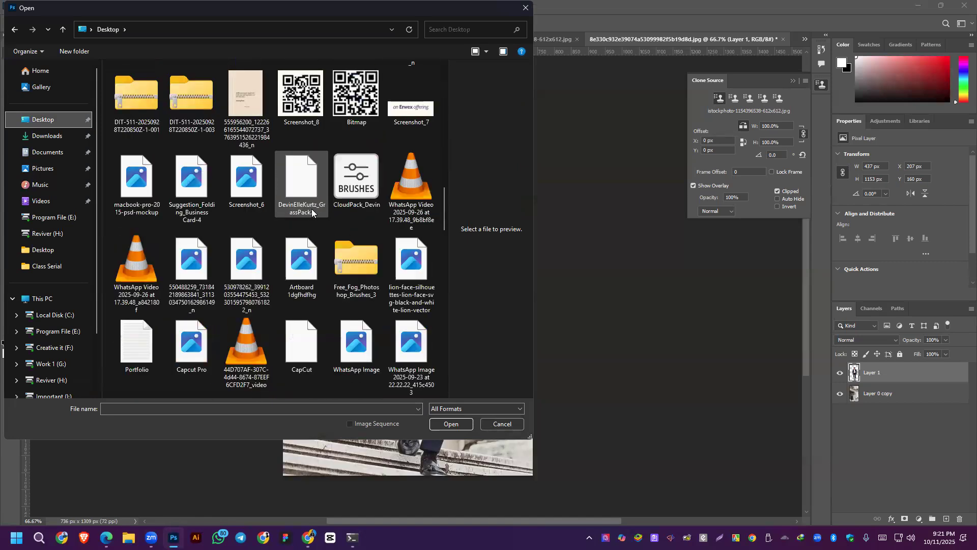
pyautogui.scroll(-5, 311, 212)
pyautogui.scroll(8, 312, 211)
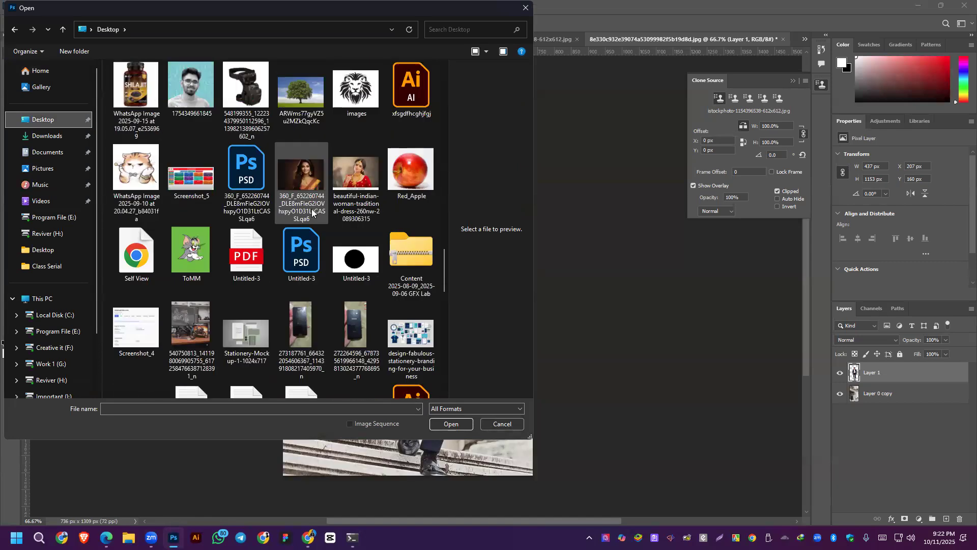
pyautogui.scroll(5, 312, 211)
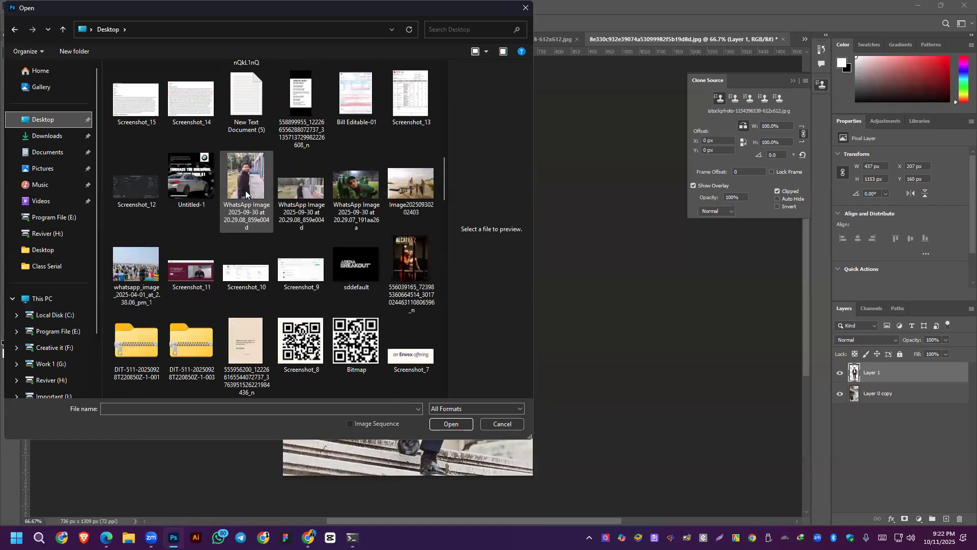
pyautogui.doubleClick(292, 191)
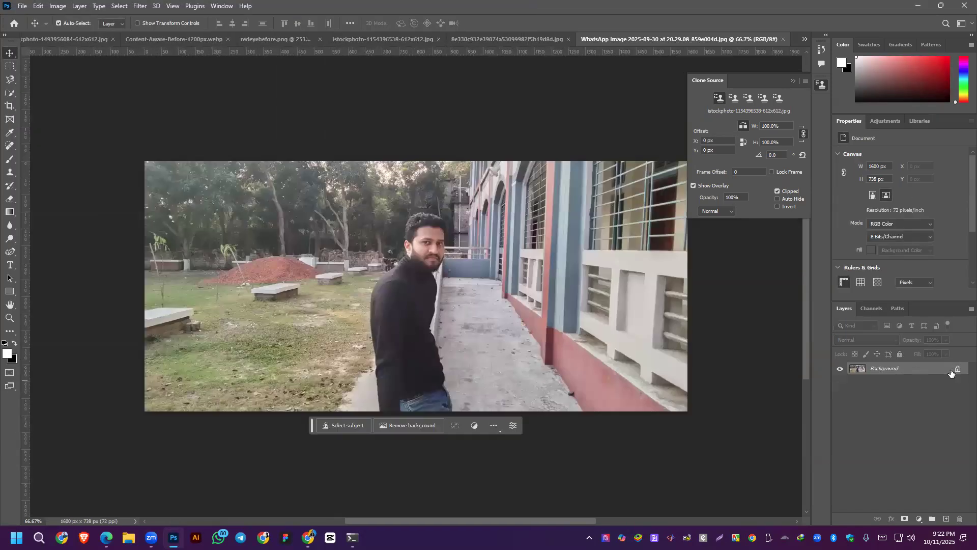
# Convert the Background into the regular layer Layer 0 and select the photo's subject automatically.
pyautogui.doubleClick(896, 370)
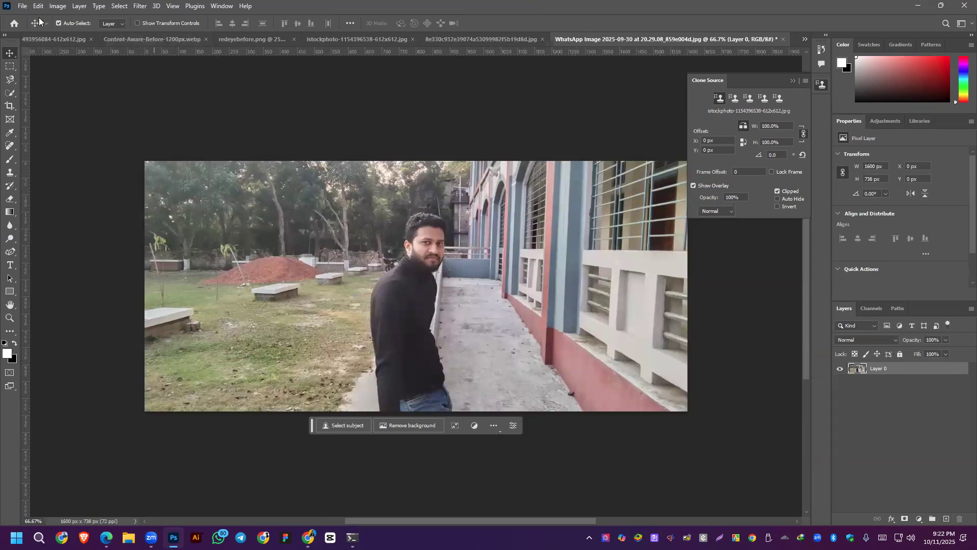
pyautogui.click(119, 7)
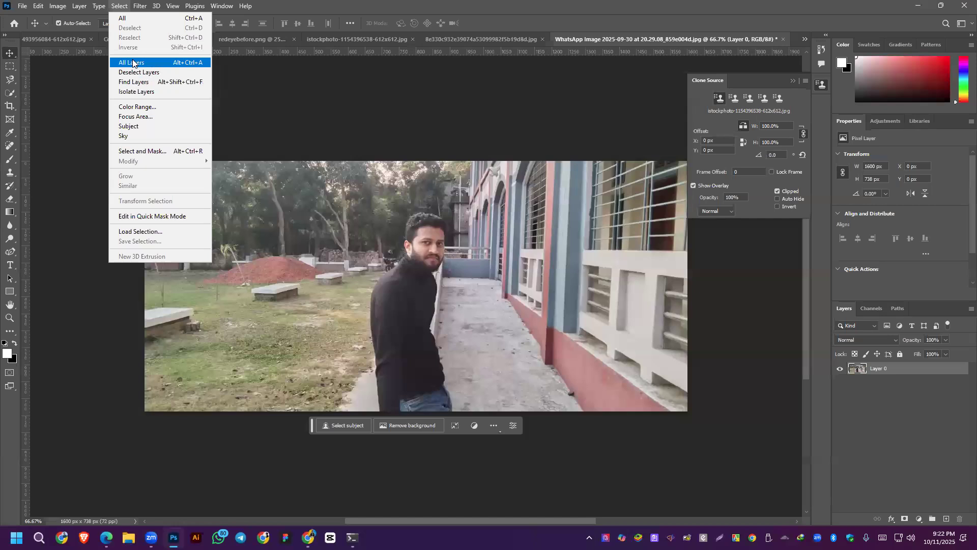
pyautogui.click(141, 127)
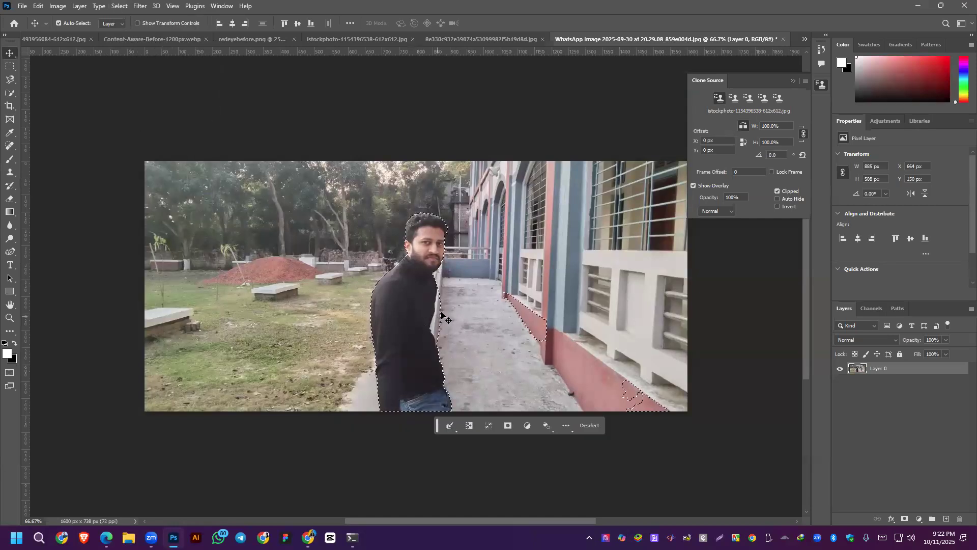
# Subtract the pale wall strip beside the man's sweater from the selection with the Quick Selection tool, and enlarge its brush to 30.
pyautogui.scroll(5, 439, 319)
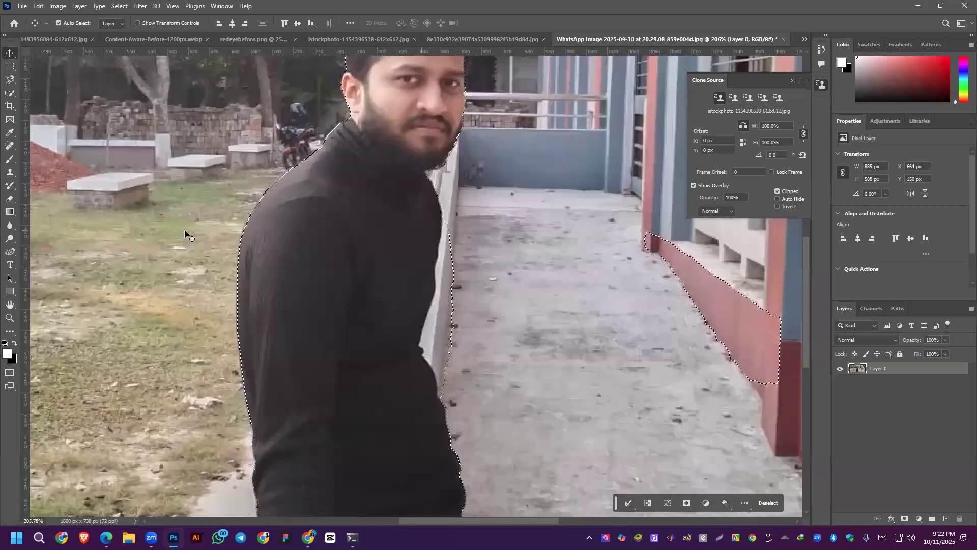
pyautogui.click(10, 147)
pyautogui.click(9, 80)
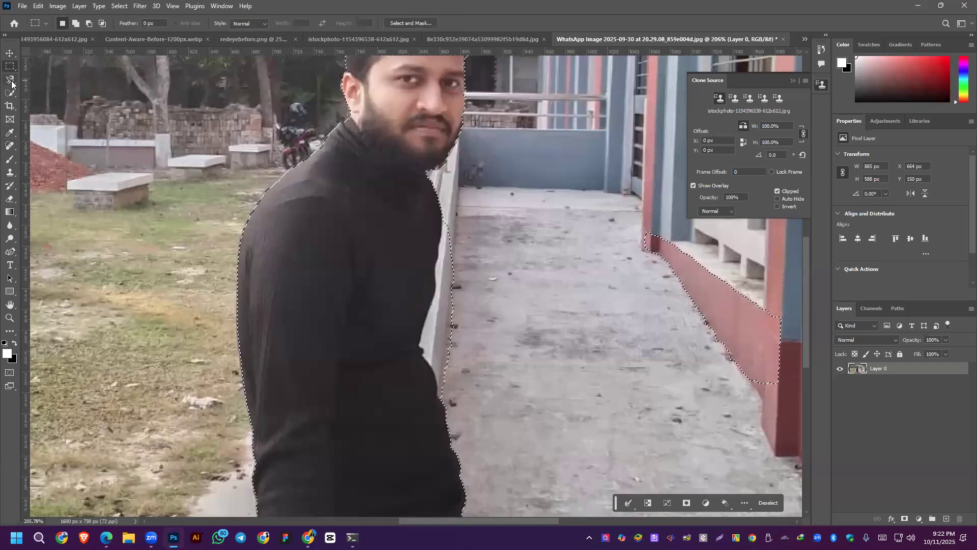
pyautogui.click(10, 93)
pyautogui.moveTo(458, 266)
pyautogui.mouseDown()
pyautogui.moveTo(455, 342)
pyautogui.moveTo(458, 248)
pyautogui.moveTo(452, 353)
pyautogui.moveTo(466, 328)
pyautogui.moveTo(443, 344)
pyautogui.moveTo(460, 371)
pyautogui.moveTo(453, 236)
pyautogui.mouseUp()
pyautogui.press(']')
pyautogui.press(']')
pyautogui.press(']')
pyautogui.press(']')
pyautogui.press(']')
pyautogui.press(']')
pyautogui.press(']')
pyautogui.press(']')
pyautogui.press(']')
pyautogui.press(']')
pyautogui.press(']')
pyautogui.press(']')
pyautogui.press(']')
pyautogui.scroll(-5, 454, 236)
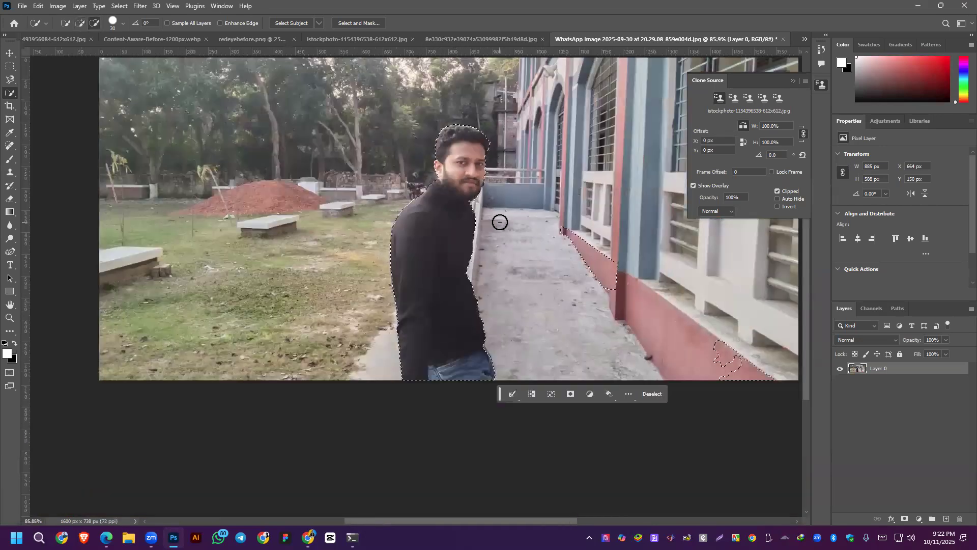
pyautogui.scroll(1, 499, 222)
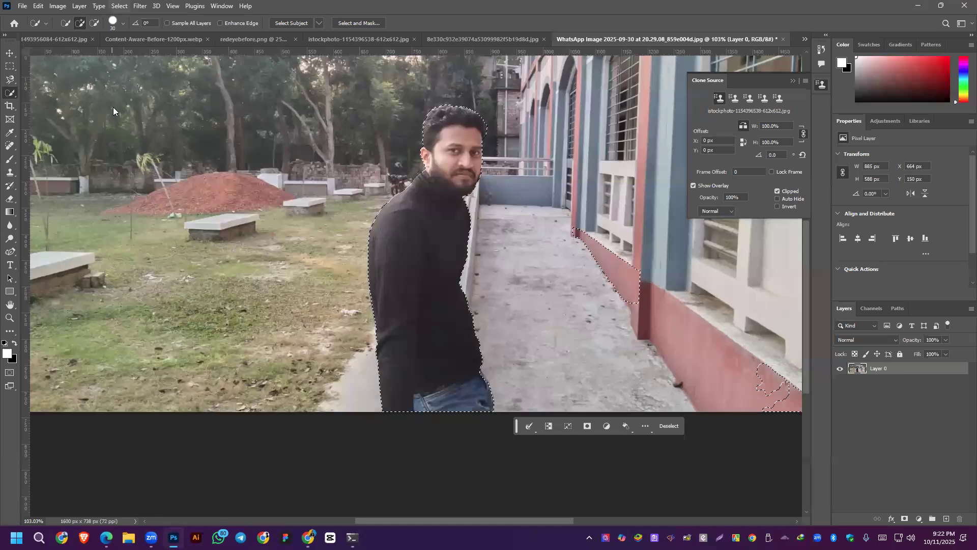
# Copy the selected area of Layer 0 onto a new layer.
pyautogui.click(119, 5)
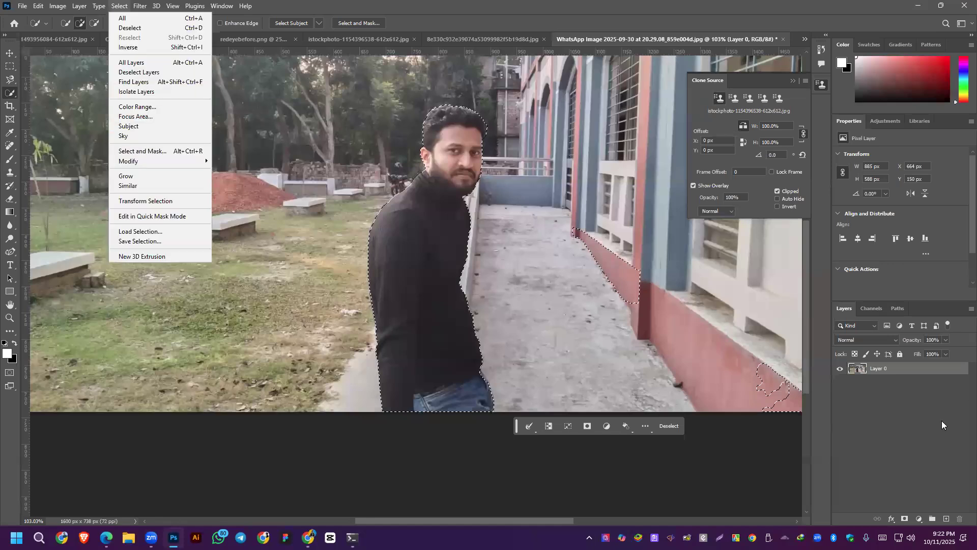
pyautogui.click(931, 369)
pyautogui.hotkey('ctrl', 'j')
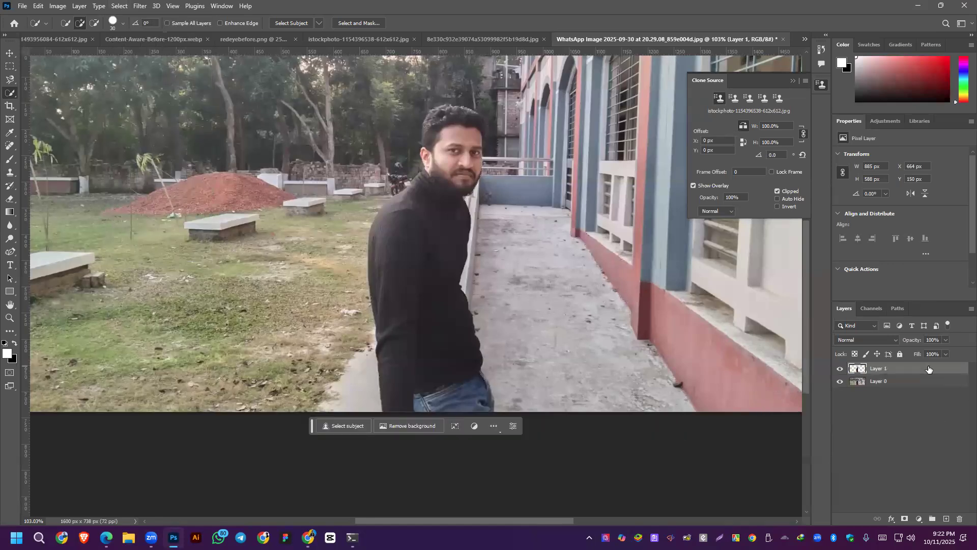
# Load Layer 1's outline as a selection and run Content-Aware Fill on Layer 0, outputting the result to a new layer.
pyautogui.keyDown('ctrl'); pyautogui.click(859, 369); pyautogui.keyUp('ctrl')
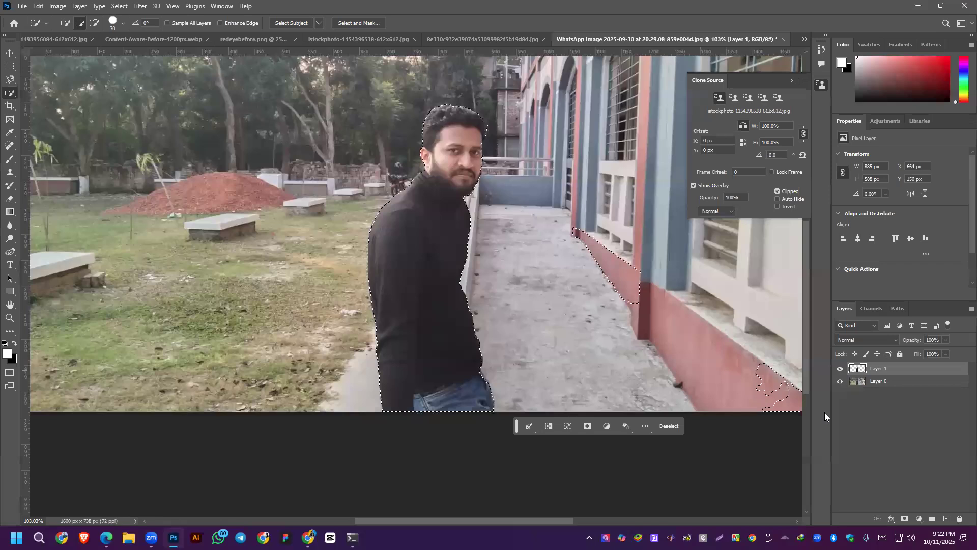
pyautogui.click(913, 387)
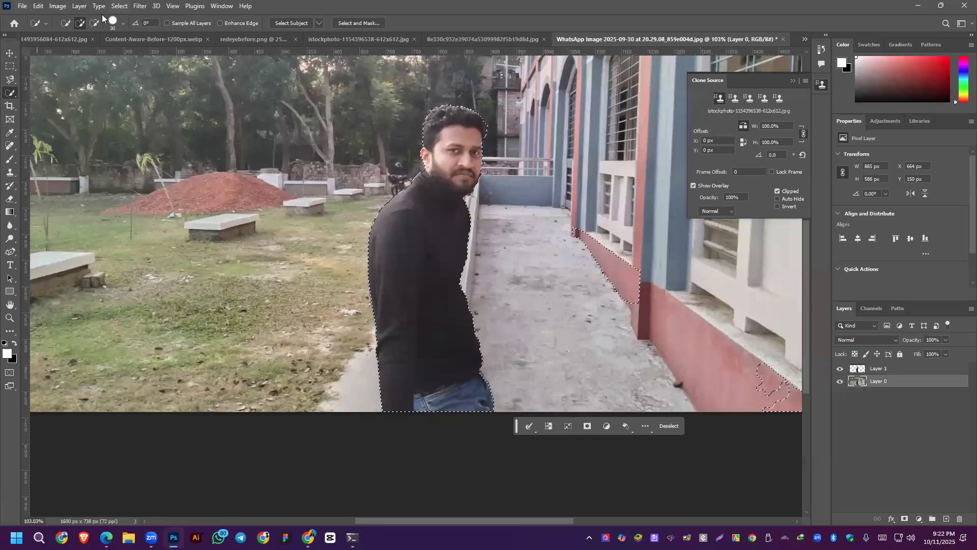
pyautogui.click(38, 6)
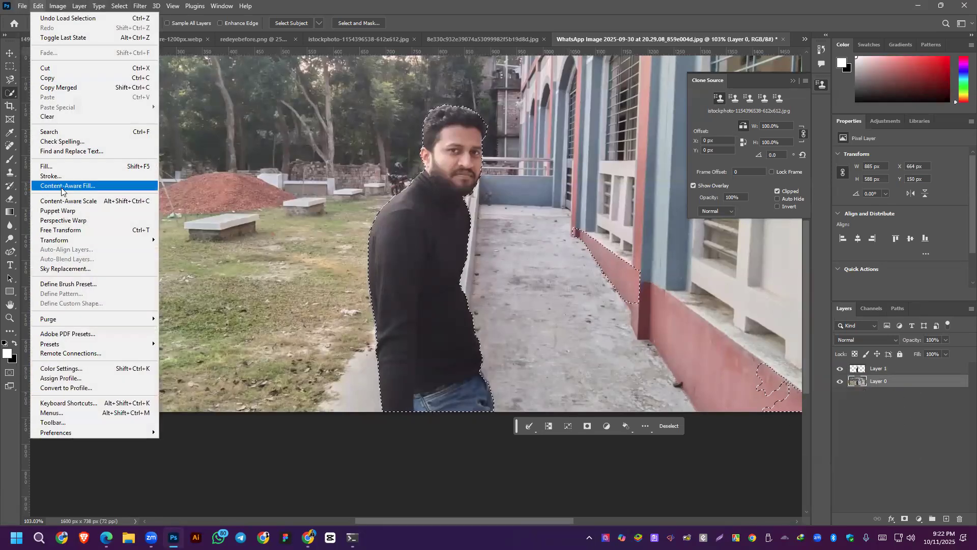
pyautogui.click(64, 186)
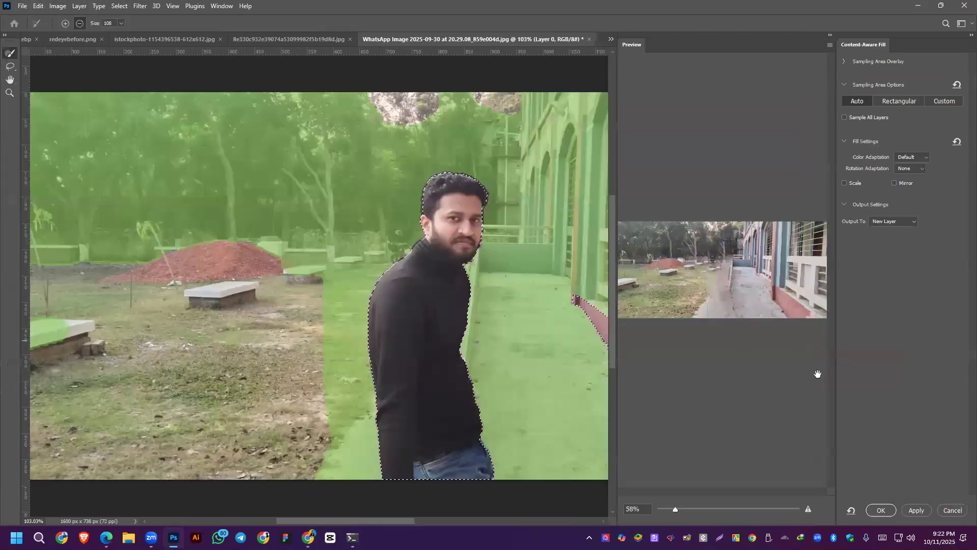
pyautogui.click(916, 510)
pyautogui.click(887, 511)
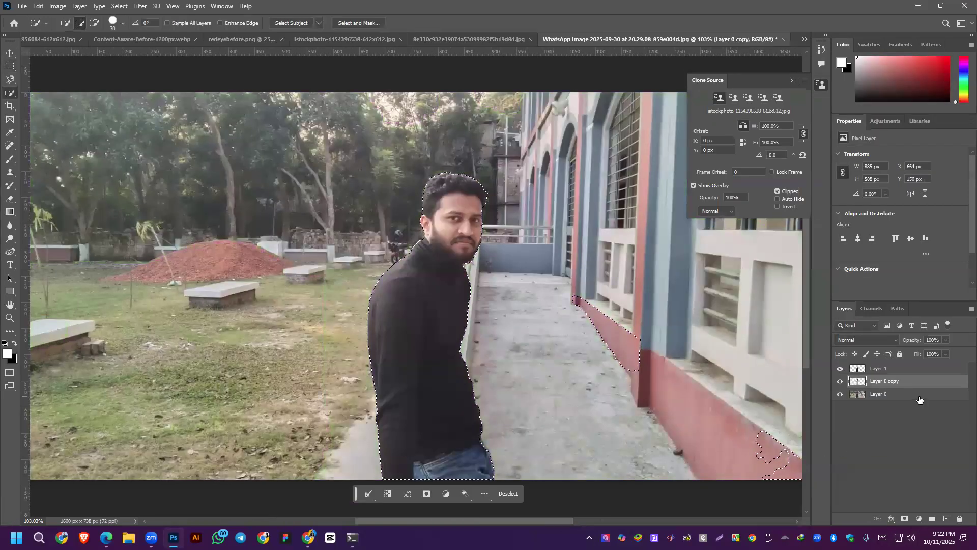
# Merge the content-aware fill layer with Layer 0 and clear the selection.
pyautogui.keyDown('shift'); pyautogui.click(919, 396); pyautogui.keyUp('shift')
pyautogui.rightClick(917, 392)
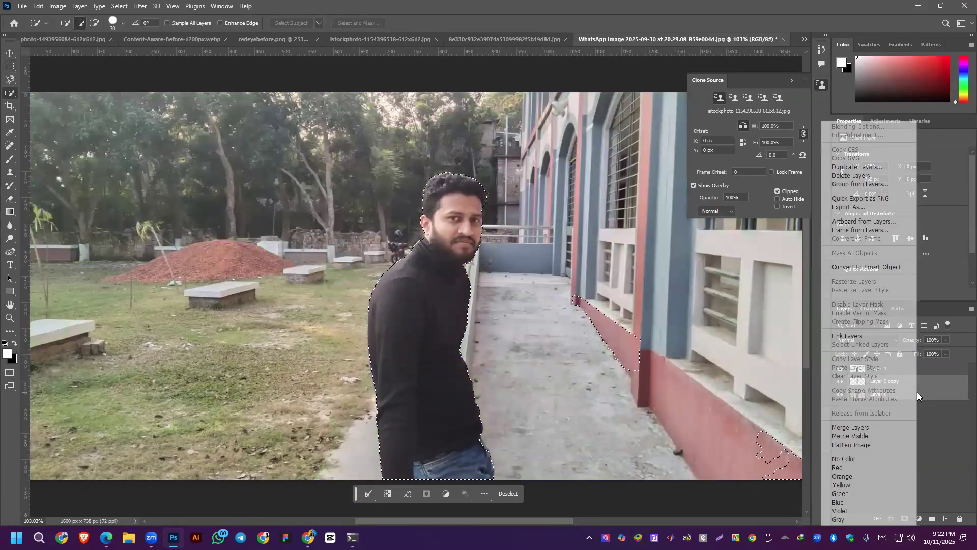
pyautogui.click(867, 427)
pyautogui.hotkey('ctrl', 'd')
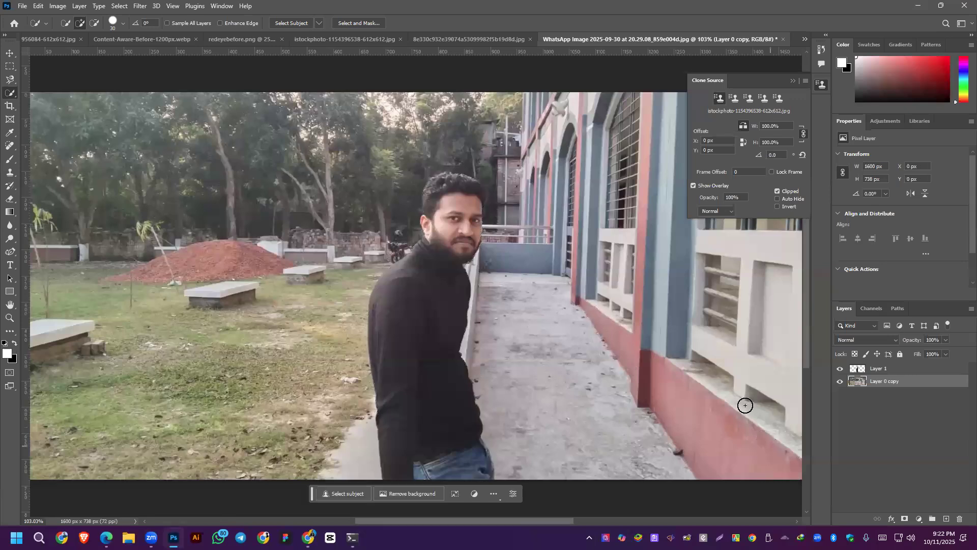
# Puppet Warp Layer 1: pin the man's jeans, head and mid-torso, and pull the torso toward the paved walkway.
pyautogui.click(946, 374)
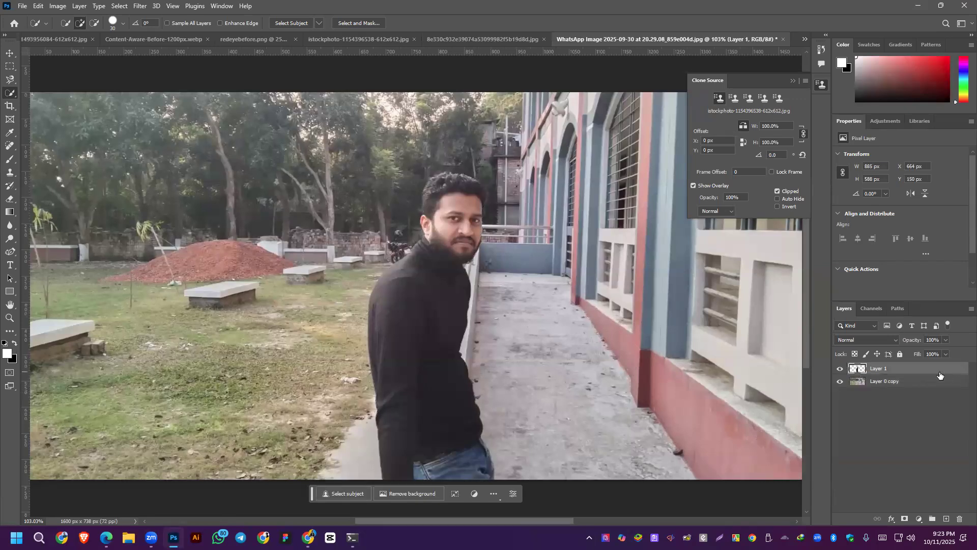
pyautogui.click(39, 6)
pyautogui.click(84, 215)
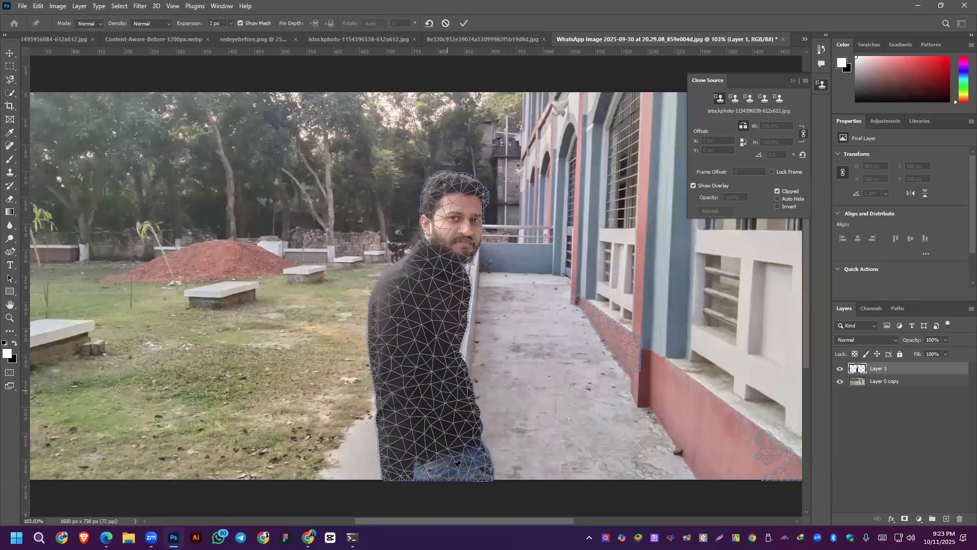
pyautogui.scroll(-2, 478, 379)
pyautogui.click(449, 447)
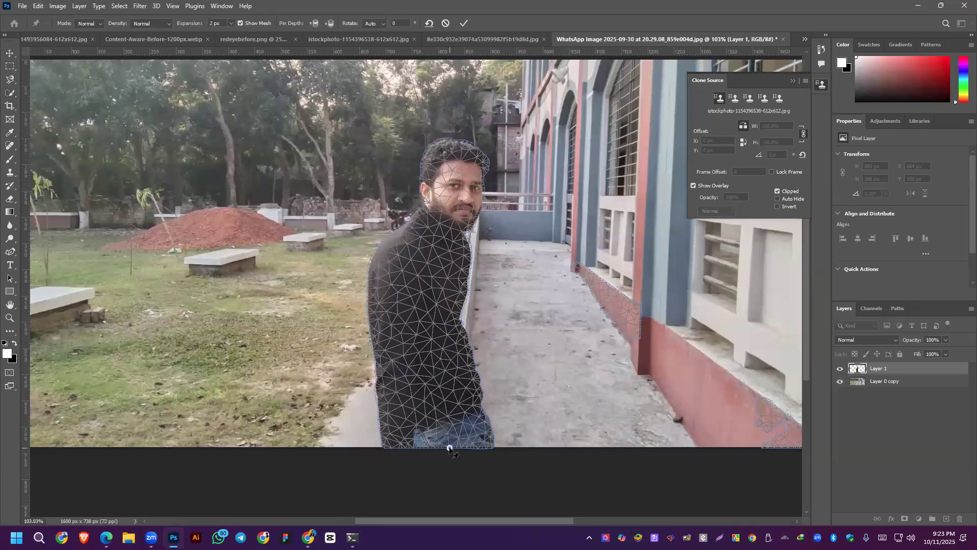
pyautogui.click(455, 159)
pyautogui.click(416, 334)
pyautogui.moveTo(416, 335); pyautogui.dragTo(432, 334)
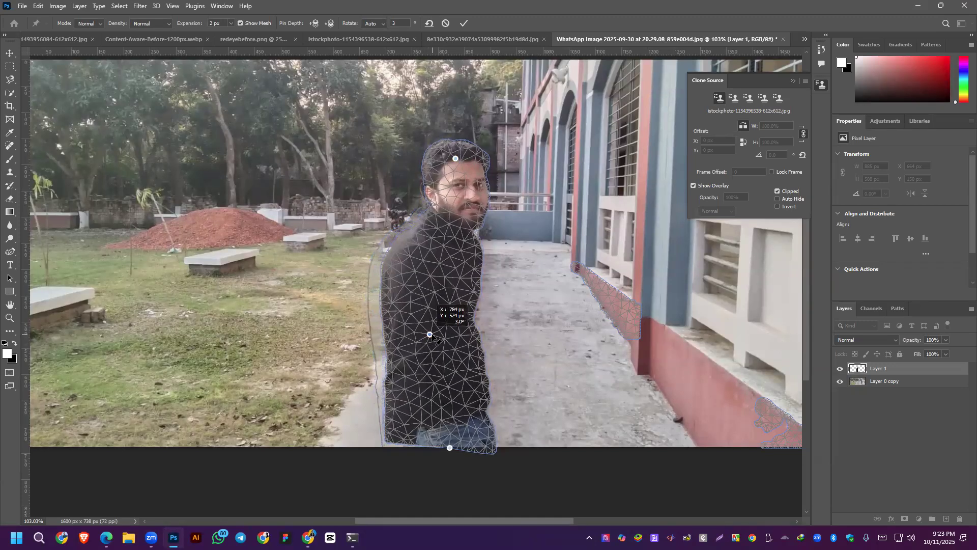
# Add and adjust warp pins on the man's chest, neck, lower sleeve and front waist, and apply the Puppet Warp.
pyautogui.moveTo(448, 258); pyautogui.dragTo(447, 255)
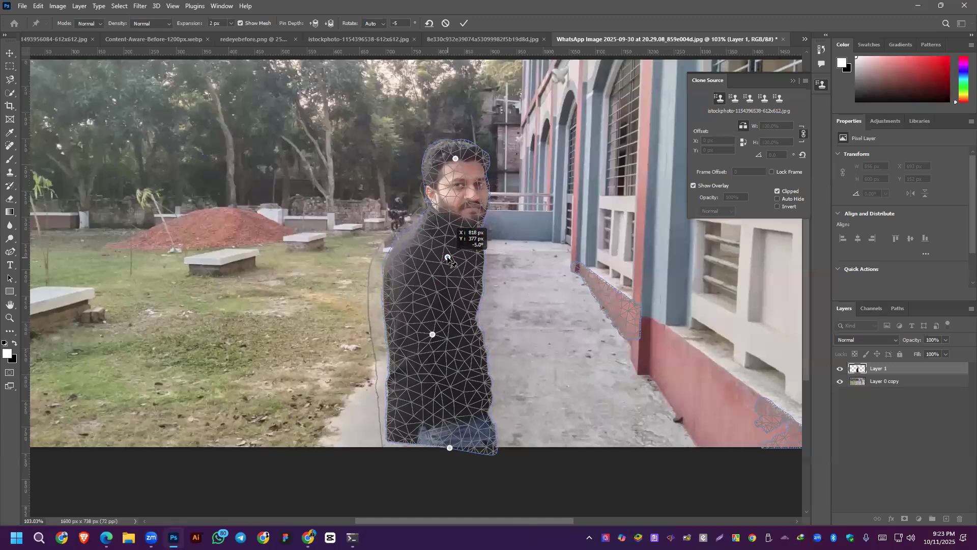
pyautogui.click(453, 218)
pyautogui.moveTo(453, 219); pyautogui.dragTo(443, 217)
pyautogui.click(392, 440)
pyautogui.moveTo(392, 440); pyautogui.dragTo(449, 450)
pyautogui.click(471, 322)
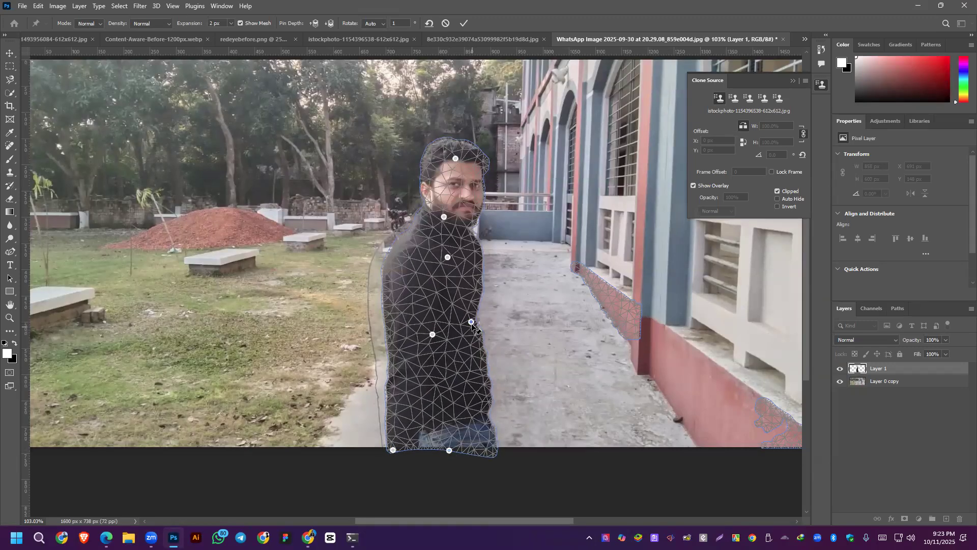
pyautogui.moveTo(472, 322); pyautogui.dragTo(476, 318)
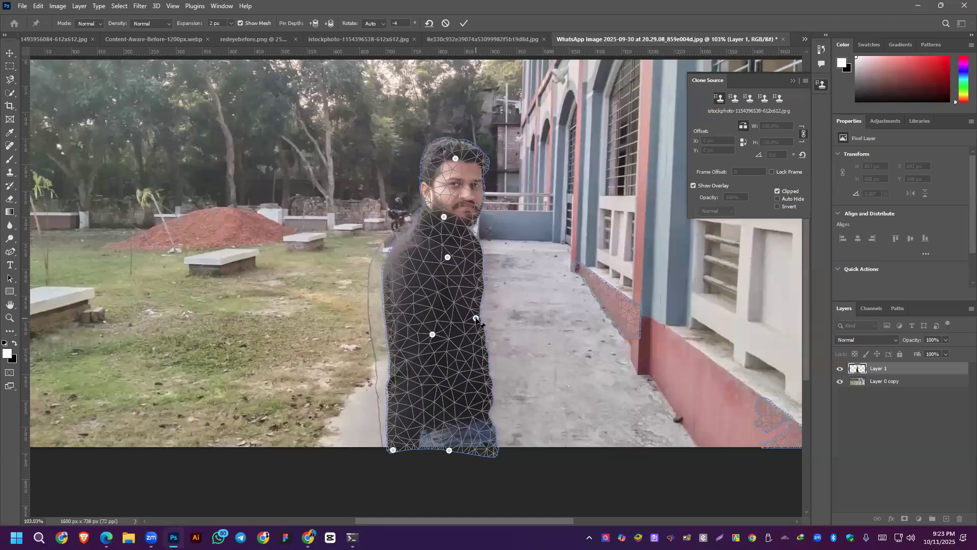
pyautogui.click(464, 22)
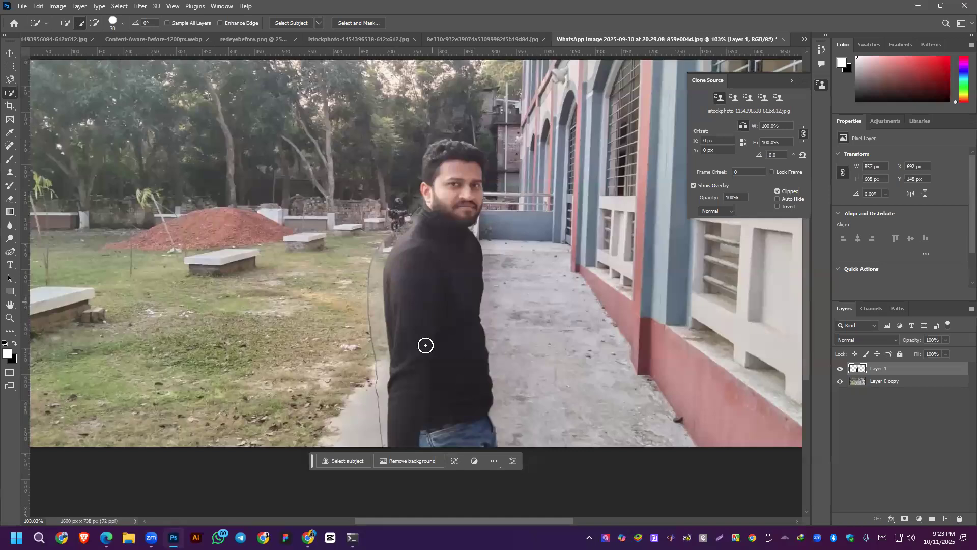
# Remove the leftover body outline and motorcycle beside the man's back from Layer 0 copy with the Spot Healing Brush.
pyautogui.scroll(4, 349, 279)
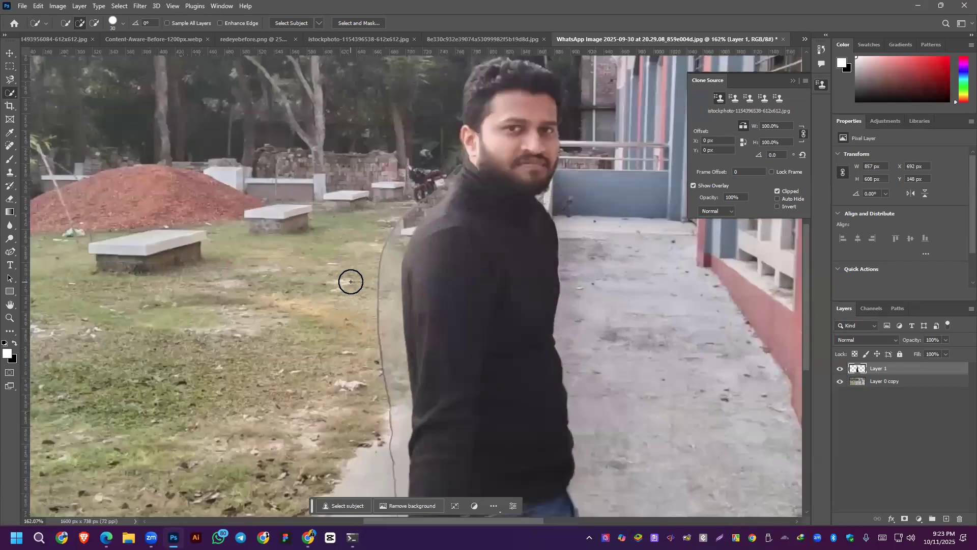
pyautogui.click(888, 381)
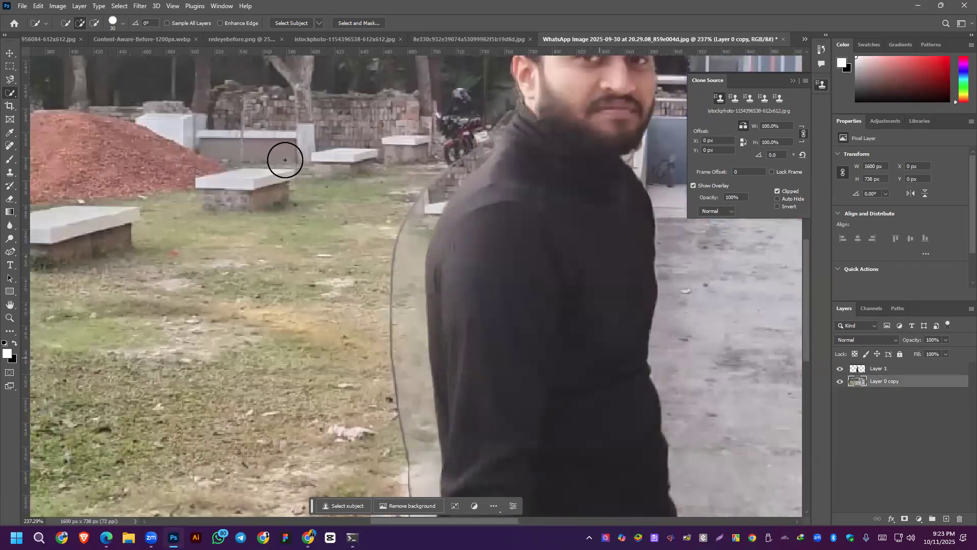
pyautogui.click(10, 147)
pyautogui.moveTo(455, 135)
pyautogui.mouseDown()
pyautogui.moveTo(414, 191)
pyautogui.moveTo(387, 275)
pyautogui.moveTo(381, 323)
pyautogui.moveTo(399, 438)
pyautogui.mouseUp()
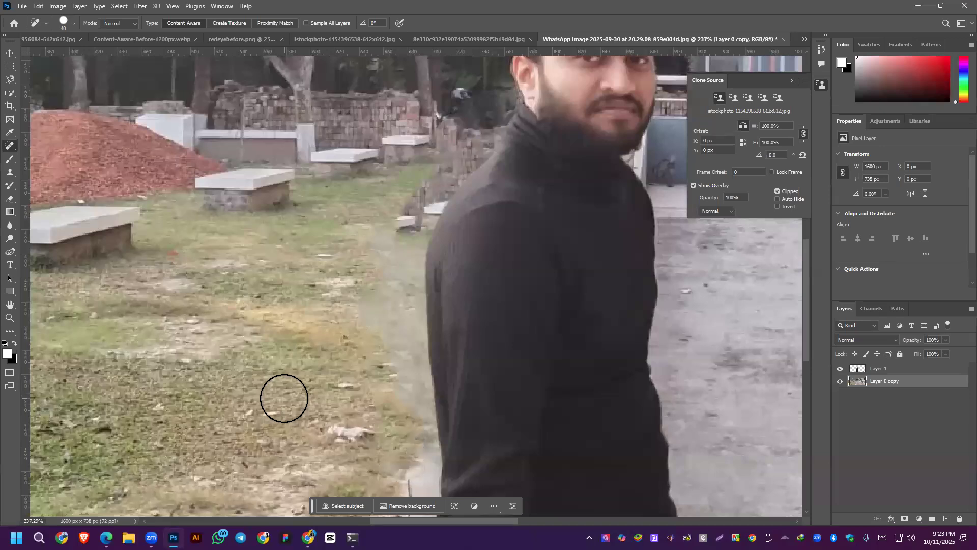
pyautogui.scroll(-4, 330, 351)
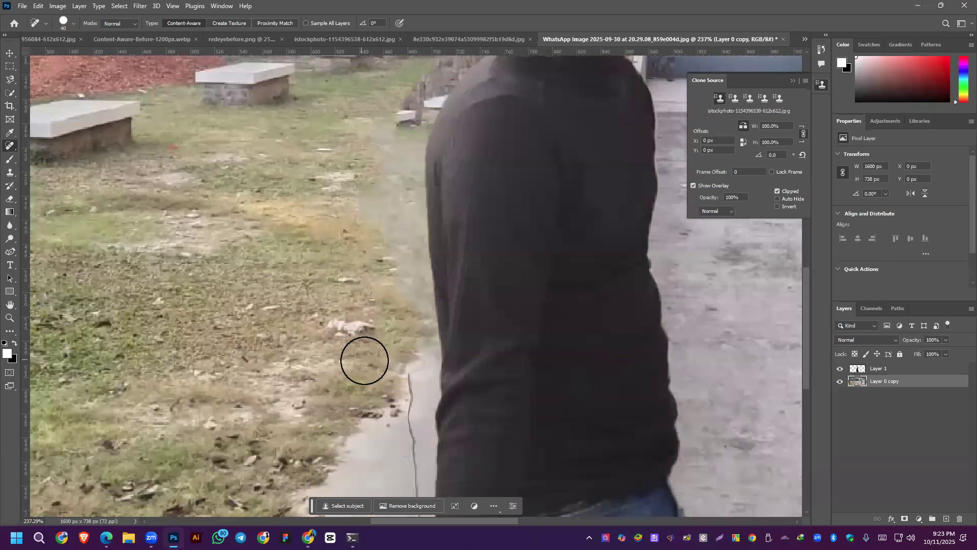
pyautogui.scroll(-5, 364, 361)
pyautogui.moveTo(397, 297)
pyautogui.mouseDown()
pyautogui.moveTo(397, 454)
pyautogui.moveTo(410, 466)
pyautogui.mouseUp()
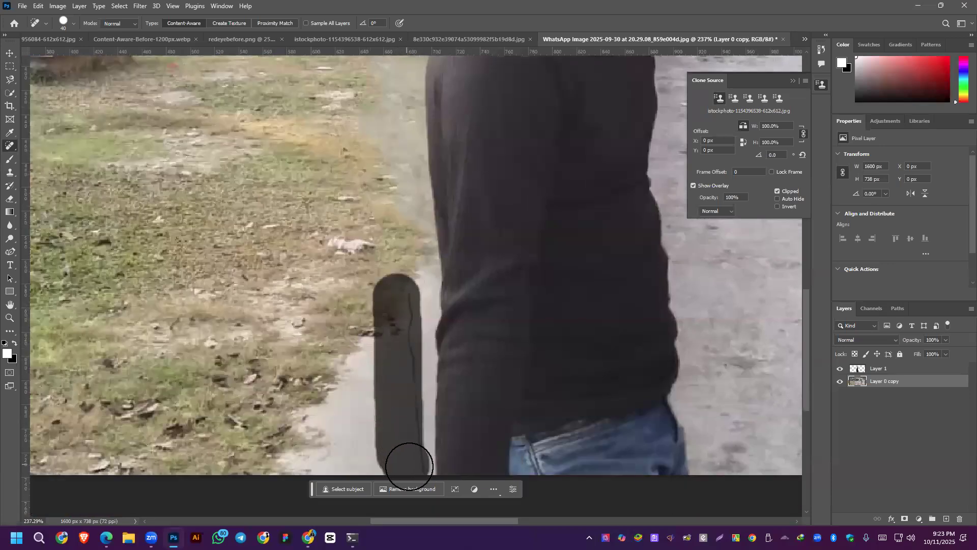
pyautogui.scroll(-5, 390, 364)
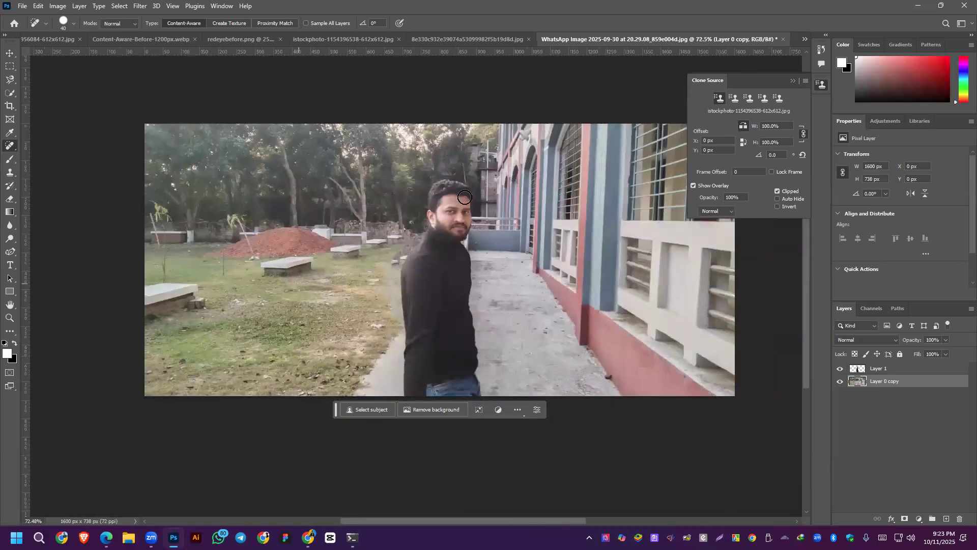
pyautogui.moveTo(394, 251)
pyautogui.mouseDown()
pyautogui.moveTo(391, 274)
pyautogui.moveTo(392, 251)
pyautogui.mouseUp()
# Switch to the course outline PDF in Edge, review the Class 06 Photo Editing tools, and return to Photoshop.
pyautogui.moveTo(307, 537)
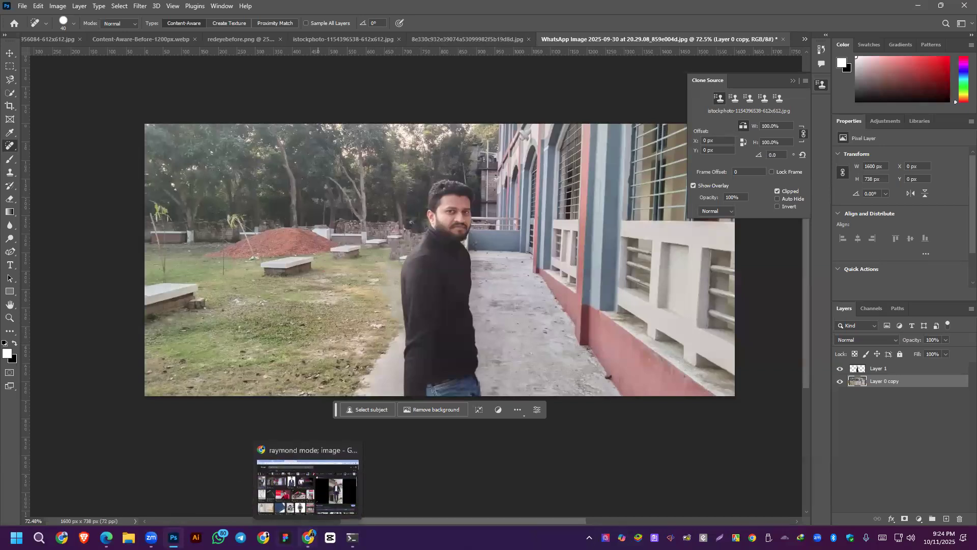
pyautogui.click(106, 538)
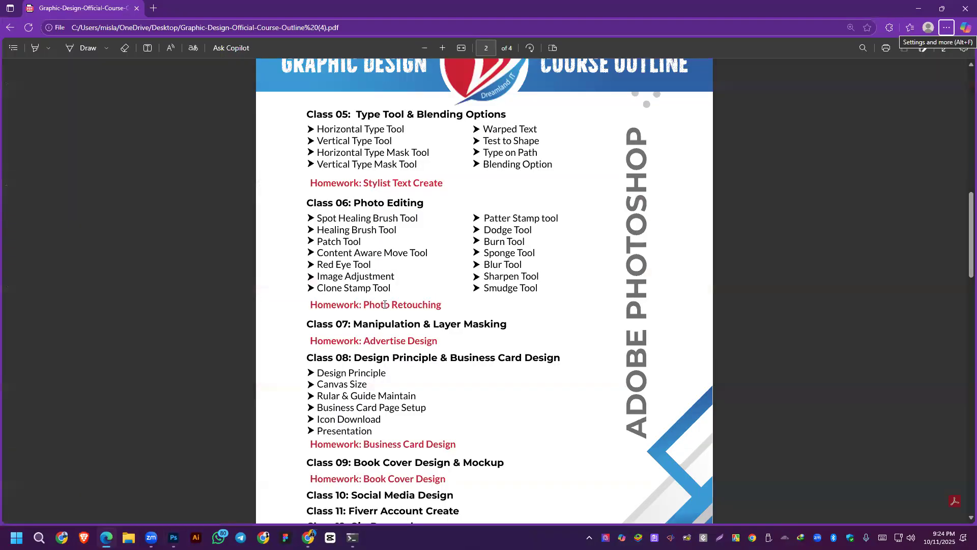
pyautogui.moveTo(395, 278); pyautogui.dragTo(312, 215)
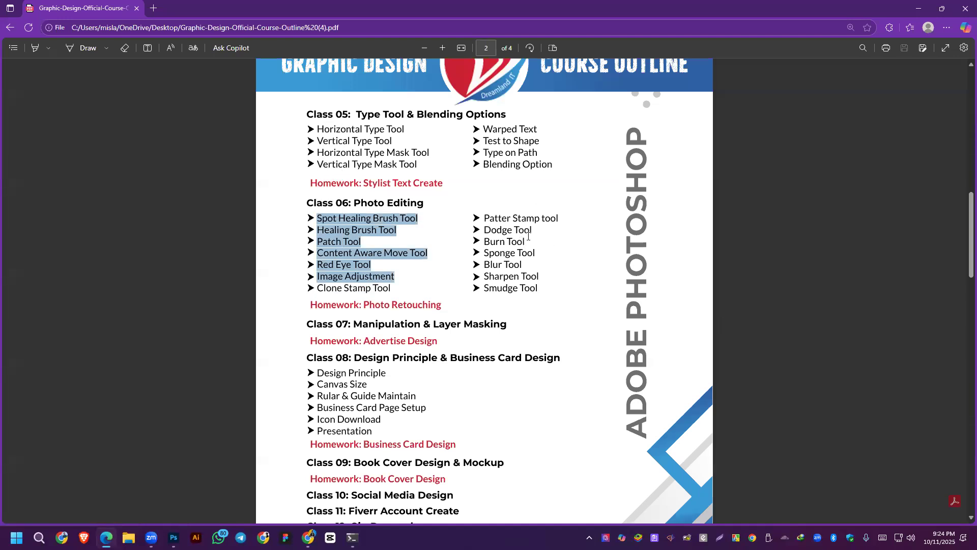
pyautogui.click(919, 8)
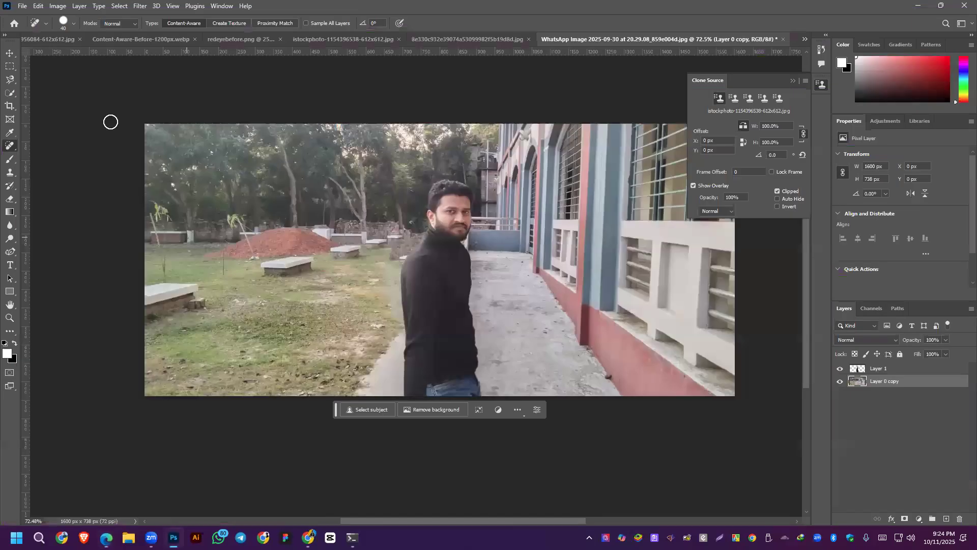
pyautogui.click(40, 36)
pyautogui.click(259, 39)
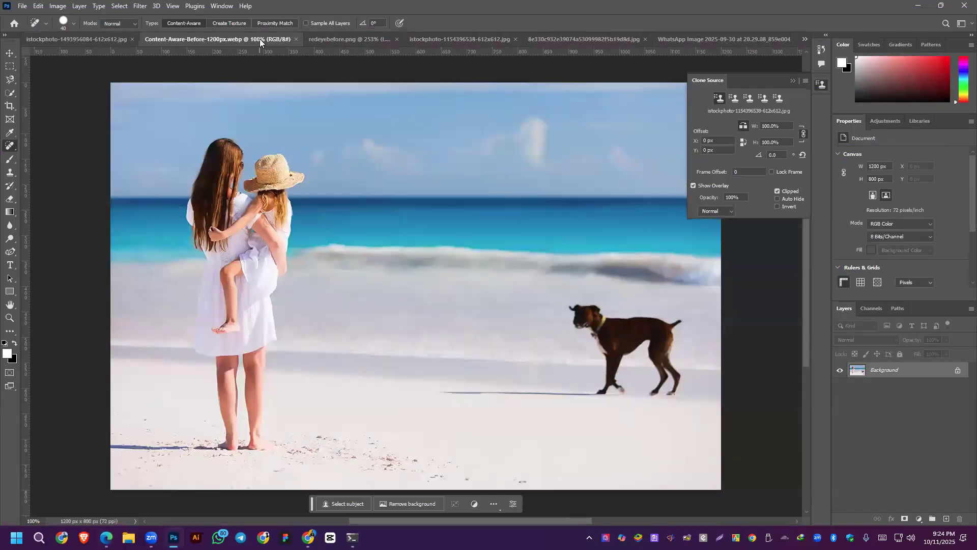
pyautogui.click(104, 39)
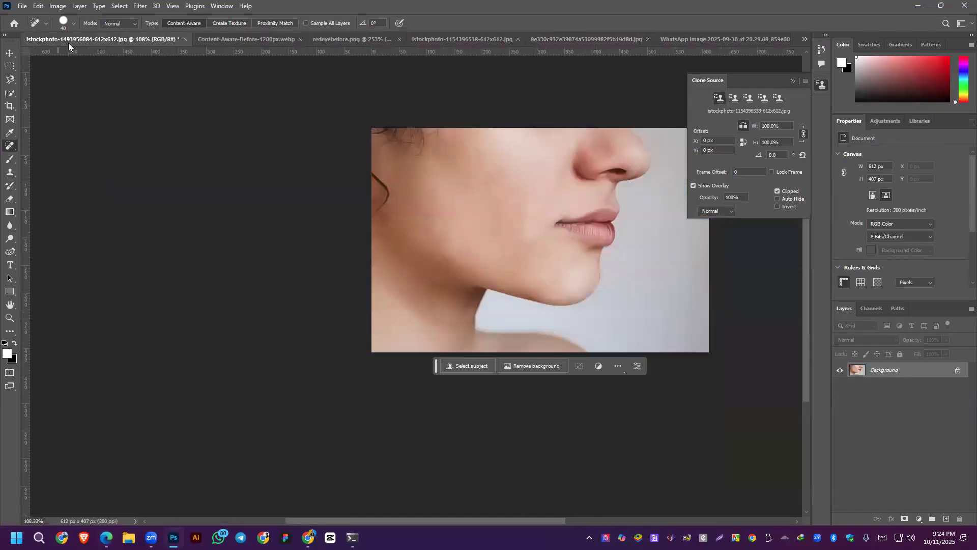
pyautogui.click(185, 40)
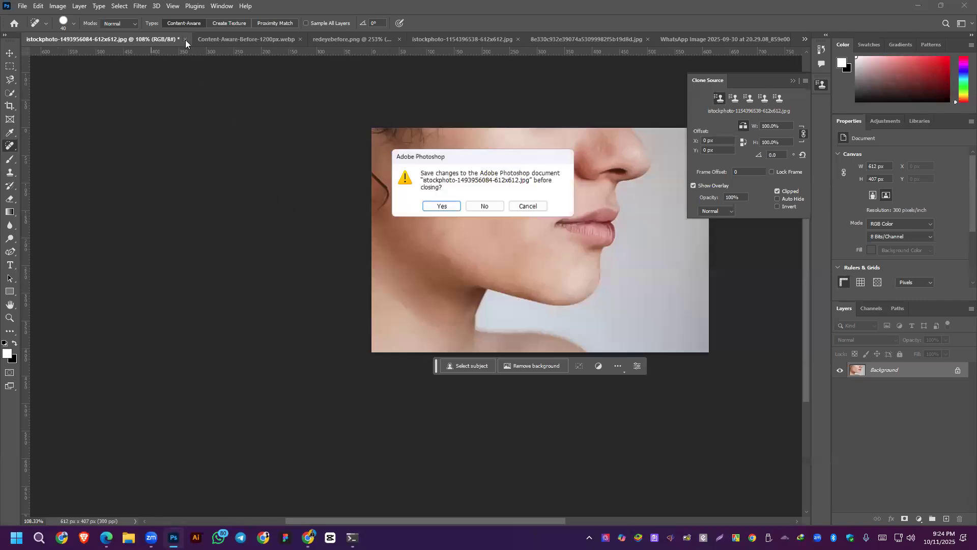
pyautogui.click(441, 206)
# Open the tab of the poolside photo and lighten the sky on both sides of the man with the Dodge tool.
pyautogui.click(80, 40)
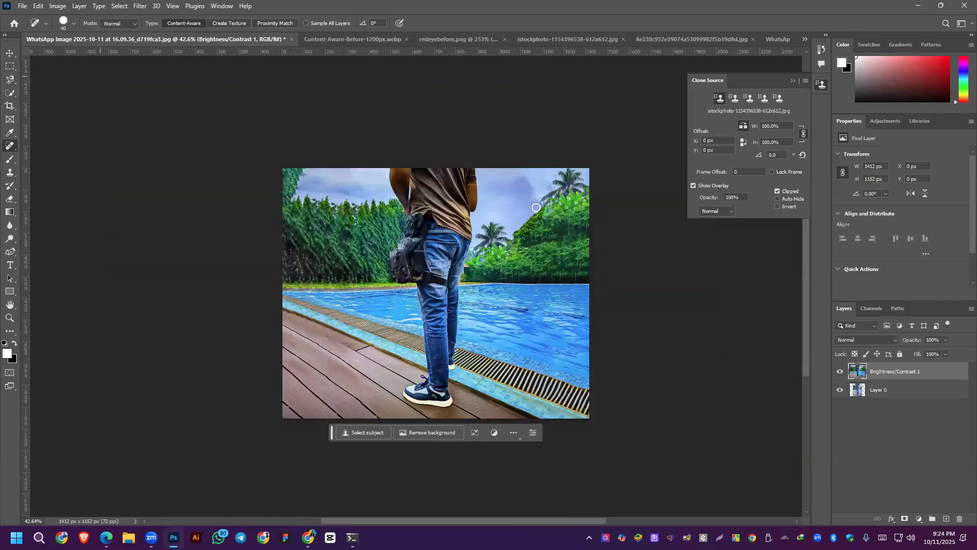
pyautogui.scroll(4, 515, 258)
pyautogui.scroll(-2, 535, 159)
pyautogui.scroll(2, 539, 159)
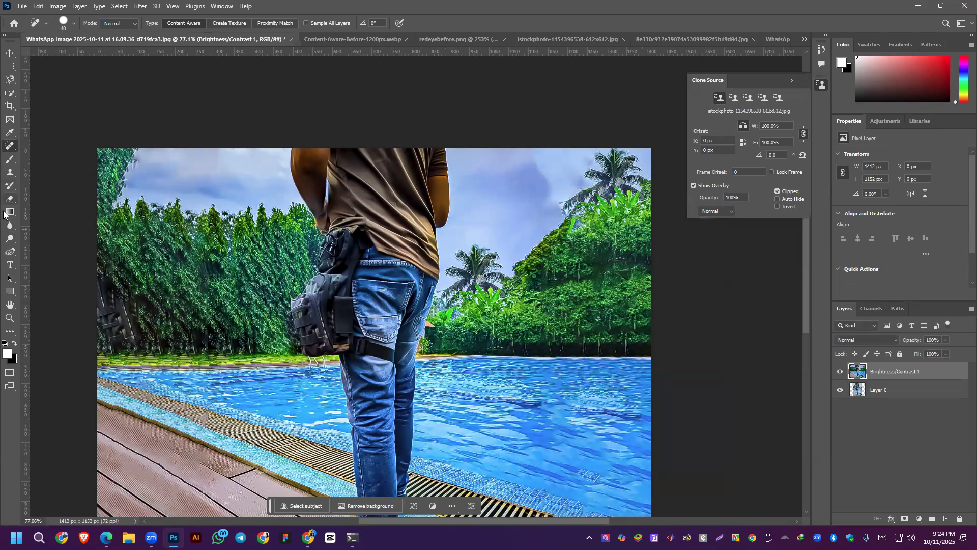
pyautogui.click(10, 239)
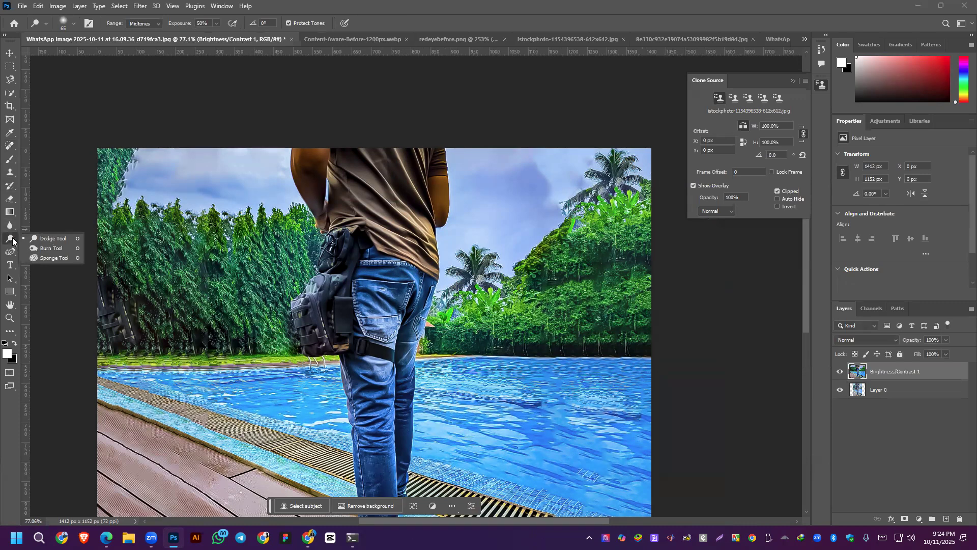
pyautogui.click(7, 241)
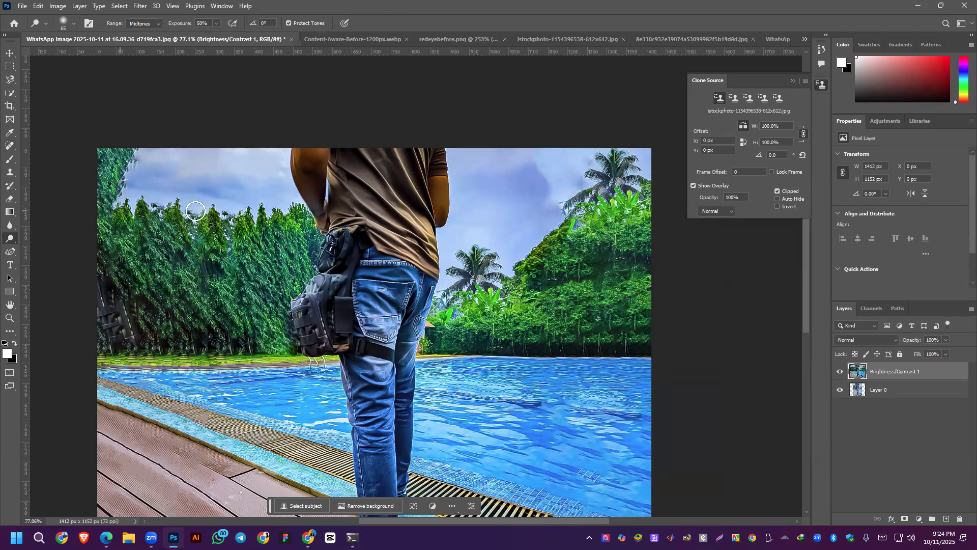
pyautogui.moveTo(172, 175)
pyautogui.mouseDown()
pyautogui.moveTo(230, 154)
pyautogui.moveTo(182, 155)
pyautogui.moveTo(224, 159)
pyautogui.moveTo(214, 171)
pyautogui.moveTo(245, 188)
pyautogui.moveTo(192, 196)
pyautogui.moveTo(146, 172)
pyautogui.mouseUp()
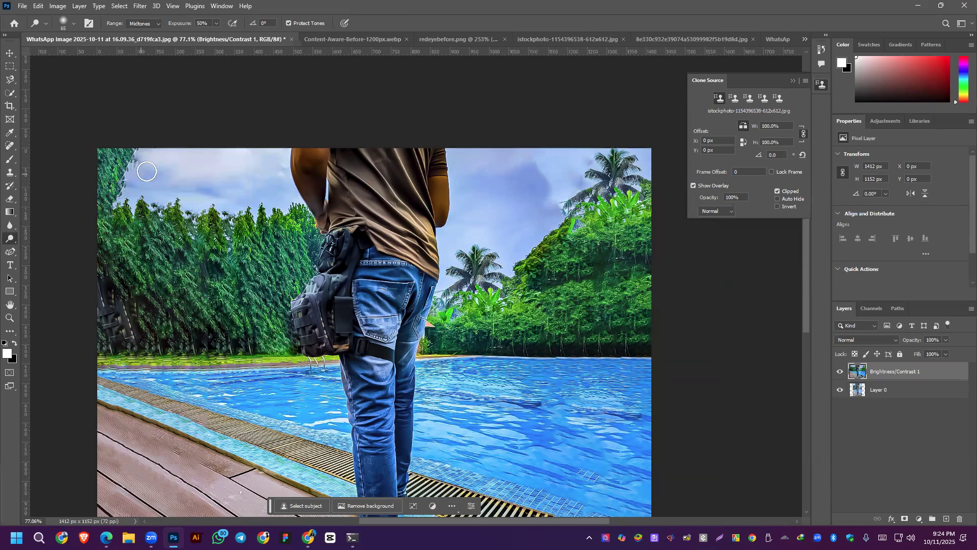
pyautogui.moveTo(542, 161)
pyautogui.mouseDown()
pyautogui.moveTo(545, 186)
pyautogui.moveTo(509, 181)
pyautogui.moveTo(551, 168)
pyautogui.moveTo(515, 182)
pyautogui.moveTo(507, 156)
pyautogui.moveTo(472, 156)
pyautogui.moveTo(573, 154)
pyautogui.moveTo(504, 211)
pyautogui.moveTo(540, 216)
pyautogui.moveTo(559, 188)
pyautogui.moveTo(530, 202)
pyautogui.moveTo(524, 192)
pyautogui.moveTo(541, 200)
pyautogui.moveTo(534, 170)
pyautogui.moveTo(524, 166)
pyautogui.moveTo(536, 194)
pyautogui.moveTo(519, 164)
pyautogui.moveTo(497, 182)
pyautogui.moveTo(480, 170)
pyautogui.moveTo(491, 158)
pyautogui.moveTo(524, 200)
pyautogui.moveTo(509, 238)
pyautogui.moveTo(540, 202)
pyautogui.moveTo(552, 204)
pyautogui.moveTo(539, 224)
pyautogui.moveTo(557, 213)
pyautogui.moveTo(546, 241)
pyautogui.moveTo(511, 260)
pyautogui.moveTo(555, 258)
pyautogui.moveTo(535, 269)
pyautogui.moveTo(573, 232)
pyautogui.moveTo(626, 202)
pyautogui.mouseUp()
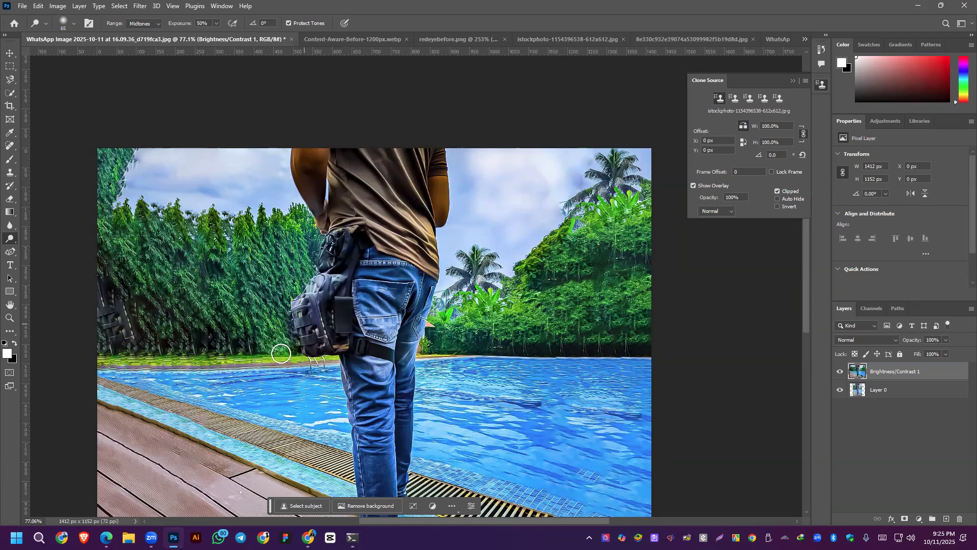
pyautogui.scroll(2, 339, 310)
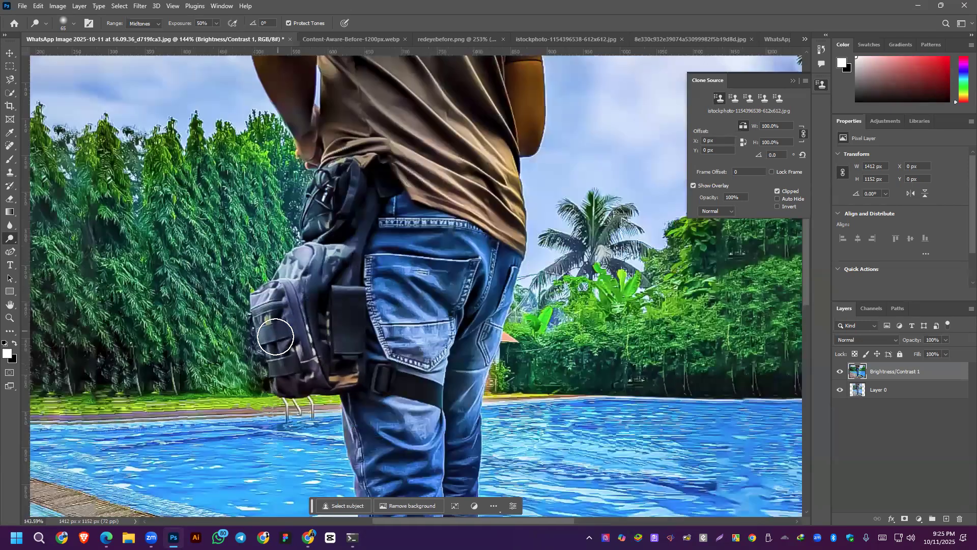
# Darken the man's leg bag with the Burn tool, using the Midtones range and 50% exposure.
pyautogui.scroll(-3, 329, 289)
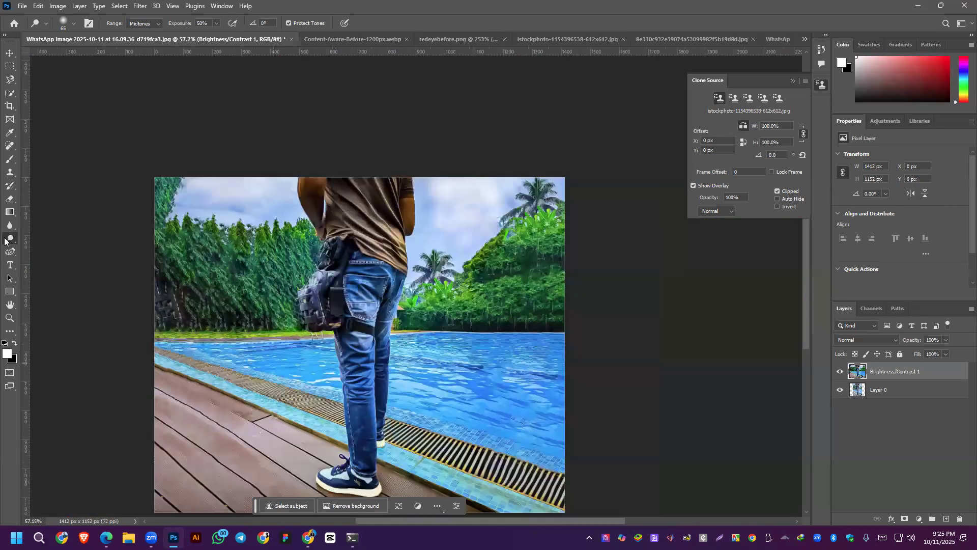
pyautogui.rightClick(6, 241)
pyautogui.click(41, 248)
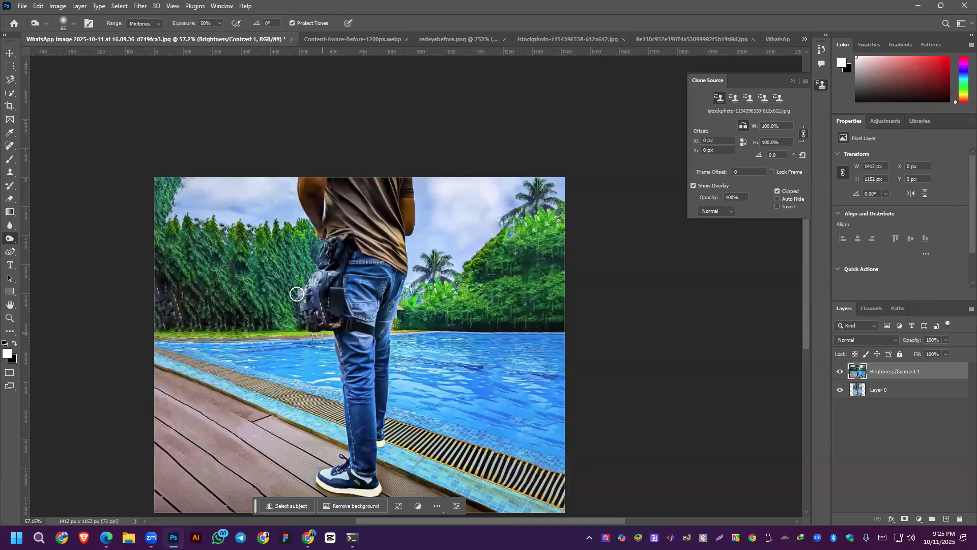
pyautogui.scroll(2, 297, 294)
pyautogui.scroll(1, 138, 303)
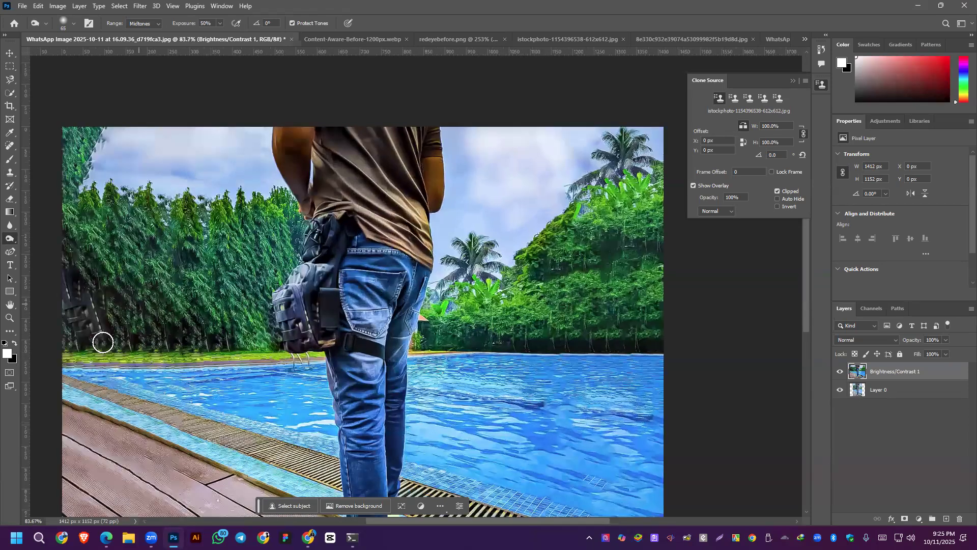
pyautogui.scroll(-1, 124, 312)
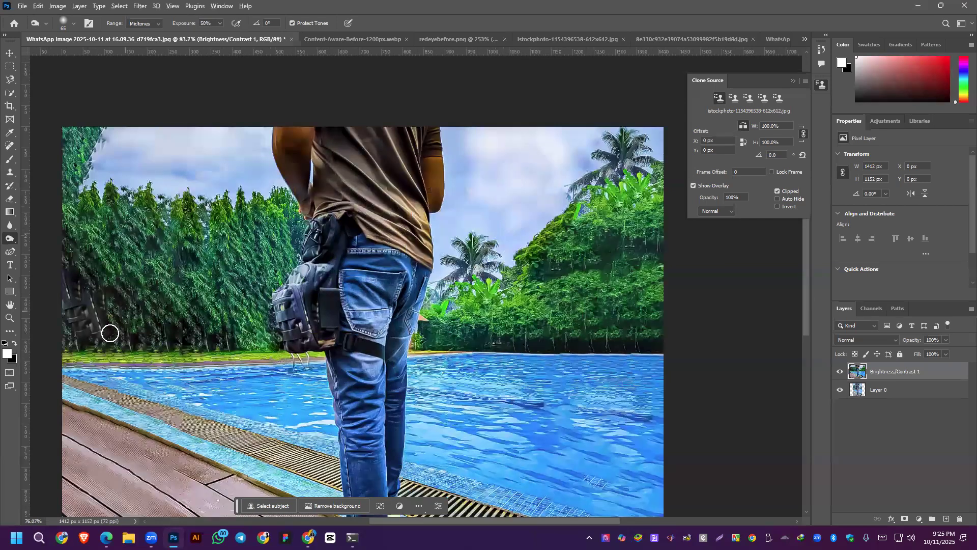
pyautogui.scroll(-1, 109, 333)
pyautogui.moveTo(285, 300)
pyautogui.mouseDown()
pyautogui.moveTo(281, 334)
pyautogui.moveTo(263, 306)
pyautogui.moveTo(283, 306)
pyautogui.moveTo(286, 323)
pyautogui.moveTo(286, 308)
pyautogui.moveTo(275, 302)
pyautogui.moveTo(286, 331)
pyautogui.moveTo(266, 313)
pyautogui.moveTo(270, 278)
pyautogui.moveTo(285, 265)
pyautogui.moveTo(268, 294)
pyautogui.moveTo(297, 252)
pyautogui.moveTo(291, 328)
pyautogui.moveTo(322, 331)
pyautogui.moveTo(295, 334)
pyautogui.moveTo(303, 344)
pyautogui.moveTo(281, 277)
pyautogui.moveTo(298, 295)
pyautogui.moveTo(305, 286)
pyautogui.moveTo(294, 280)
pyautogui.moveTo(272, 347)
pyautogui.moveTo(263, 320)
pyautogui.moveTo(238, 313)
pyautogui.moveTo(319, 178)
pyautogui.mouseUp()
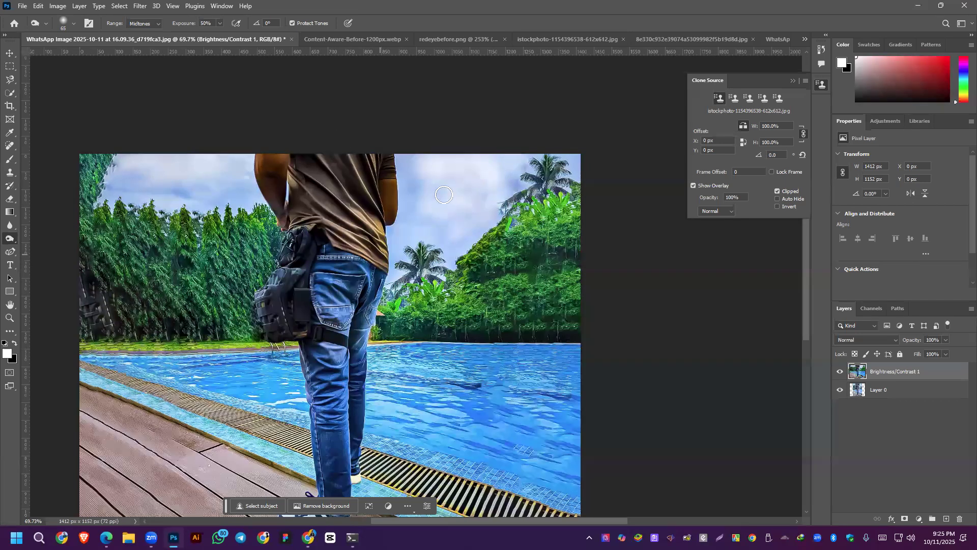
# Darken the sky and hedge beside the man with the Burn tool at brush size 150 and 100% exposure.
pyautogui.press(']')
pyautogui.press(']')
pyautogui.press(']')
pyautogui.press(']')
pyautogui.press(']')
pyautogui.press(']')
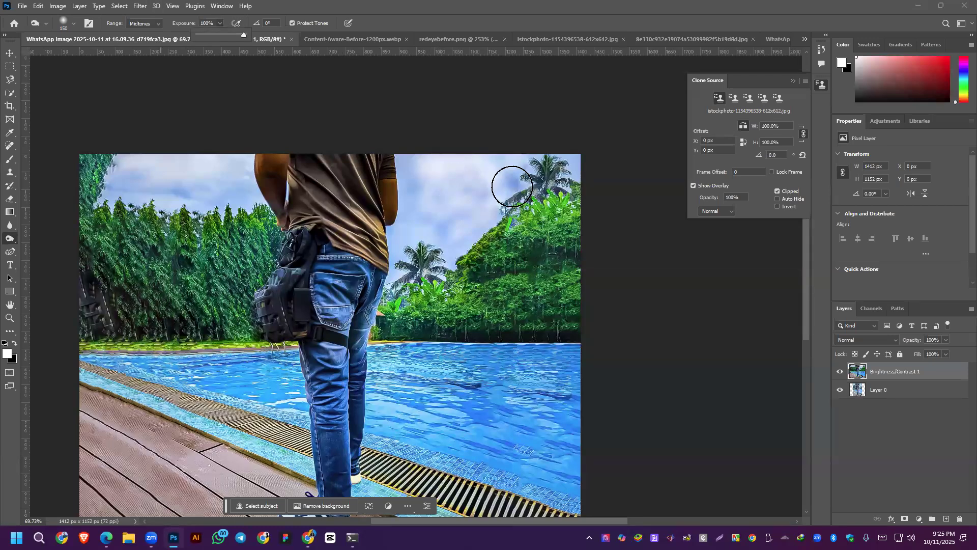
pyautogui.moveTo(493, 168); pyautogui.dragTo(458, 240)
pyautogui.moveTo(464, 333)
pyautogui.mouseDown()
pyautogui.moveTo(554, 304)
pyautogui.moveTo(494, 408)
pyautogui.moveTo(472, 163)
pyautogui.moveTo(446, 158)
pyautogui.moveTo(65, 213)
pyautogui.moveTo(426, 283)
pyautogui.moveTo(314, 346)
pyautogui.moveTo(556, 341)
pyautogui.moveTo(72, 344)
pyautogui.moveTo(267, 201)
pyautogui.moveTo(40, 230)
pyautogui.moveTo(261, 292)
pyautogui.moveTo(604, 273)
pyautogui.mouseUp()
# Undo the burn strokes one by one and redo them all to compare the photo before and after.
pyautogui.hotkey('ctrl', 'z')
pyautogui.hotkey('ctrl', 'z')
pyautogui.hotkey('ctrl', 'z')
pyautogui.hotkey('ctrl', 'z')
pyautogui.hotkey('ctrl', 'z')
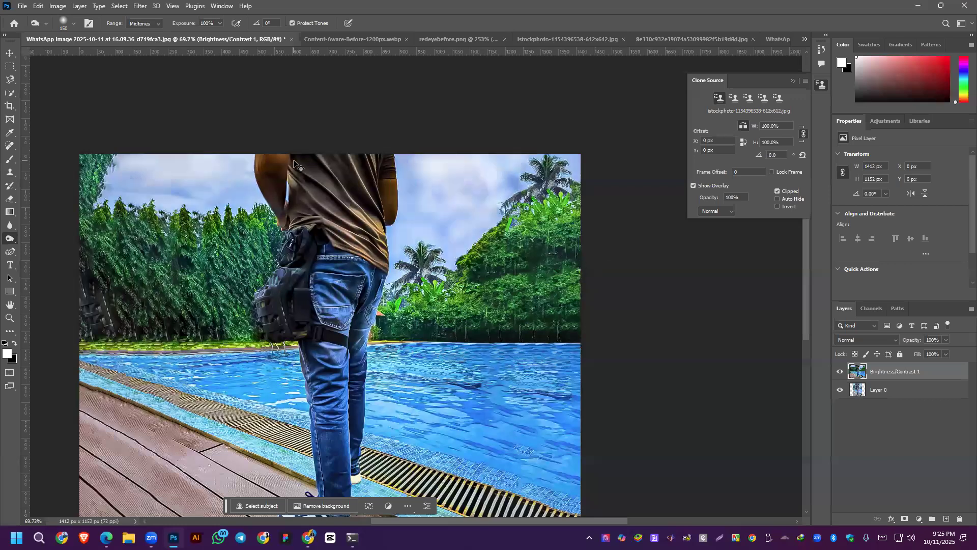
pyautogui.hotkey('ctrl', 'z')
pyautogui.hotkey('ctrl', 'z')
pyautogui.hotkey('ctrl', 'z')
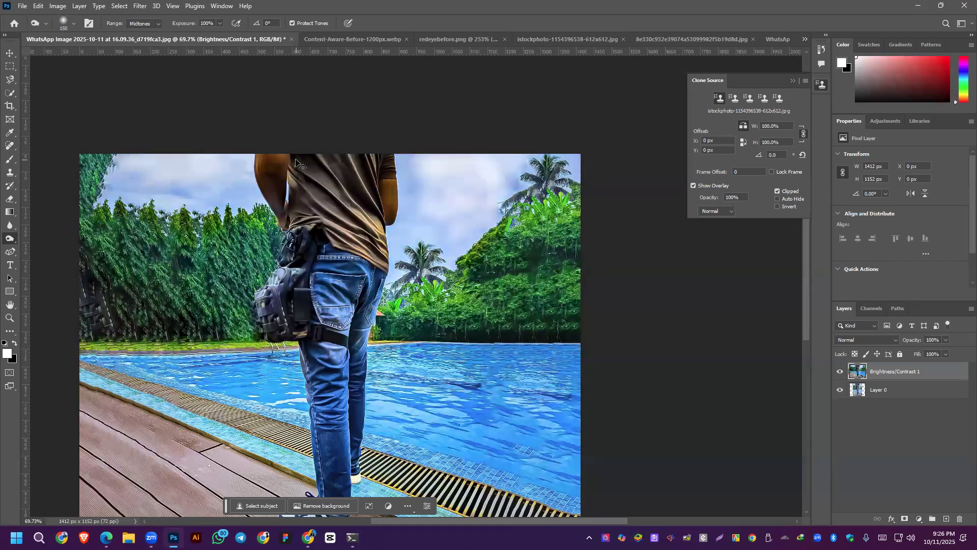
pyautogui.hotkey('ctrl', 'shift', 'z')
pyautogui.hotkey('ctrl', 'shift', 'z')
pyautogui.hotkey('ctrl', 'shift', 'z')
pyautogui.hotkey('ctrl', 'shift', 'z')
pyautogui.hotkey('ctrl', 'shift', 'z')
pyautogui.hotkey('ctrl', 'shift', 'z')
pyautogui.hotkey('ctrl', 'shift', 'z')
pyautogui.hotkey('ctrl', 'shift', 'z')
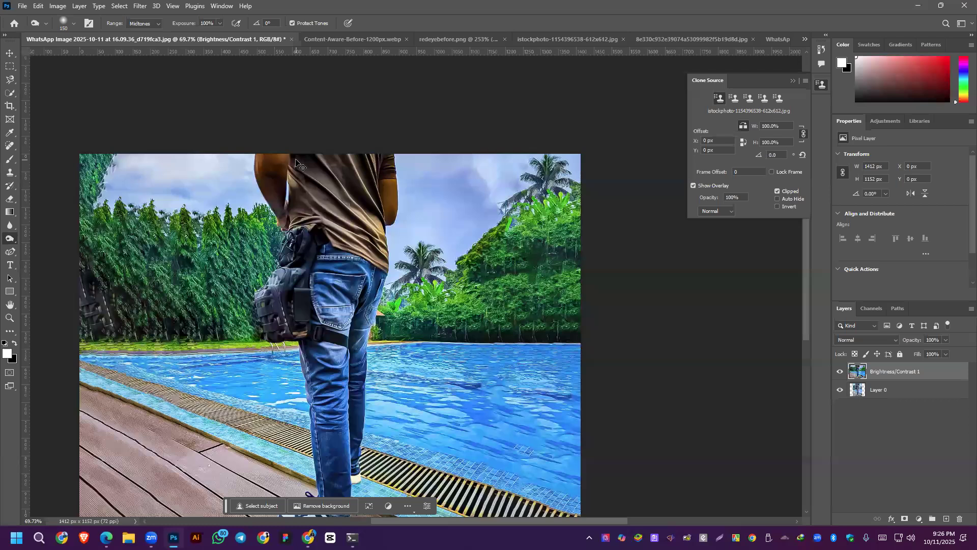
pyautogui.hotkey('ctrl', 'shift', 'z')
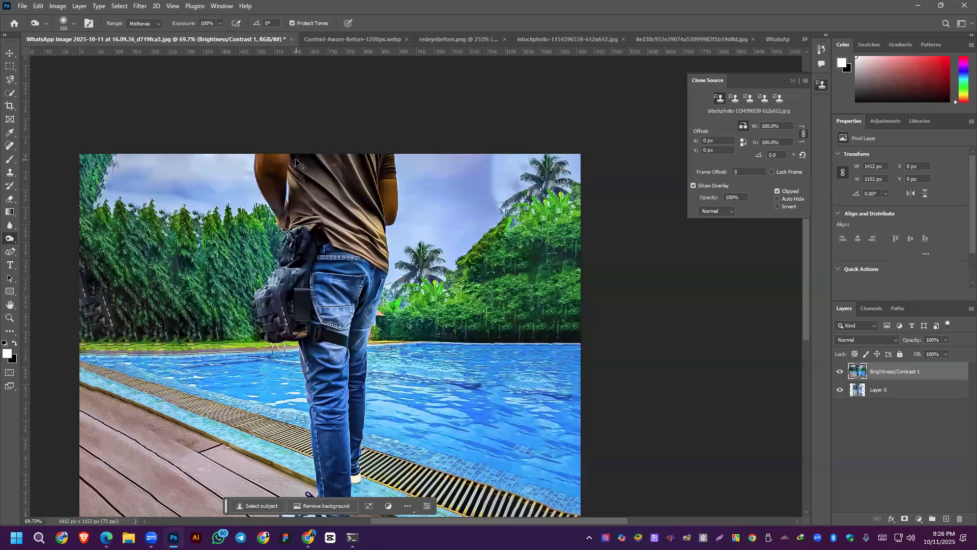
# Try desaturating the sky with the Sponge tool in Desaturate mode, testing flow values of 62% and 100%.
pyautogui.rightClick(11, 242)
pyautogui.click(58, 258)
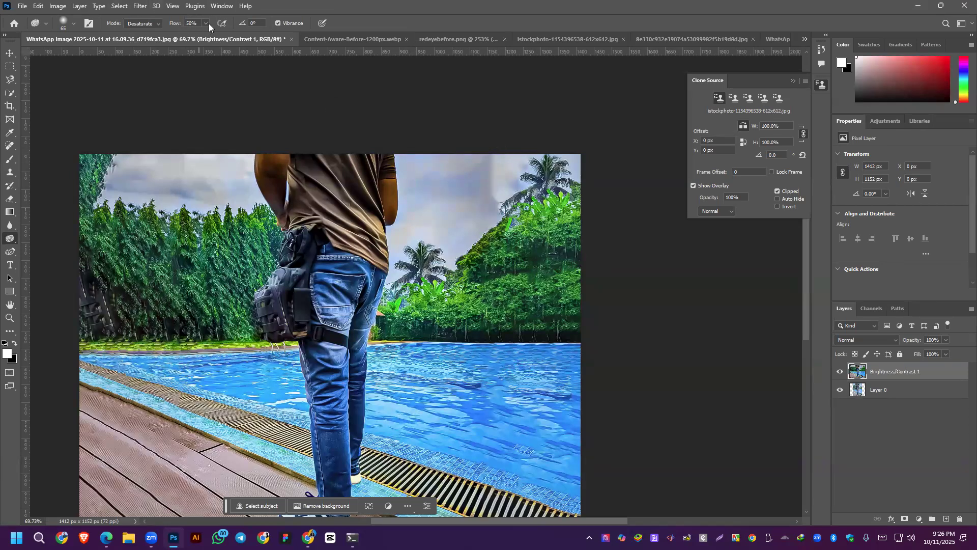
pyautogui.click(484, 156)
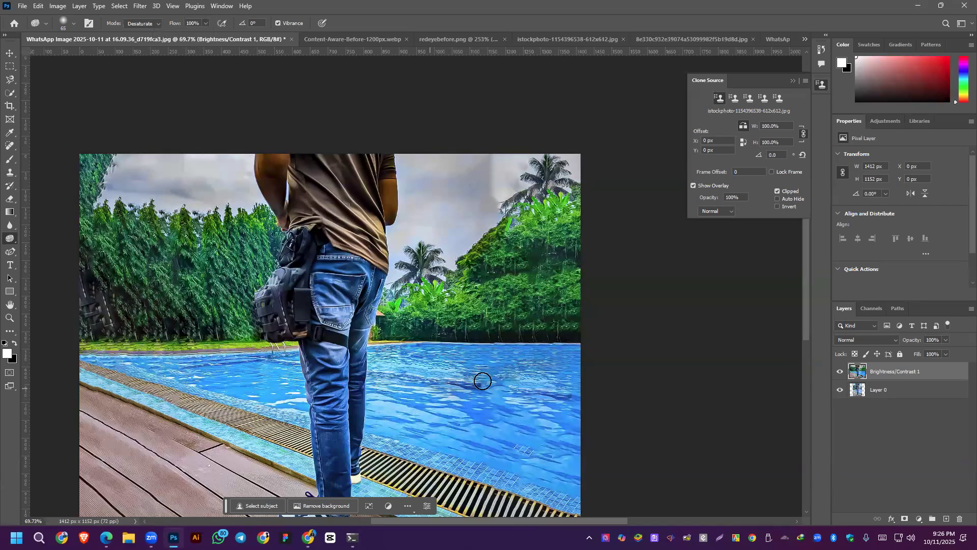
pyautogui.click(207, 22)
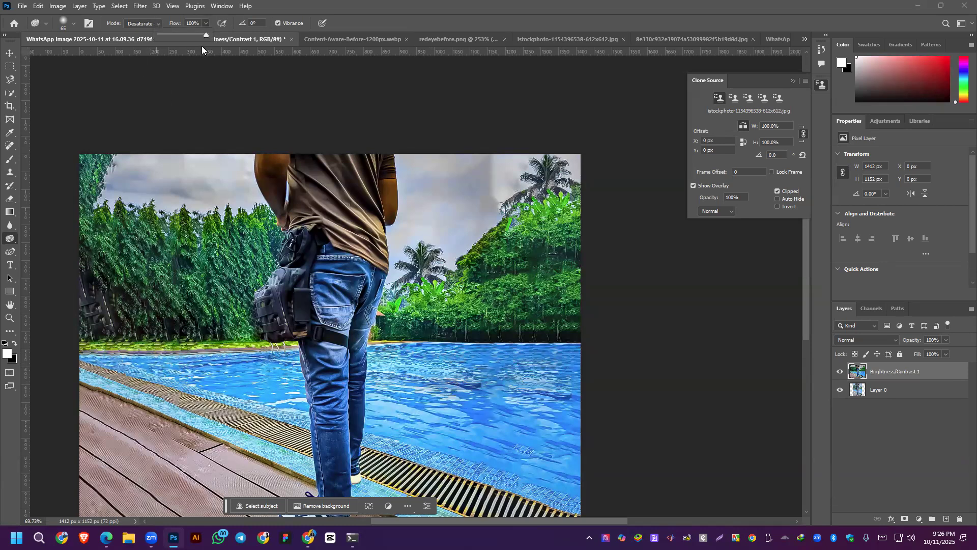
pyautogui.click(189, 34)
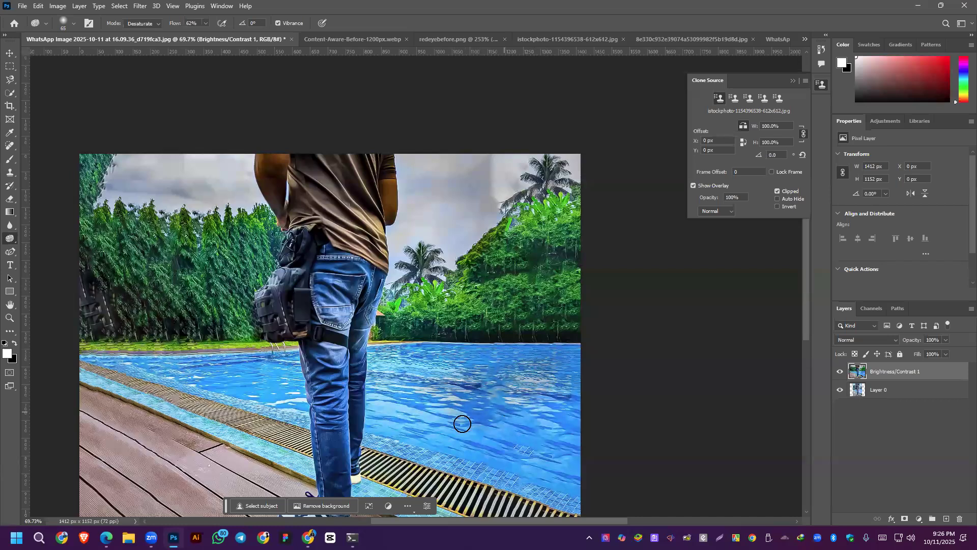
pyautogui.moveTo(205, 36)
pyautogui.mouseDown()
pyautogui.moveTo(349, 122)
pyautogui.moveTo(458, 318)
pyautogui.mouseUp()
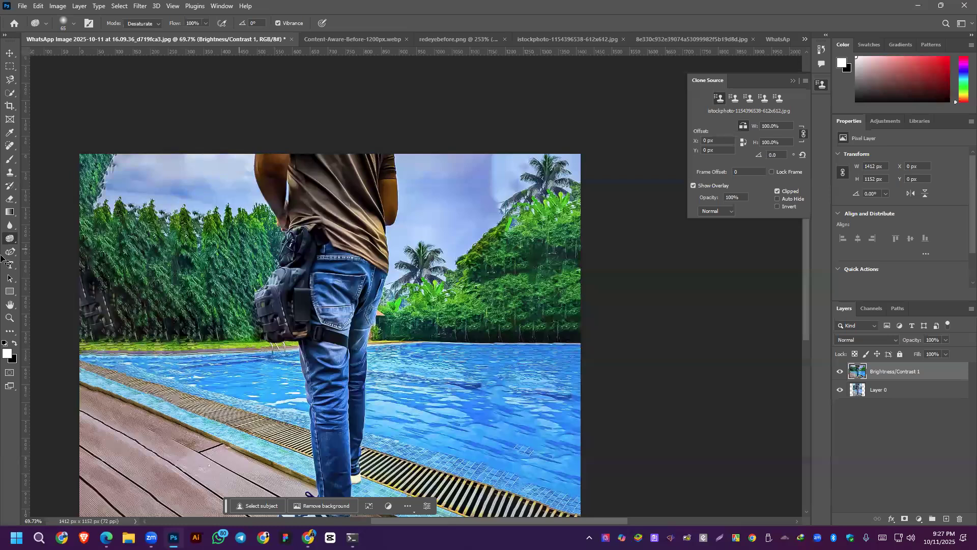
# Remove the dark leftover shape at the hedge's outer edge and retouch the sky with the Spot Healing Brush.
pyautogui.click(10, 145)
pyautogui.moveTo(78, 270)
pyautogui.mouseDown()
pyautogui.moveTo(109, 321)
pyautogui.moveTo(96, 290)
pyautogui.moveTo(89, 326)
pyautogui.moveTo(83, 301)
pyautogui.mouseUp()
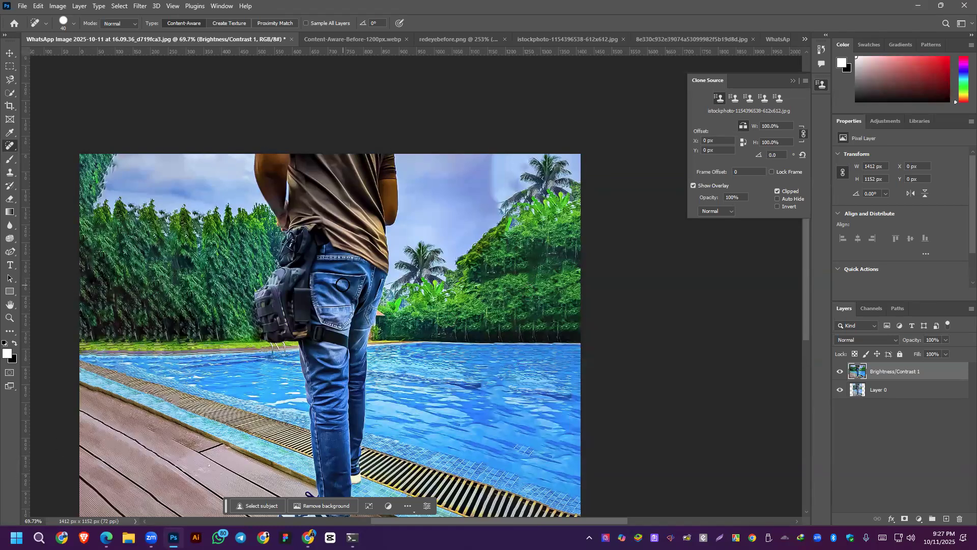
pyautogui.scroll(-2, 342, 285)
pyautogui.moveTo(447, 191)
pyautogui.mouseDown()
pyautogui.moveTo(459, 219)
pyautogui.moveTo(450, 224)
pyautogui.moveTo(433, 196)
pyautogui.mouseUp()
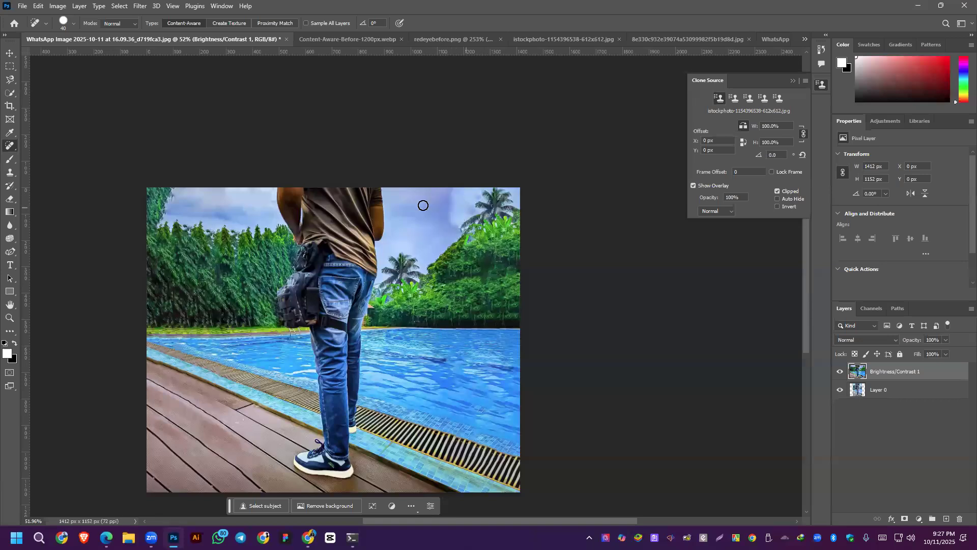
pyautogui.click(10, 53)
# Switch to the course outline PDF in Edge, check the second column of Class 06 tools, and return to Photoshop.
pyautogui.click(106, 537)
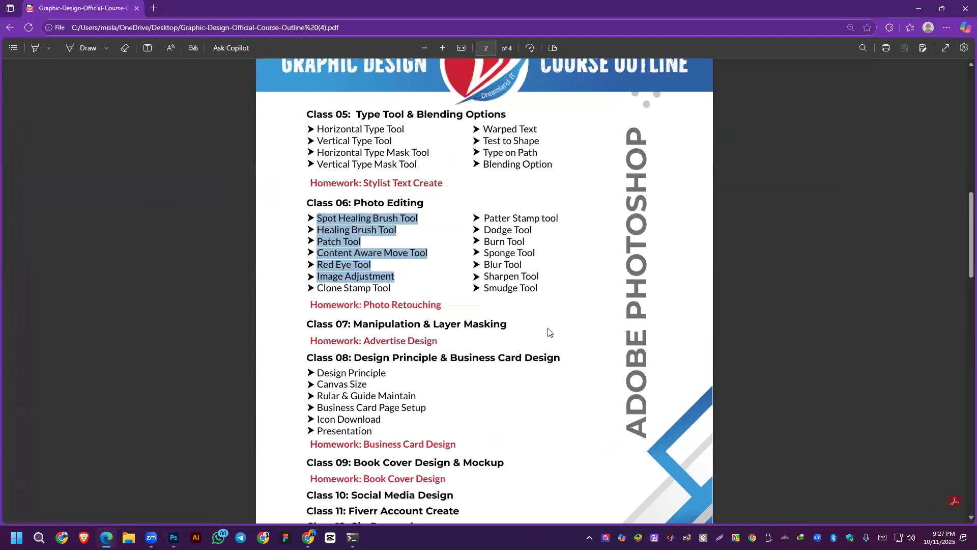
pyautogui.moveTo(487, 265); pyautogui.dragTo(534, 253)
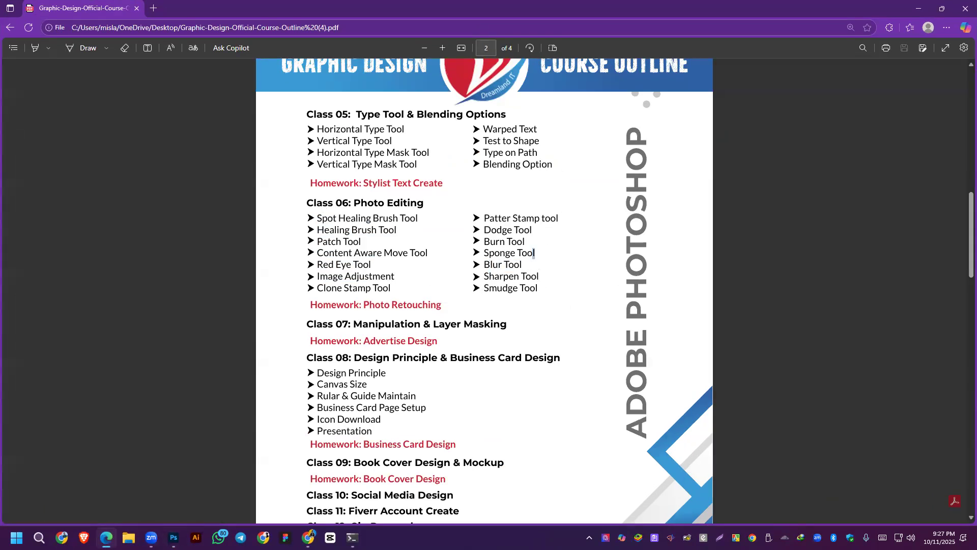
pyautogui.click(173, 538)
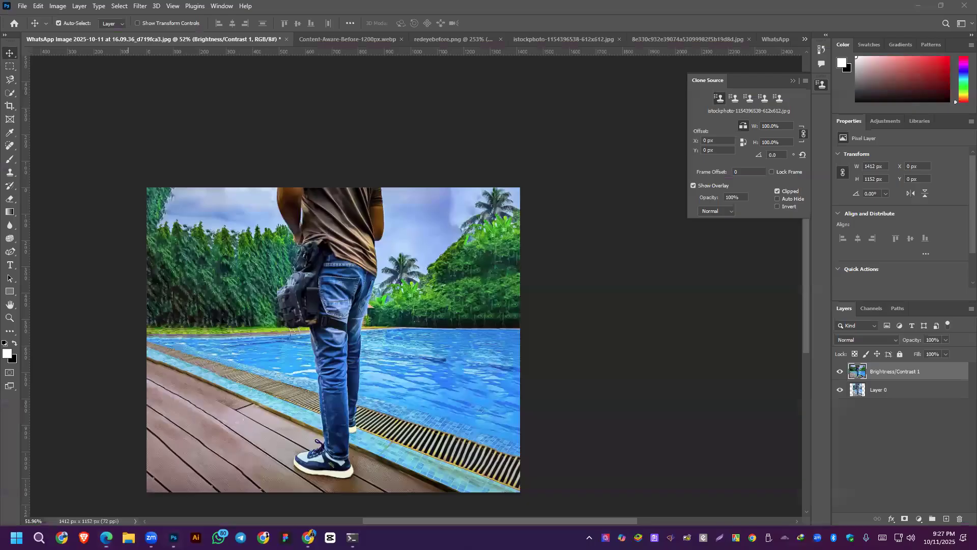
# Activate the Blur tool, select the man as the subject, and invert the selection to cover the background.
pyautogui.click(9, 237)
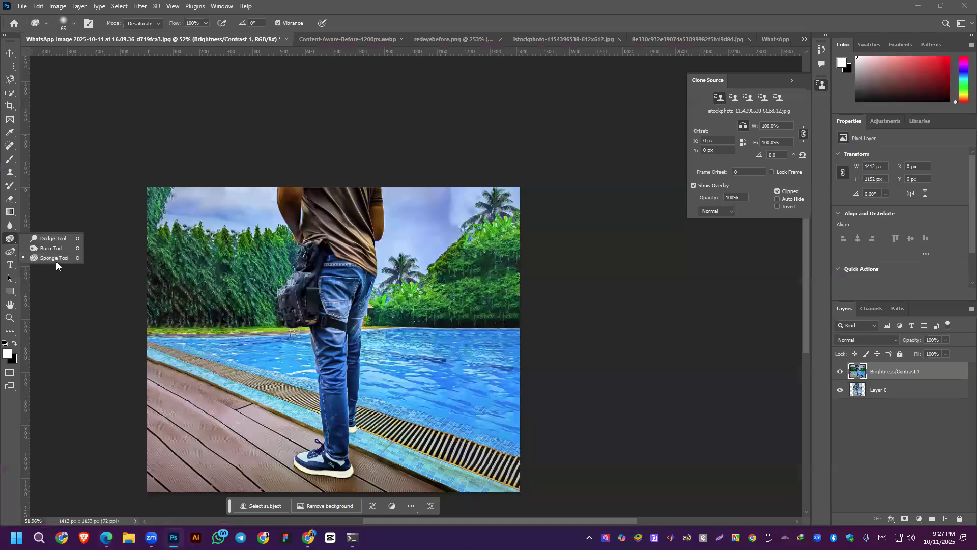
pyautogui.click(11, 227)
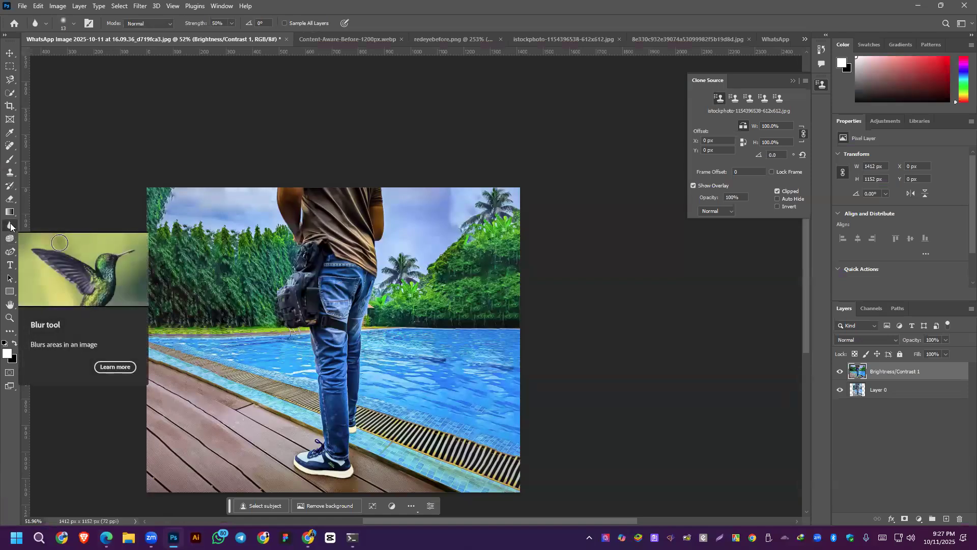
pyautogui.click(10, 226)
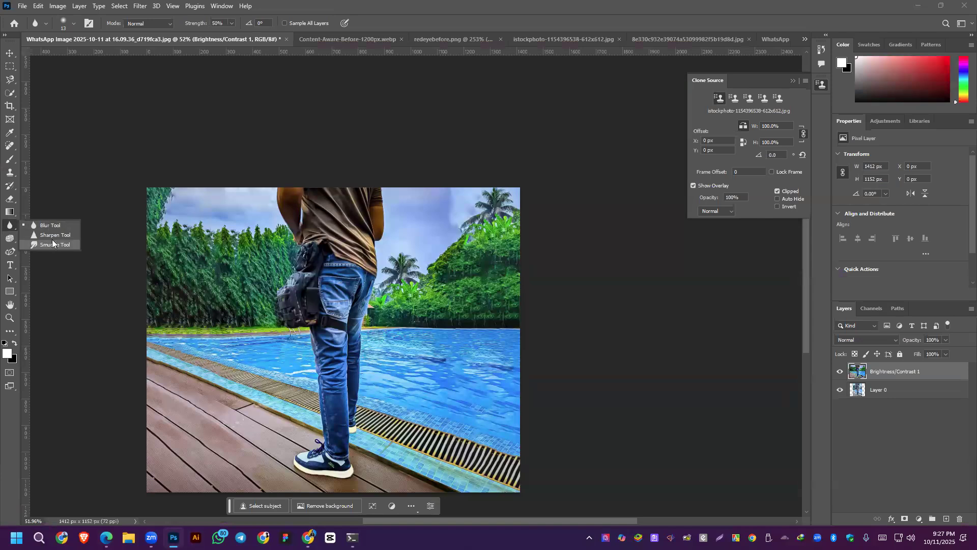
pyautogui.click(53, 226)
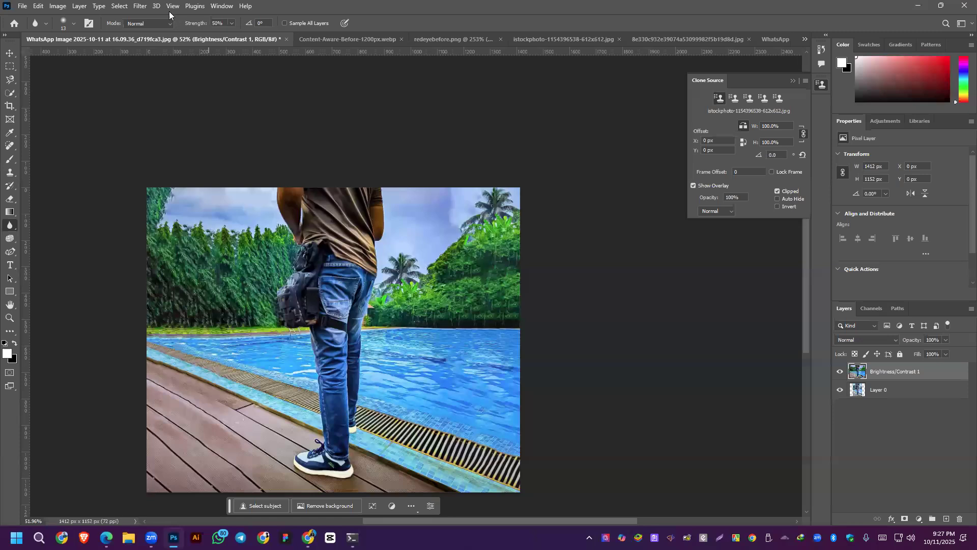
pyautogui.click(119, 6)
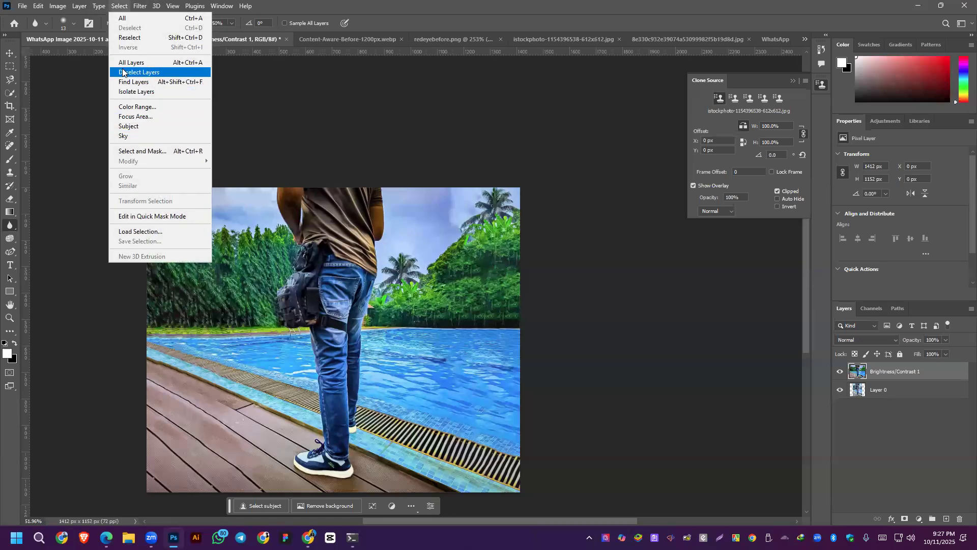
pyautogui.click(128, 126)
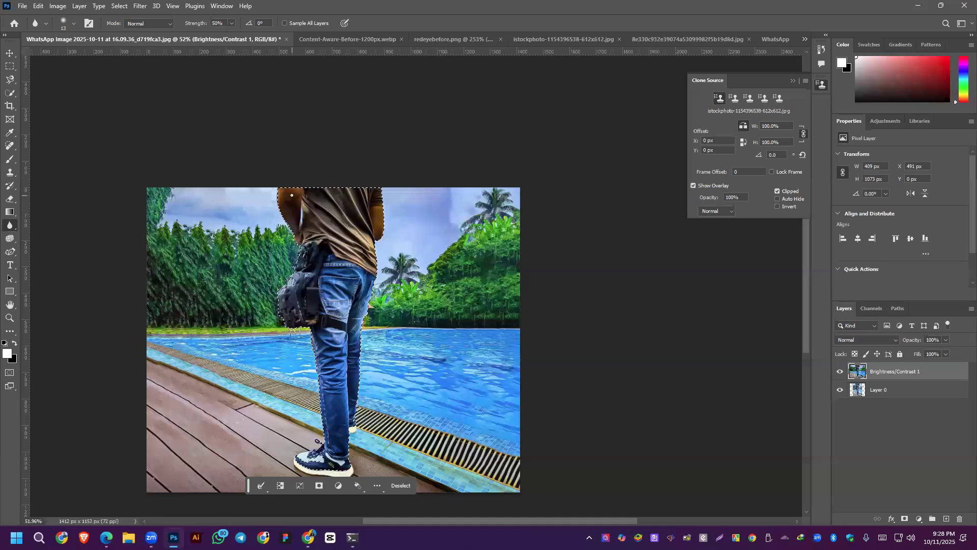
pyautogui.scroll(-1, 425, 346)
pyautogui.scroll(-2, 424, 346)
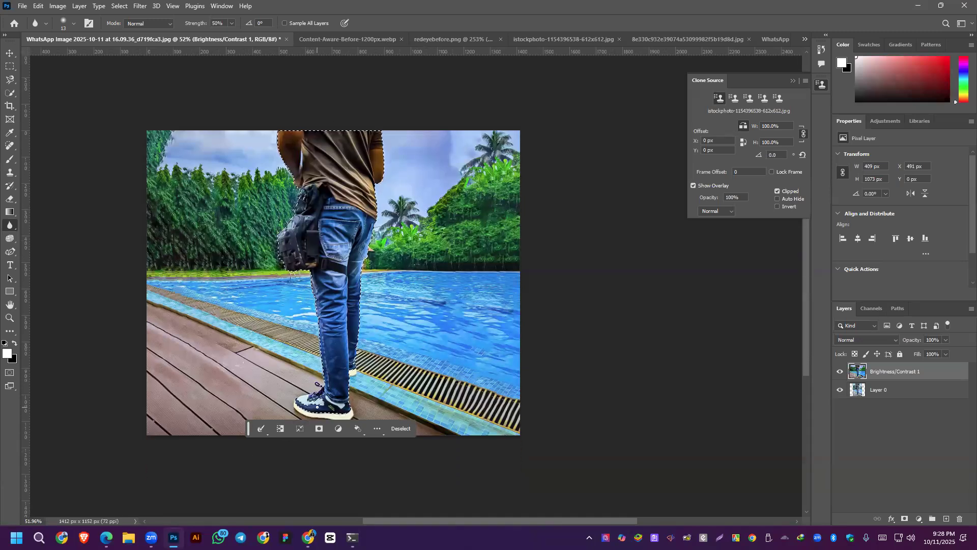
pyautogui.click(122, 7)
pyautogui.click(141, 47)
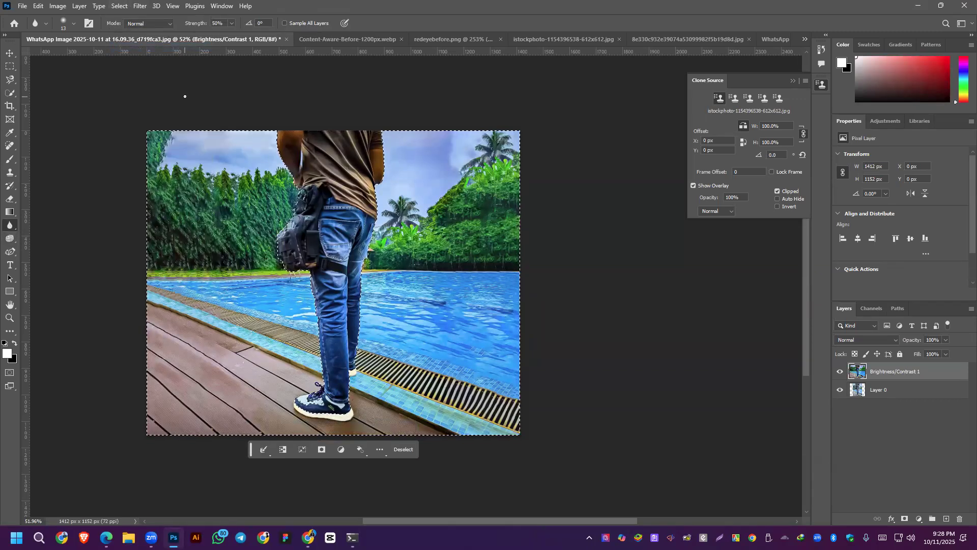
# Blur the selected background around the man with the Blur tool at 72% strength and brush size 700.
pyautogui.click(231, 23)
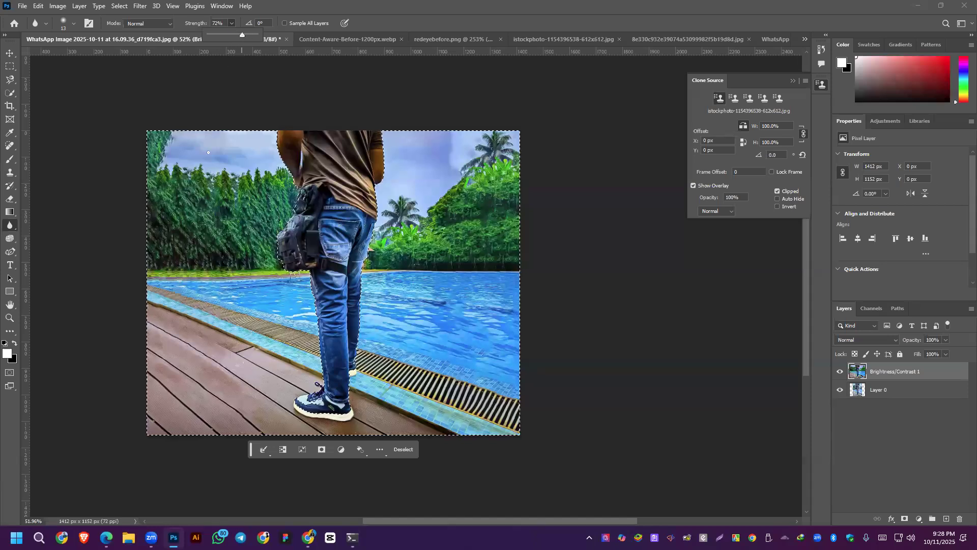
pyautogui.click(205, 192)
pyautogui.press(']')
pyautogui.press(']')
pyautogui.press(']')
pyautogui.press(']')
pyautogui.press(']')
pyautogui.press(']')
pyautogui.press(']')
pyautogui.press(']')
pyautogui.press(']')
pyautogui.press(']')
pyautogui.press(']')
pyautogui.press(']')
pyautogui.press(']')
pyautogui.press(']')
pyautogui.press(']')
pyautogui.press(']')
pyautogui.press(']')
pyautogui.press(']')
pyautogui.press(']')
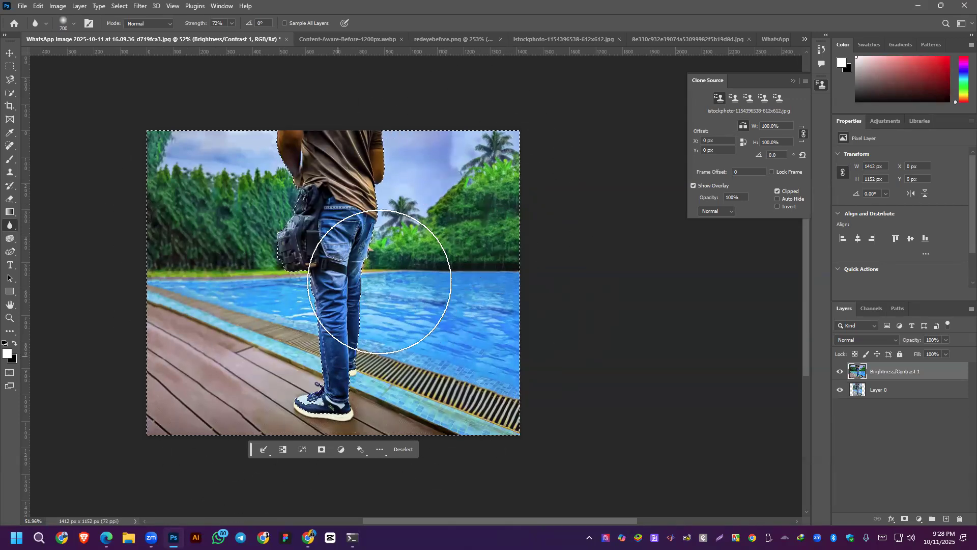
pyautogui.moveTo(141, 355)
pyautogui.mouseDown()
pyautogui.moveTo(225, 424)
pyautogui.moveTo(542, 407)
pyautogui.moveTo(555, 424)
pyautogui.moveTo(332, 378)
pyautogui.moveTo(507, 329)
pyautogui.moveTo(422, 155)
pyautogui.moveTo(498, 233)
pyautogui.moveTo(515, 344)
pyautogui.moveTo(448, 402)
pyautogui.moveTo(465, 299)
pyautogui.moveTo(465, 184)
pyautogui.moveTo(431, 139)
pyautogui.moveTo(355, 110)
pyautogui.mouseUp()
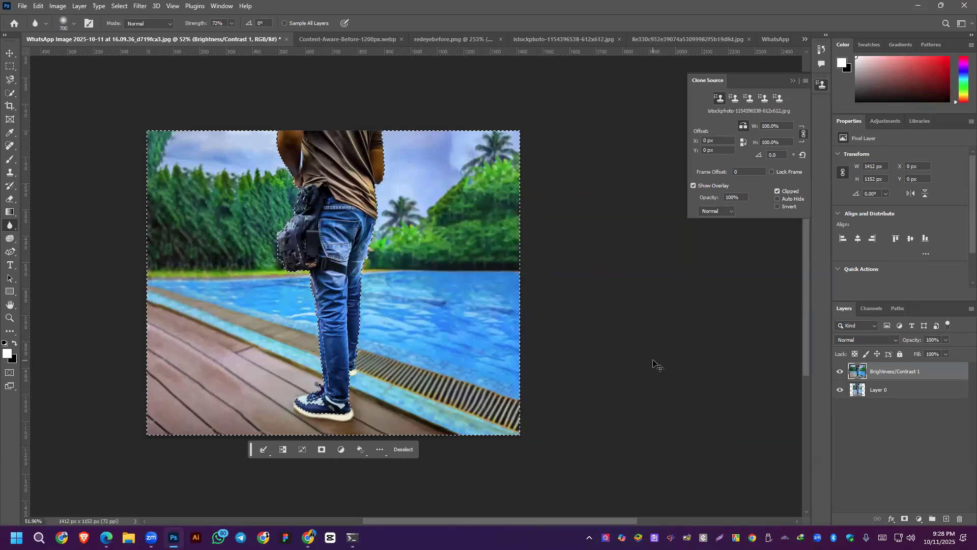
# Deselect the background, switch to the Move tool, and inspect the blurred area around the man up close.
pyautogui.hotkey('ctrl', 'd')
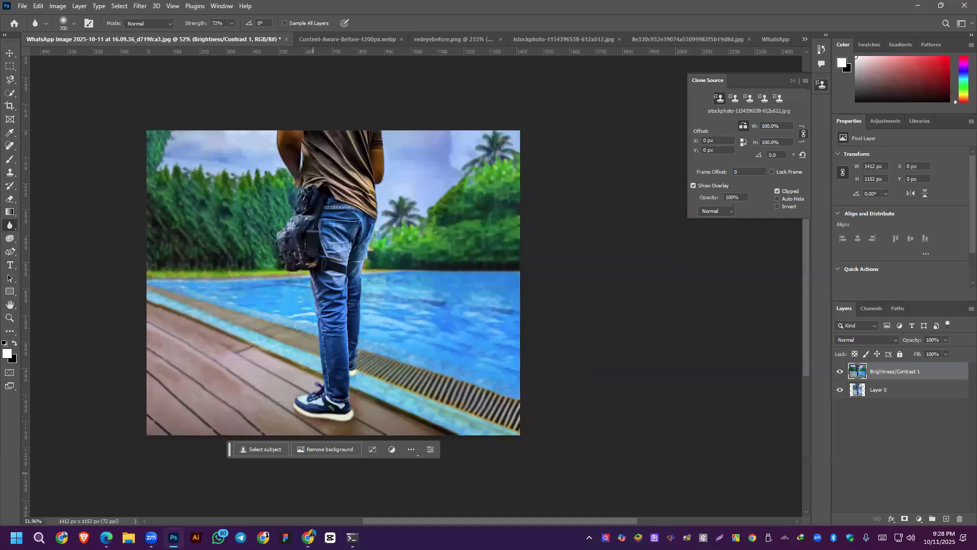
pyautogui.press('v')
pyautogui.scroll(3, 236, 242)
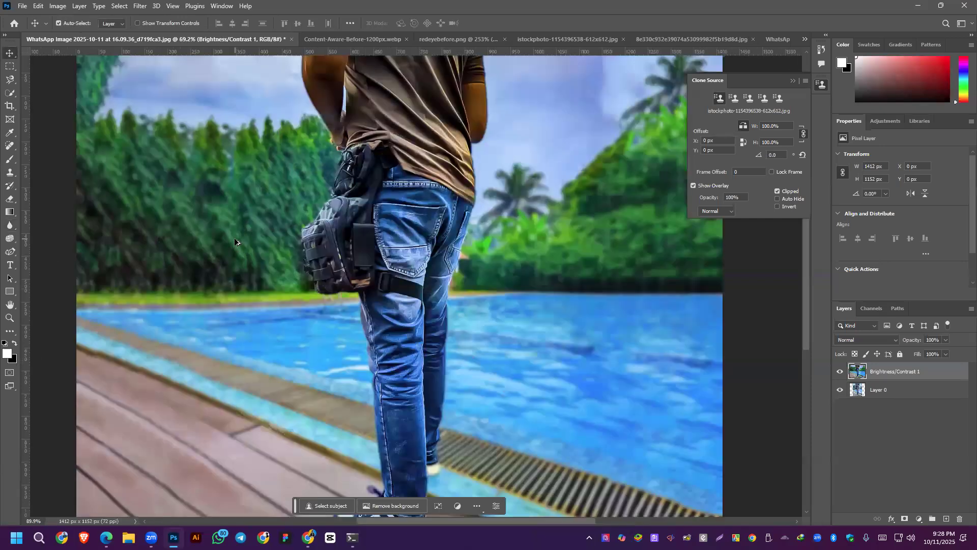
pyautogui.scroll(1, 235, 242)
pyautogui.scroll(1, 275, 257)
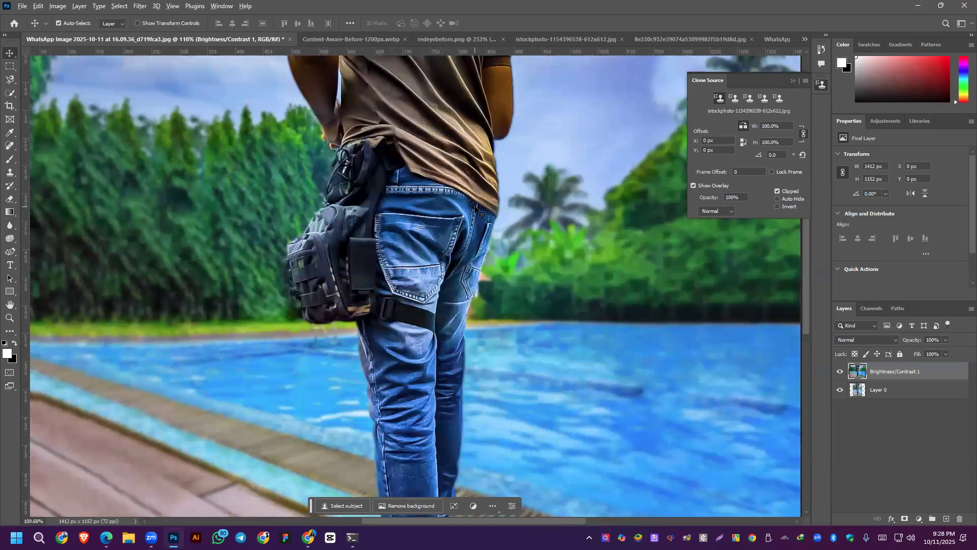
pyautogui.scroll(-3, 475, 209)
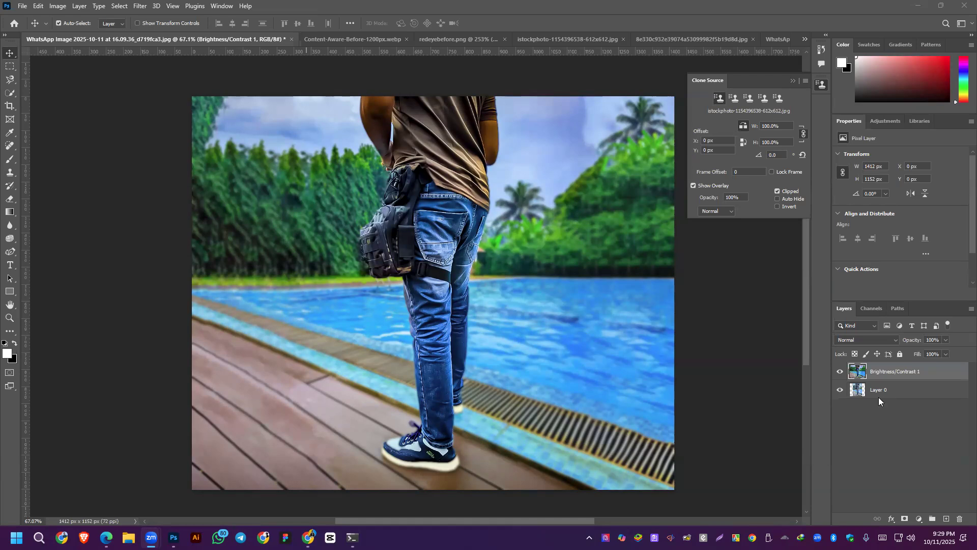
# Select the man as the subject and invert the selection to cover the background around him.
pyautogui.click(120, 6)
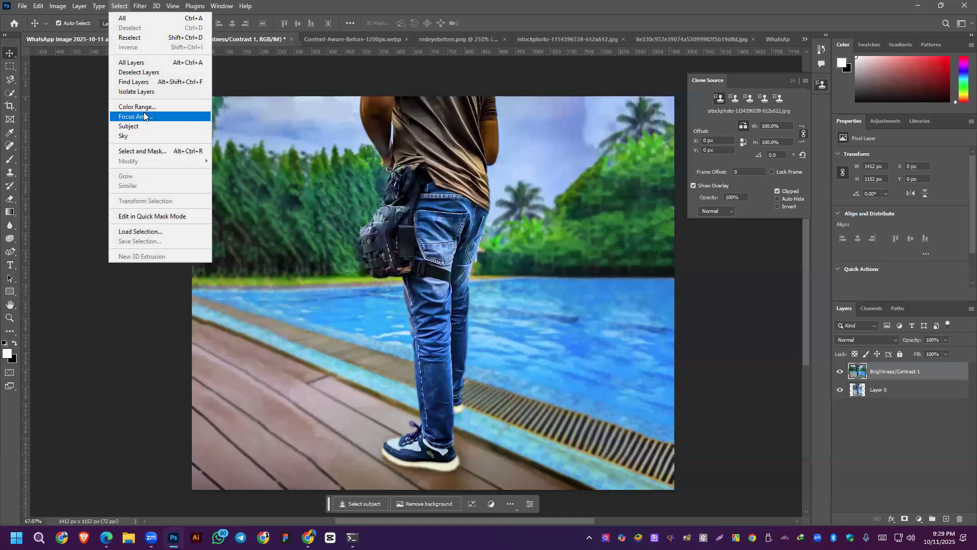
pyautogui.click(138, 126)
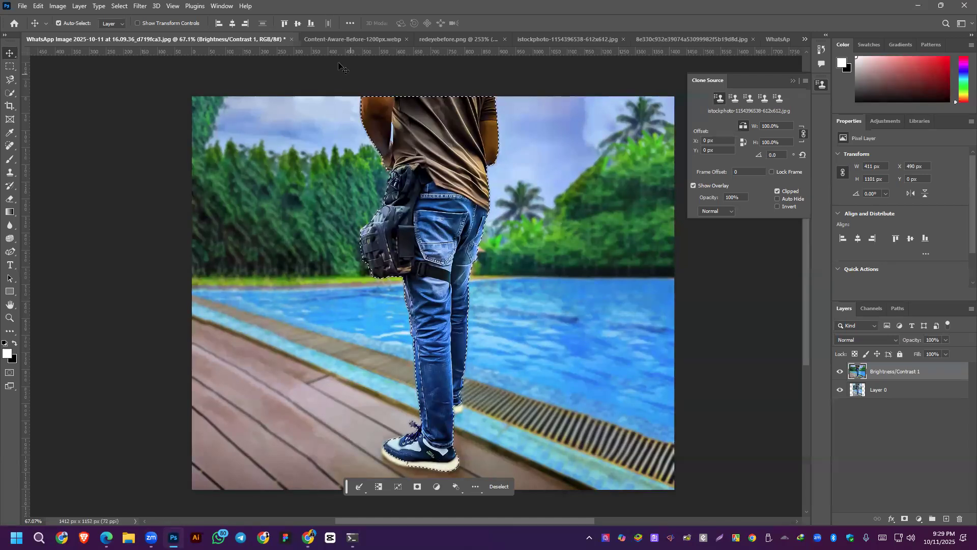
pyautogui.click(120, 6)
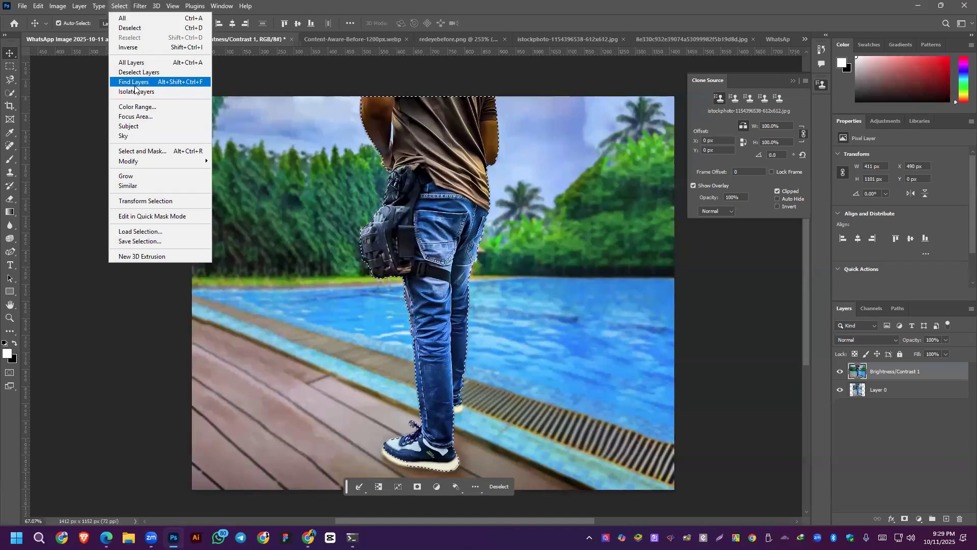
pyautogui.click(128, 47)
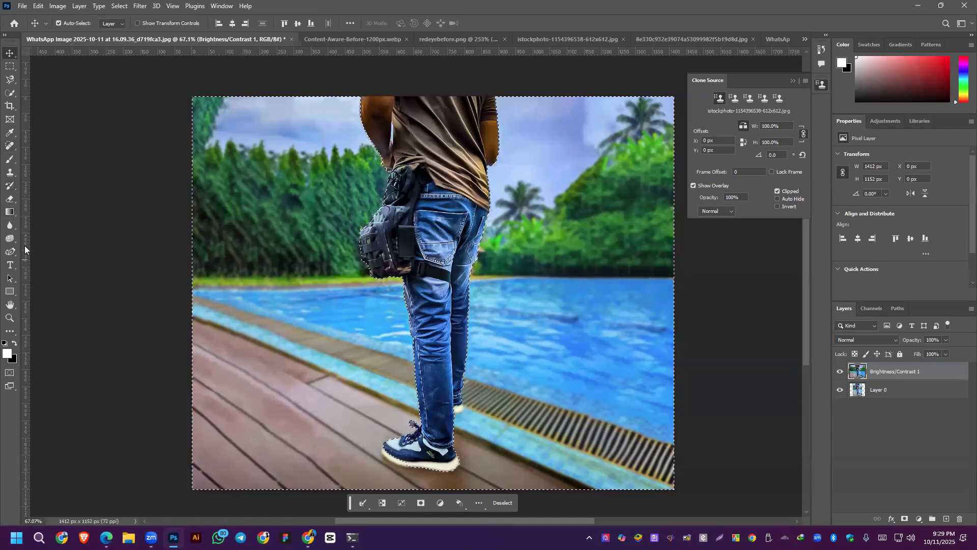
# Sharpen the selected background with the Sharpen tool at 50% strength and brush size 500, and undo the last strokes.
pyautogui.click(9, 227)
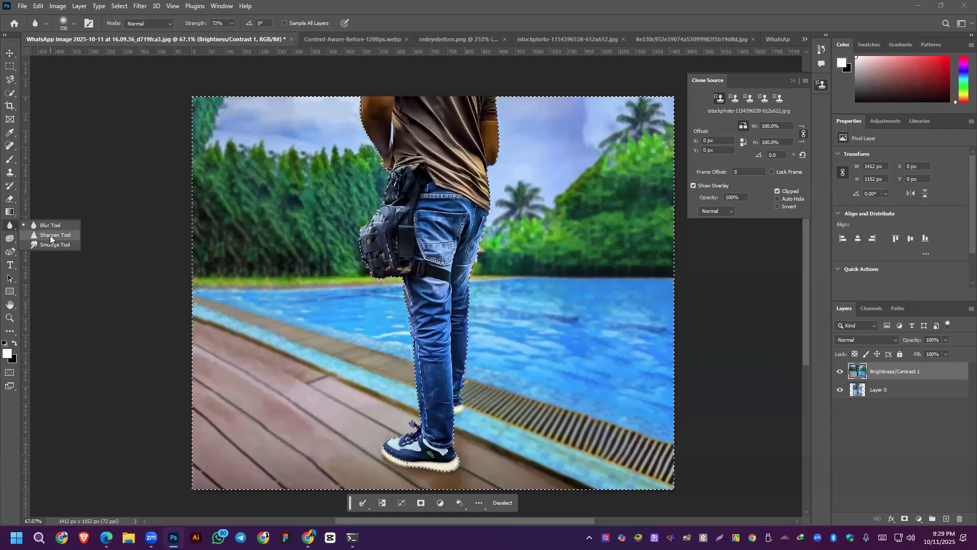
pyautogui.click(50, 235)
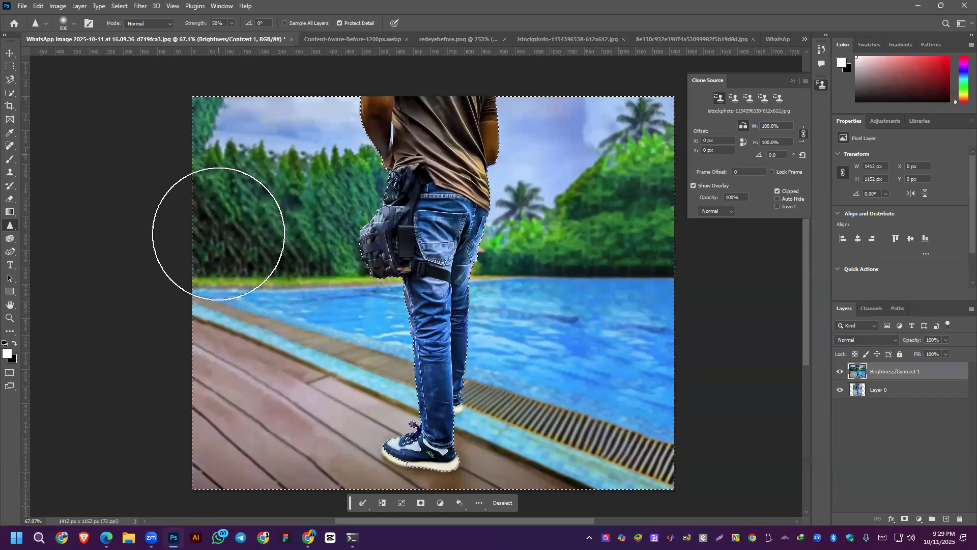
pyautogui.moveTo(300, 211)
pyautogui.mouseDown()
pyautogui.moveTo(326, 163)
pyautogui.moveTo(313, 216)
pyautogui.moveTo(256, 203)
pyautogui.moveTo(260, 323)
pyautogui.moveTo(298, 272)
pyautogui.moveTo(354, 228)
pyautogui.moveTo(344, 220)
pyautogui.moveTo(705, 324)
pyautogui.moveTo(599, 206)
pyautogui.moveTo(599, 325)
pyautogui.moveTo(637, 149)
pyautogui.moveTo(620, 266)
pyautogui.moveTo(593, 251)
pyautogui.moveTo(601, 370)
pyautogui.moveTo(565, 388)
pyautogui.moveTo(551, 416)
pyautogui.moveTo(621, 417)
pyautogui.moveTo(710, 445)
pyautogui.moveTo(693, 470)
pyautogui.moveTo(213, 351)
pyautogui.moveTo(244, 398)
pyautogui.moveTo(276, 251)
pyautogui.moveTo(304, 195)
pyautogui.moveTo(185, 242)
pyautogui.moveTo(245, 223)
pyautogui.moveTo(346, 238)
pyautogui.moveTo(374, 186)
pyautogui.moveTo(340, 203)
pyautogui.moveTo(309, 276)
pyautogui.moveTo(272, 256)
pyautogui.moveTo(265, 224)
pyautogui.moveTo(357, 196)
pyautogui.moveTo(250, 209)
pyautogui.moveTo(394, 275)
pyautogui.moveTo(653, 296)
pyautogui.moveTo(337, 368)
pyautogui.moveTo(427, 264)
pyautogui.moveTo(440, 373)
pyautogui.moveTo(426, 464)
pyautogui.mouseUp()
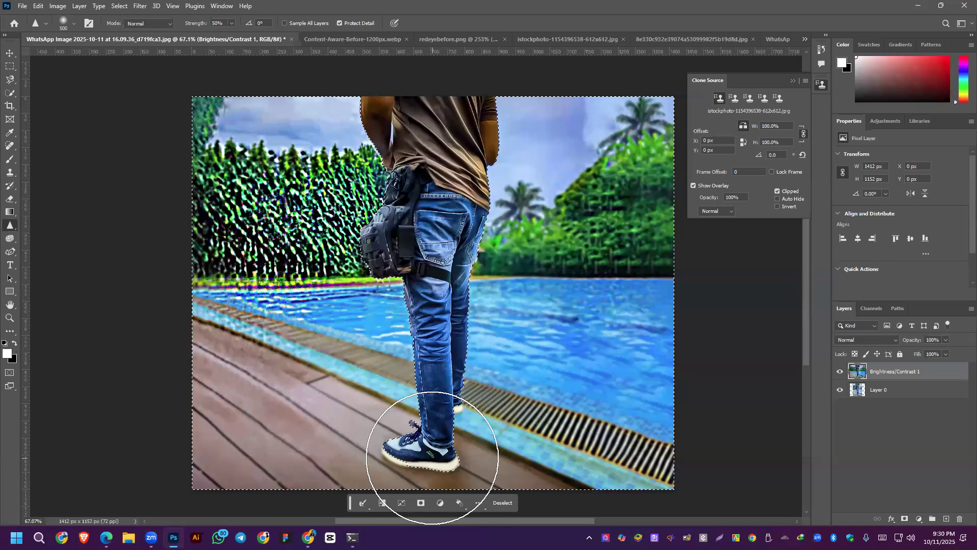
pyautogui.hotkey('ctrl', 'z')
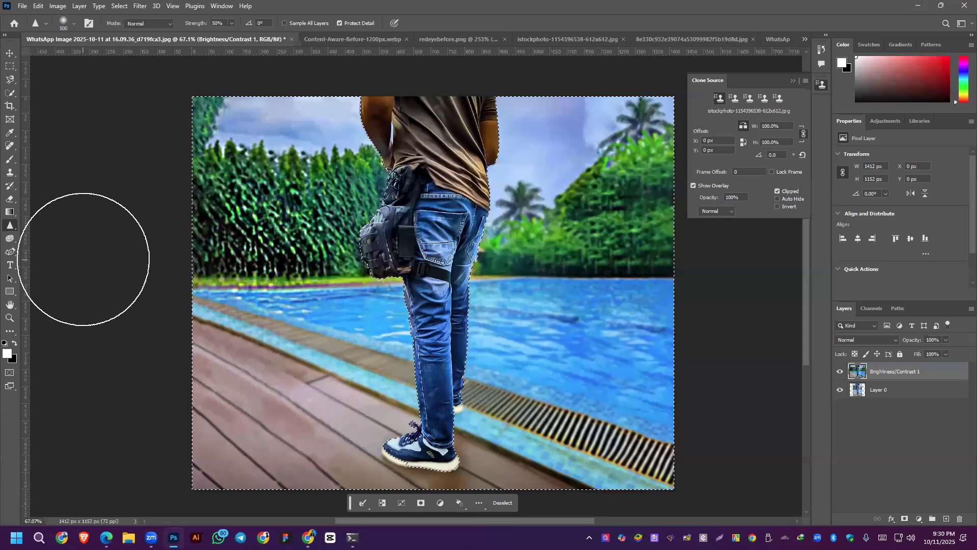
pyautogui.hotkey('ctrl', 'z')
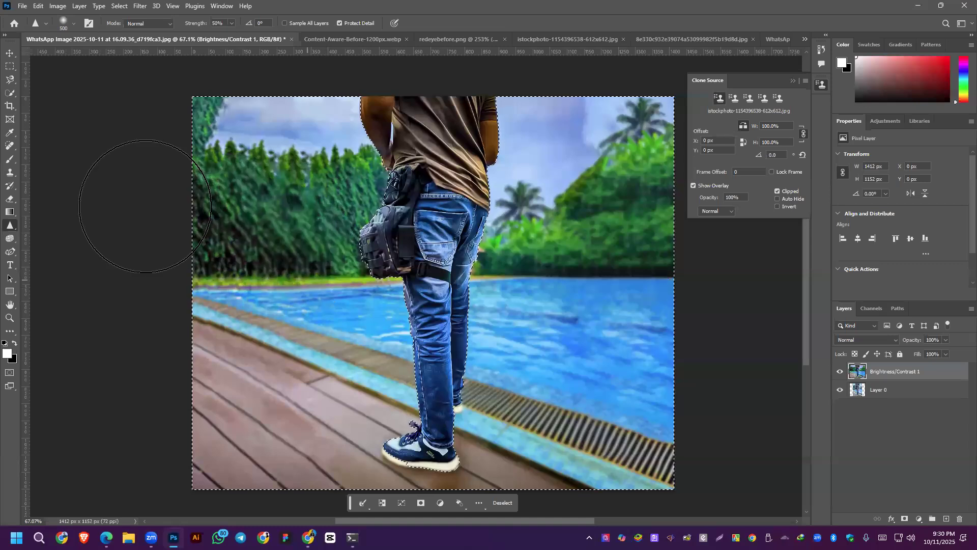
pyautogui.click(10, 52)
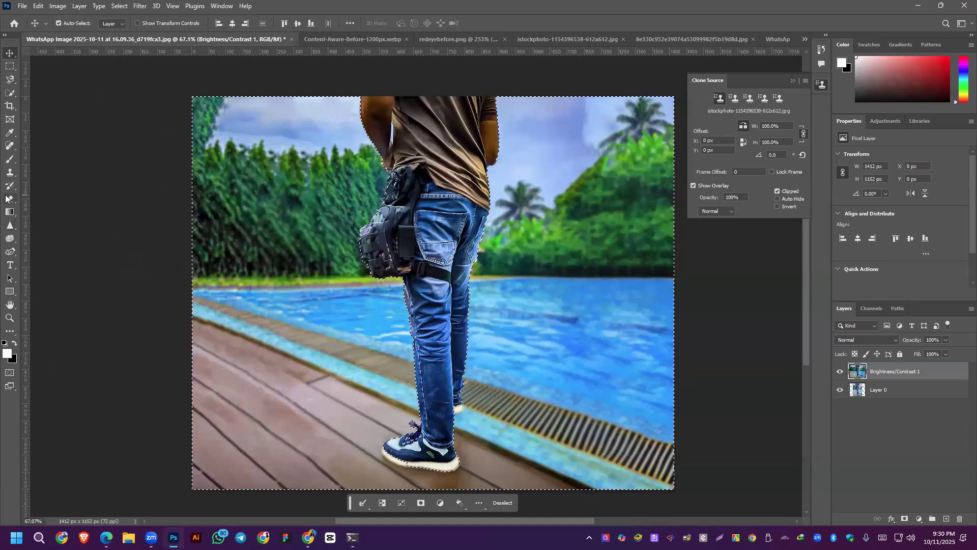
# Activate the Smudge tool, clear the background selection, and enlarge the smudge brush to size 250.
pyautogui.click(9, 238)
pyautogui.click(10, 224)
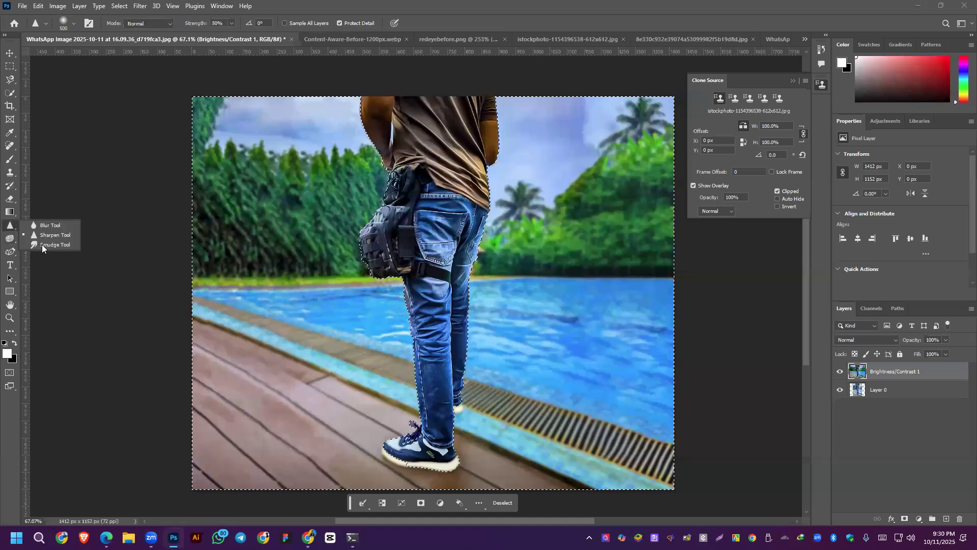
pyautogui.click(52, 244)
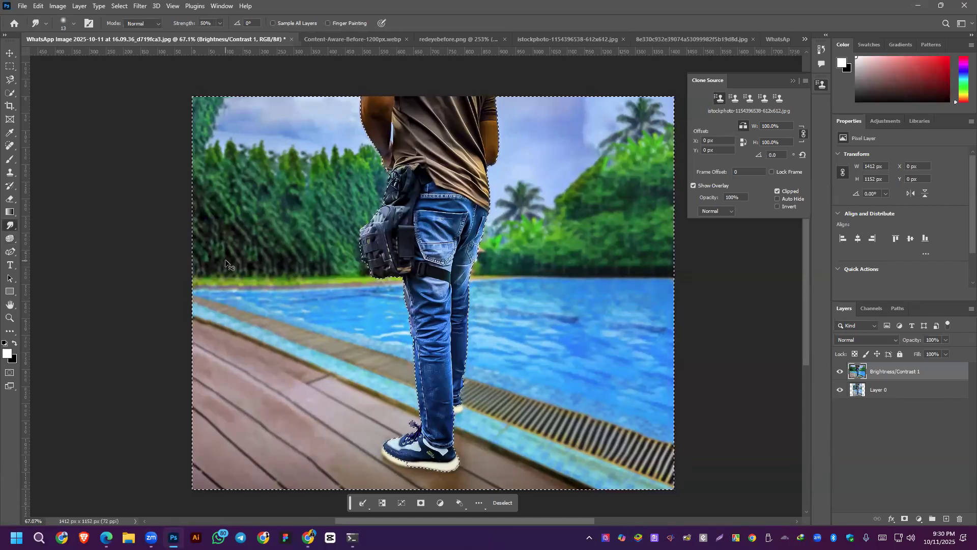
pyautogui.hotkey('ctrl', 'd')
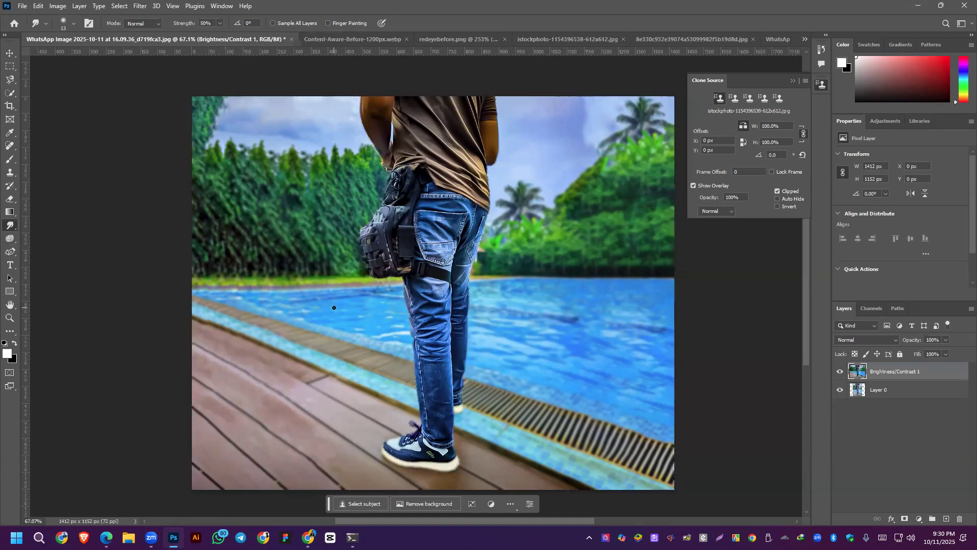
pyautogui.press(']')
pyautogui.press(']')
pyautogui.press(']')
pyautogui.press(']')
pyautogui.press(']')
pyautogui.press(']')
pyautogui.press(']')
pyautogui.press(']')
pyautogui.press(']')
pyautogui.press(']')
pyautogui.press(']')
pyautogui.press(']')
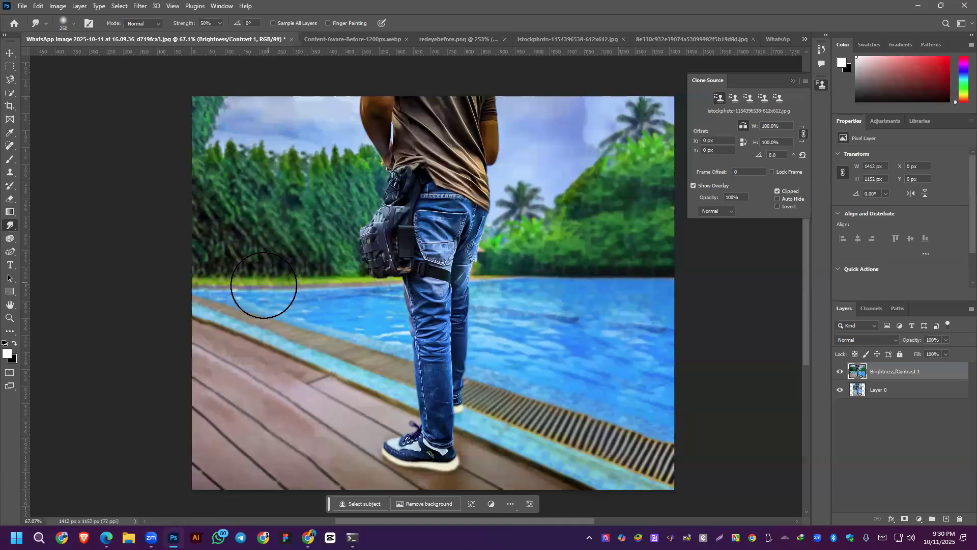
# Try smudging the hedge beside the pool with the size 250 brush, and undo the strokes.
pyautogui.moveTo(283, 262)
pyautogui.mouseDown()
pyautogui.moveTo(285, 328)
pyautogui.moveTo(242, 308)
pyautogui.moveTo(266, 254)
pyautogui.moveTo(329, 304)
pyautogui.moveTo(288, 346)
pyautogui.moveTo(240, 302)
pyautogui.moveTo(266, 255)
pyautogui.moveTo(302, 247)
pyautogui.moveTo(317, 222)
pyautogui.moveTo(277, 203)
pyautogui.moveTo(264, 339)
pyautogui.moveTo(323, 311)
pyautogui.moveTo(328, 292)
pyautogui.moveTo(244, 138)
pyautogui.moveTo(326, 131)
pyautogui.moveTo(327, 220)
pyautogui.mouseUp()
pyautogui.hotkey('ctrl', 'z')
pyautogui.hotkey('ctrl', 'z')
pyautogui.hotkey('ctrl', 'z')
pyautogui.hotkey('ctrl', 'z')
# Reduce the Smudge brush size to 150 and smudge the sky between the man and the upper palm tree.
pyautogui.press('[')
pyautogui.press('[')
pyautogui.press('[')
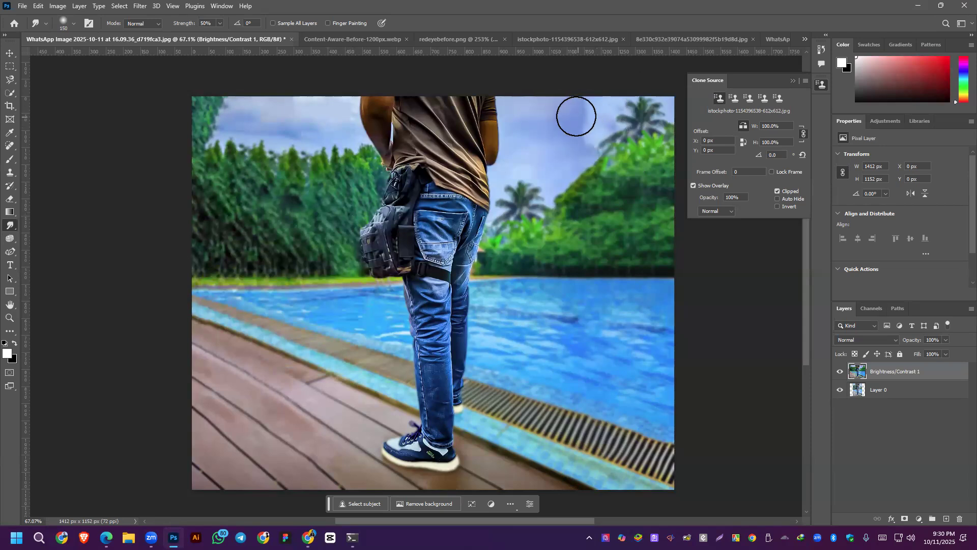
pyautogui.moveTo(585, 116)
pyautogui.mouseDown()
pyautogui.moveTo(571, 117)
pyautogui.moveTo(585, 128)
pyautogui.mouseUp()
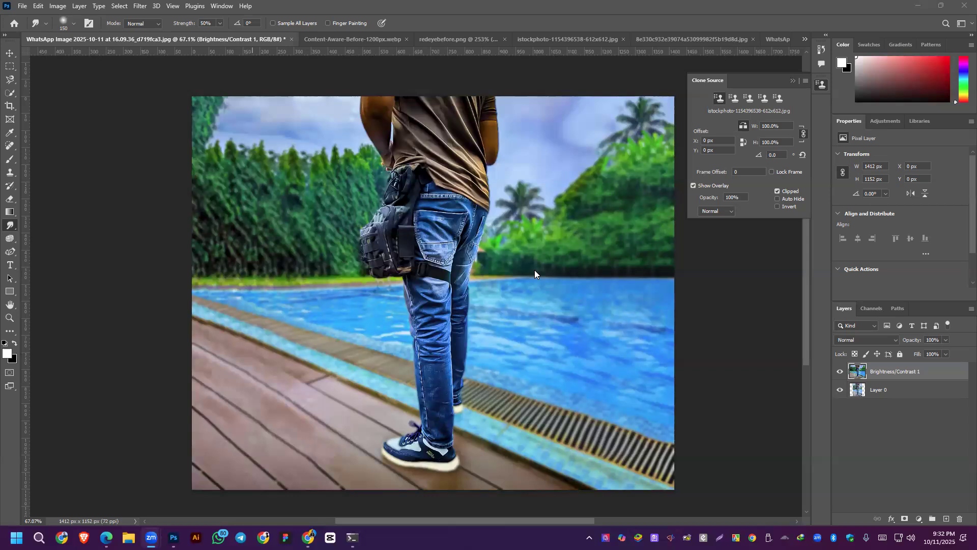
pyautogui.click(10, 225)
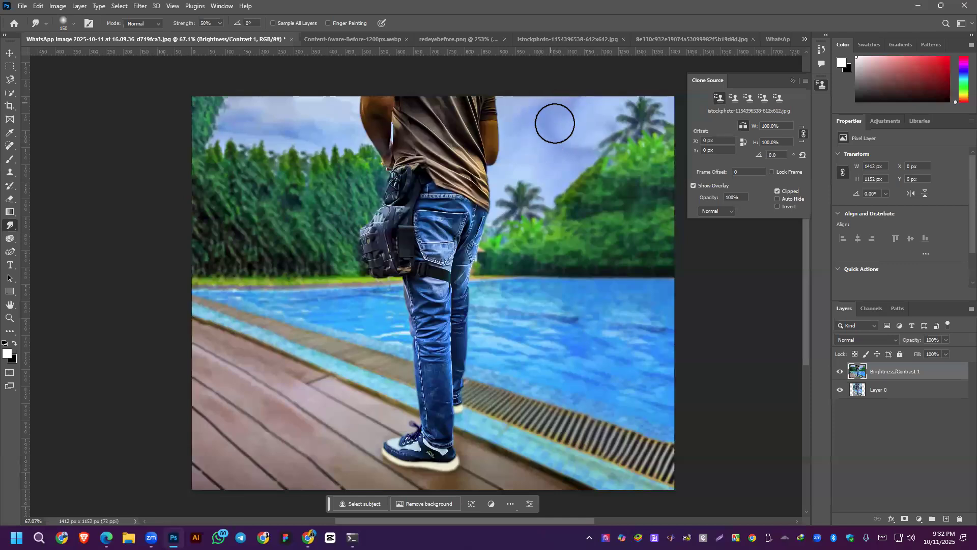
pyautogui.moveTo(578, 126)
pyautogui.mouseDown()
pyautogui.moveTo(557, 126)
pyautogui.moveTo(544, 84)
pyautogui.moveTo(567, 130)
pyautogui.moveTo(536, 83)
pyautogui.moveTo(558, 88)
pyautogui.moveTo(565, 107)
pyautogui.moveTo(537, 114)
pyautogui.moveTo(533, 131)
pyautogui.moveTo(545, 77)
pyautogui.moveTo(550, 143)
pyautogui.moveTo(557, 72)
pyautogui.moveTo(577, 143)
pyautogui.moveTo(581, 89)
pyautogui.moveTo(590, 142)
pyautogui.moveTo(540, 125)
pyautogui.moveTo(558, 117)
pyautogui.moveTo(530, 90)
pyautogui.moveTo(574, 111)
pyautogui.moveTo(545, 132)
pyautogui.moveTo(595, 119)
pyautogui.moveTo(576, 118)
pyautogui.moveTo(569, 136)
pyautogui.moveTo(571, 124)
pyautogui.moveTo(543, 128)
pyautogui.moveTo(550, 117)
pyautogui.moveTo(530, 146)
pyautogui.mouseUp()
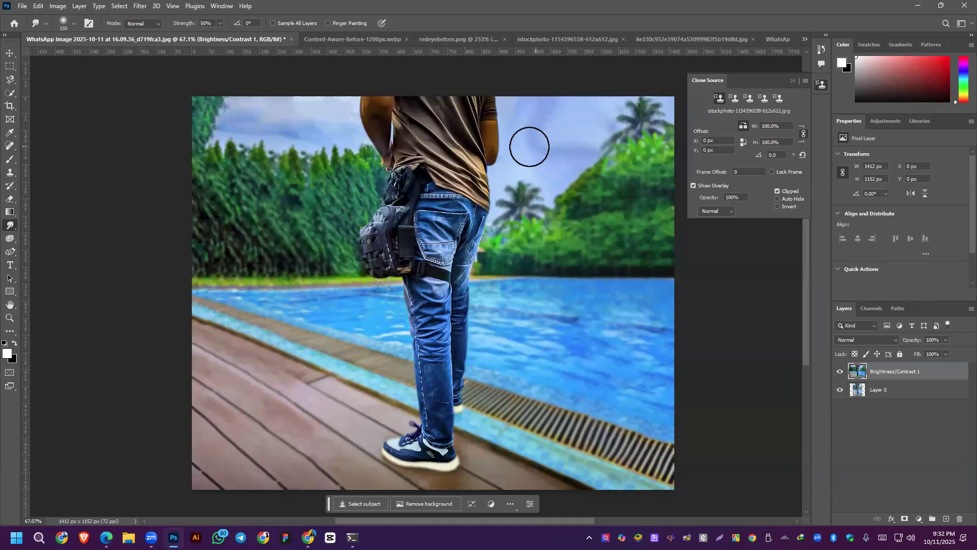
# Paint several white dots in the sky beside the man with the size 45 Brush tool in Screen mode.
pyautogui.click(9, 159)
pyautogui.click(538, 129)
pyautogui.click(566, 119)
pyautogui.click(538, 155)
pyautogui.click(556, 140)
pyautogui.click(571, 129)
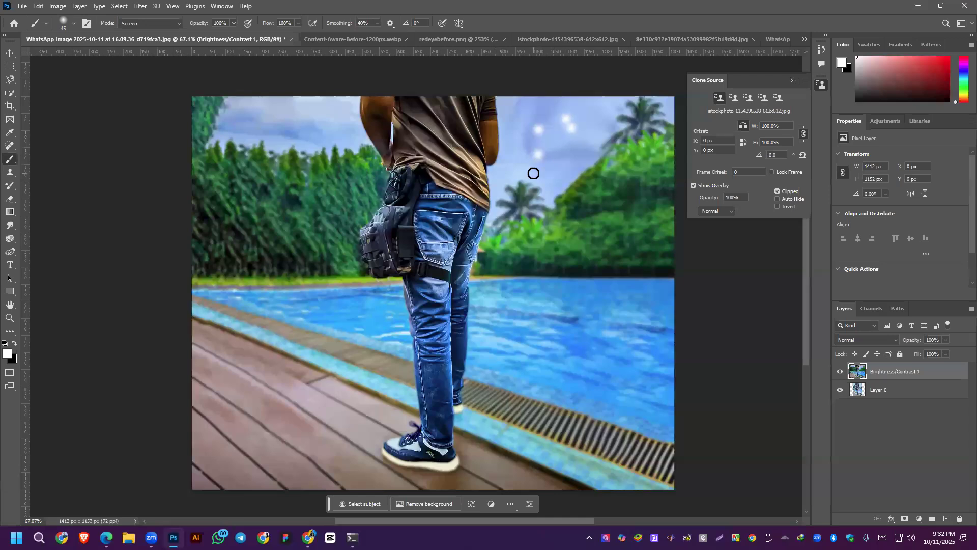
# Blend the white dots into the sky with the Smudge tool at 50% strength and brush size 150.
pyautogui.click(11, 225)
pyautogui.moveTo(556, 136)
pyautogui.mouseDown()
pyautogui.moveTo(555, 107)
pyautogui.moveTo(534, 112)
pyautogui.moveTo(556, 139)
pyautogui.moveTo(548, 120)
pyautogui.moveTo(546, 141)
pyautogui.moveTo(530, 137)
pyautogui.moveTo(569, 92)
pyautogui.moveTo(527, 153)
pyautogui.moveTo(555, 90)
pyautogui.moveTo(555, 119)
pyautogui.moveTo(535, 95)
pyautogui.moveTo(558, 129)
pyautogui.moveTo(533, 94)
pyautogui.moveTo(556, 131)
pyautogui.mouseUp()
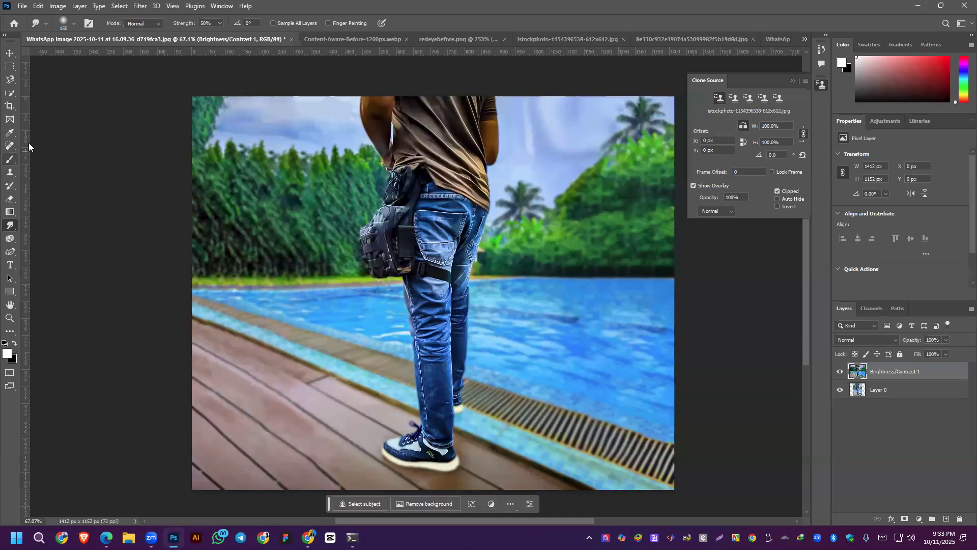
pyautogui.moveTo(536, 123)
pyautogui.mouseDown()
pyautogui.moveTo(534, 144)
pyautogui.moveTo(540, 136)
pyautogui.moveTo(504, 155)
pyautogui.mouseUp()
# Clean up the smeared sky beside the man with the Content-Aware Spot Healing Brush at size 40.
pyautogui.click(10, 145)
pyautogui.moveTo(524, 118)
pyautogui.mouseDown()
pyautogui.moveTo(534, 141)
pyautogui.moveTo(520, 93)
pyautogui.moveTo(539, 144)
pyautogui.moveTo(570, 147)
pyautogui.moveTo(547, 102)
pyautogui.moveTo(582, 93)
pyautogui.mouseUp()
pyautogui.click(534, 100)
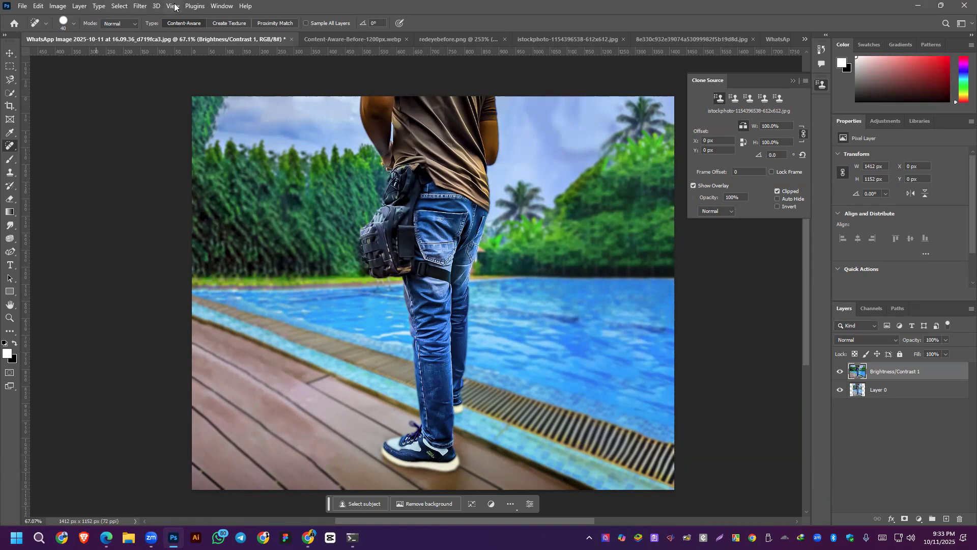
pyautogui.click(211, 5)
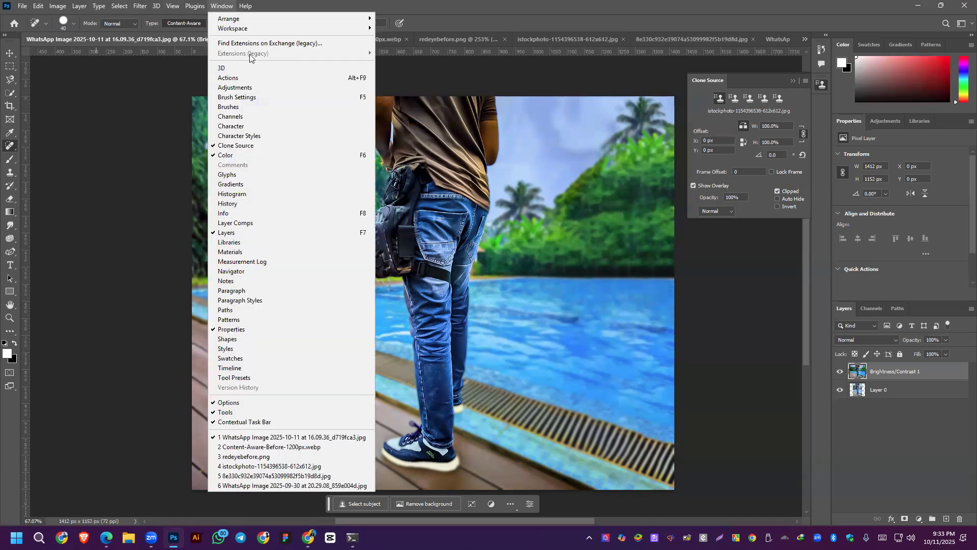
pyautogui.moveTo(246, 32)
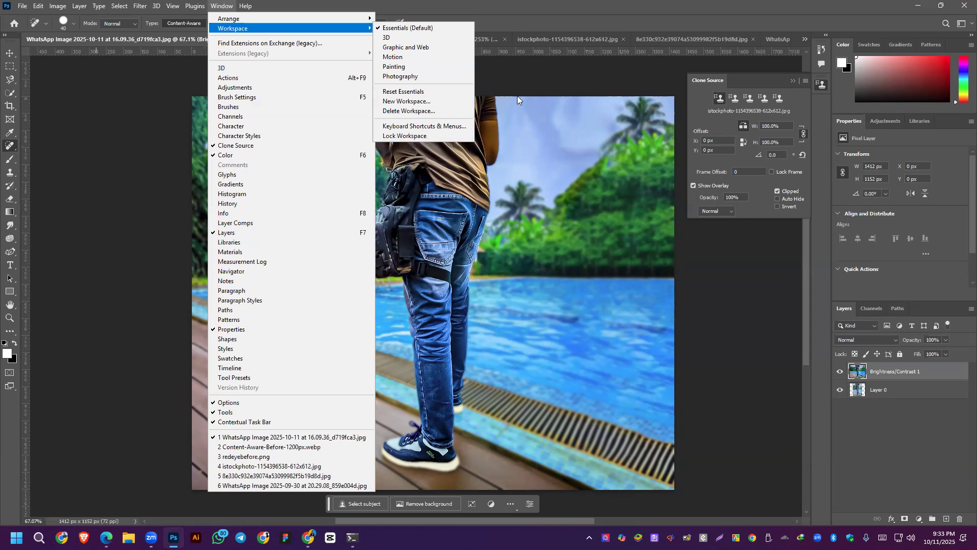
pyautogui.click(522, 21)
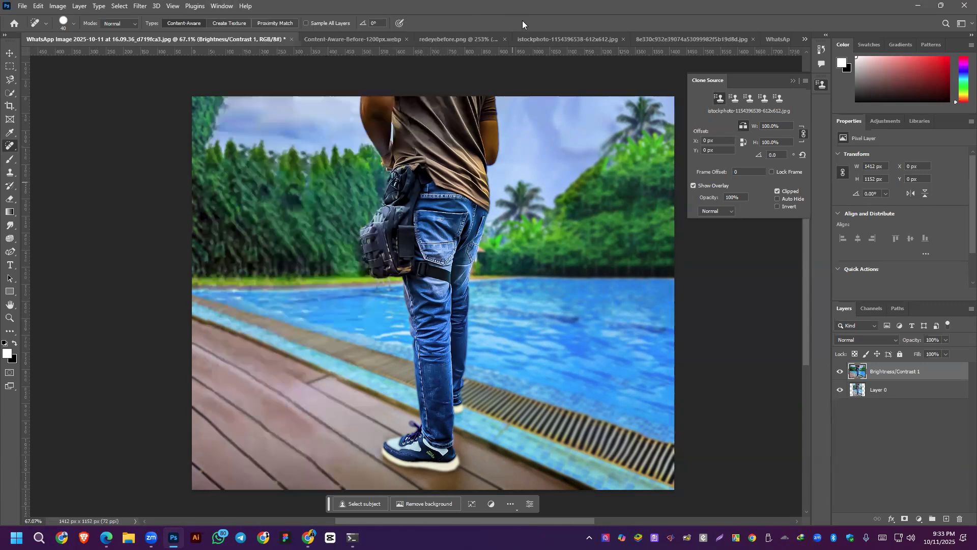